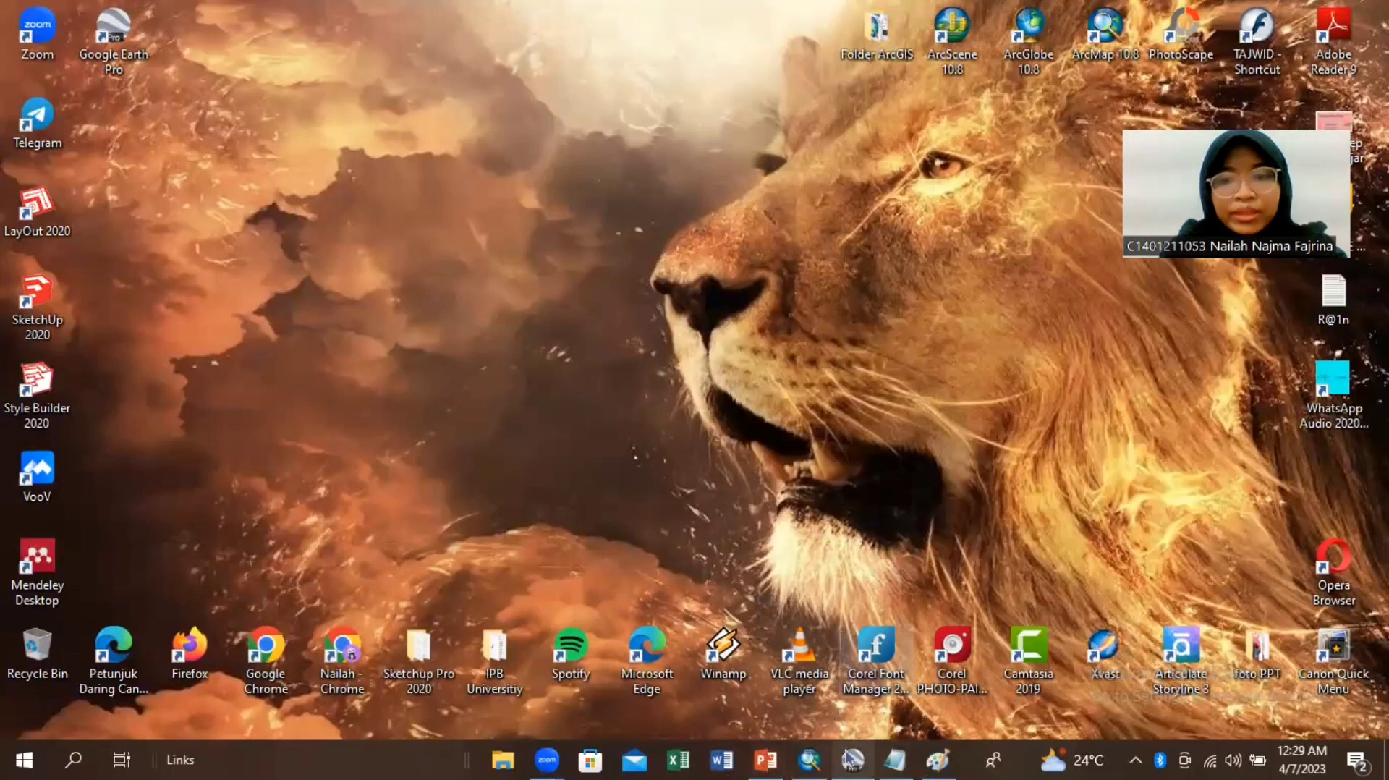
Step: Switch to Google Earth Pro
{"action": "mouse_move", "coordinate": [853, 760]}
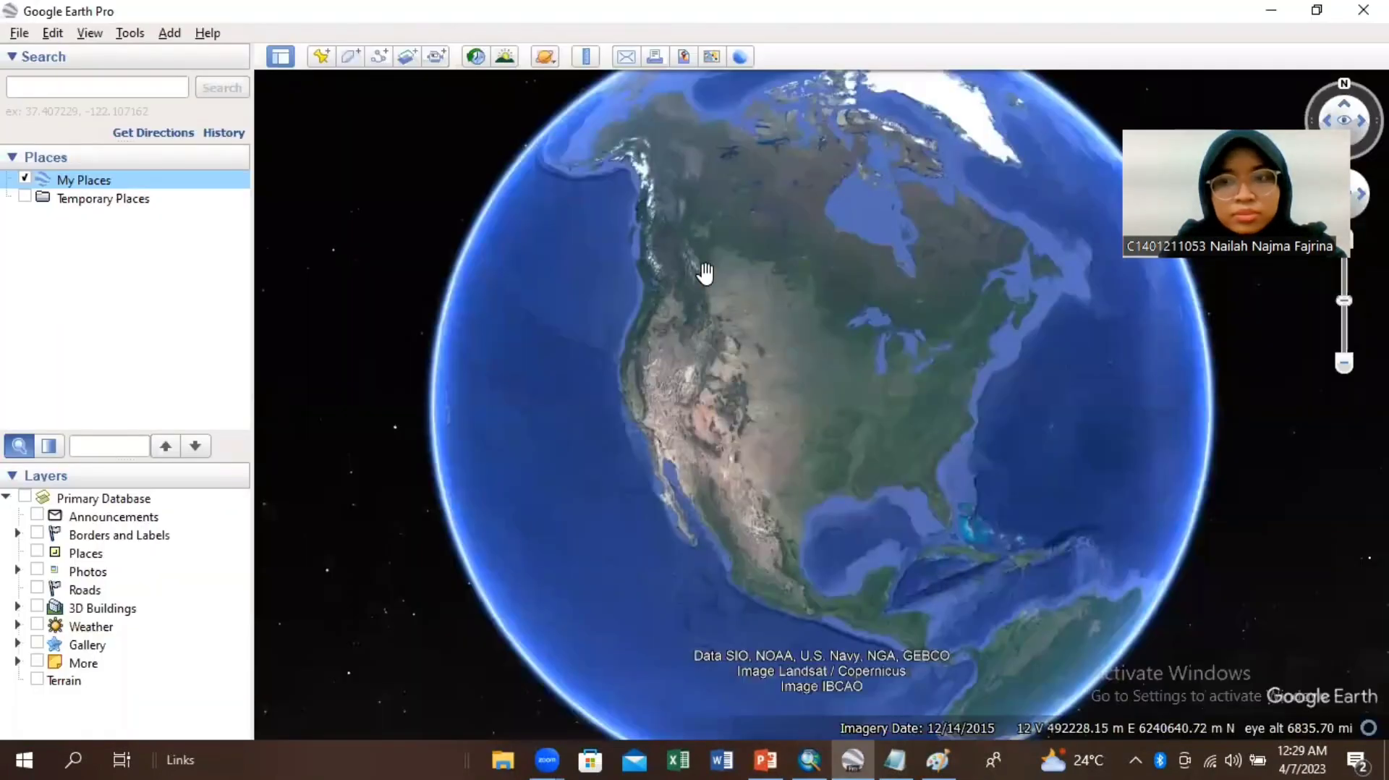
{"action": "left_click", "coordinate": [130, 37]}
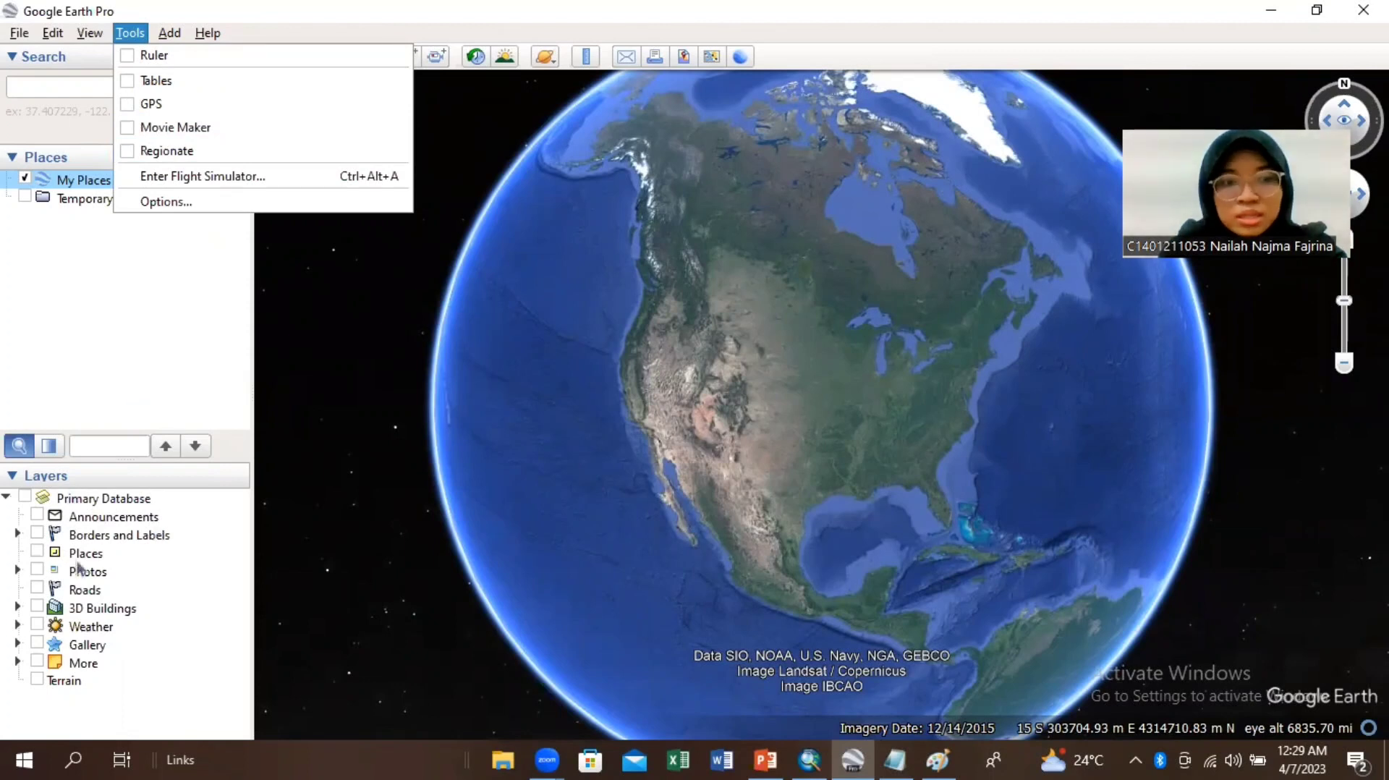
{"action": "left_click", "coordinate": [167, 389]}
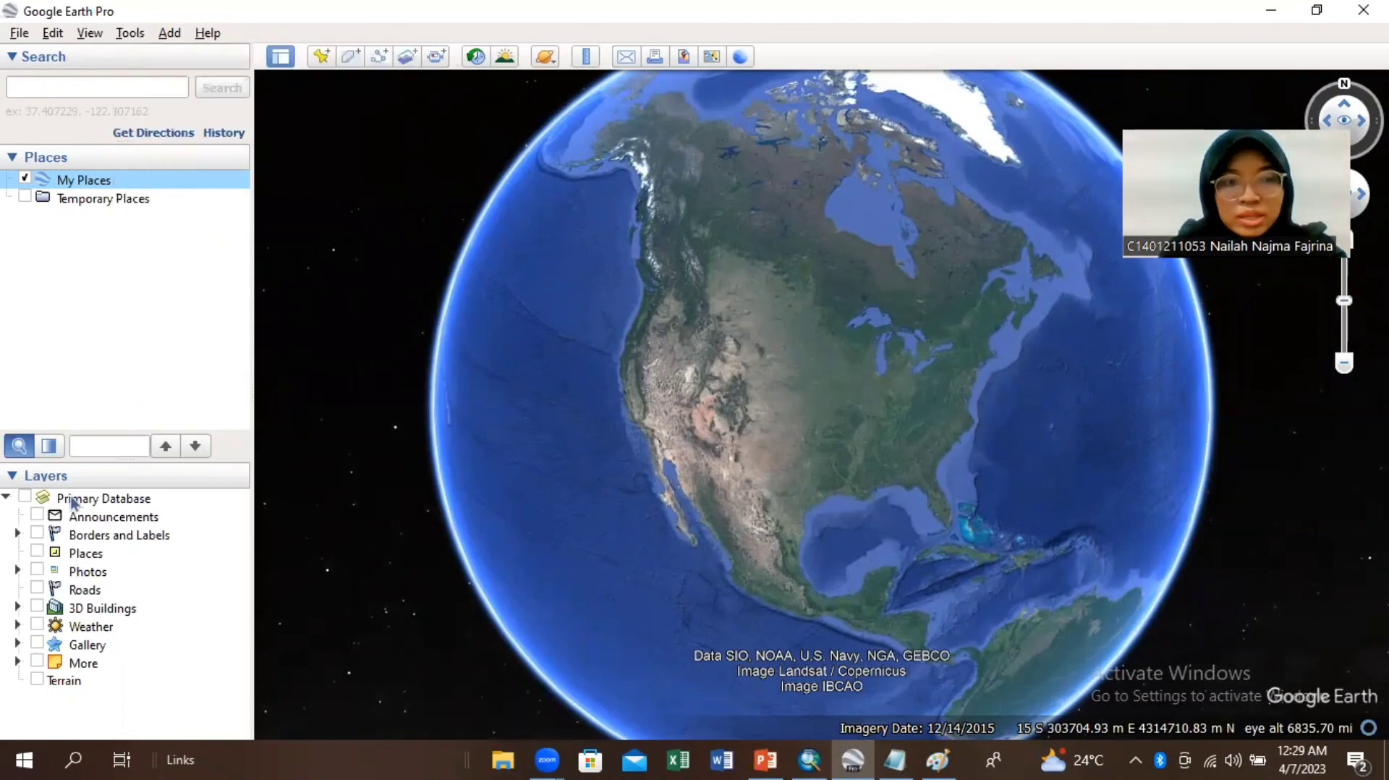
{"action": "left_click", "coordinate": [36, 666]}
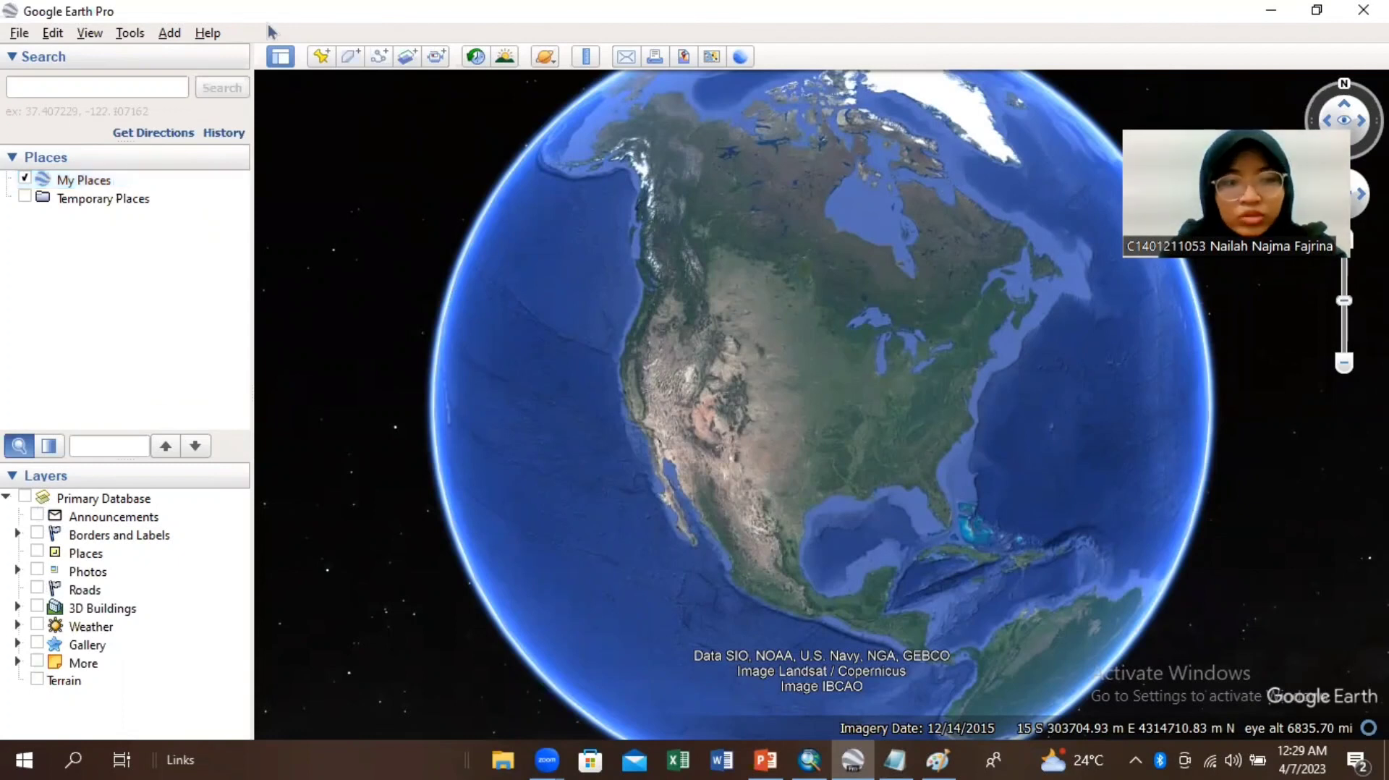
Step: Search for LEUWIKOPO and fly to the suggested place Kebun Percobaan Leuwikopo IPB
{"action": "left_click", "coordinate": [100, 85]}
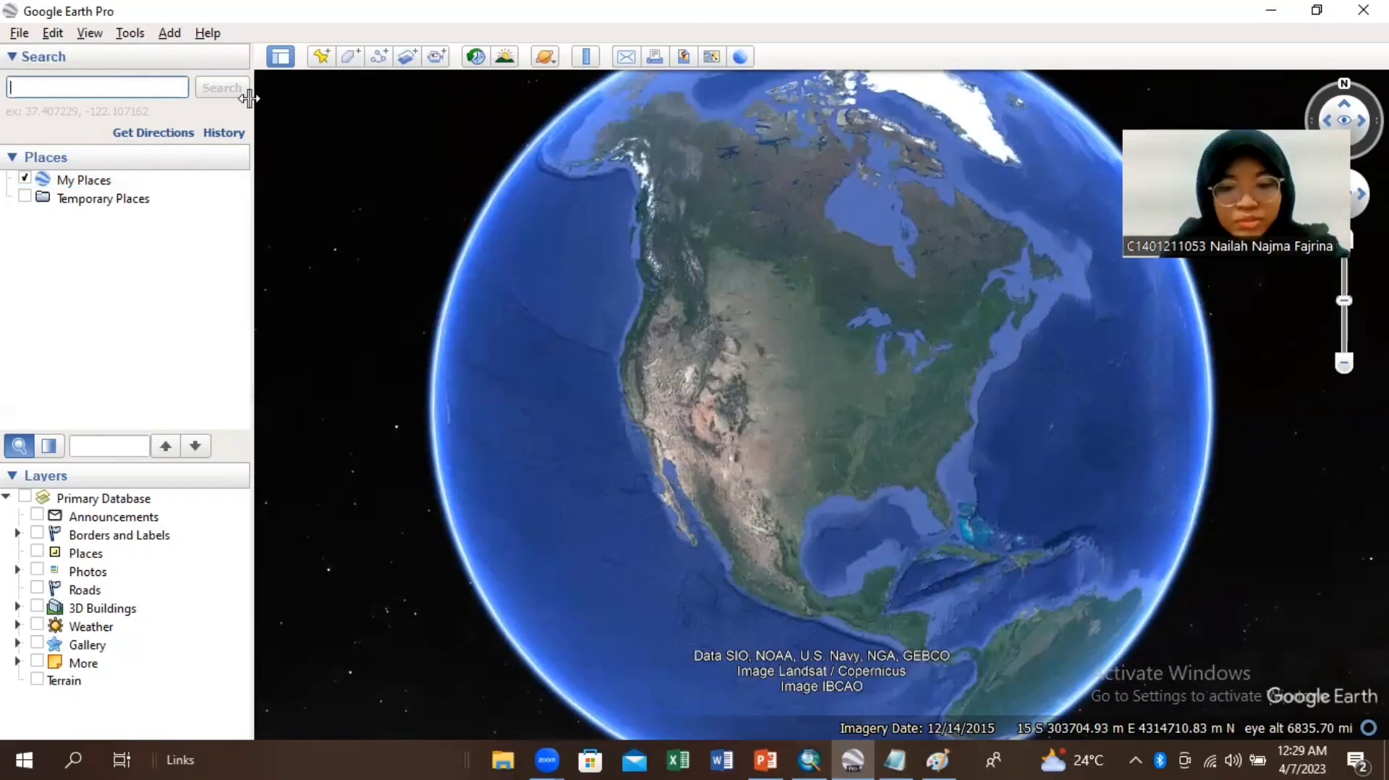
{"action": "type", "text": "LEUW"}
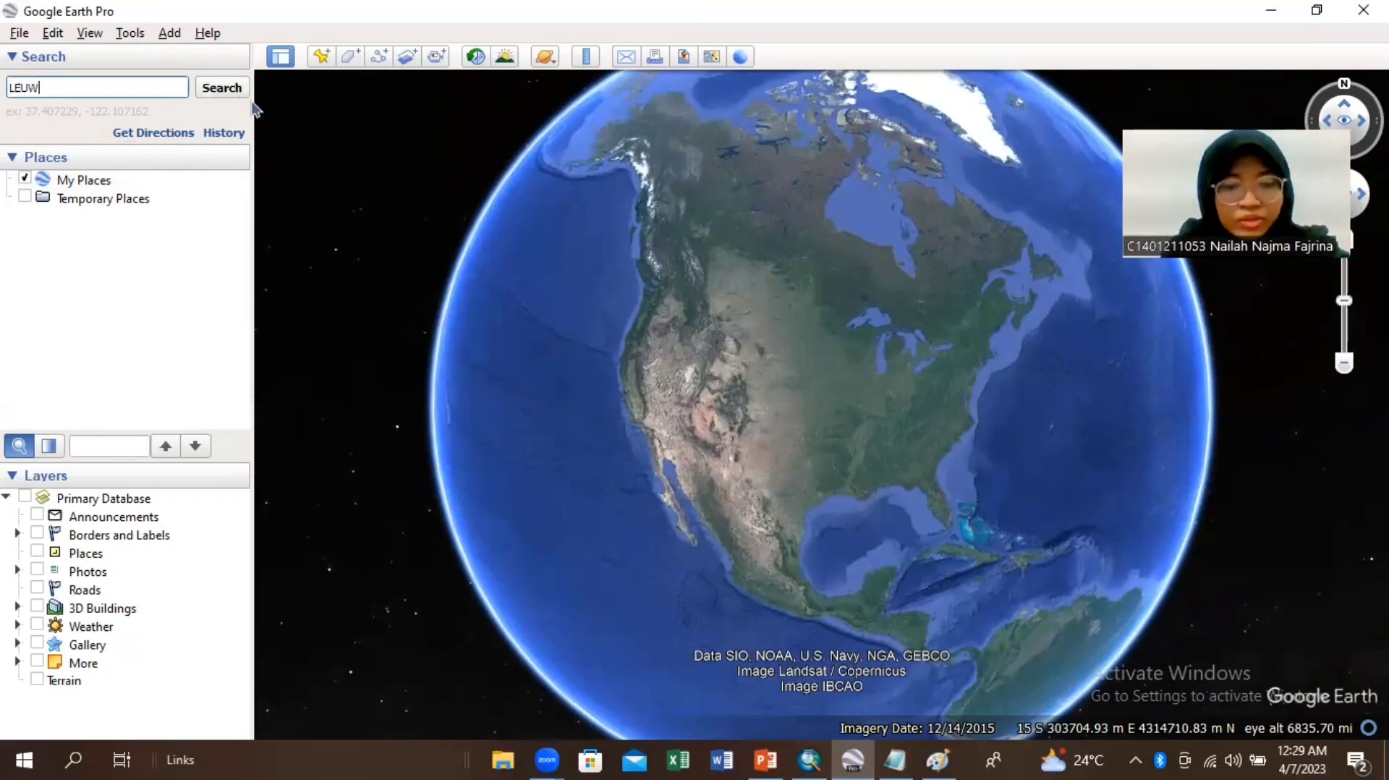
{"action": "type", "text": "I"}
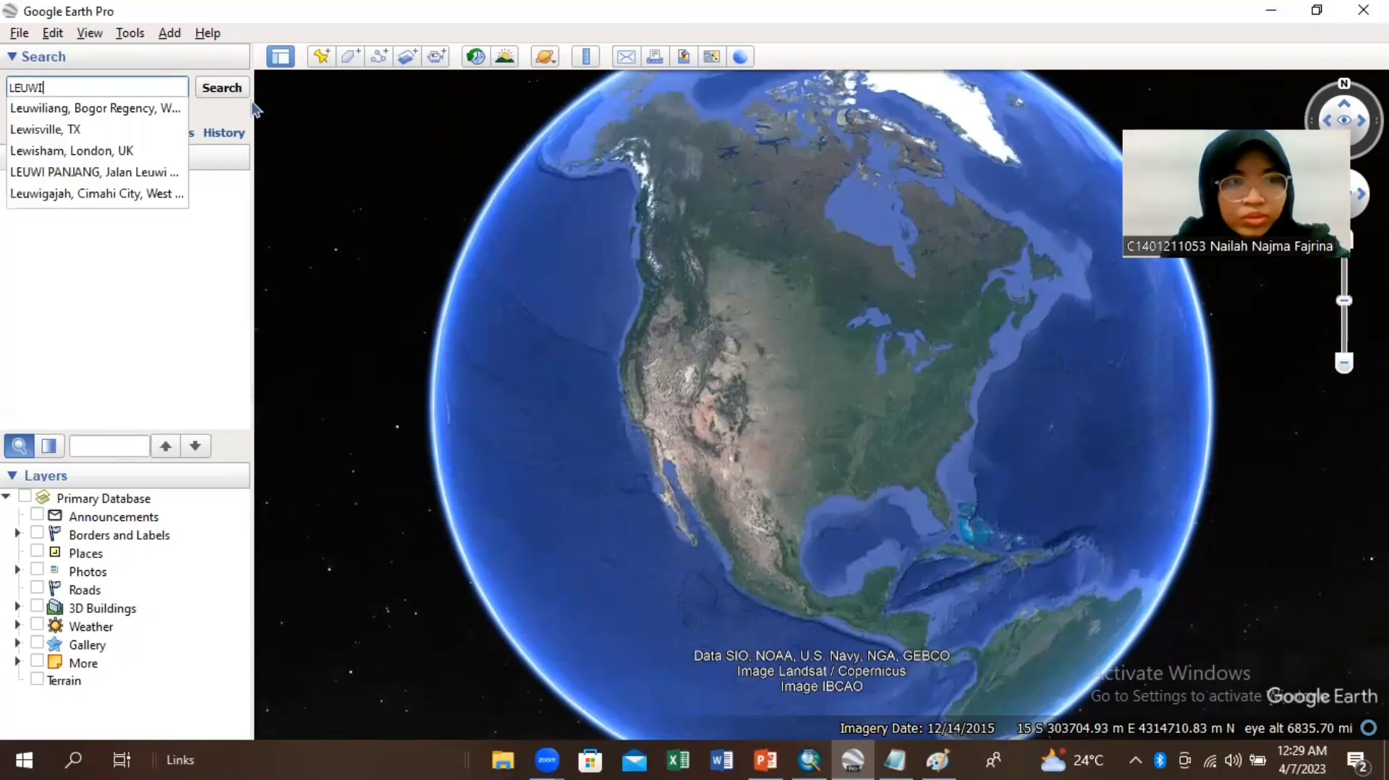
{"action": "type", "text": "KOPO"}
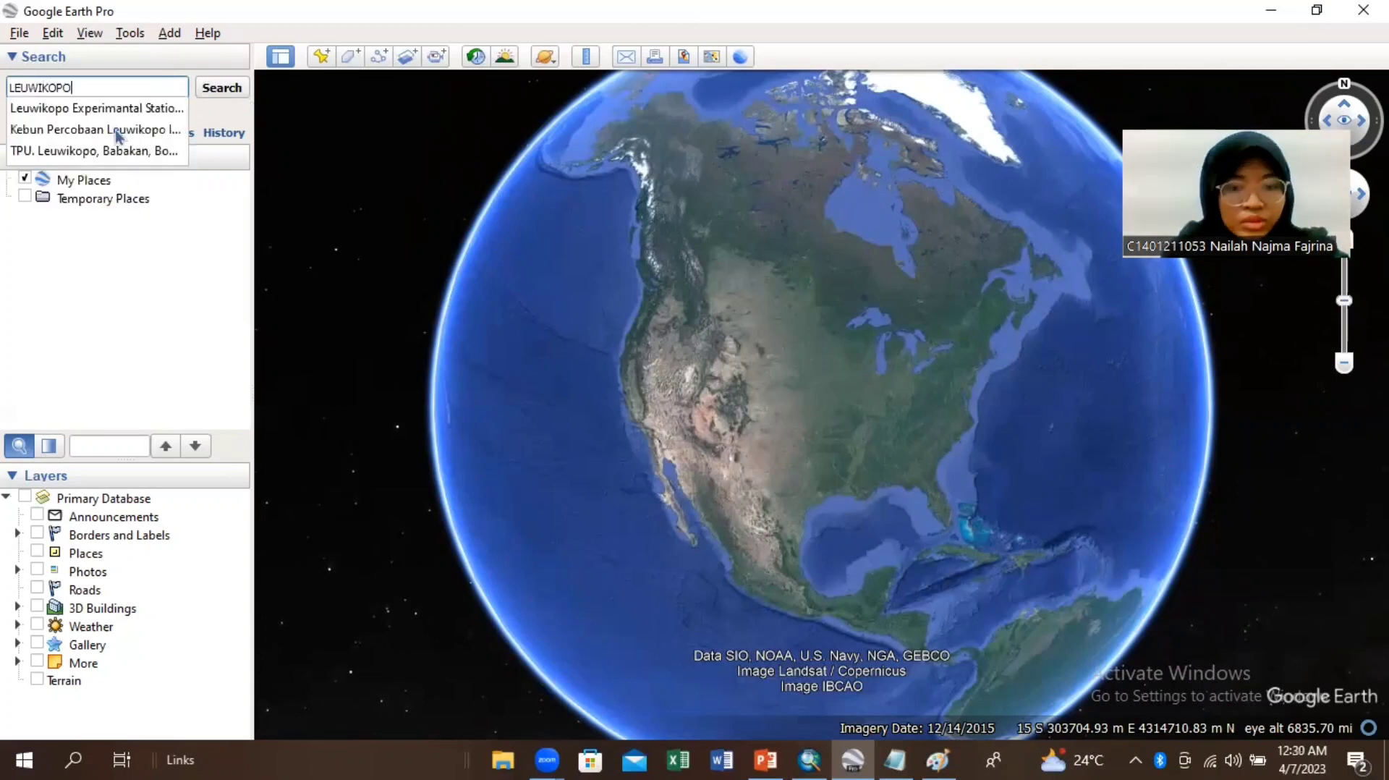
{"action": "left_click", "coordinate": [118, 136]}
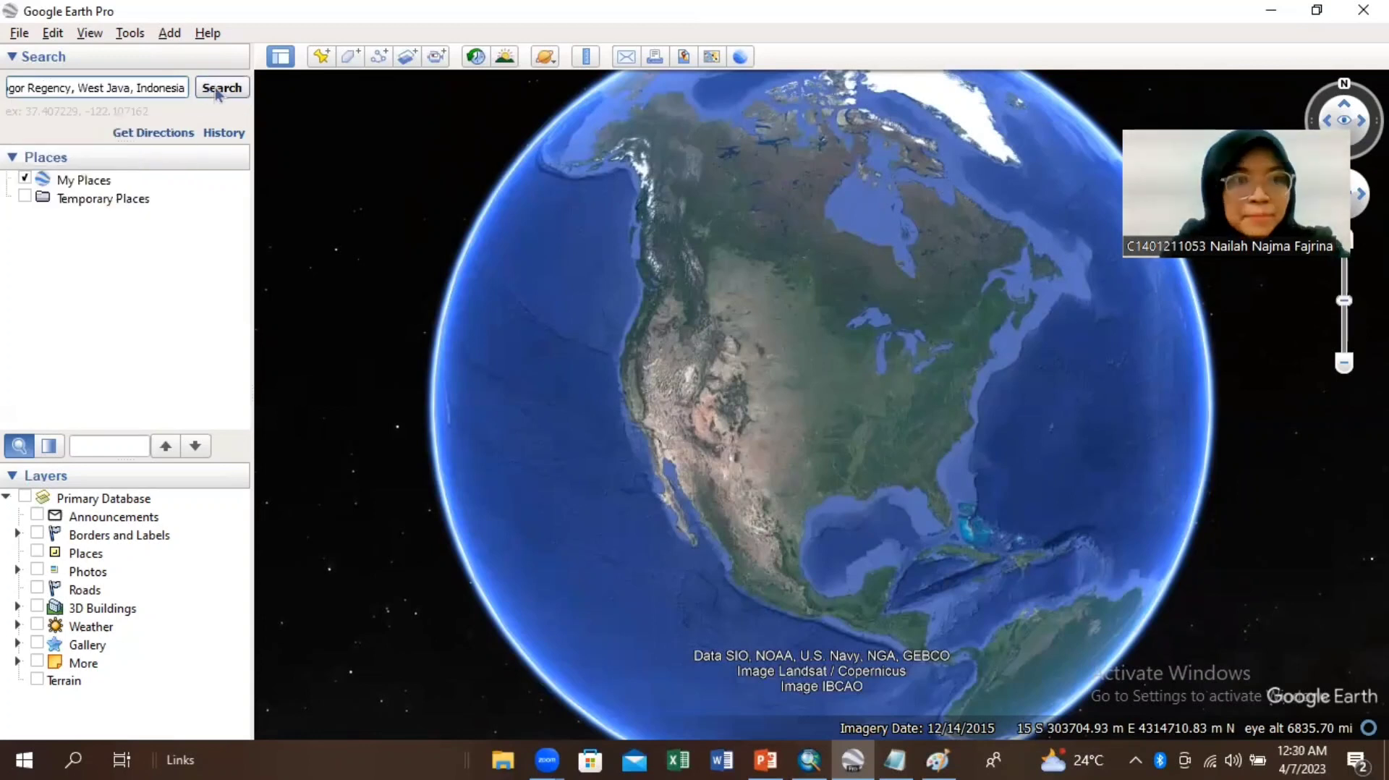
{"action": "left_click", "coordinate": [216, 90]}
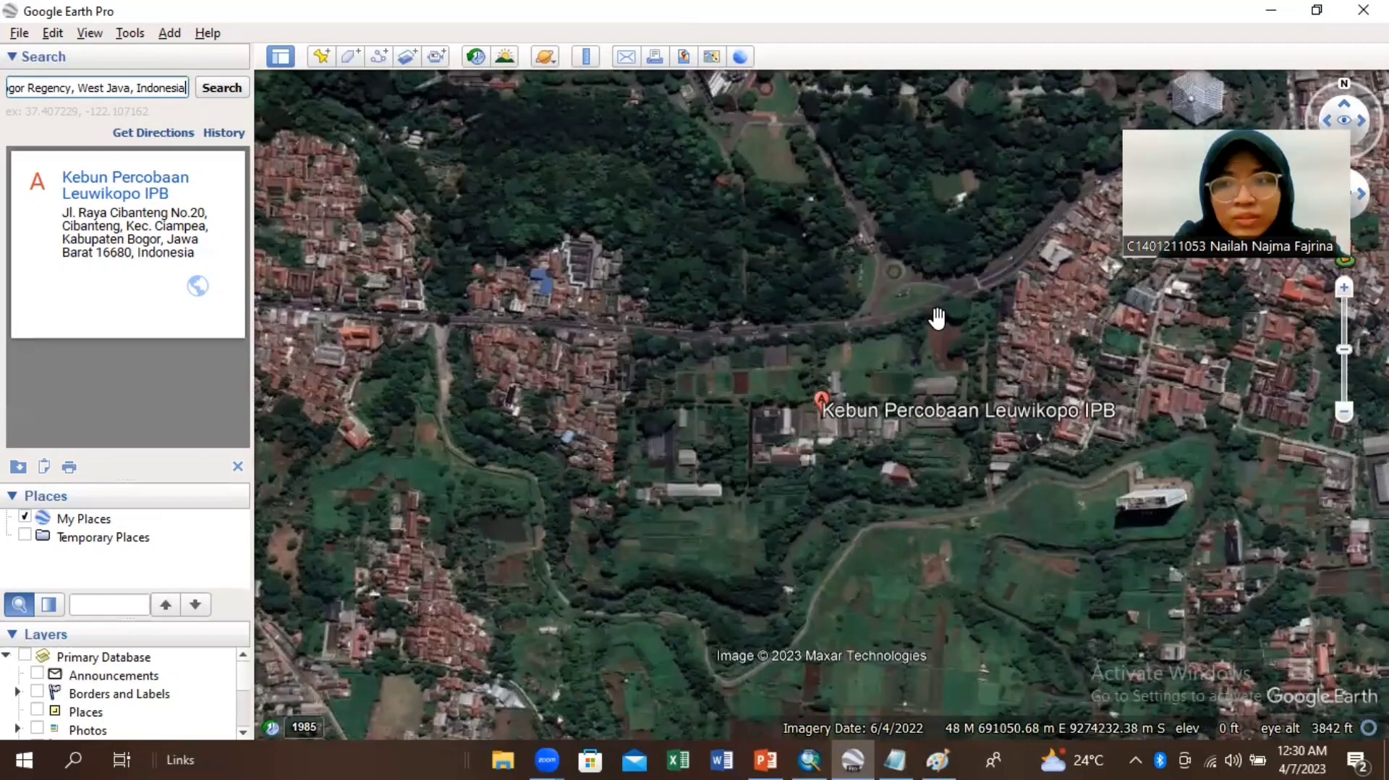
Step: Add a new placemark in the trees northwest of the bare brown field, at about 691026.8 m E, 9274236 m S
{"action": "scroll", "coordinate": [937, 318], "scroll_direction": "up", "scroll_amount": 5}
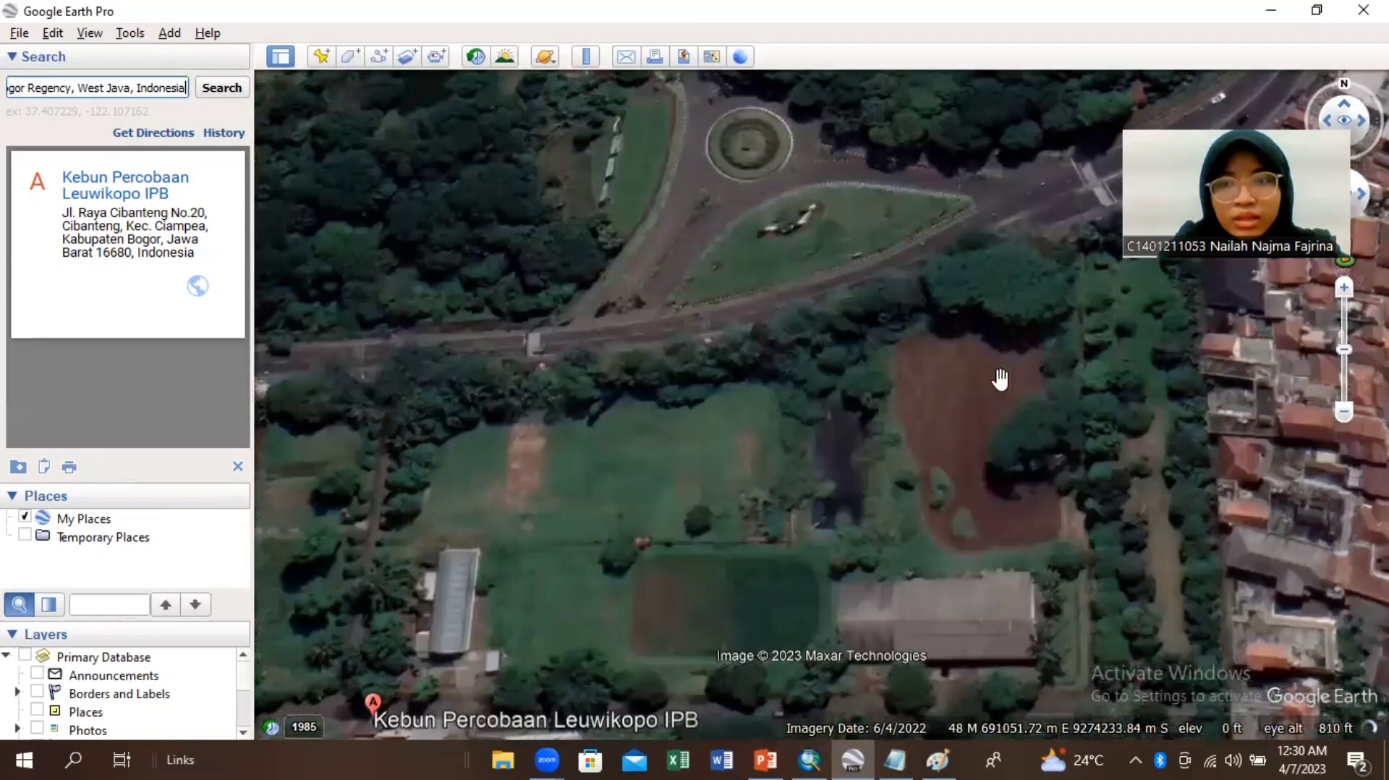
{"action": "scroll", "coordinate": [732, 286], "scroll_direction": "up", "scroll_amount": 2}
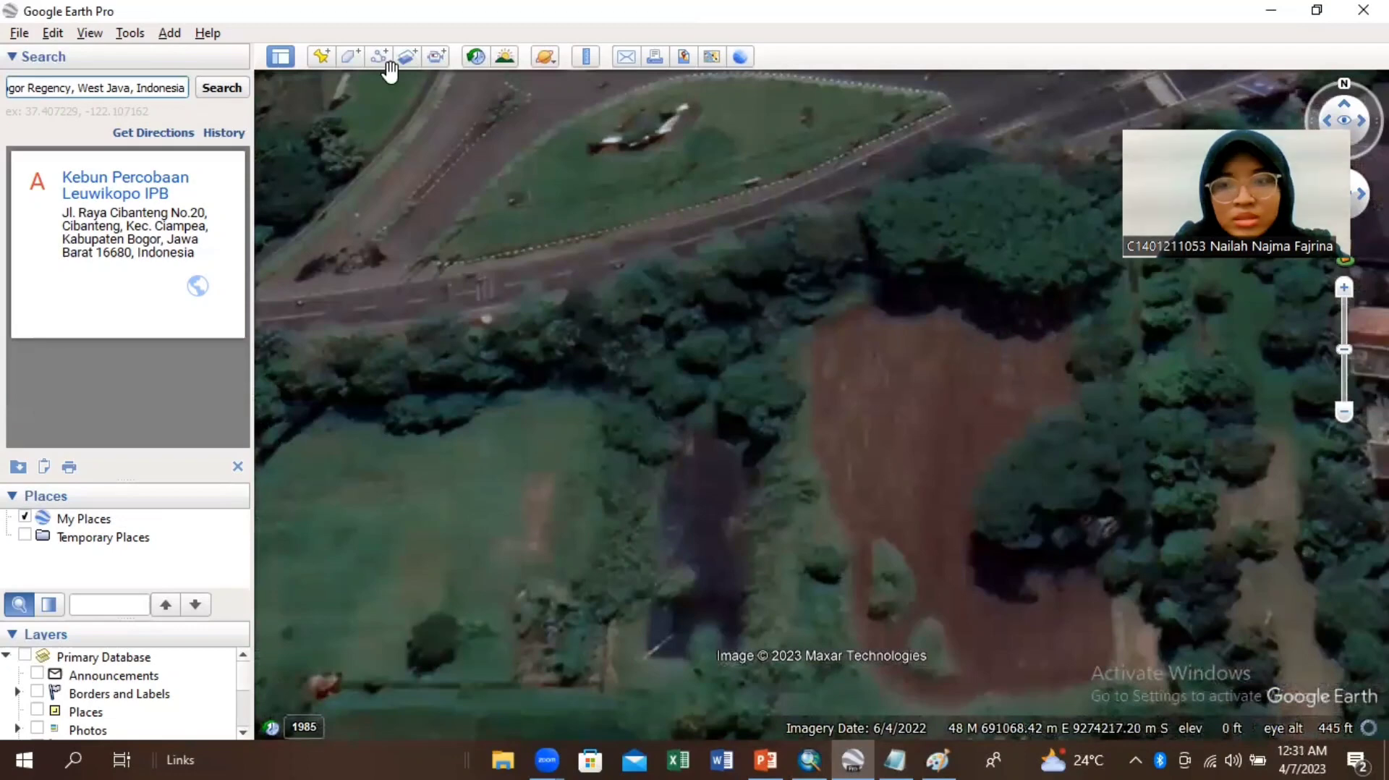
{"action": "left_click_drag", "start_coordinate": [481, 114], "coordinate": [393, 81]}
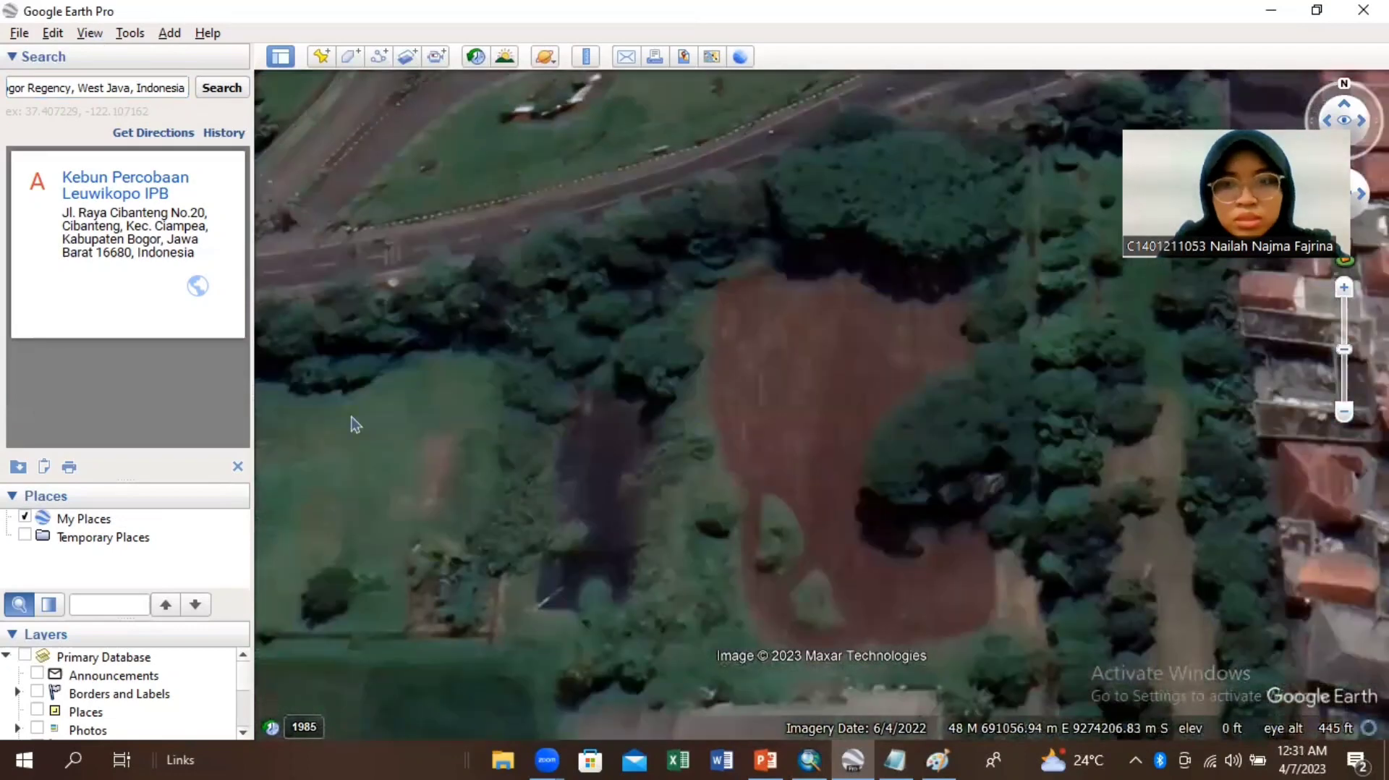
{"action": "key", "text": "alt+v"}
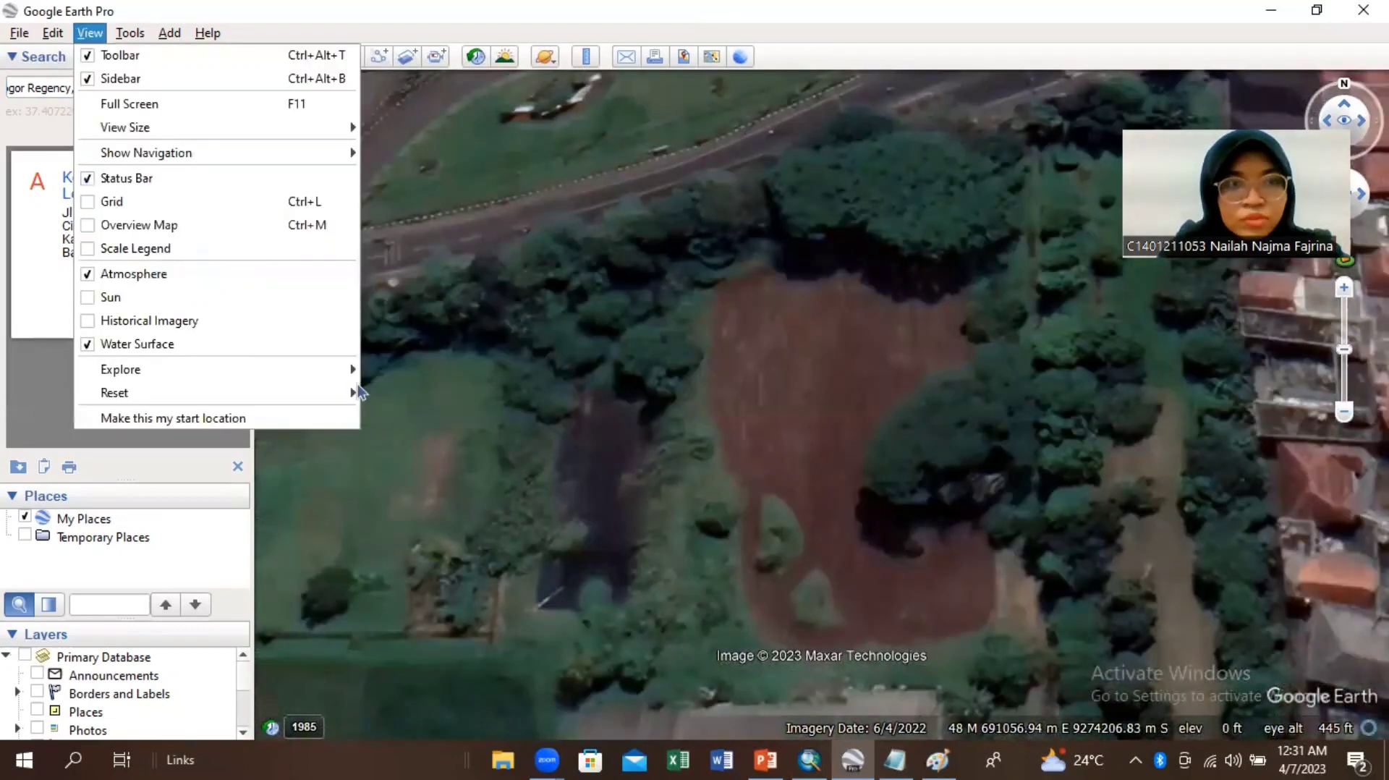
{"action": "left_click", "coordinate": [586, 400]}
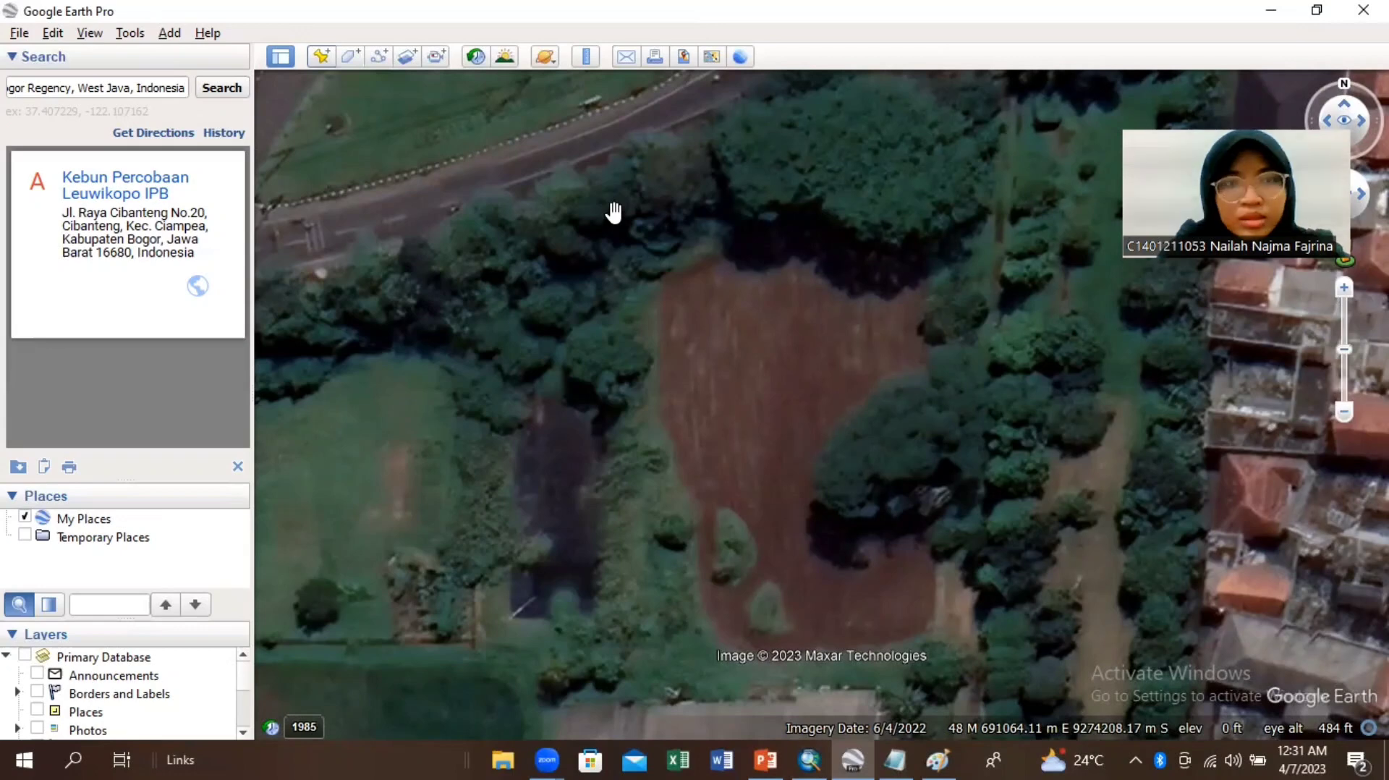
{"action": "key", "text": "ctrl+shift+p"}
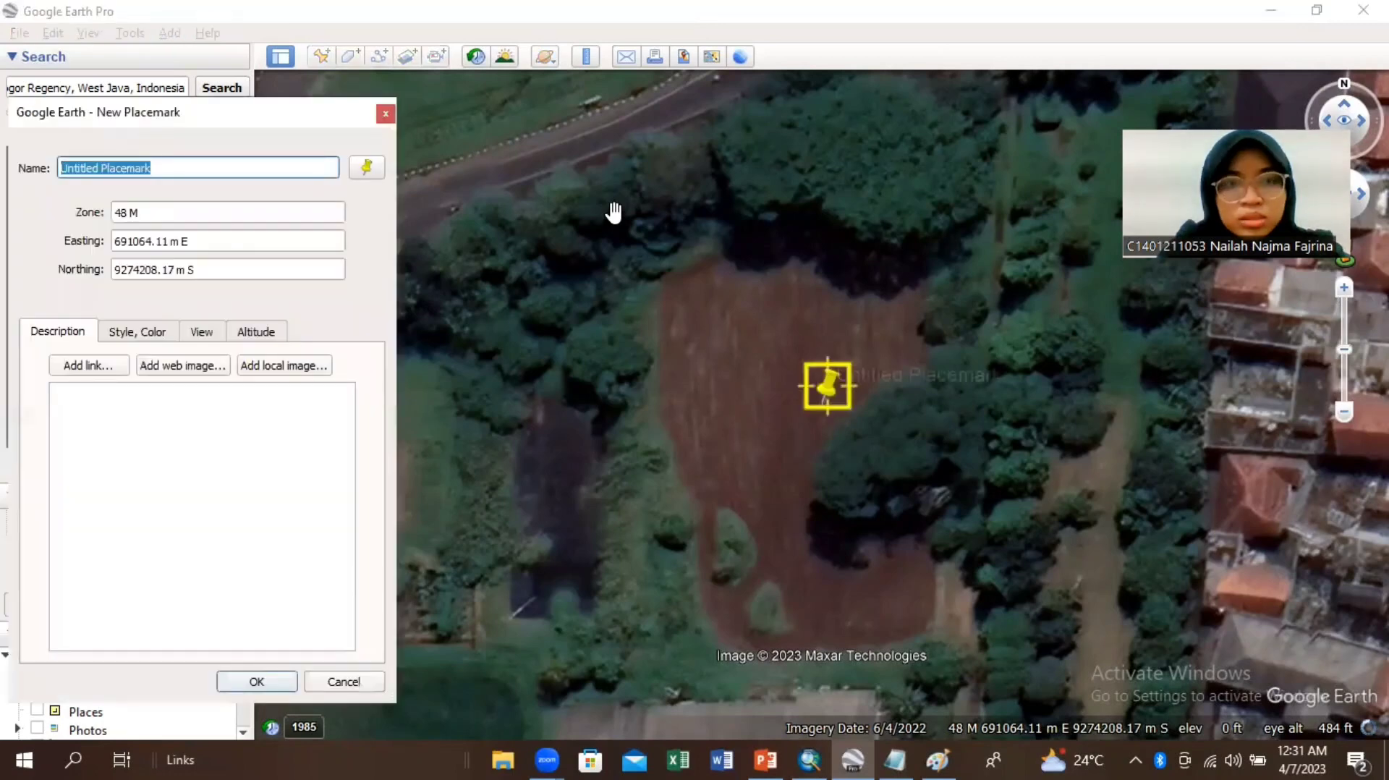
{"action": "scroll", "coordinate": [593, 202], "scroll_direction": "up", "scroll_amount": 1}
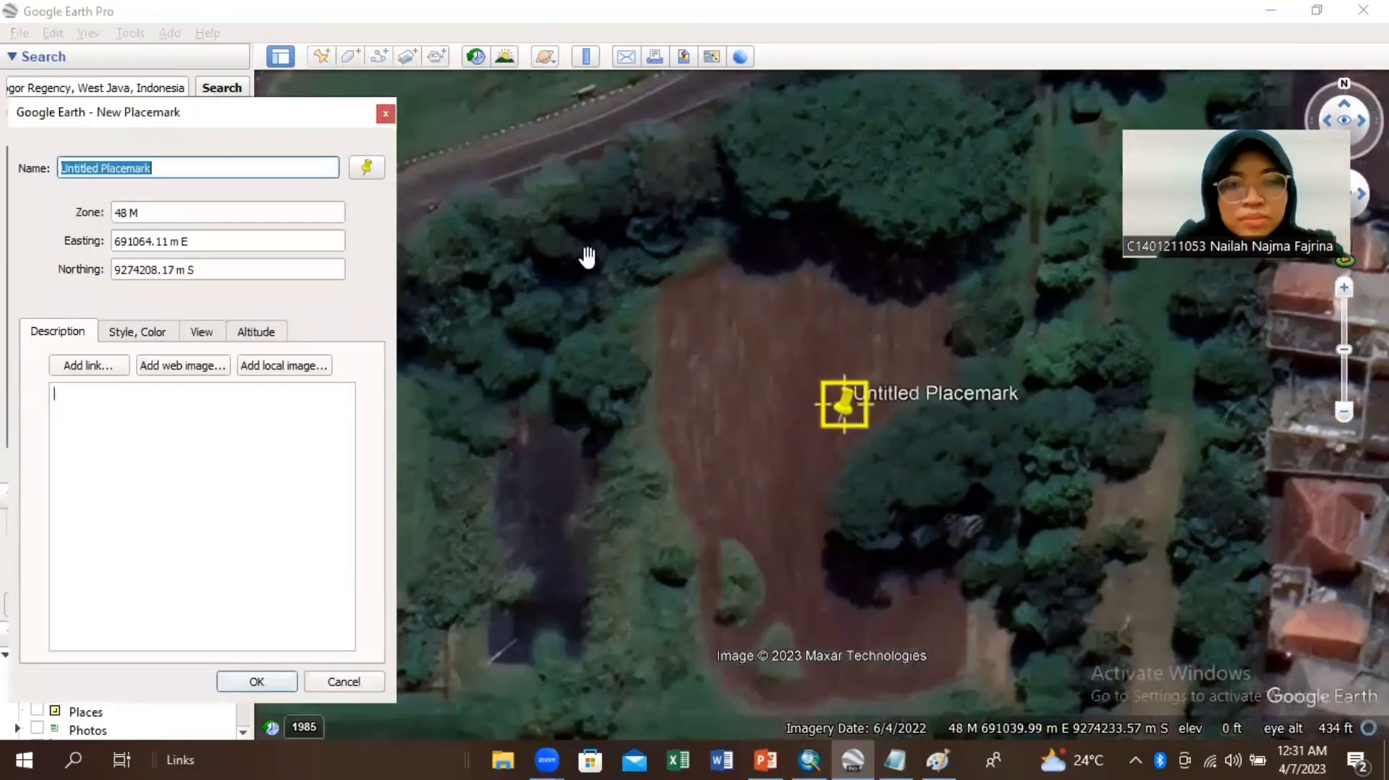
{"action": "scroll", "coordinate": [649, 307], "scroll_direction": "up", "scroll_amount": 2}
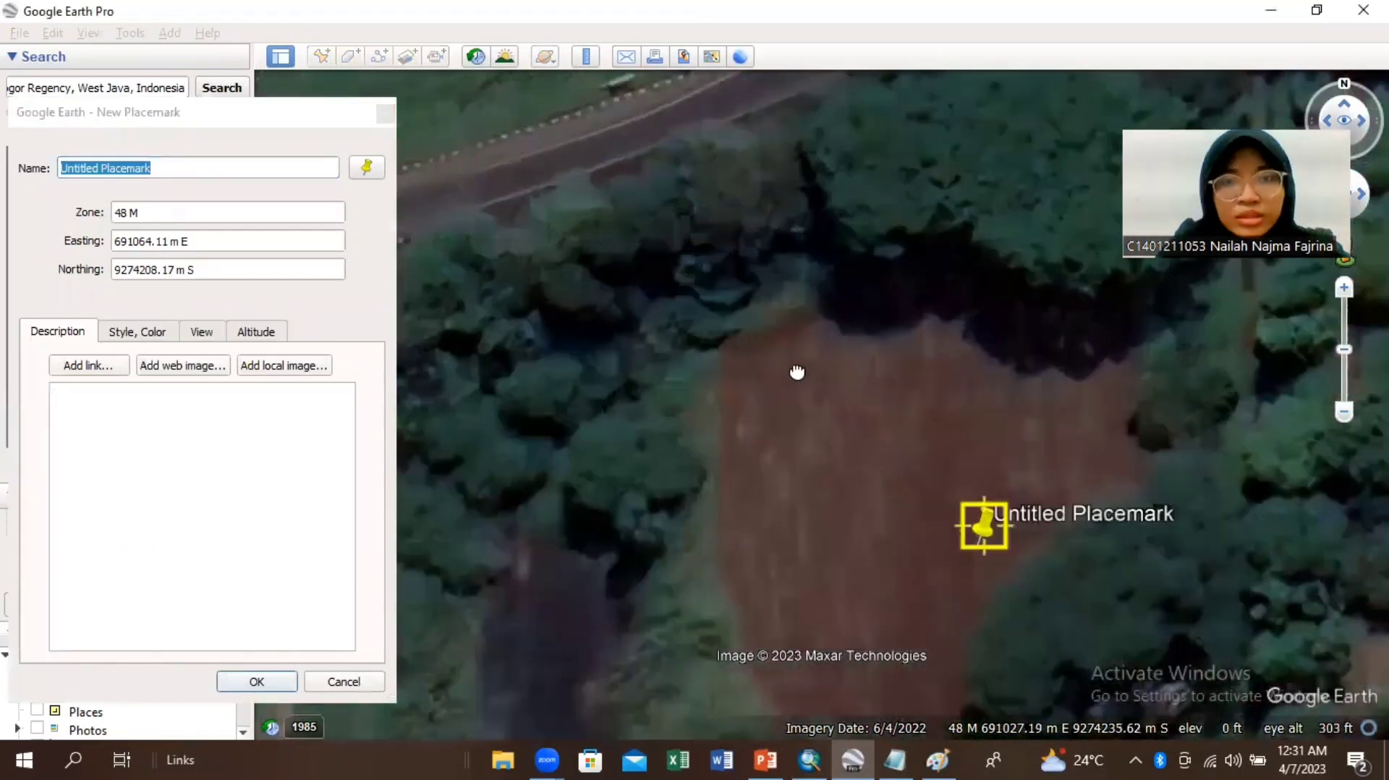
{"action": "scroll", "coordinate": [796, 375], "scroll_direction": "up", "scroll_amount": 2}
{"action": "left_click_drag", "start_coordinate": [1194, 662], "coordinate": [627, 289]}
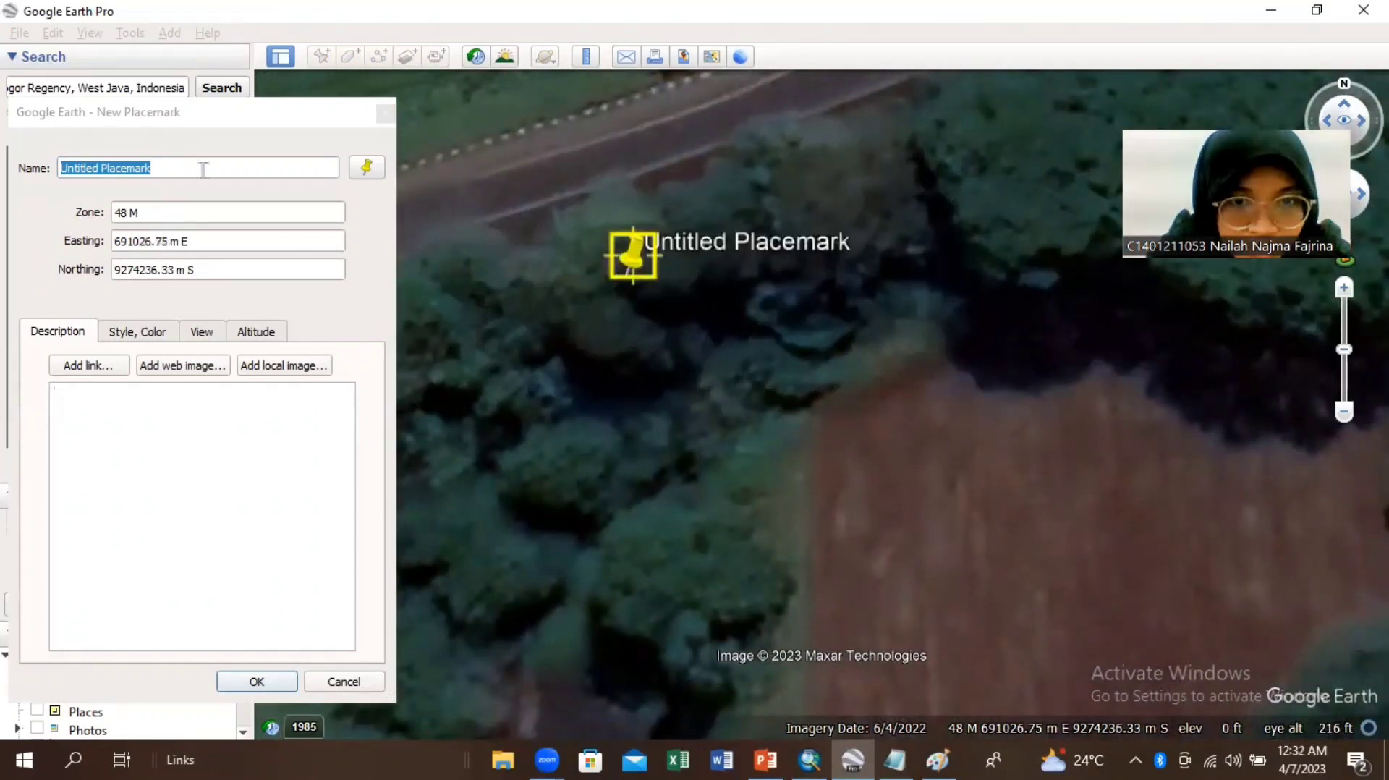
Step: Name the new placemark A and save it
{"action": "left_click_drag", "start_coordinate": [102, 169], "coordinate": [30, 172]}
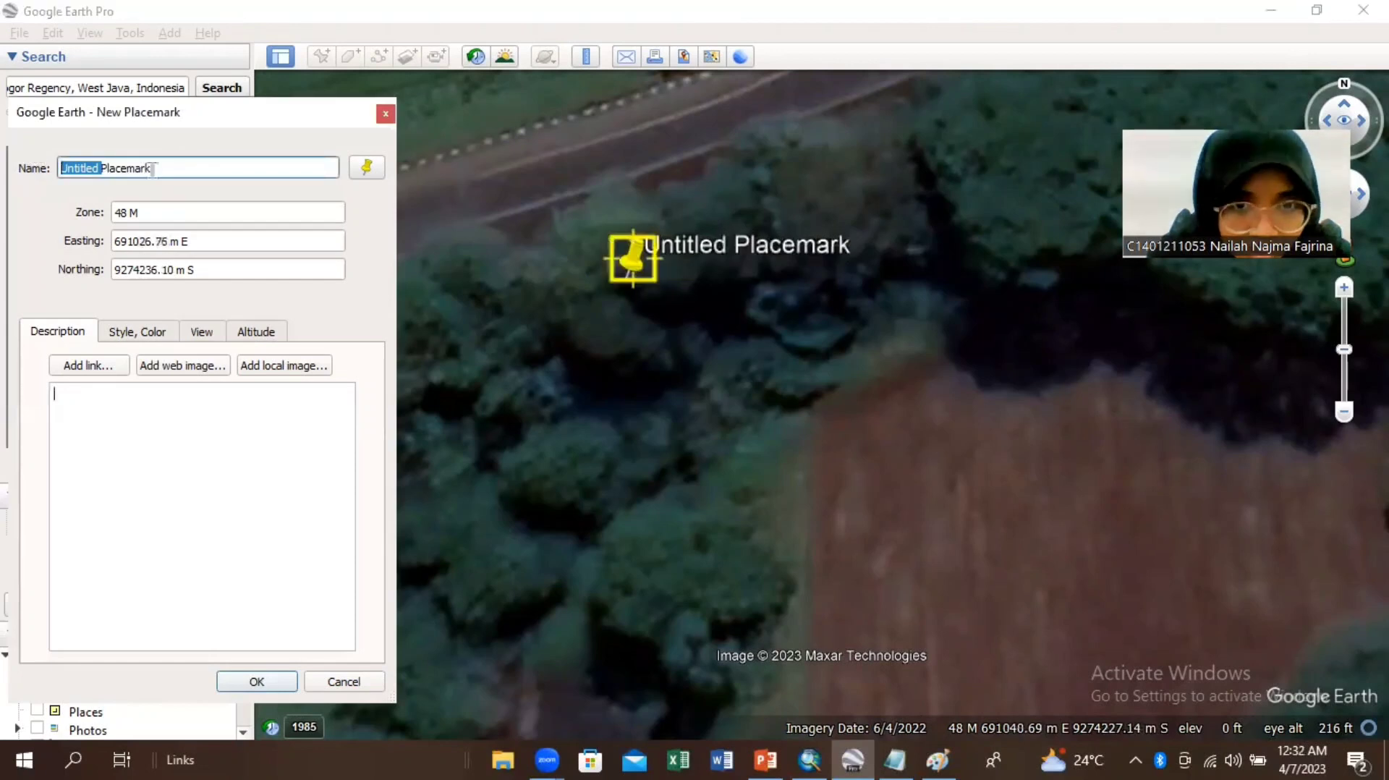
{"action": "left_click_drag", "start_coordinate": [150, 170], "coordinate": [59, 176]}
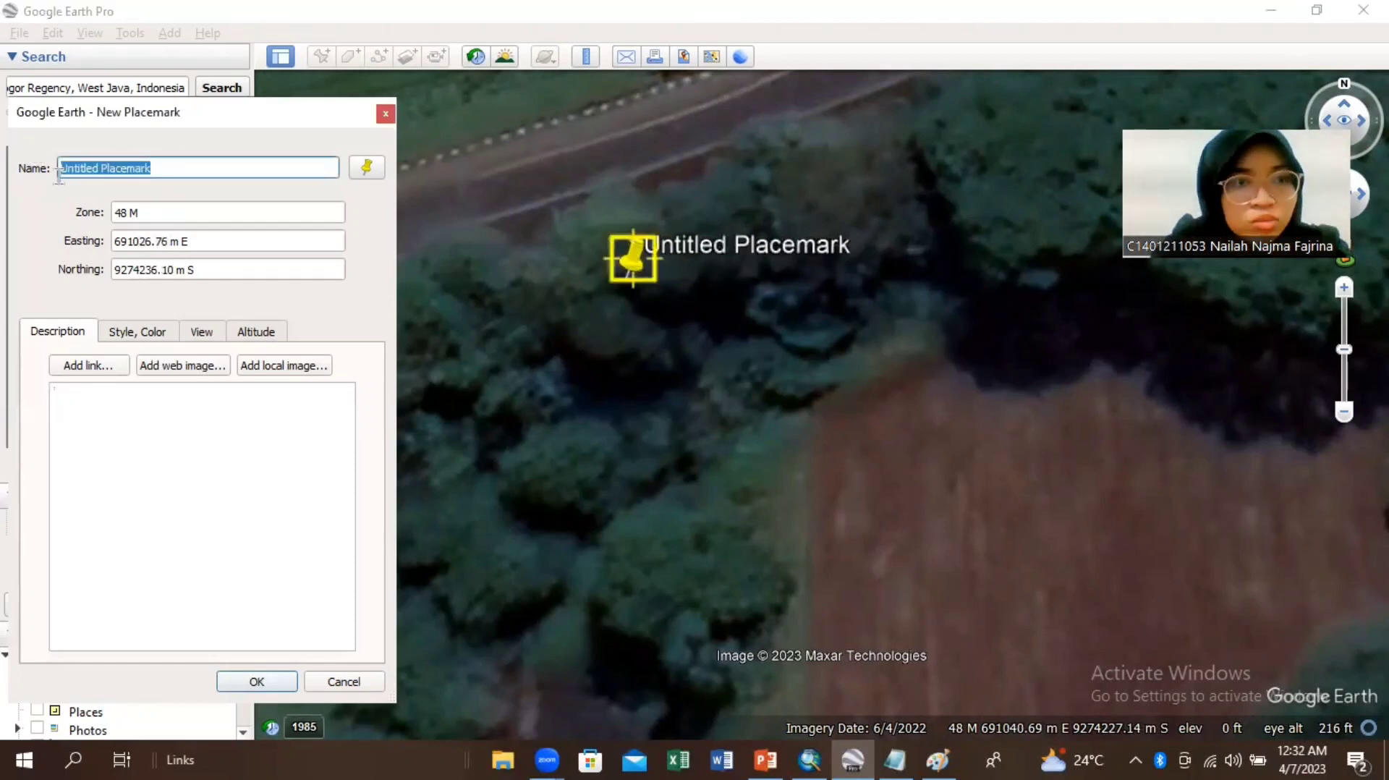
{"action": "type", "text": "A"}
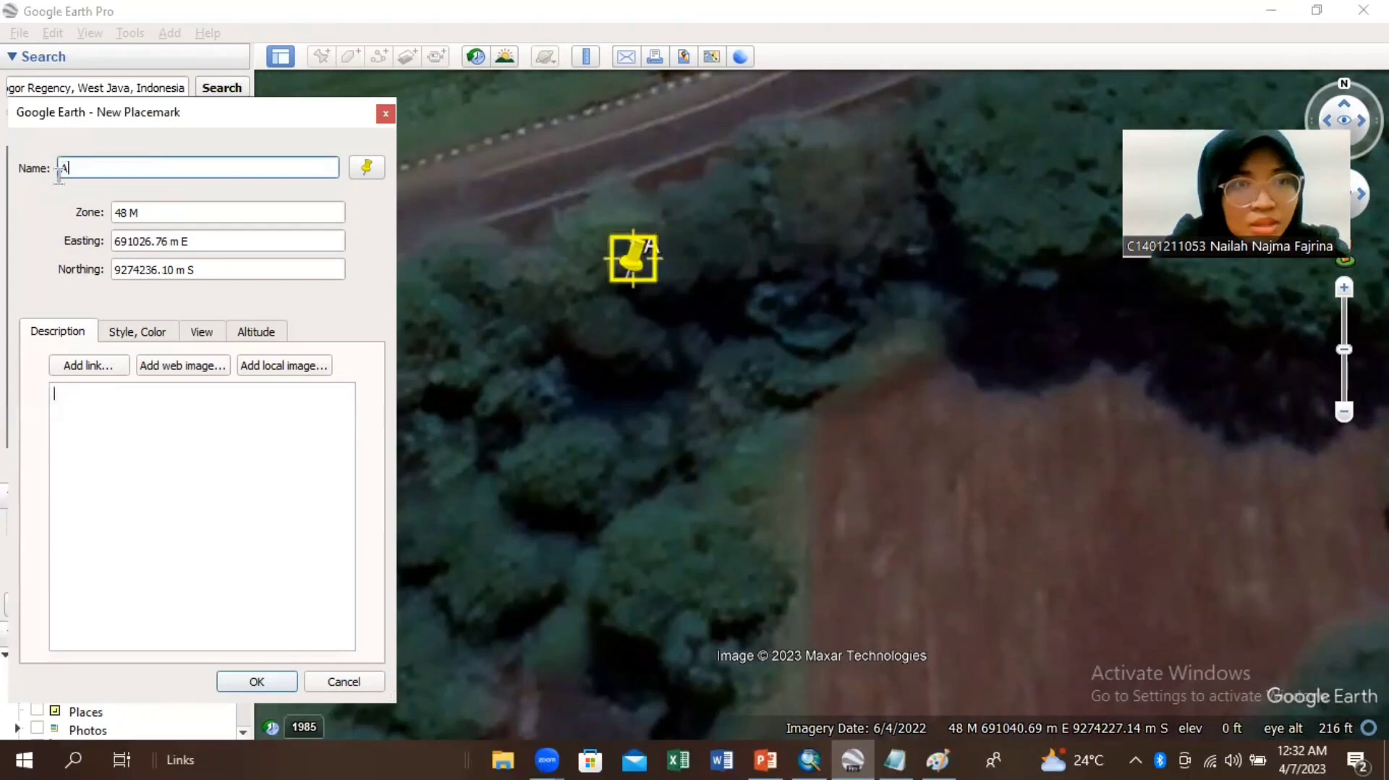
{"action": "left_click", "coordinate": [262, 680]}
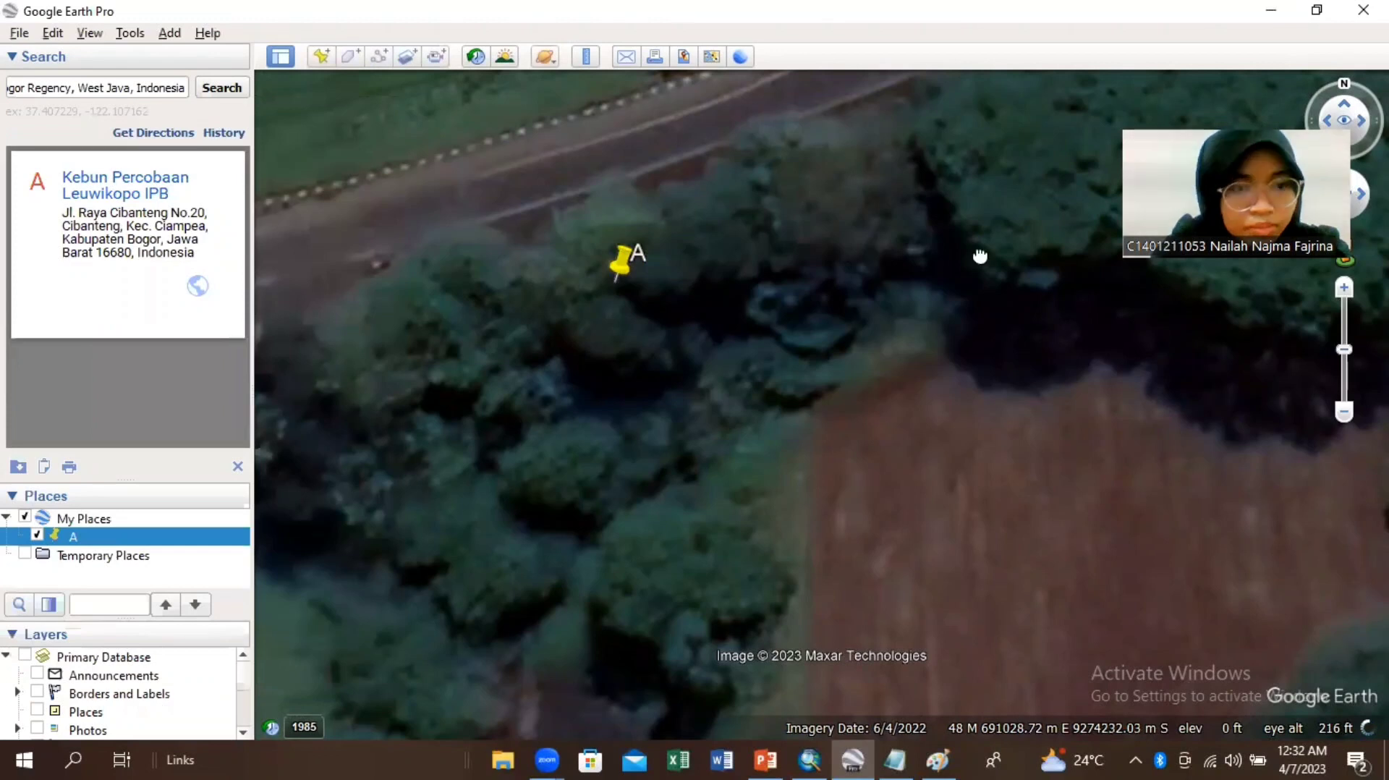
Step: Reposition placemark A slightly east, to about 691030 m E, 9274235 m S, and save the edit
{"action": "mouse_move", "coordinate": [981, 256]}
{"action": "left_mouse_down"}
{"action": "mouse_move", "coordinate": [579, 305]}
{"action": "mouse_move", "coordinate": [759, 301]}
{"action": "left_mouse_up"}
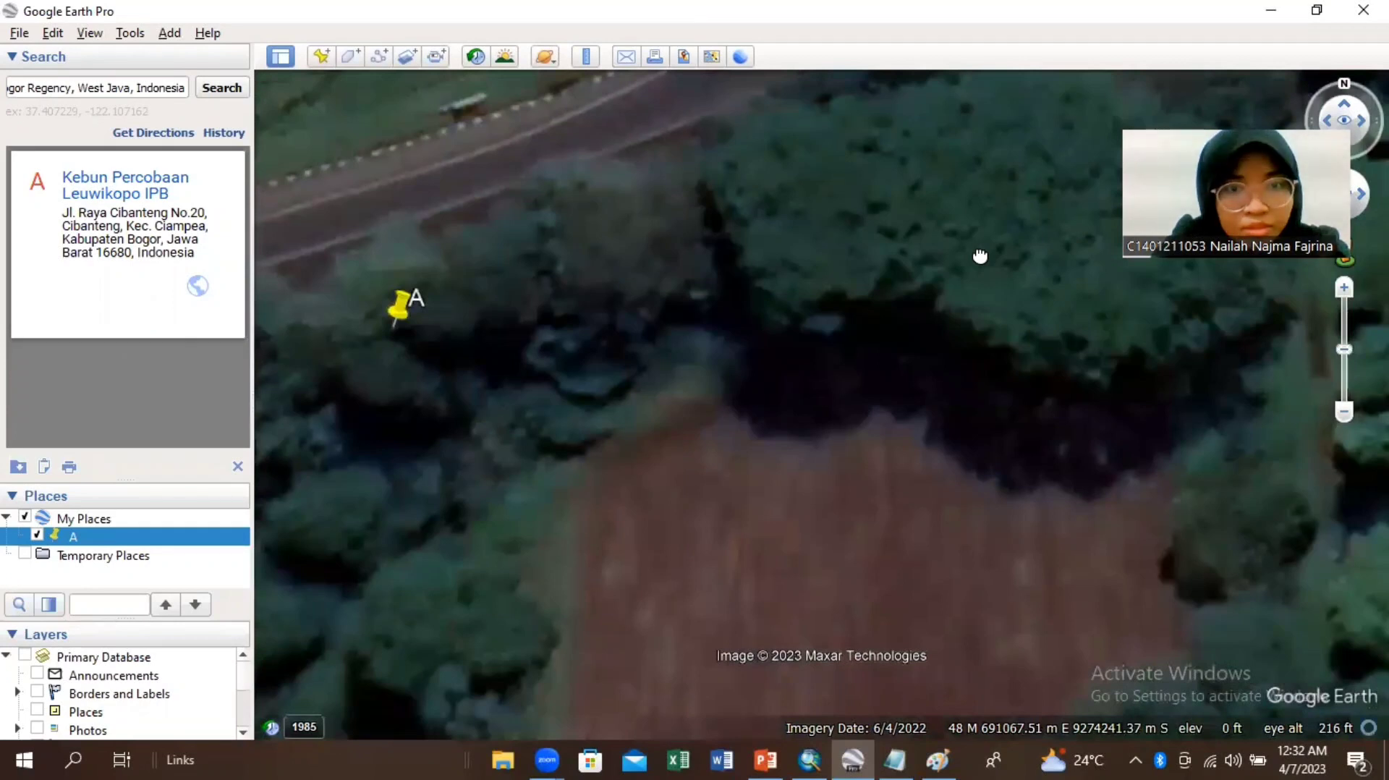
{"action": "right_click", "coordinate": [398, 306]}
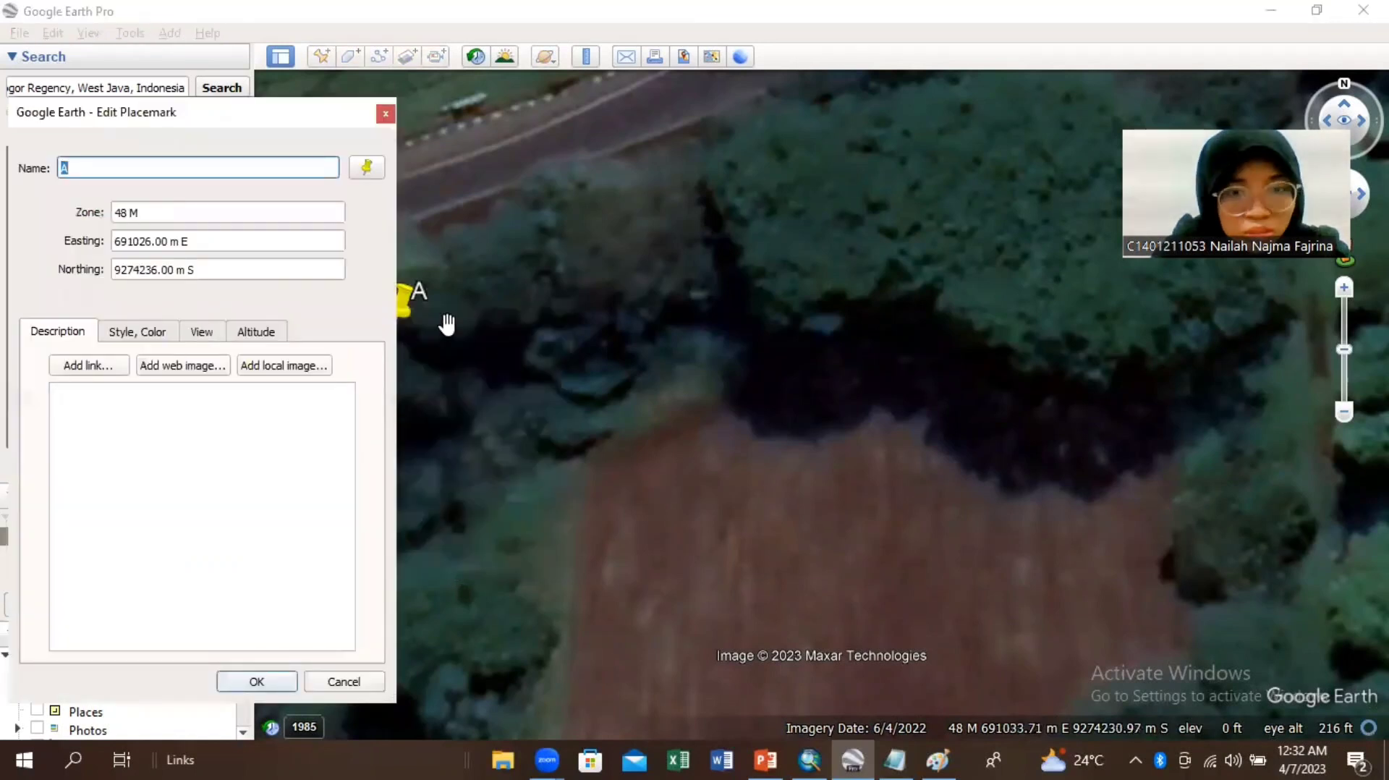
{"action": "left_click_drag", "start_coordinate": [444, 320], "coordinate": [465, 313]}
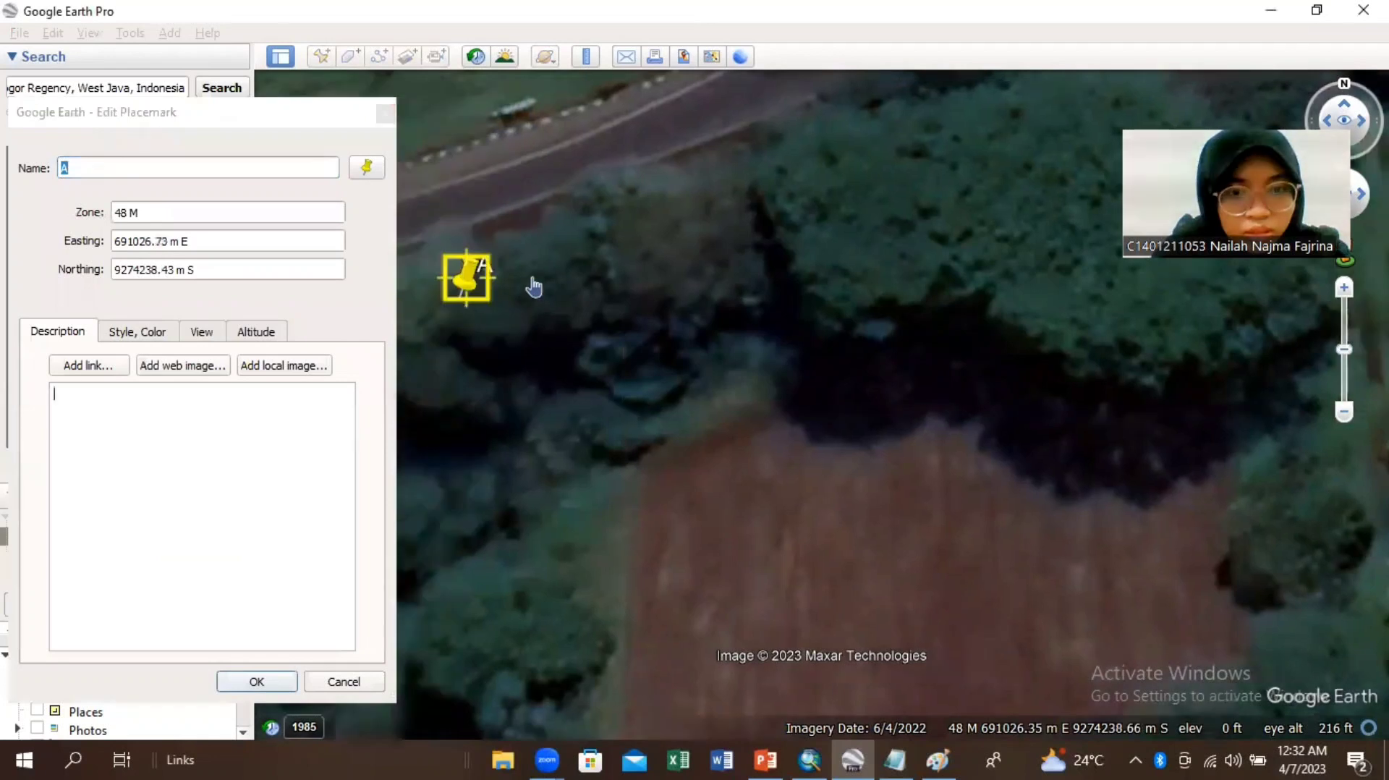
{"action": "left_click", "coordinate": [504, 354]}
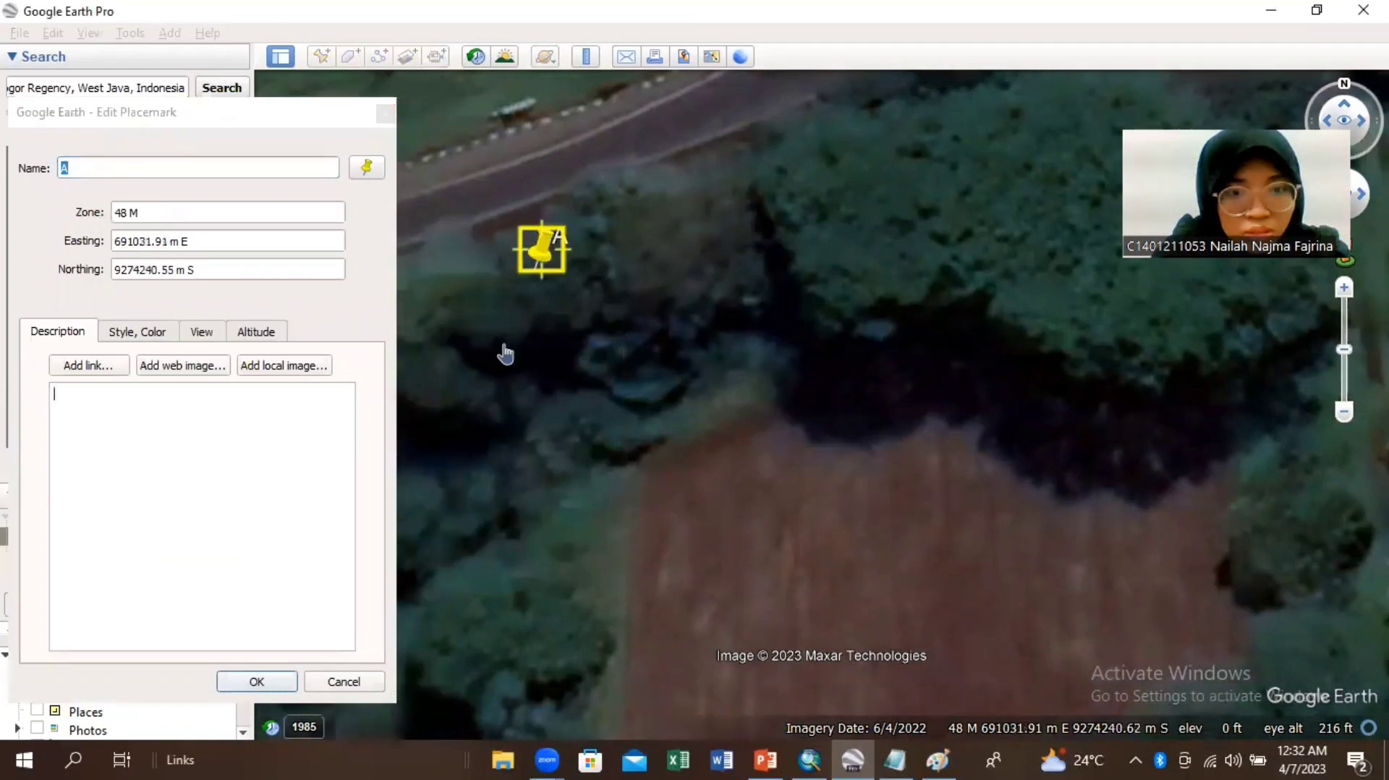
{"action": "left_click", "coordinate": [505, 354]}
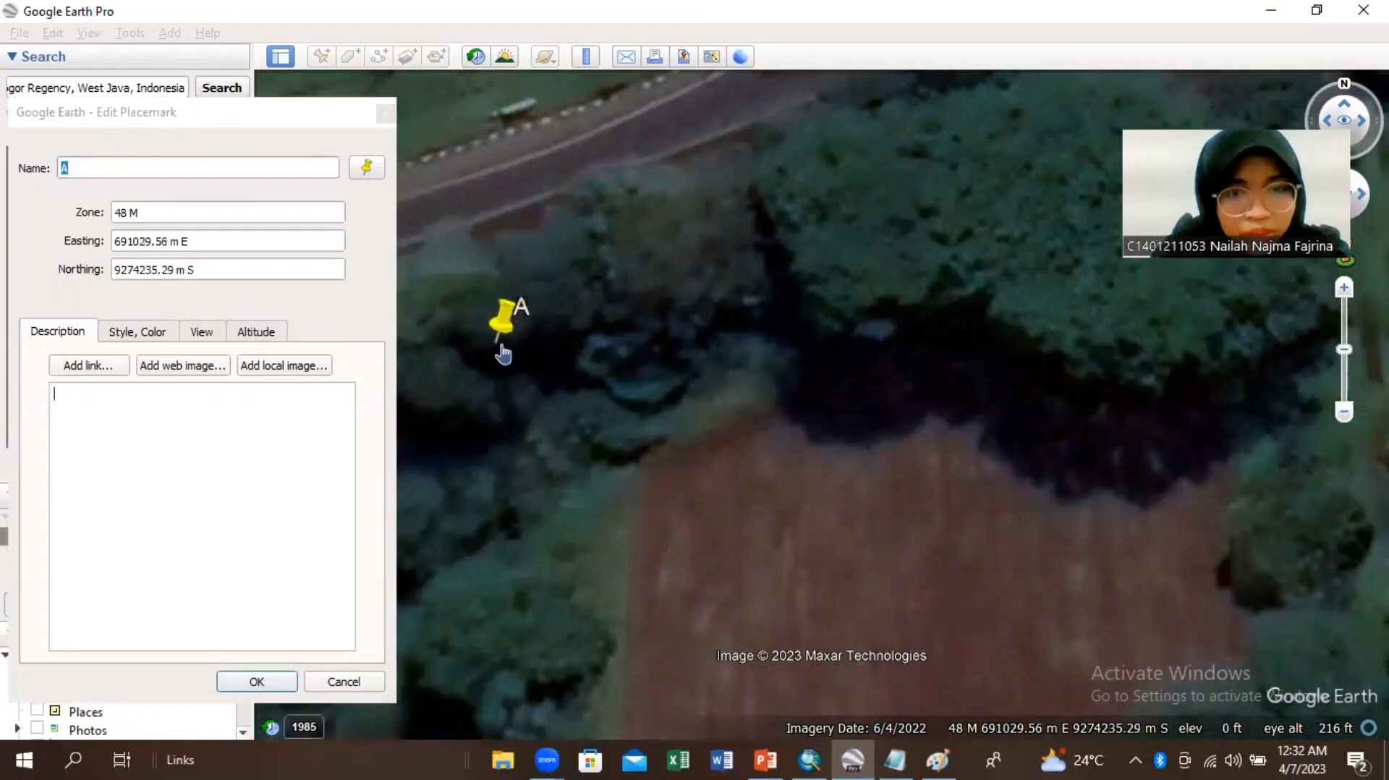
{"action": "left_click_drag", "start_coordinate": [501, 355], "coordinate": [503, 355]}
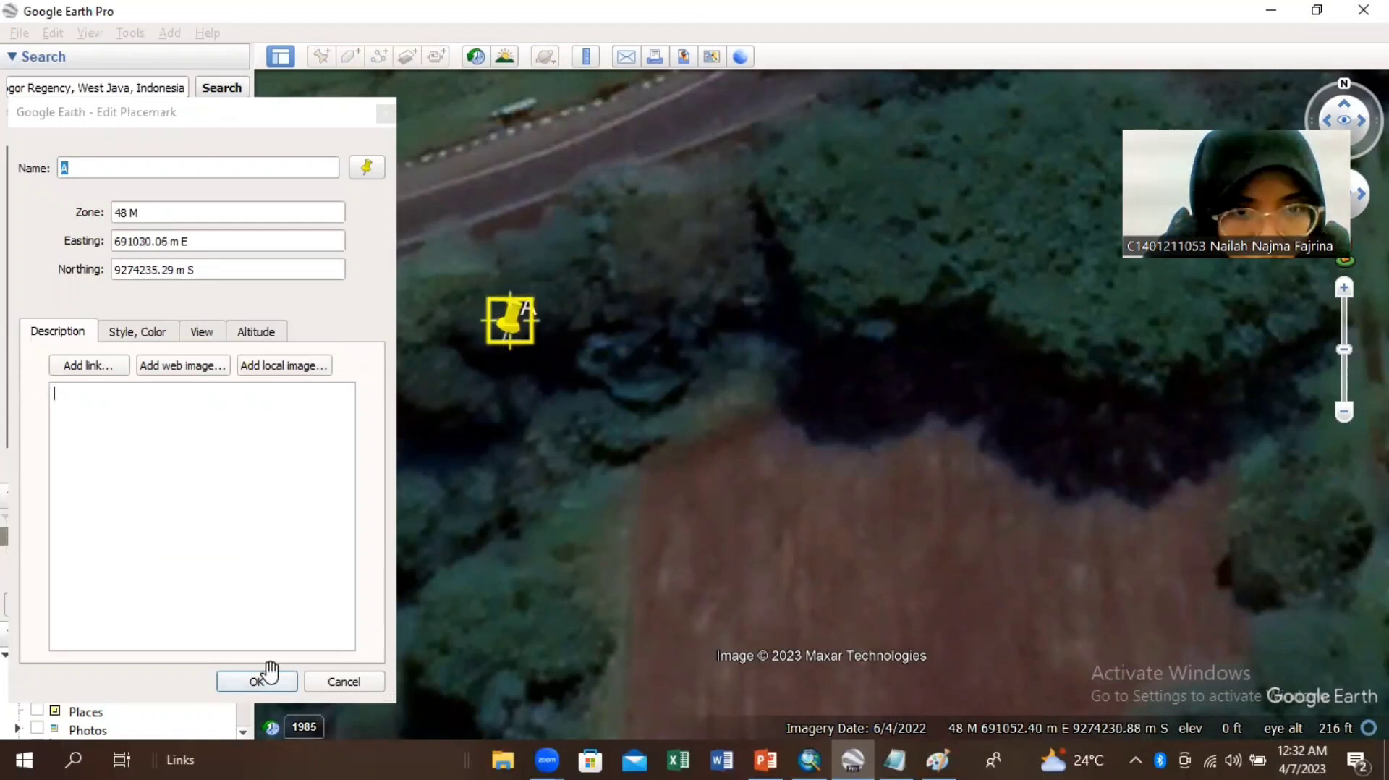
{"action": "left_click", "coordinate": [267, 669]}
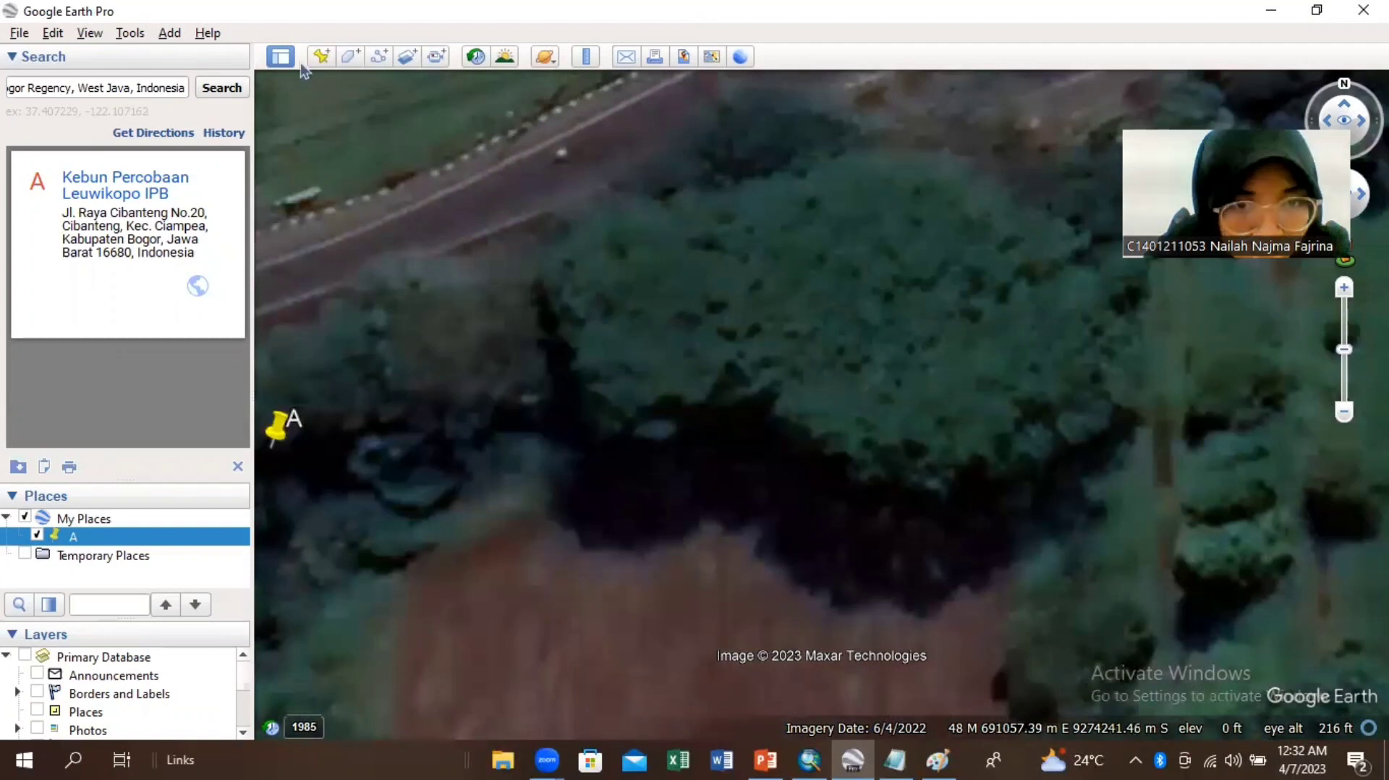
Step: Add placemark B northeast of the brown field, at about 691086 m E, 9274250 m S
{"action": "left_click_drag", "start_coordinate": [1186, 394], "coordinate": [817, 454]}
{"action": "left_click", "coordinate": [321, 56]}
{"action": "left_click_drag", "start_coordinate": [822, 405], "coordinate": [675, 394]}
{"action": "scroll", "coordinate": [710, 356], "scroll_direction": "up", "scroll_amount": 2}
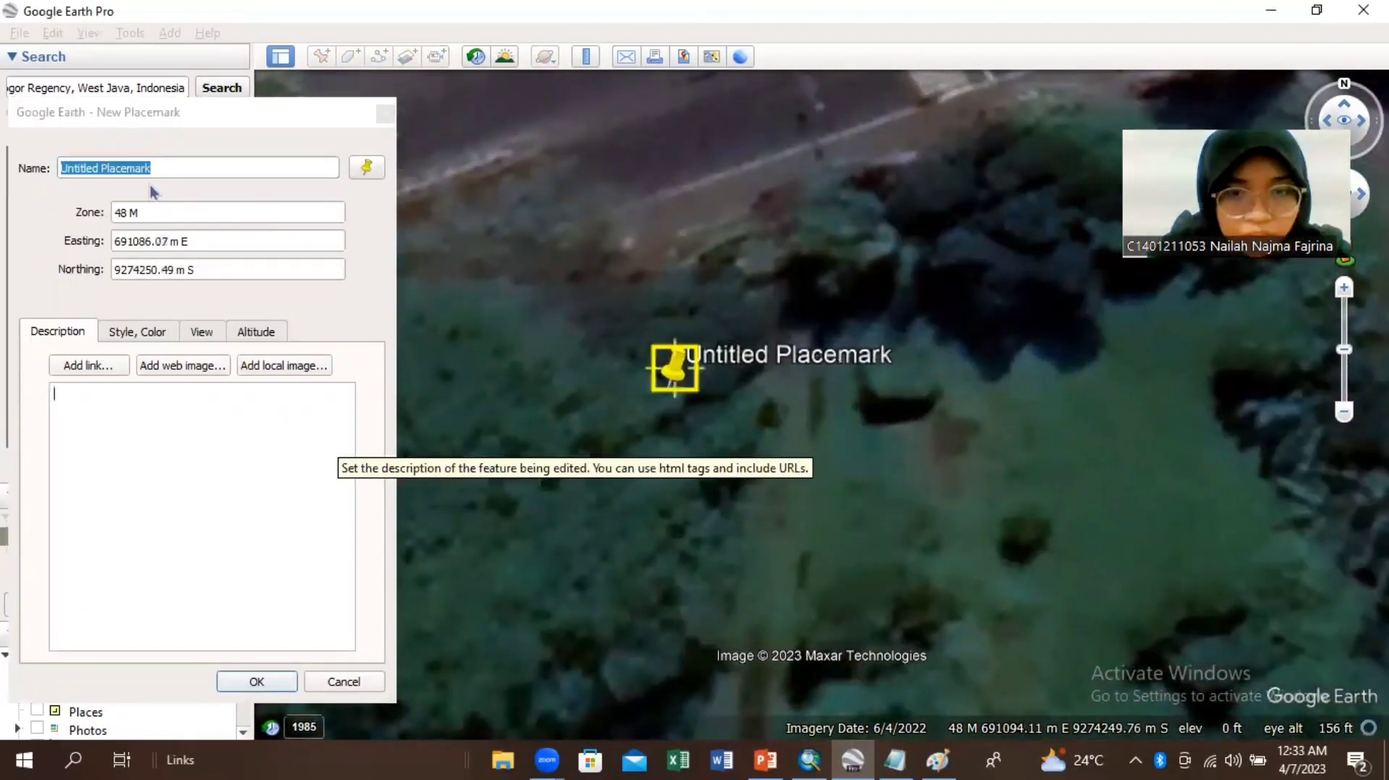
{"action": "left_click_drag", "start_coordinate": [152, 167], "coordinate": [12, 186]}
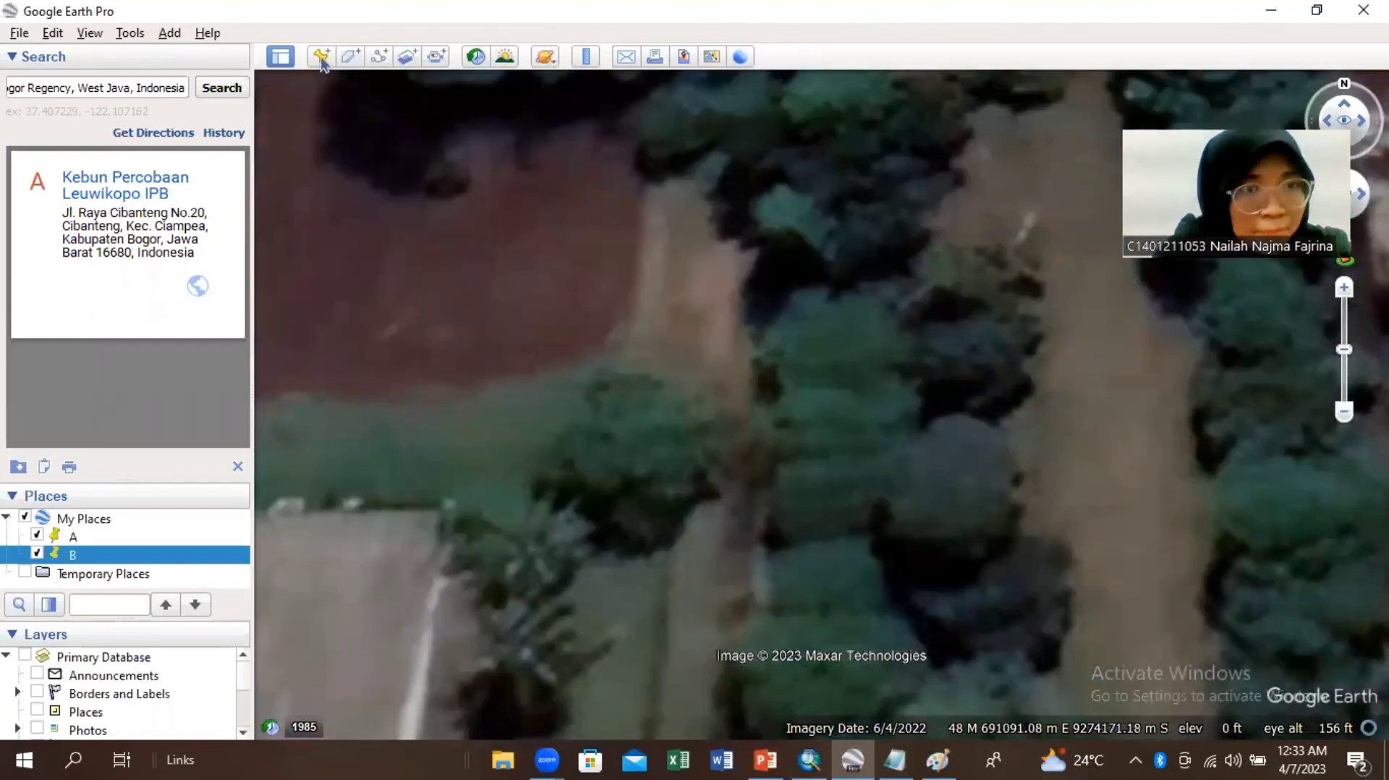
Step: Add placemark C southeast of the brown field, at about 691082 m E, 9274164 m S
{"action": "key", "text": "ctrl+shift+p"}
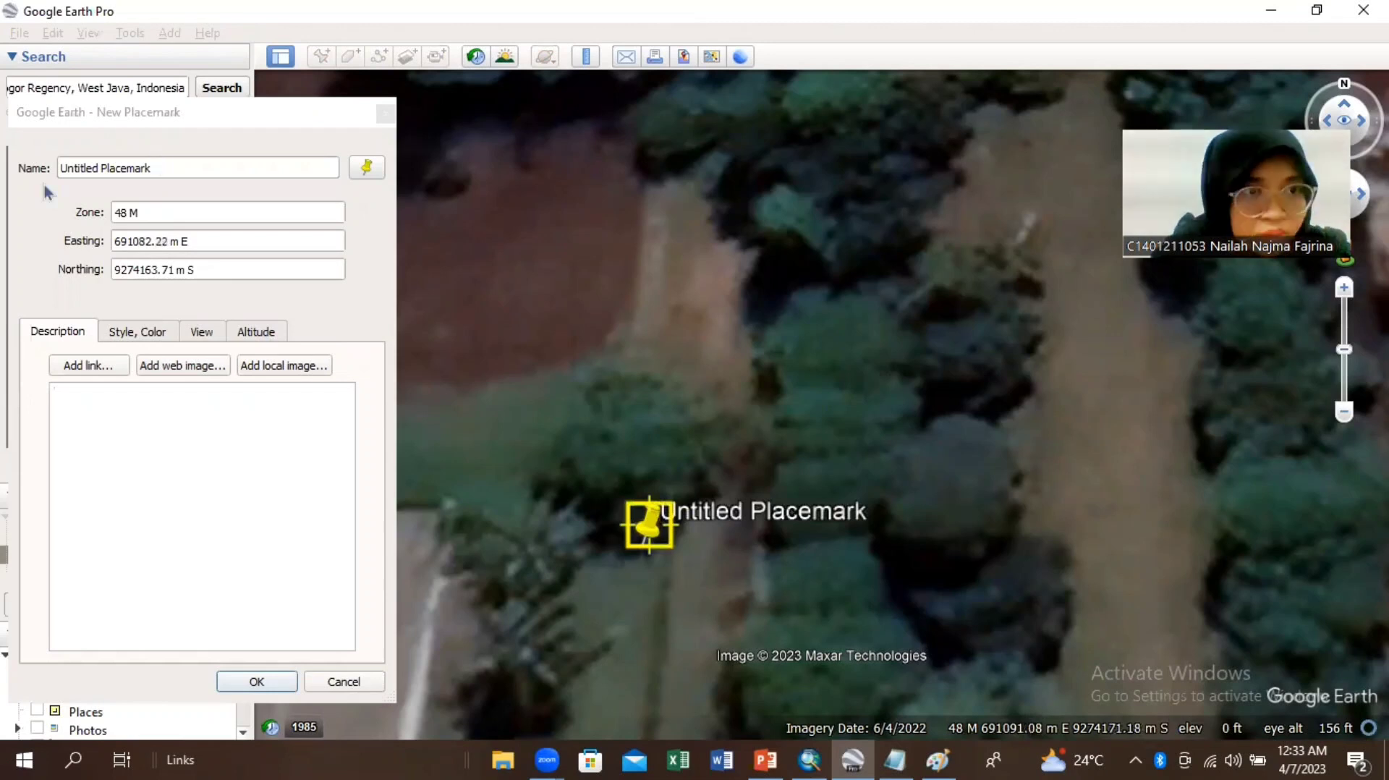
{"action": "type", "text": "C"}
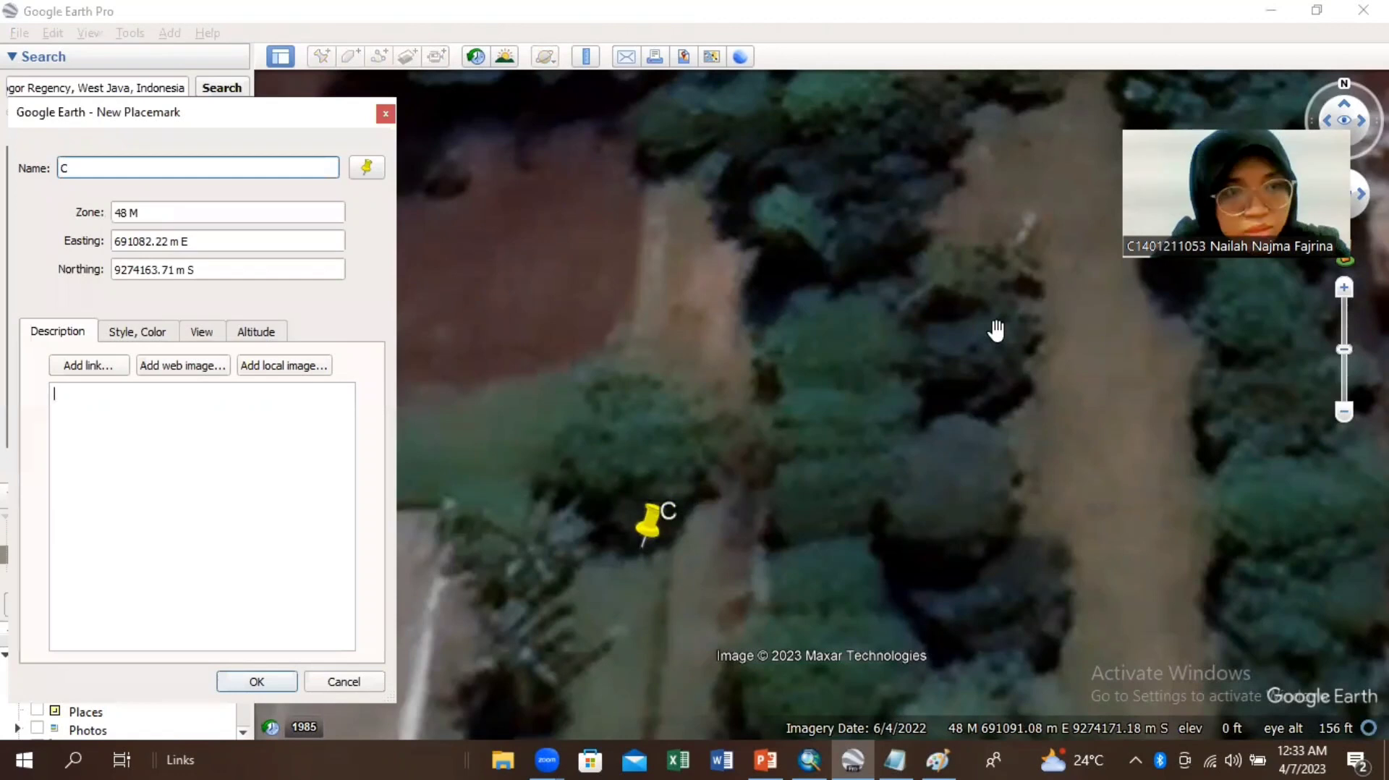
{"action": "key", "text": "Return"}
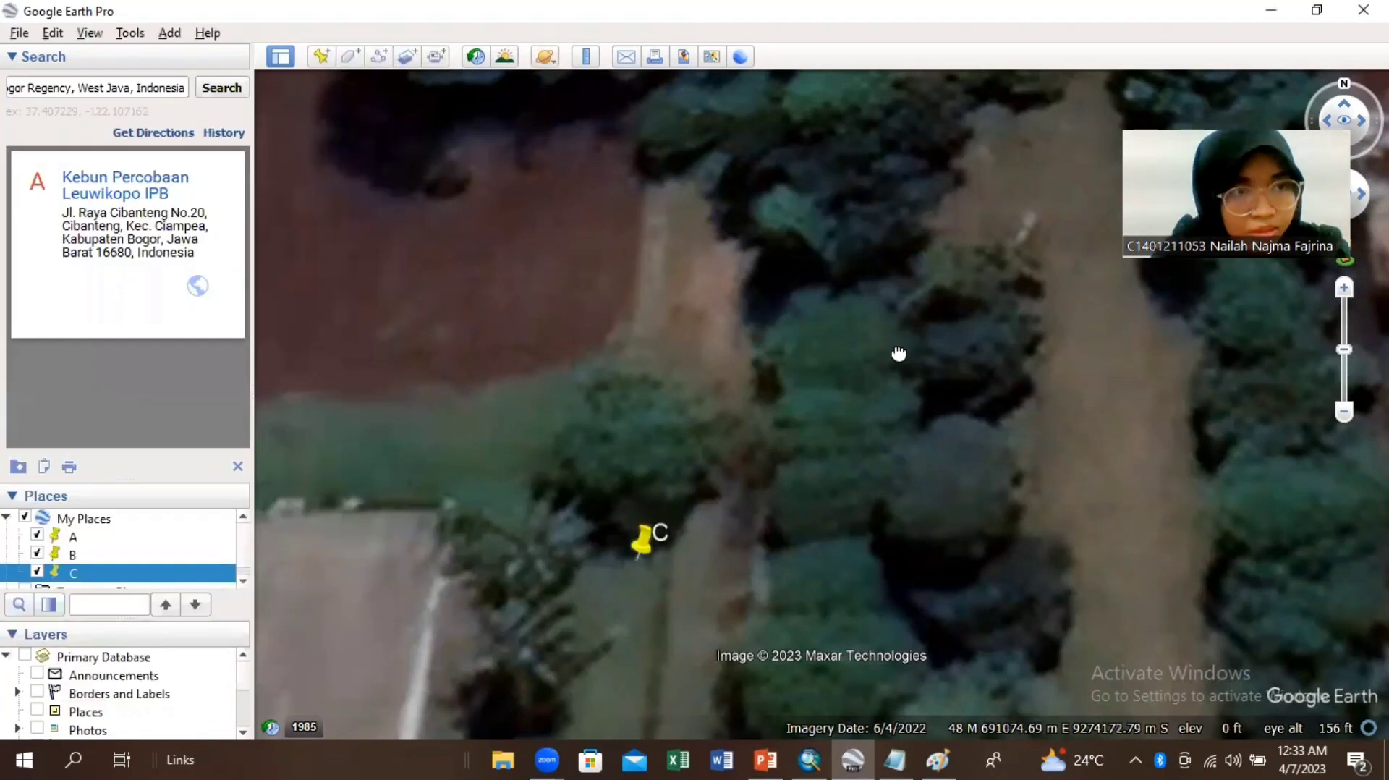
Step: Add placemark D southwest of the brown field, at about 691035 m E, 9274164 m S
{"action": "key", "text": "Left"}
{"action": "key", "text": "ctrl+shift+p"}
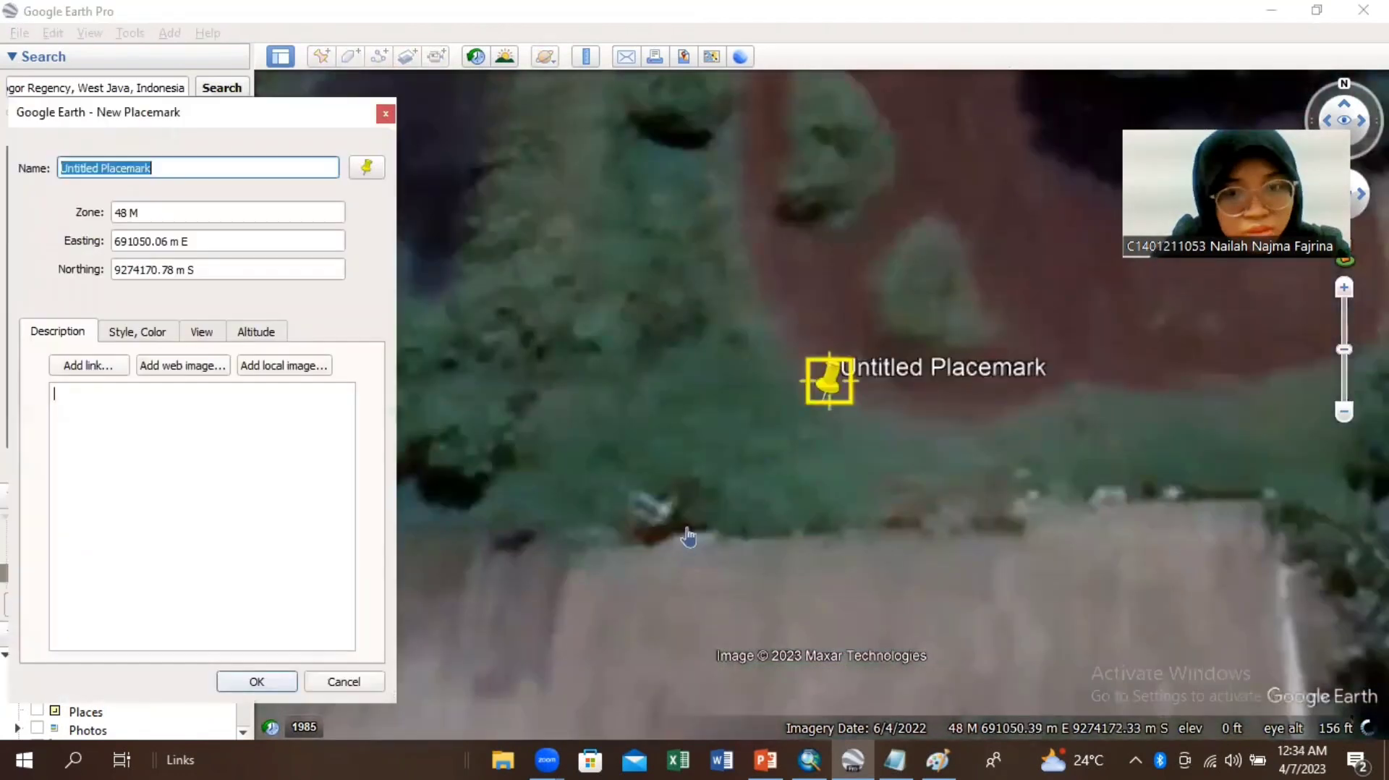
{"action": "left_click", "coordinate": [685, 536]}
{"action": "left_click", "coordinate": [521, 550]}
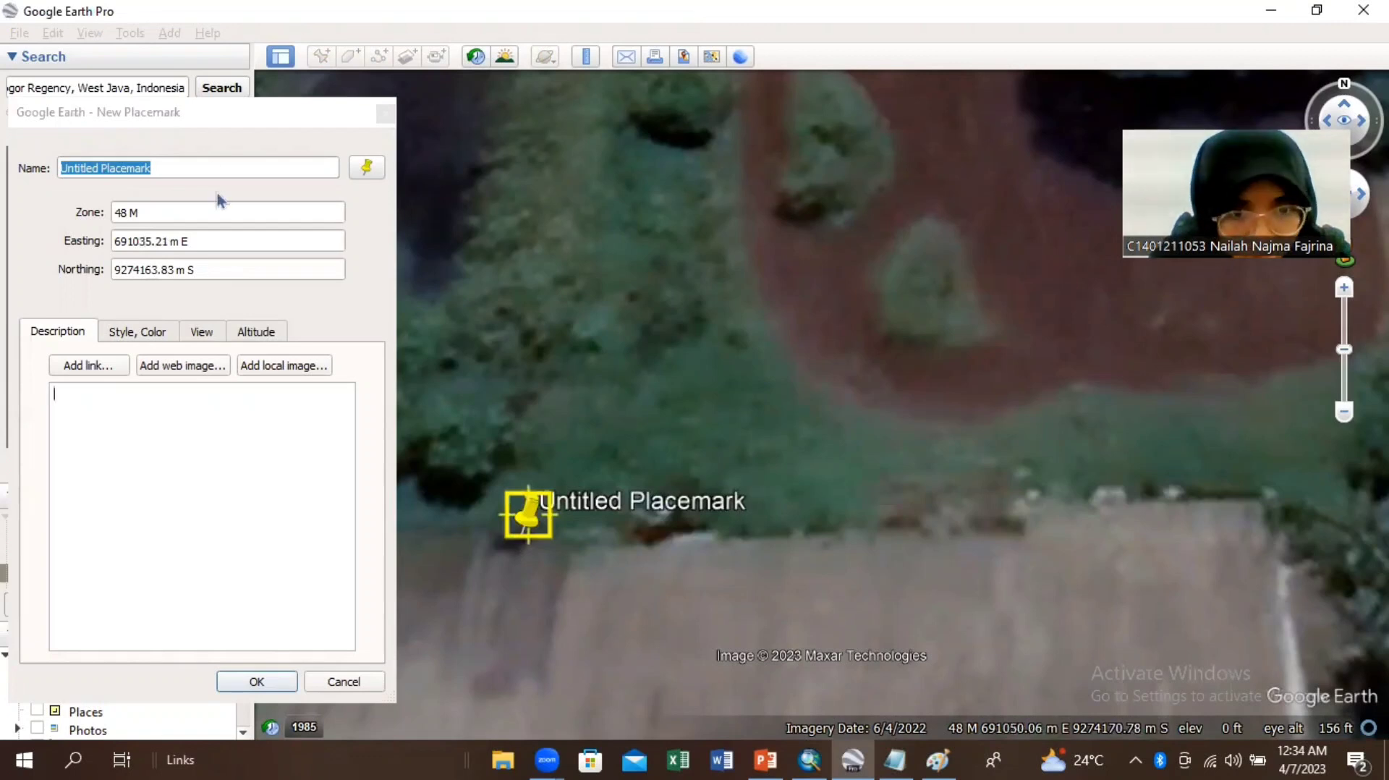
{"action": "double_click", "coordinate": [183, 165]}
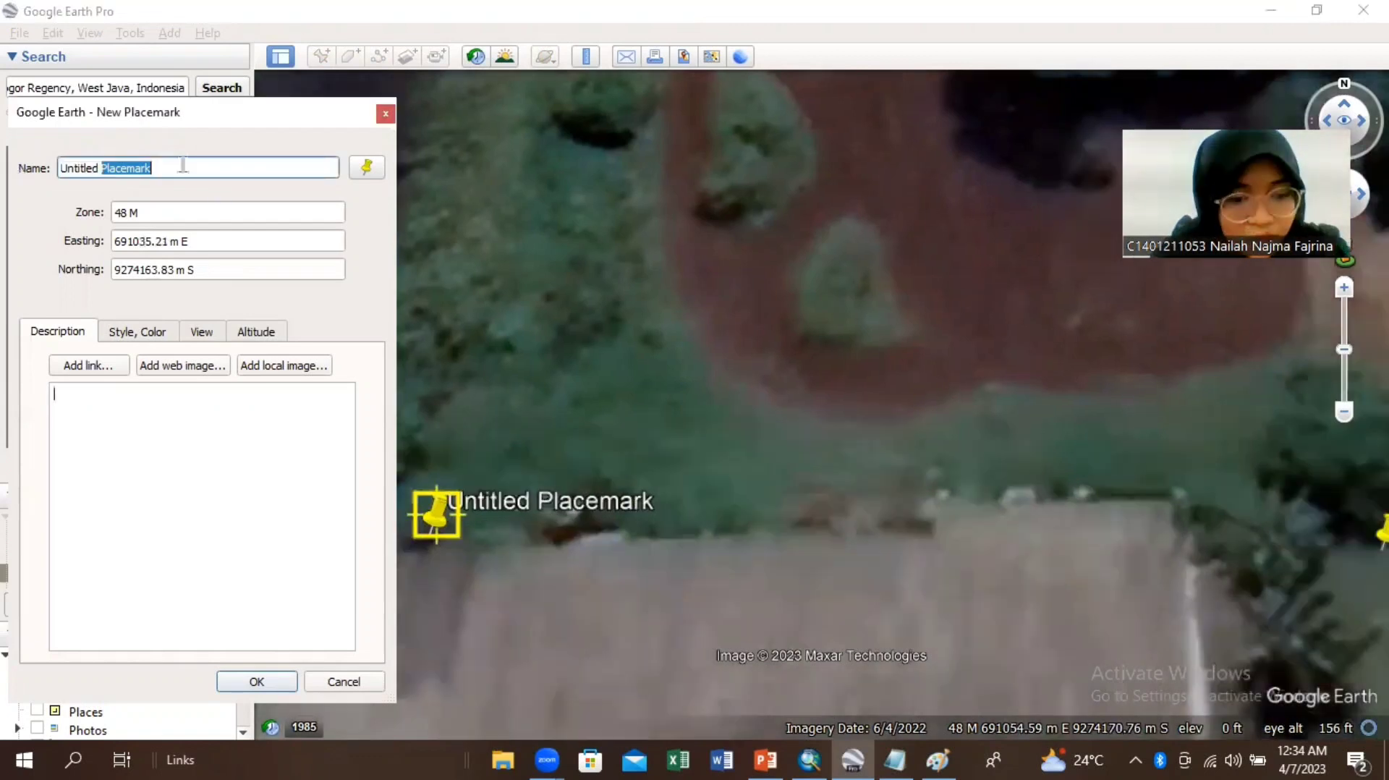
{"action": "left_click", "coordinate": [183, 165]}
{"action": "type", "text": "D"}
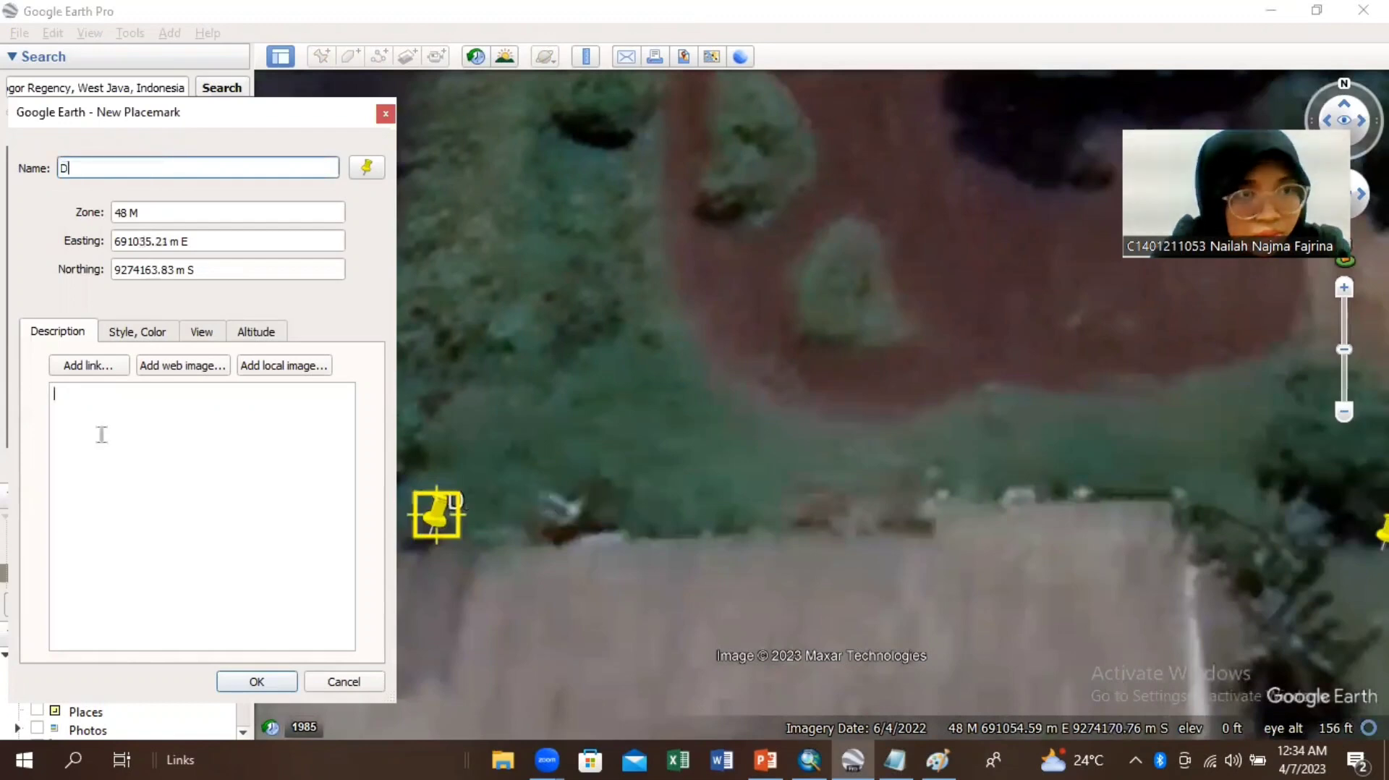
{"action": "left_click", "coordinate": [257, 681]}
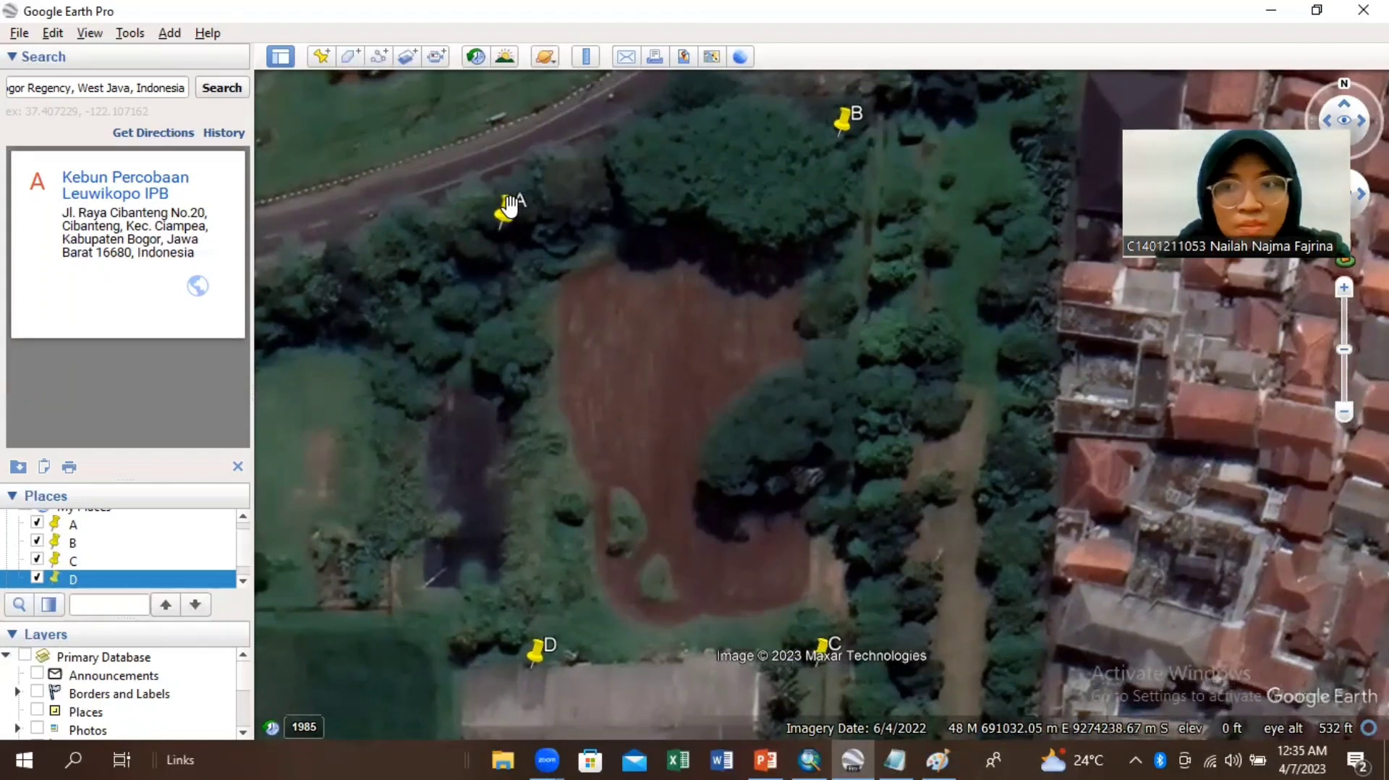
Step: Open placemark A's properties and check that the options show coordinates in Universal Transverse Mercator
{"action": "right_click", "coordinate": [510, 207]}
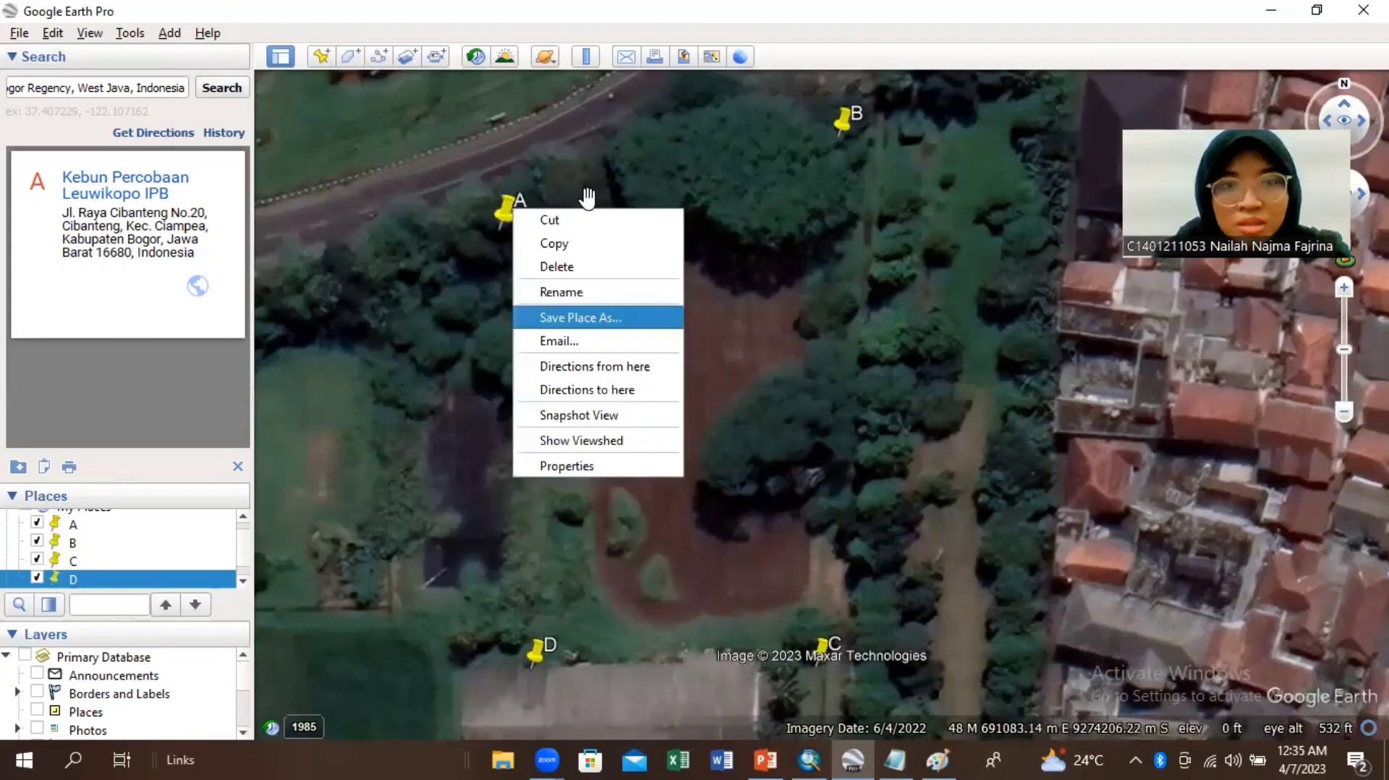
{"action": "left_click", "coordinate": [578, 476]}
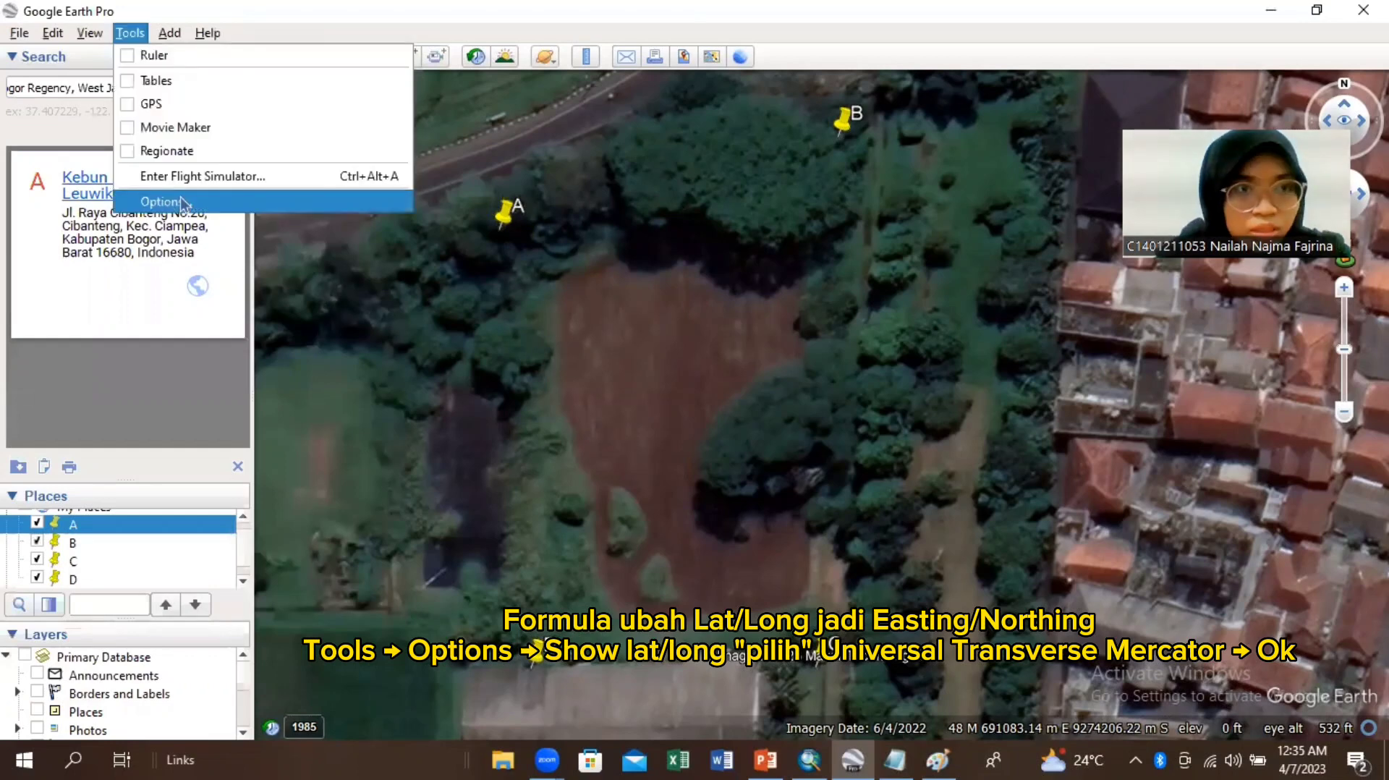
{"action": "left_click", "coordinate": [182, 202]}
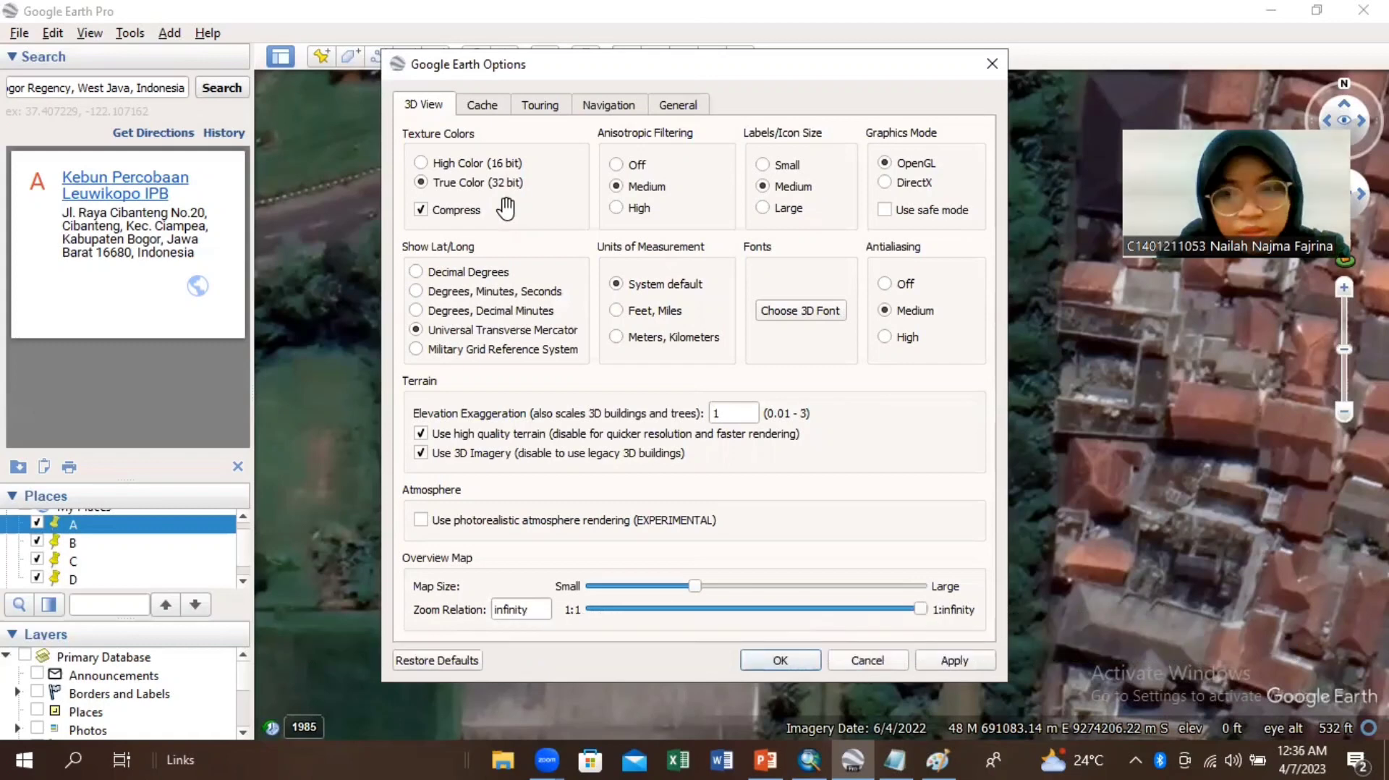
{"action": "key", "text": "Return"}
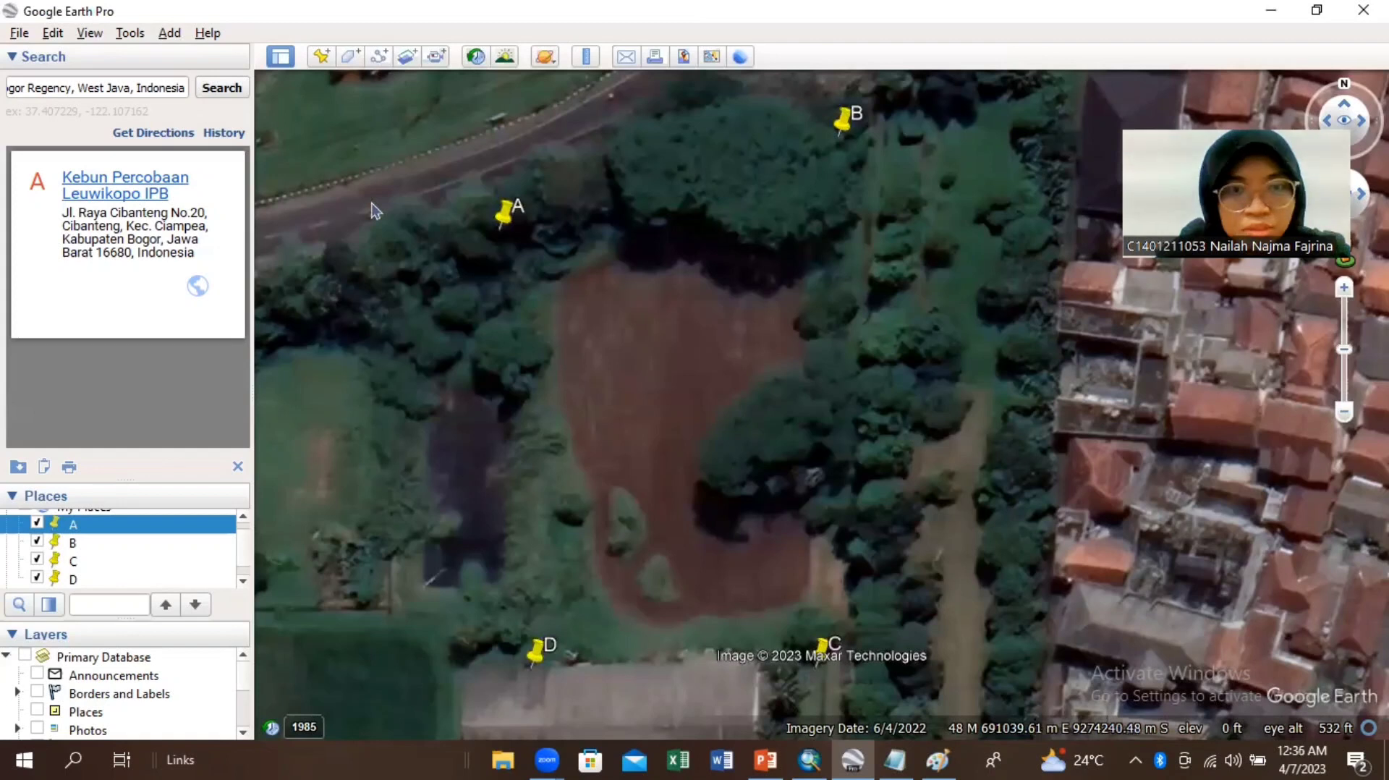
Step: Copy placemark A's easting, switch to Notepad and list the points A, B, C and D on separate lines
{"action": "key", "text": "alt+Return"}
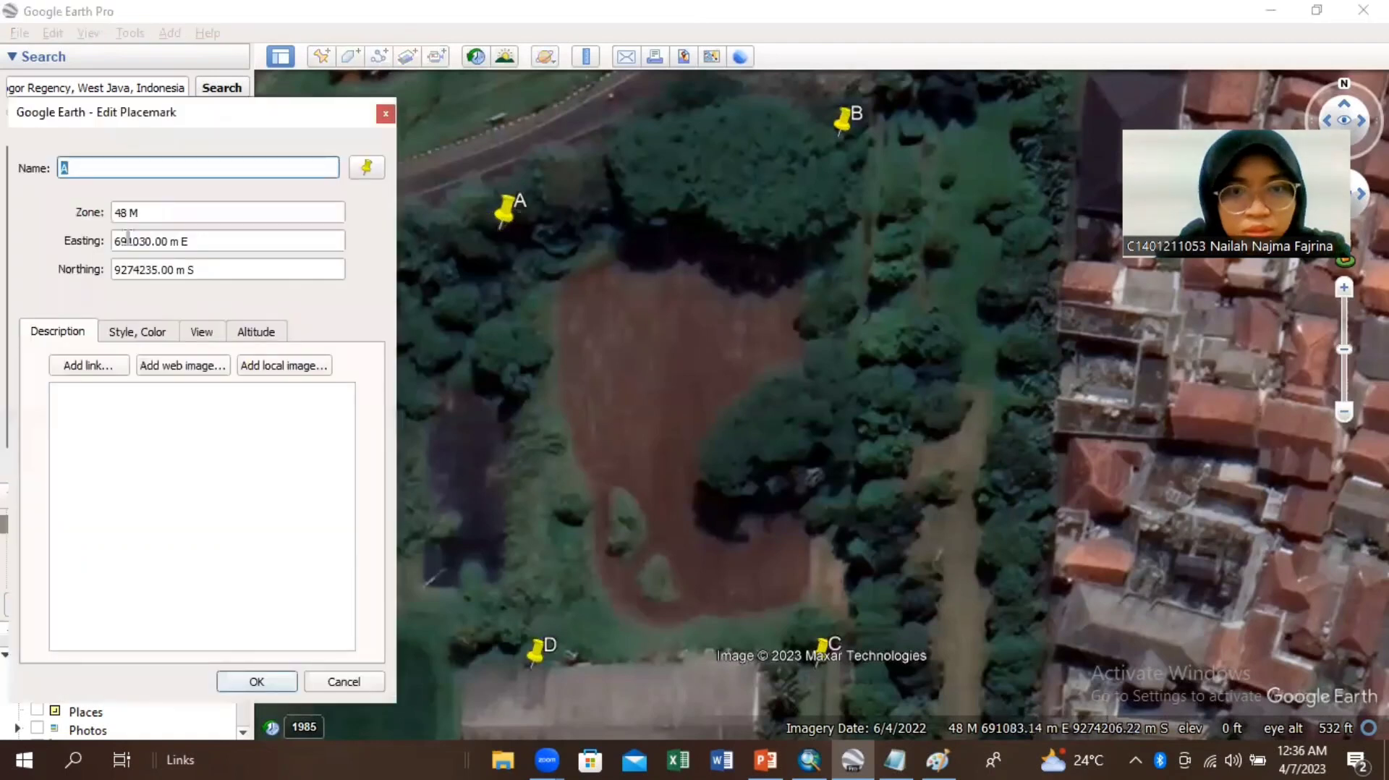
{"action": "double_click", "coordinate": [169, 242]}
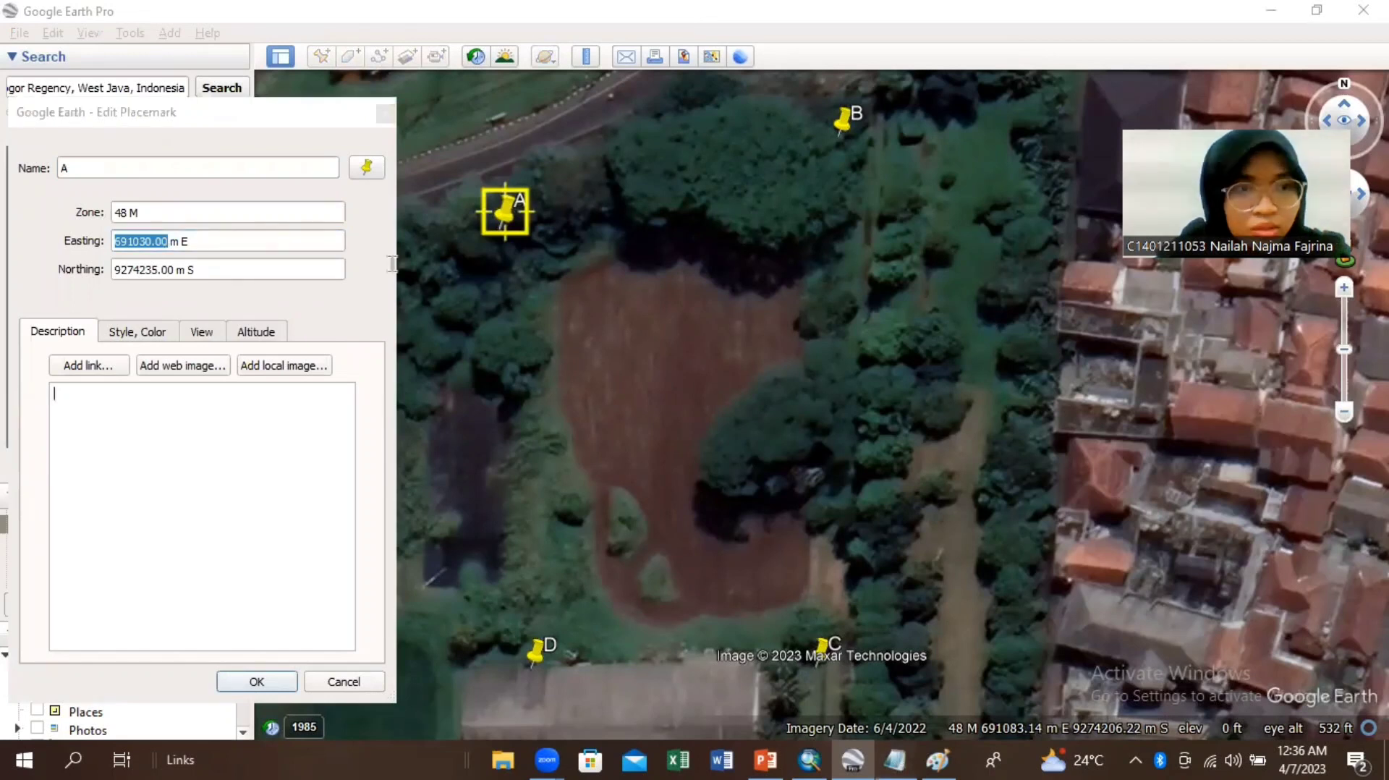
{"action": "key", "text": "alt+Tab"}
{"action": "type", "text": "A"}
{"action": "key", "text": "Return"}
{"action": "type", "text": "B"}
{"action": "key", "text": "Return"}
{"action": "type", "text": "C"}
{"action": "key", "text": "Return"}
{"action": "type", "text": "D"}
Step: Add an "X:" line and a "Y:" line under each of the letters A to D, separating the groups with blank lines
{"action": "left_click", "coordinate": [145, 187]}
{"action": "type", "text": "X: Y:"}
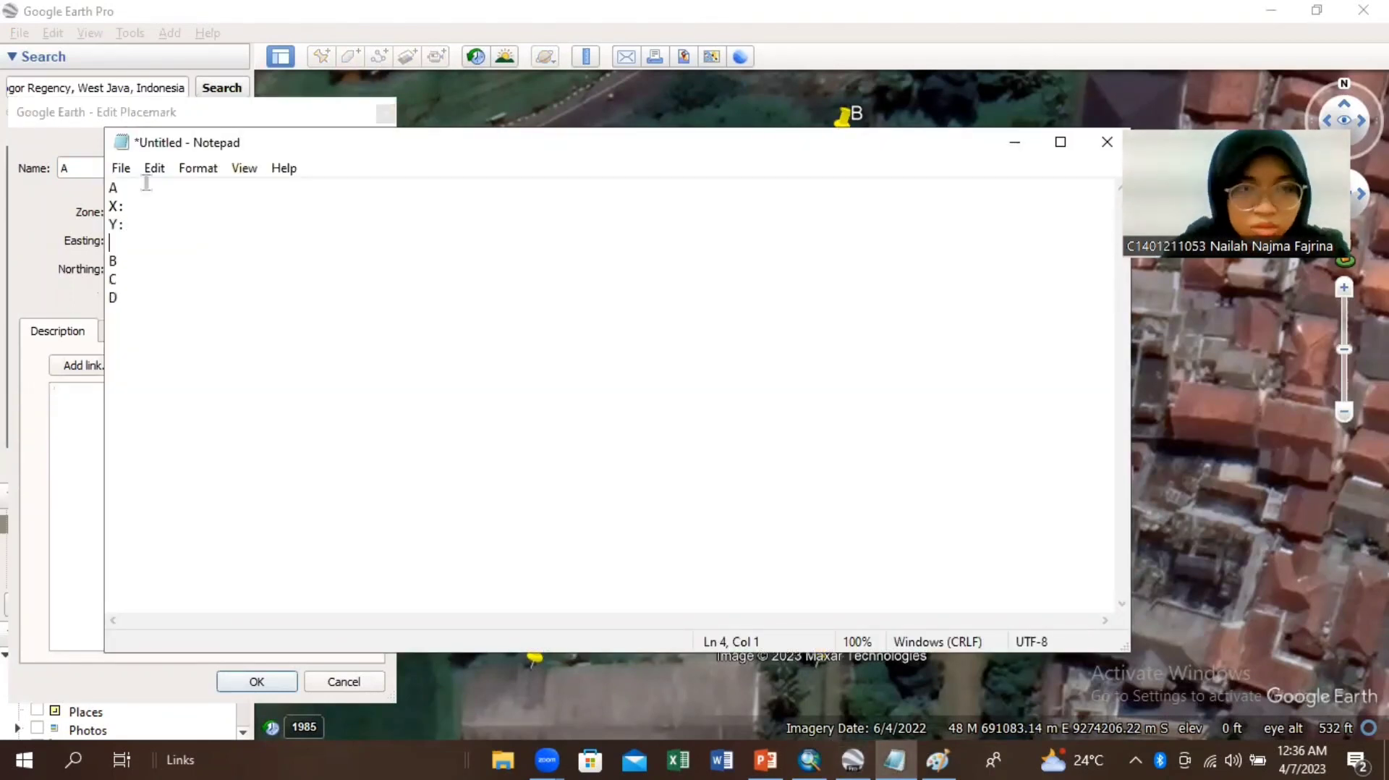
{"action": "left_click", "coordinate": [146, 261]}
{"action": "type", "text": "X: Y:"}
{"action": "left_click", "coordinate": [146, 334]}
{"action": "type", "text": "X: Y:"}
{"action": "key", "text": "Down"}
{"action": "key", "text": "End"}
{"action": "key", "text": "Return"}
{"action": "type", "text": "X: Y:"}
Step: Record placemark A's coordinates in the notes as X 691030.00 and Y 9274235.00
{"action": "left_click", "coordinate": [147, 205]}
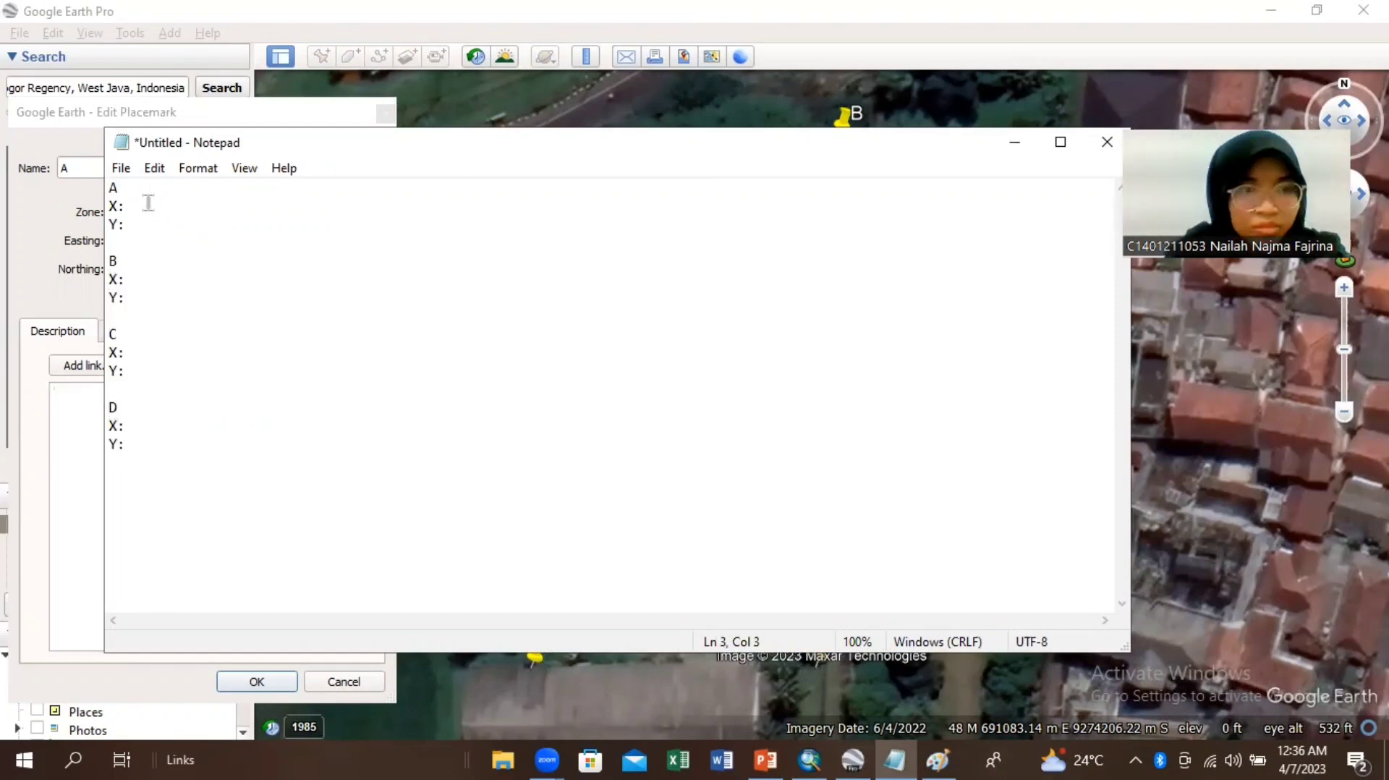
{"action": "key", "text": "ctrl+v"}
{"action": "key", "text": "alt+Tab"}
{"action": "double_click", "coordinate": [145, 269]}
Step: Record placemark B's coordinates in the notes as X 691086.00 and Y 9274250.00
{"action": "right_click", "coordinate": [849, 130]}
{"action": "left_click", "coordinate": [903, 389]}
{"action": "left_click_drag", "start_coordinate": [113, 241], "coordinate": [173, 273]}
{"action": "left_click", "coordinate": [895, 759]}
{"action": "type", "text": "9274250.00"}
{"action": "left_click", "coordinate": [1010, 148]}
Step: Record placemark C's coordinates in the notes as X 691082.00 and Y 9274163.00
{"action": "left_click", "coordinate": [895, 760]}
{"action": "type", "text": "9274163.00"}
{"action": "left_click", "coordinate": [1013, 143]}
Step: Record placemark D's coordinates in the notes as X 691035.00 and Y 9274163.00, and close its properties in Google Earth Pro
{"action": "right_click", "coordinate": [534, 654]}
{"action": "left_click", "coordinate": [586, 658]}
{"action": "left_click", "coordinate": [895, 760]}
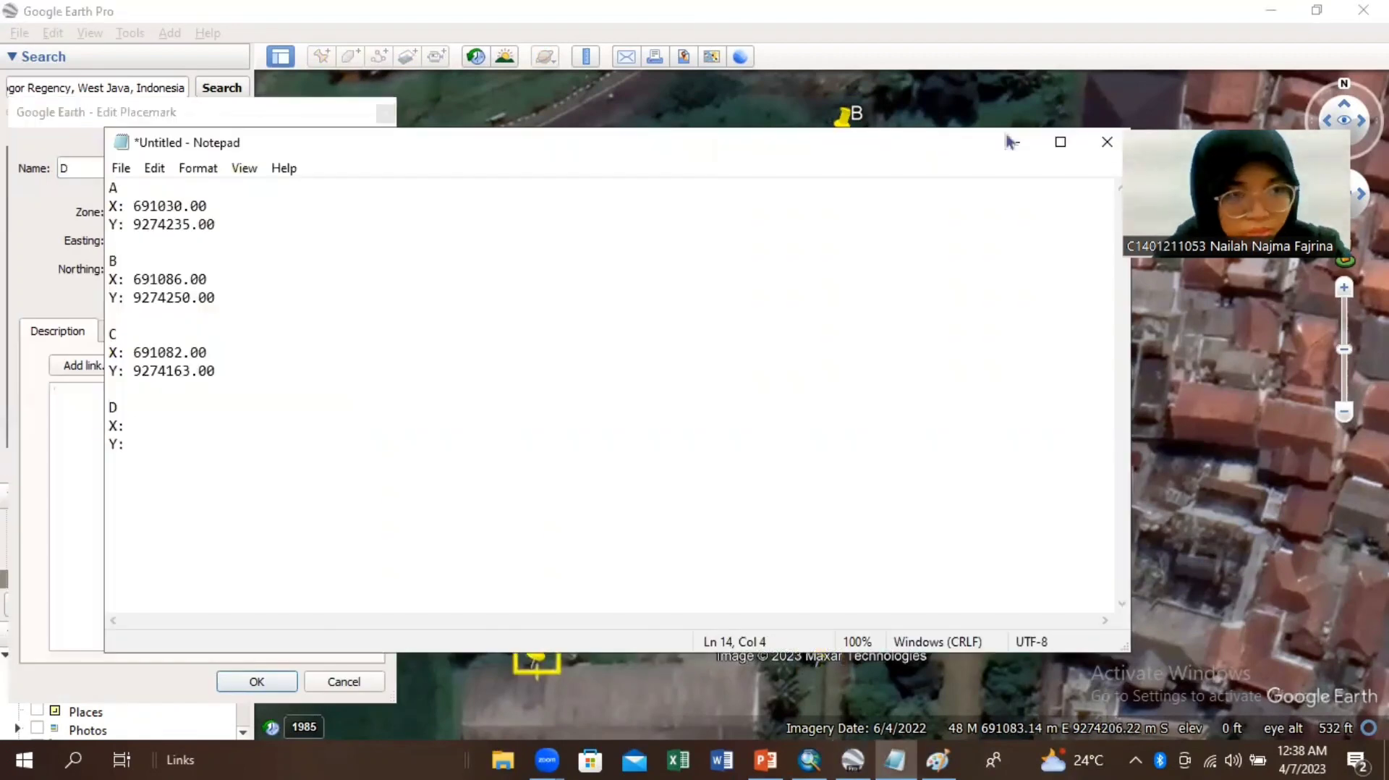
{"action": "left_click", "coordinate": [1010, 143]}
{"action": "type", "text": "691035.00"}
{"action": "key", "text": "Down"}
{"action": "type", "text": "9274163.00"}
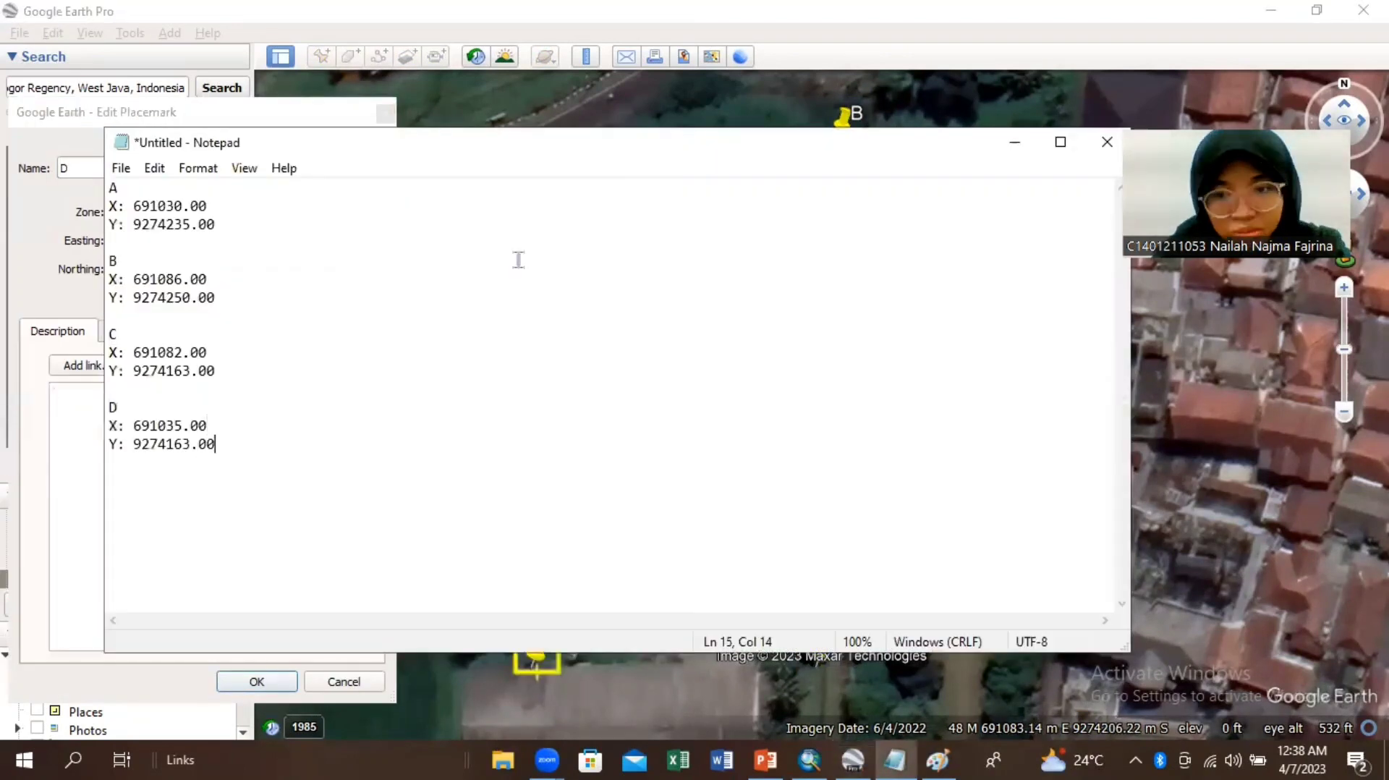
{"action": "left_click", "coordinate": [1014, 143]}
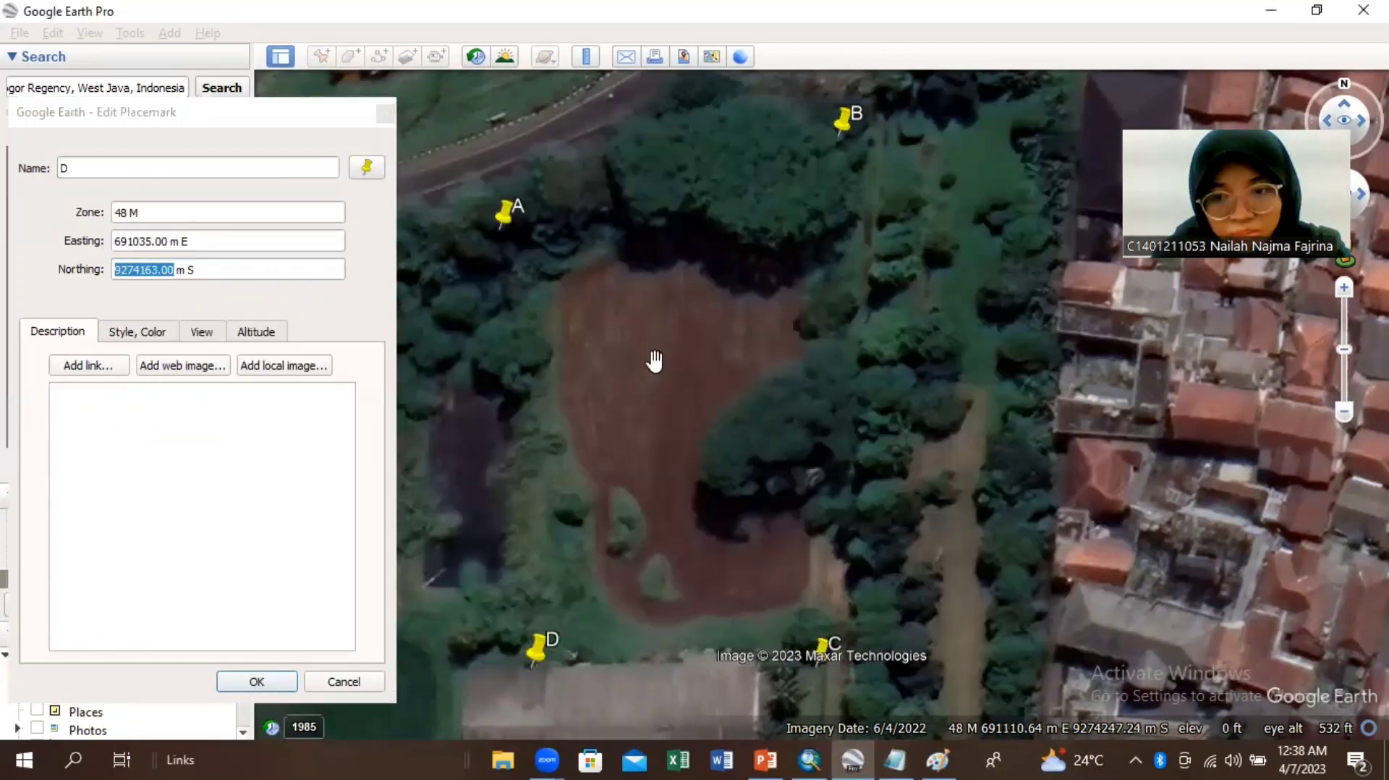
{"action": "key", "text": "Return"}
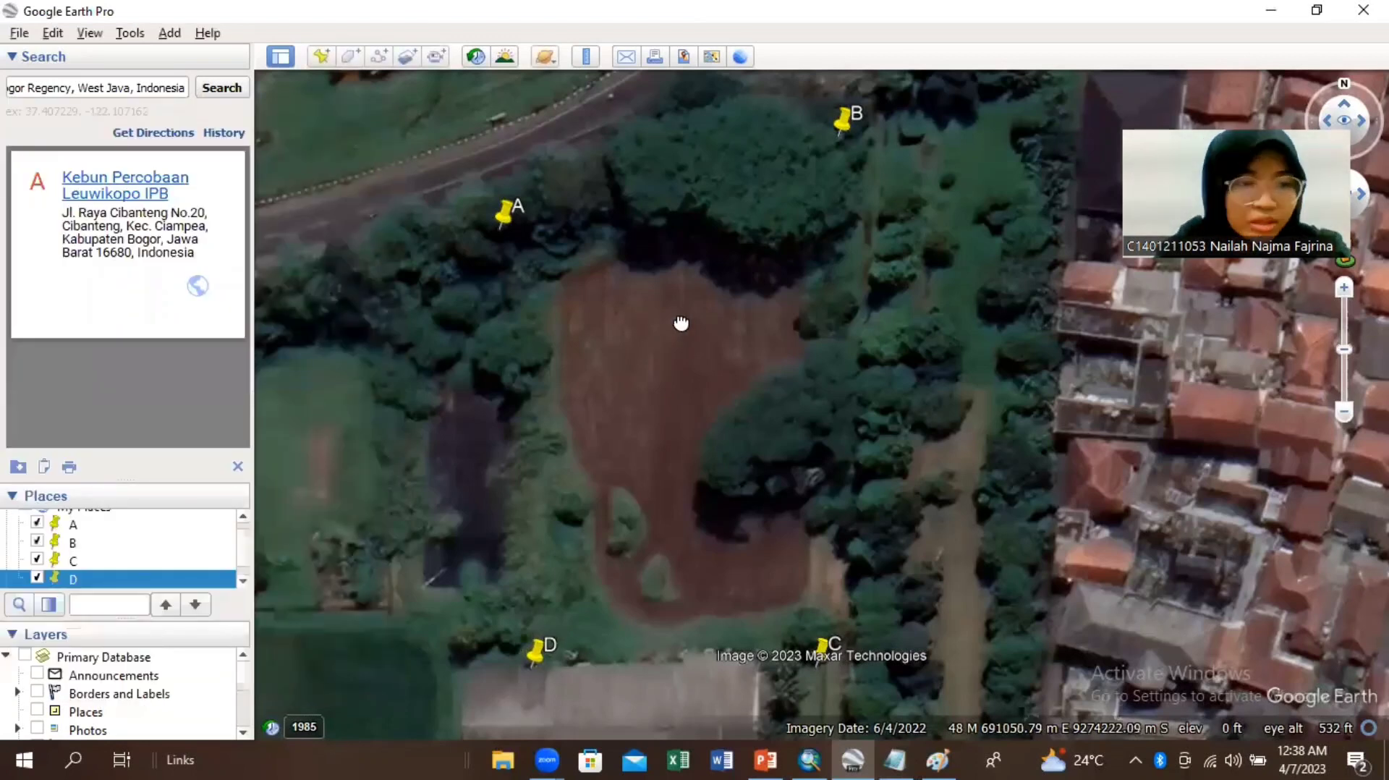
Step: Hide placemarks A, B, C and D from the map view
{"action": "left_click_drag", "start_coordinate": [646, 320], "coordinate": [680, 323]}
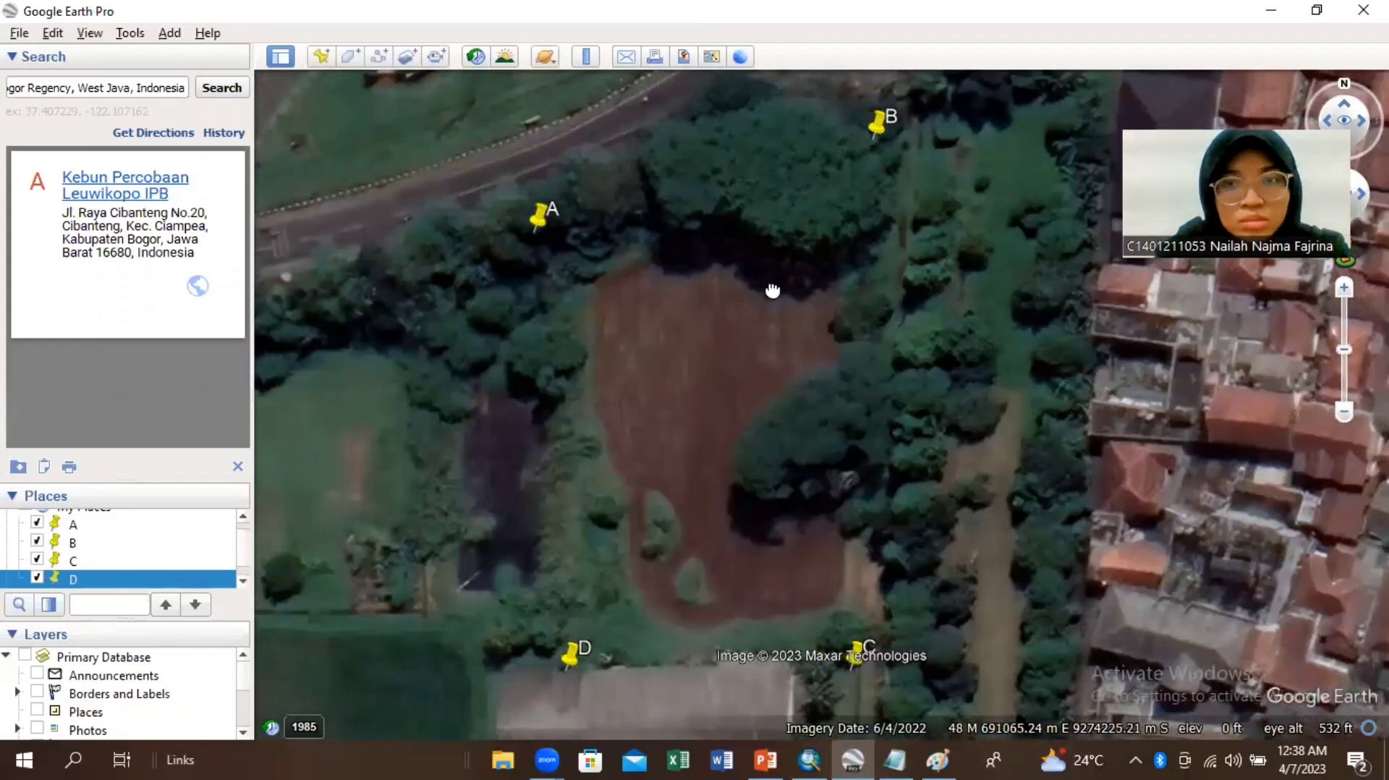
{"action": "left_click_drag", "start_coordinate": [773, 291], "coordinate": [777, 288]}
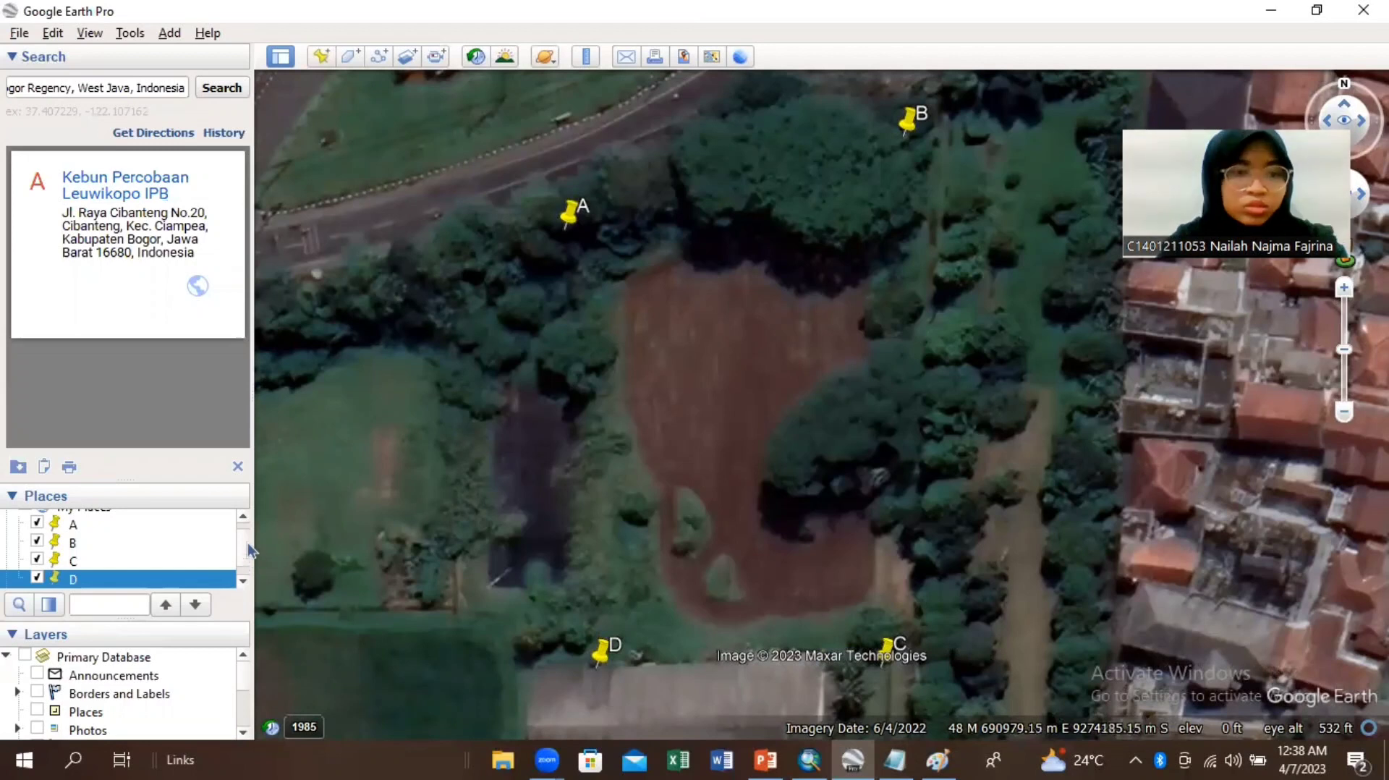
{"action": "left_click_drag", "start_coordinate": [246, 549], "coordinate": [3, 557]}
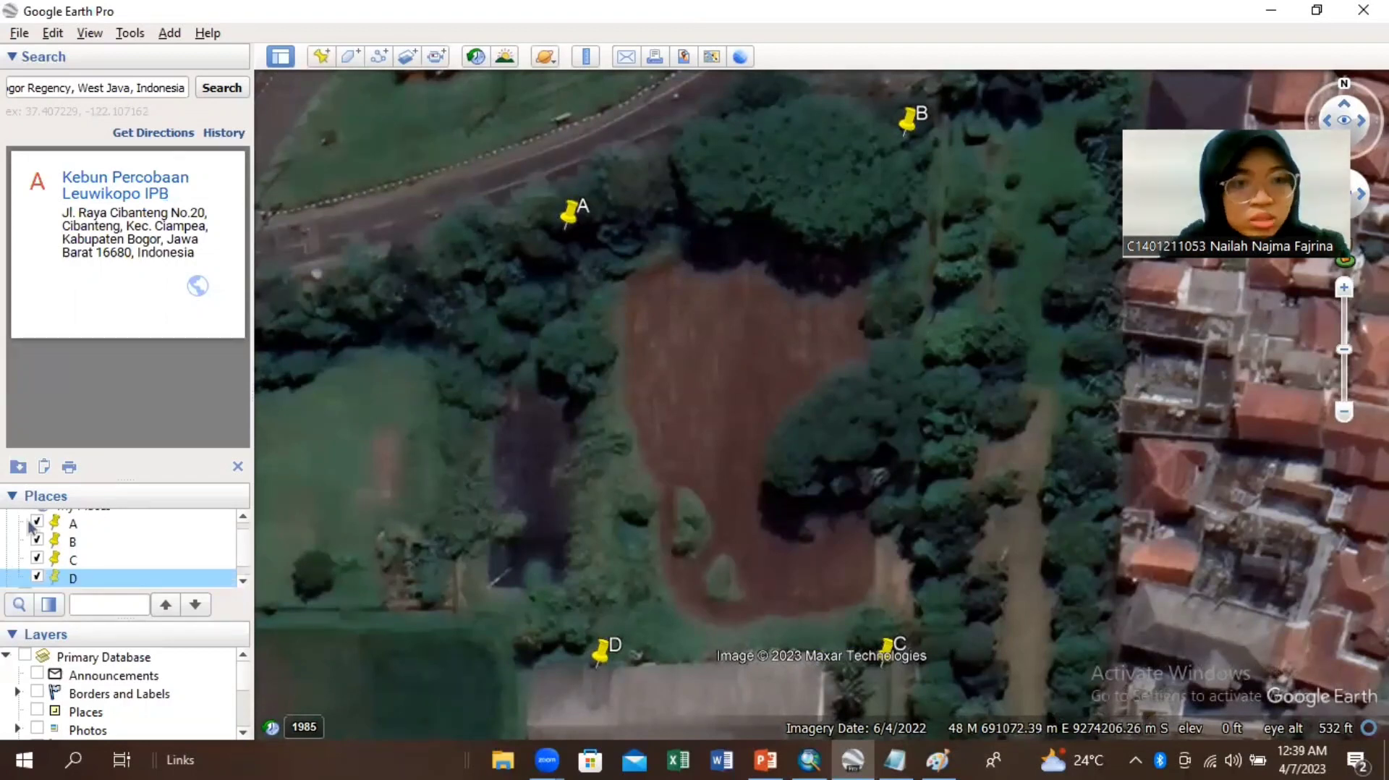
{"action": "scroll", "coordinate": [34, 527], "scroll_direction": "down", "scroll_amount": 1}
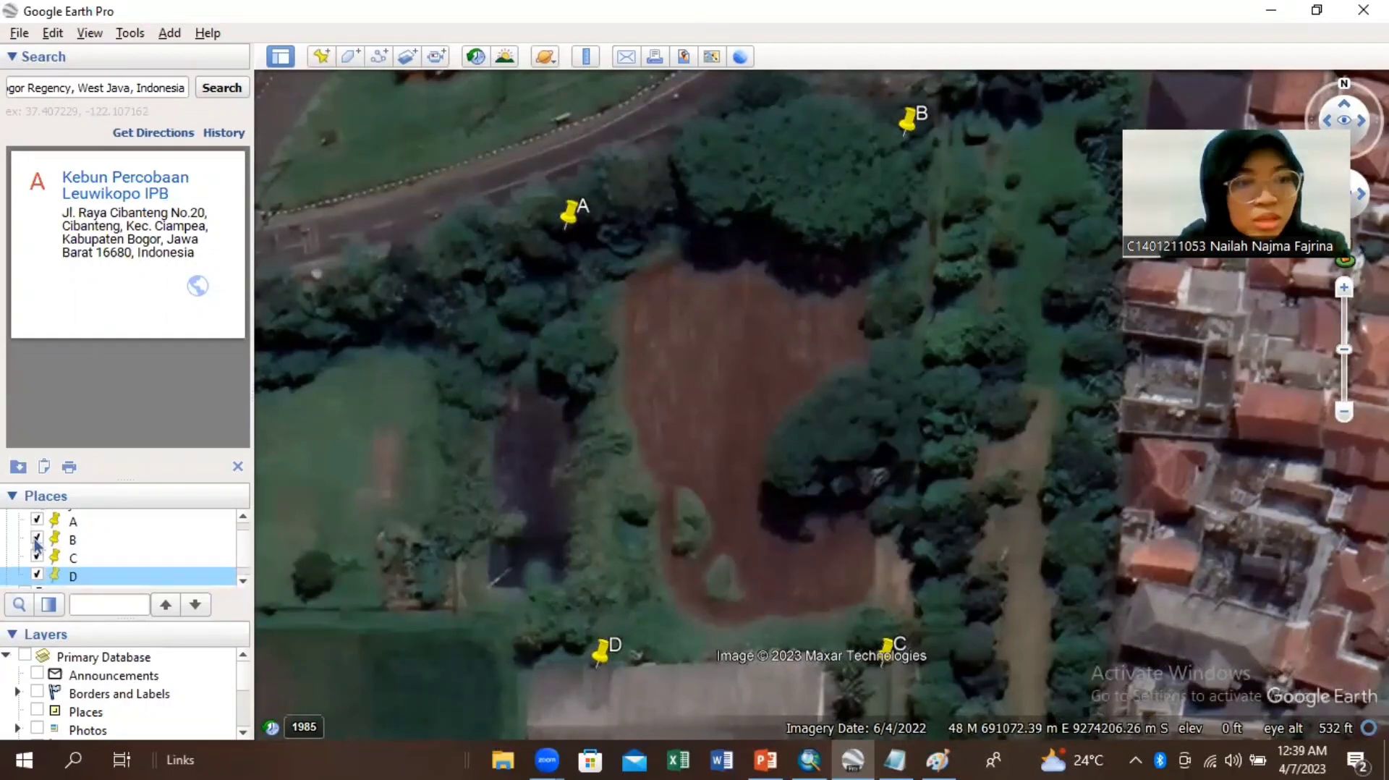
{"action": "left_click", "coordinate": [36, 538]}
{"action": "left_click", "coordinate": [36, 557]}
{"action": "left_click", "coordinate": [36, 576]}
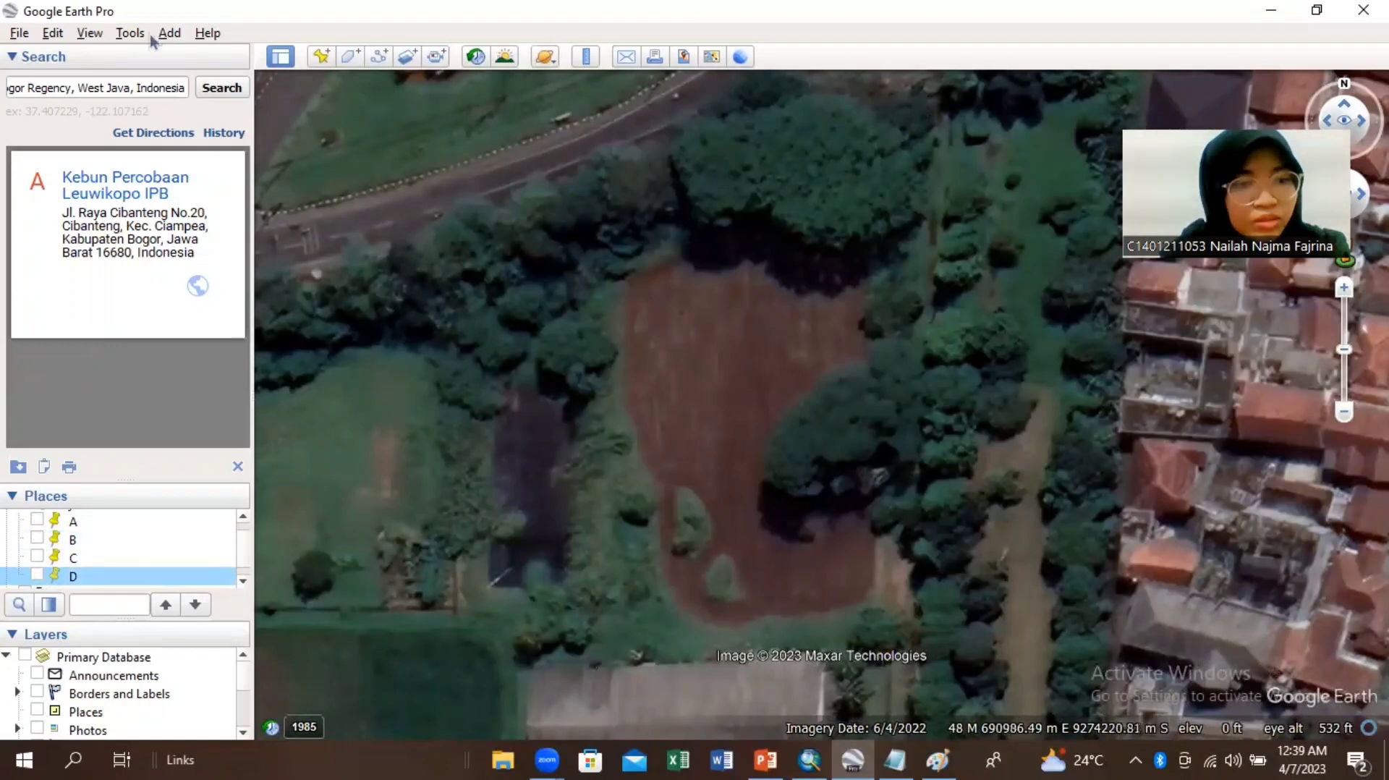
Step: Start exporting the view as an image, turning off the title and description, legend, scale and compass
{"action": "left_click", "coordinate": [30, 37]}
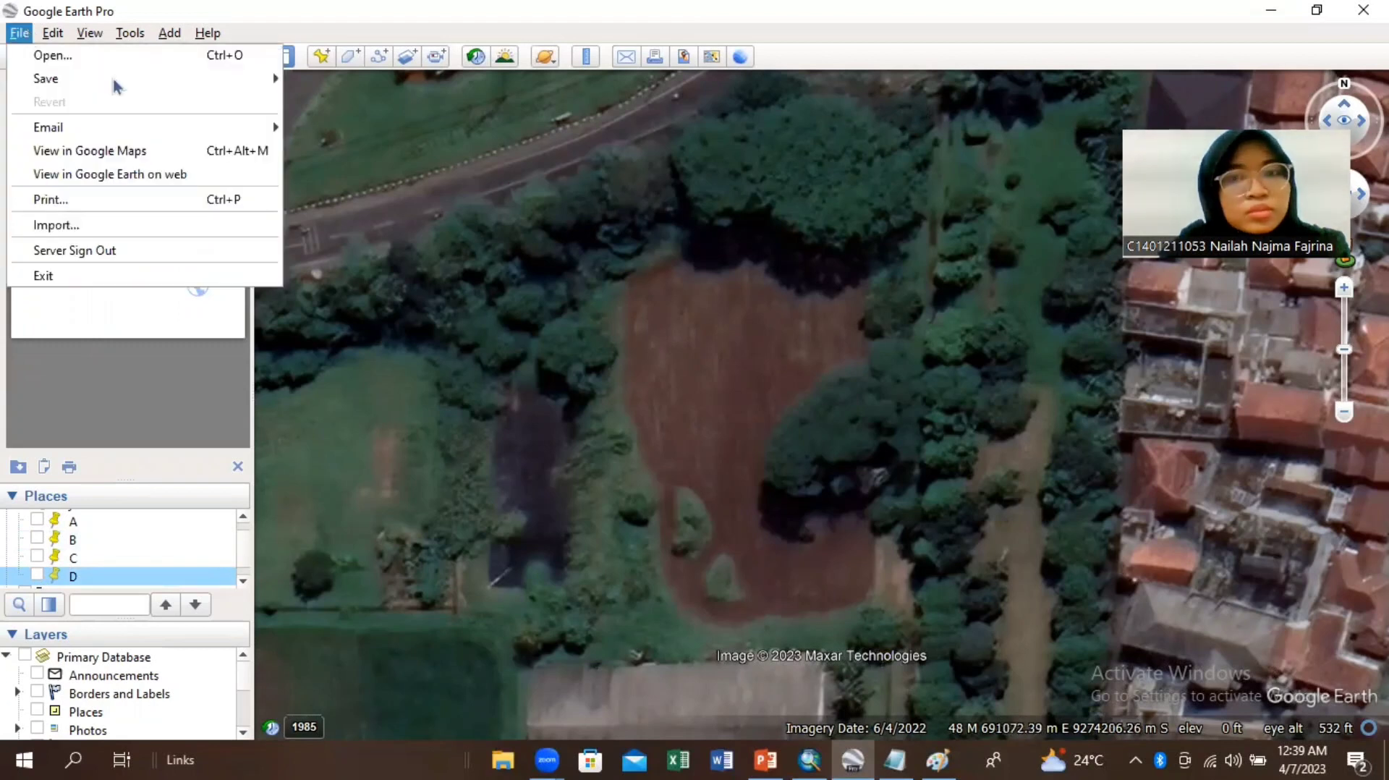
{"action": "mouse_move", "coordinate": [115, 85]}
{"action": "left_click", "coordinate": [366, 152]}
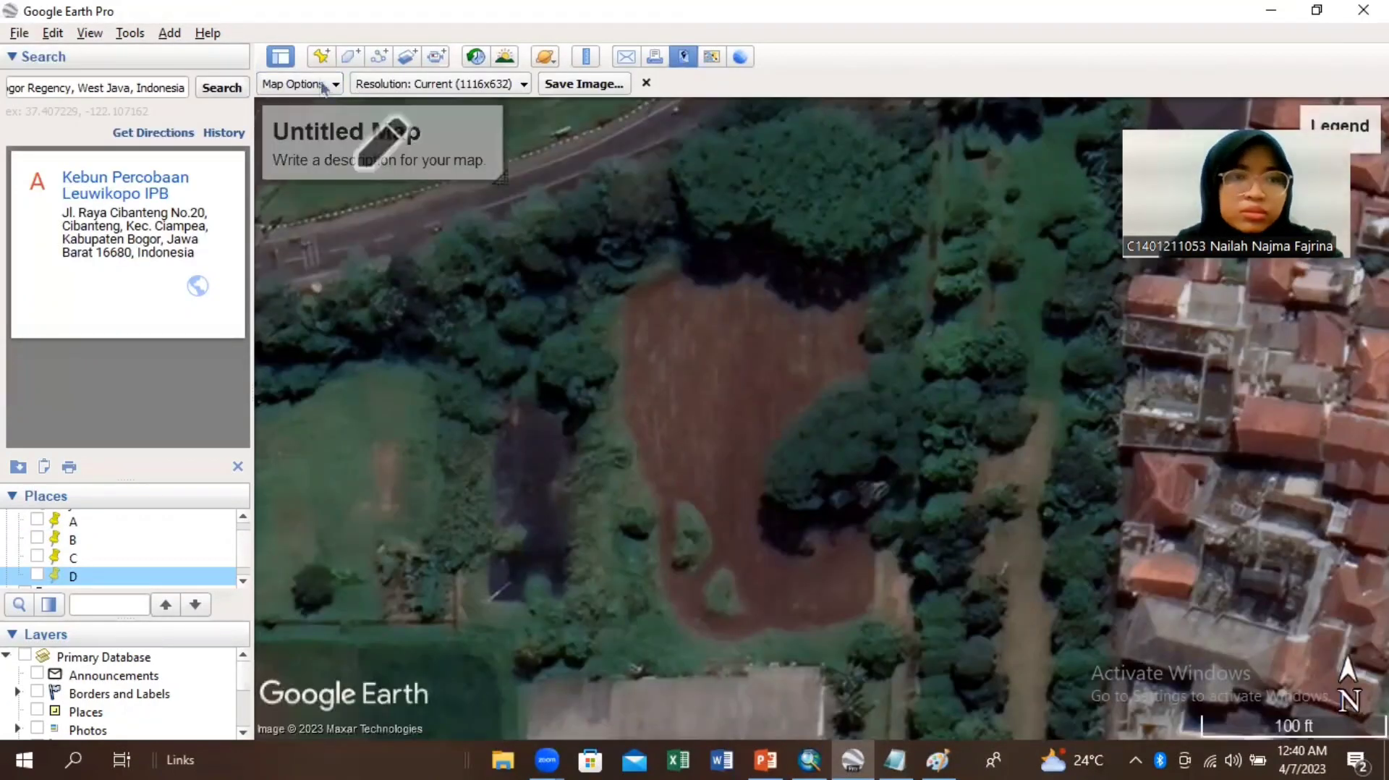
{"action": "left_click", "coordinate": [323, 85]}
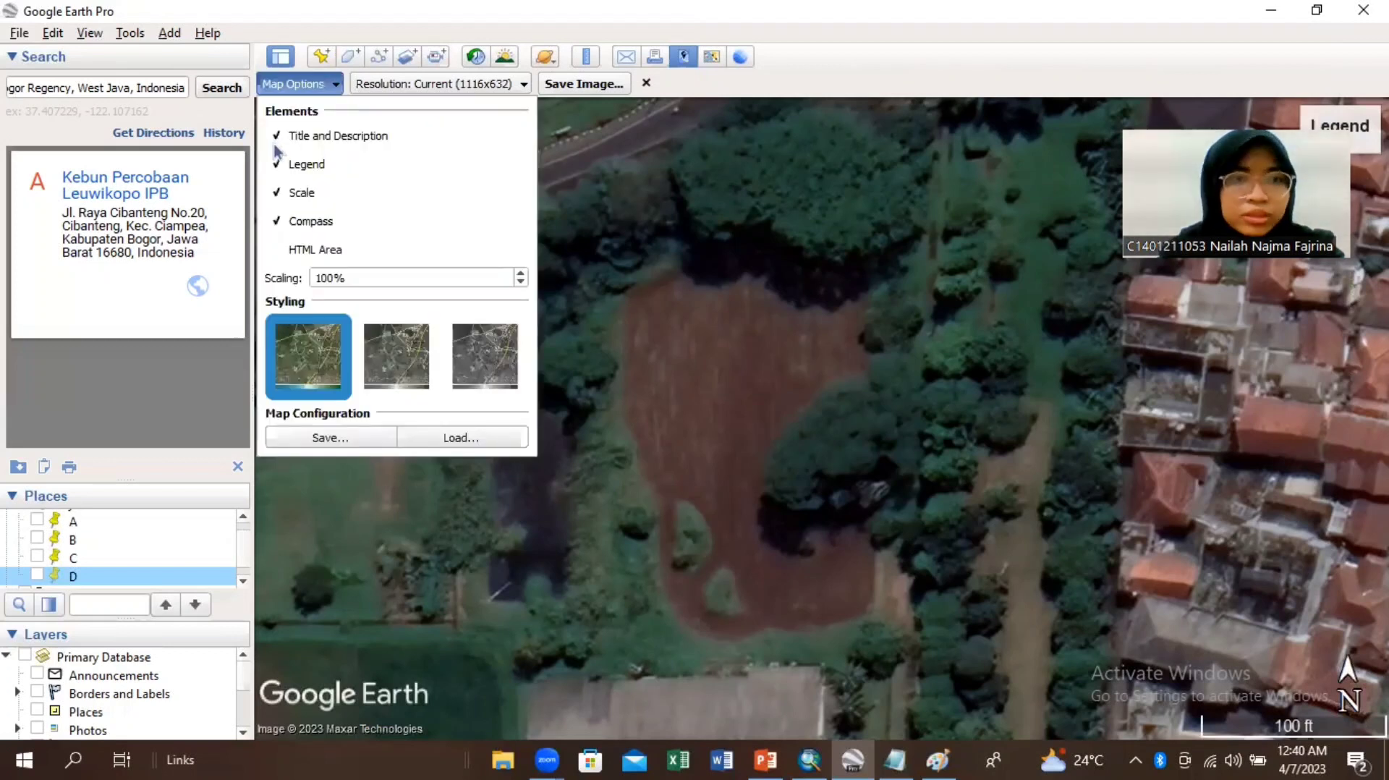
{"action": "left_click", "coordinate": [280, 138]}
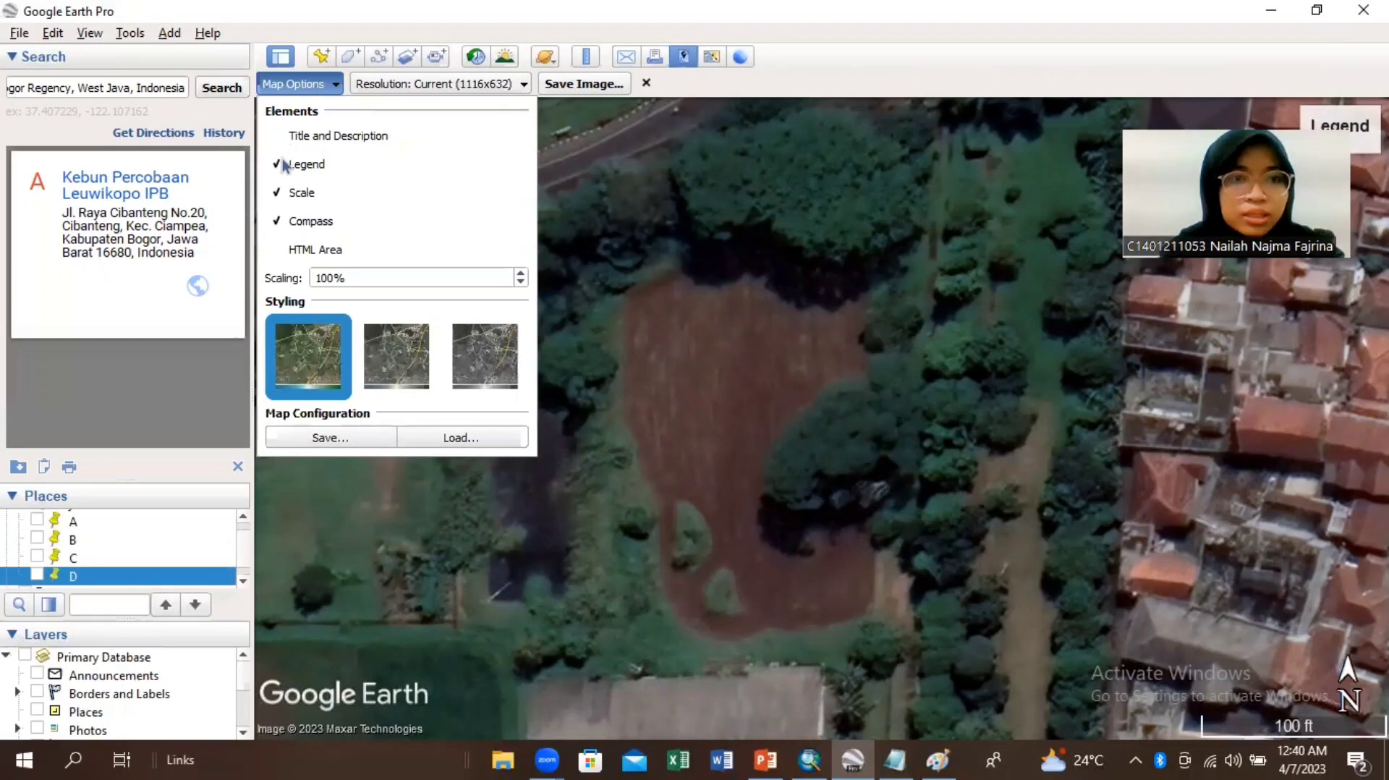
{"action": "left_click", "coordinate": [277, 165]}
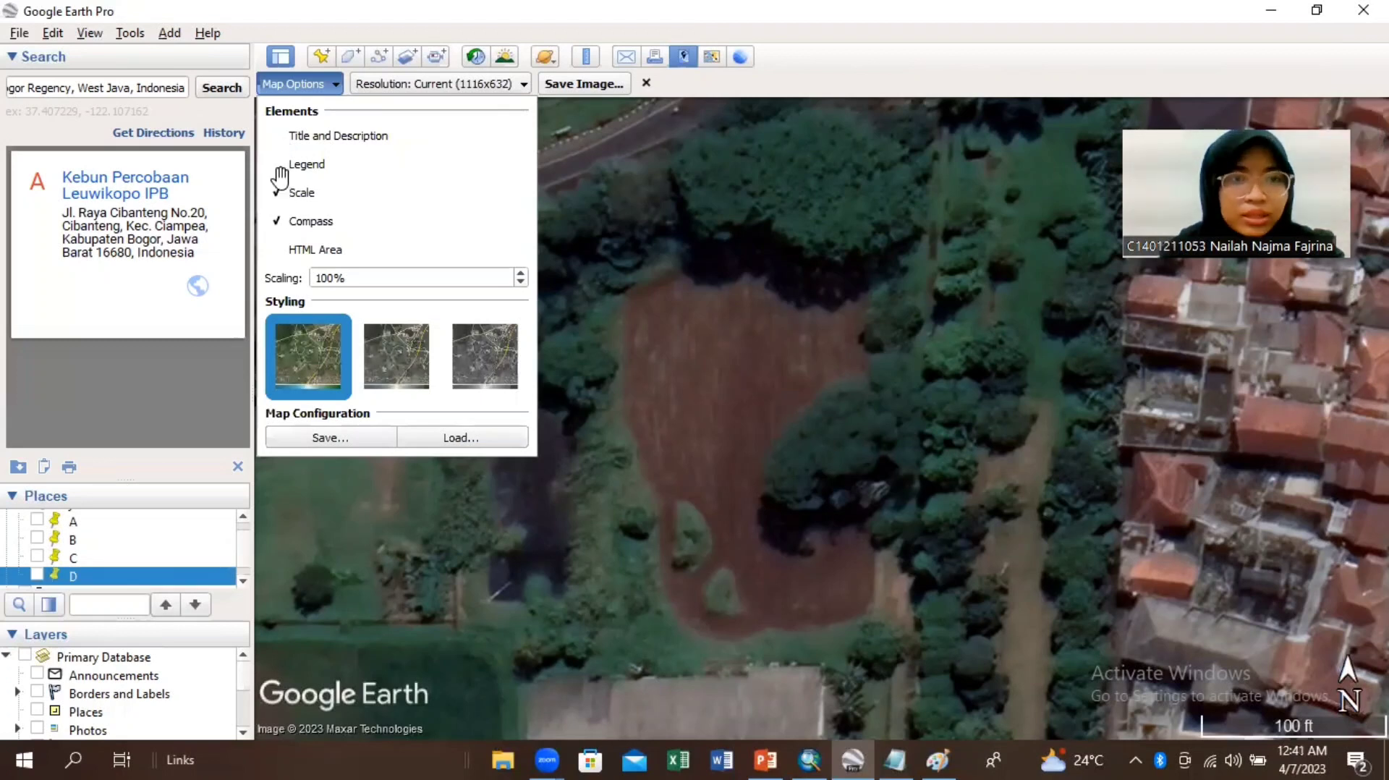
{"action": "left_click", "coordinate": [351, 72]}
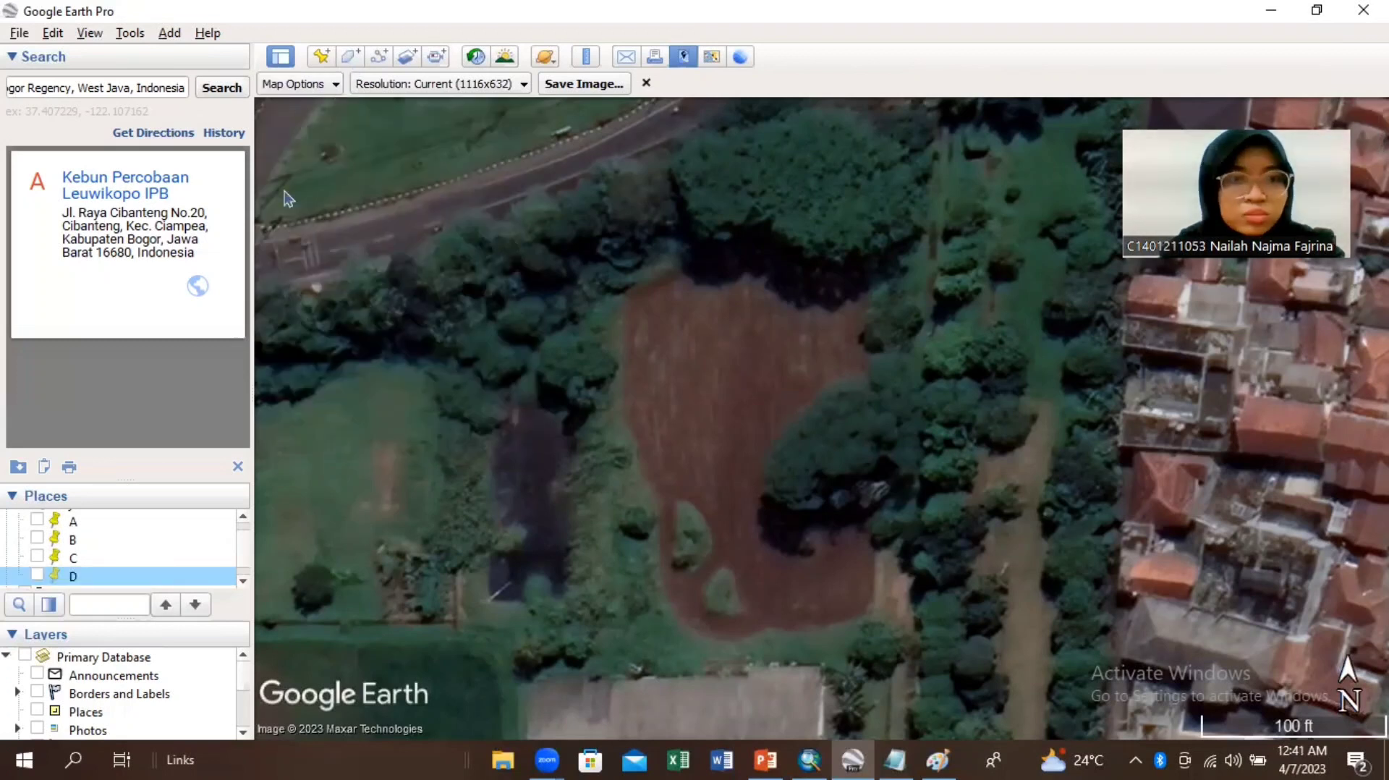
{"action": "left_click", "coordinate": [276, 221]}
{"action": "left_click", "coordinate": [276, 193]}
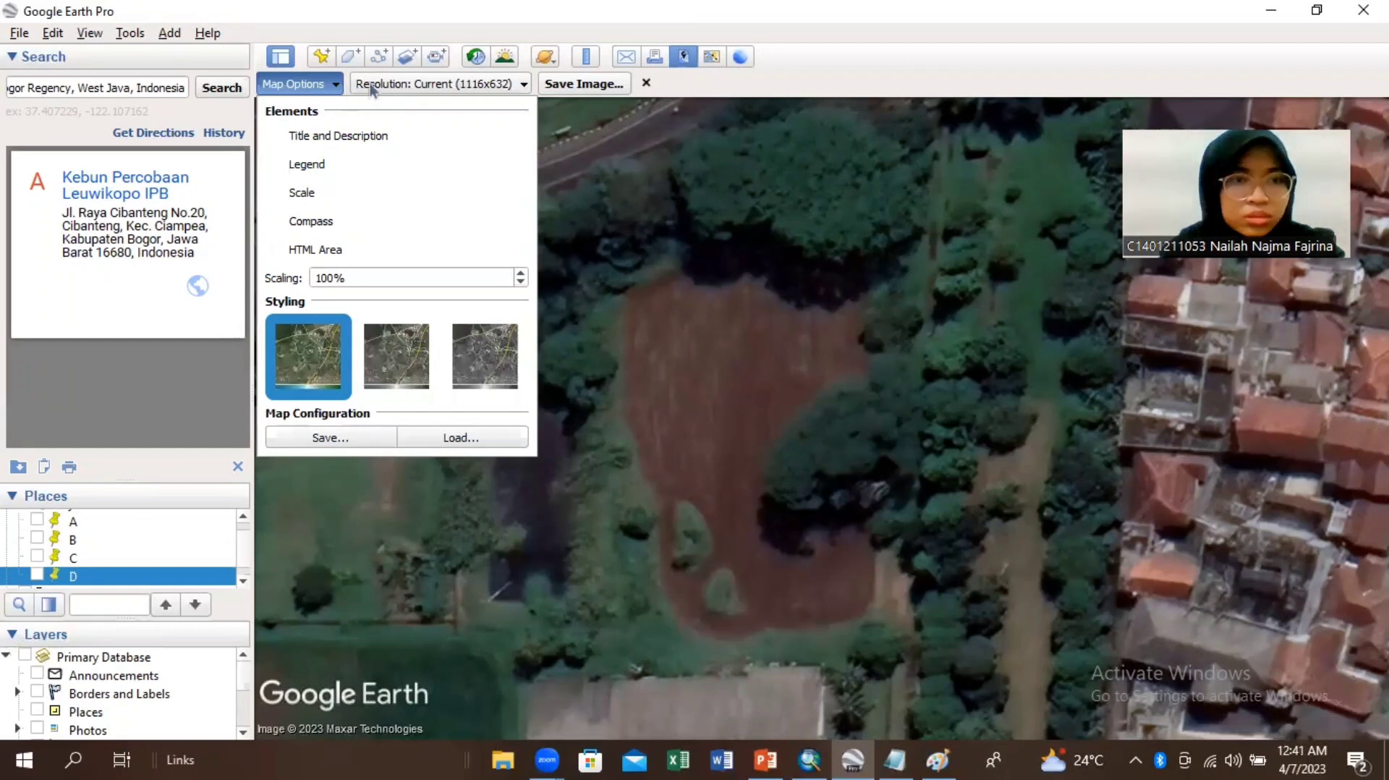
Step: Set the image resolution to 1920x1080 (1080 HD) and start saving the image
{"action": "left_click", "coordinate": [372, 90]}
{"action": "left_click", "coordinate": [372, 90]}
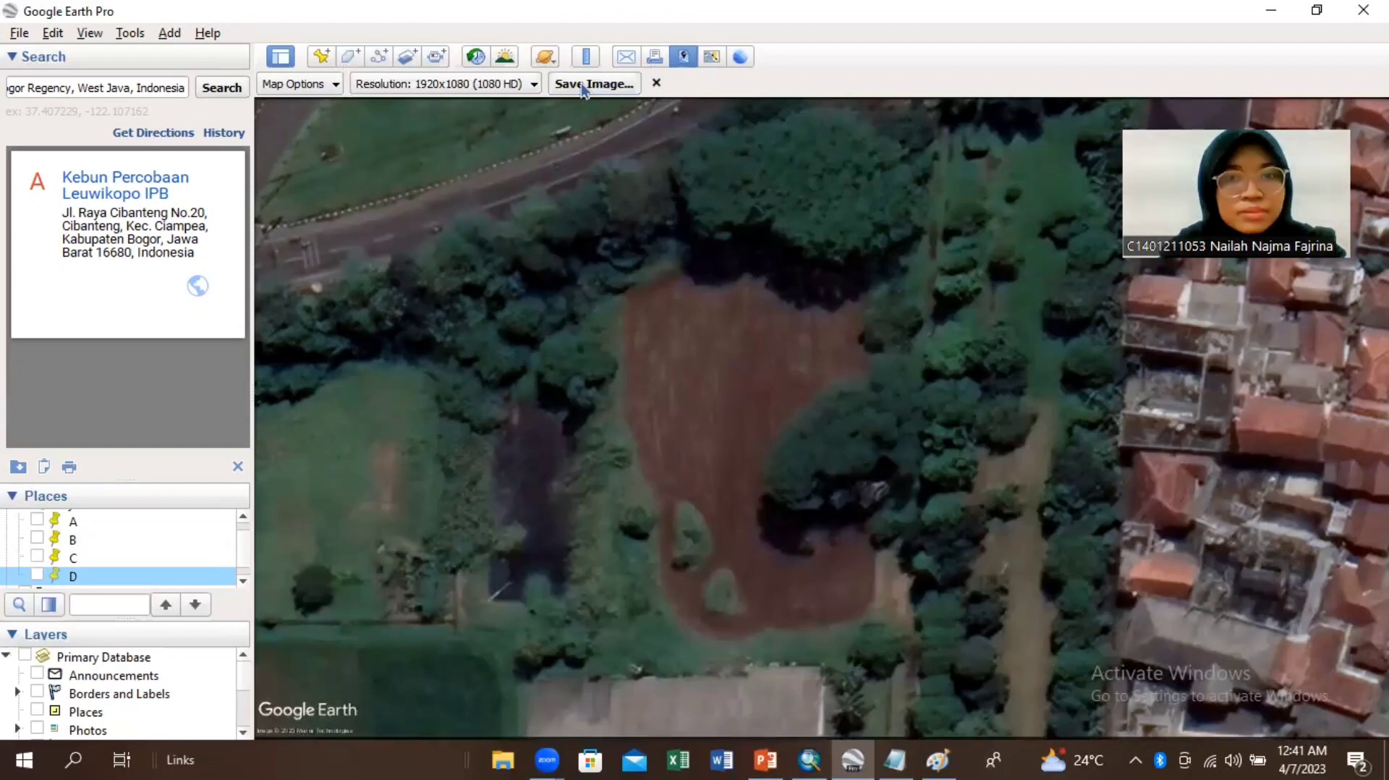
{"action": "left_click", "coordinate": [581, 83]}
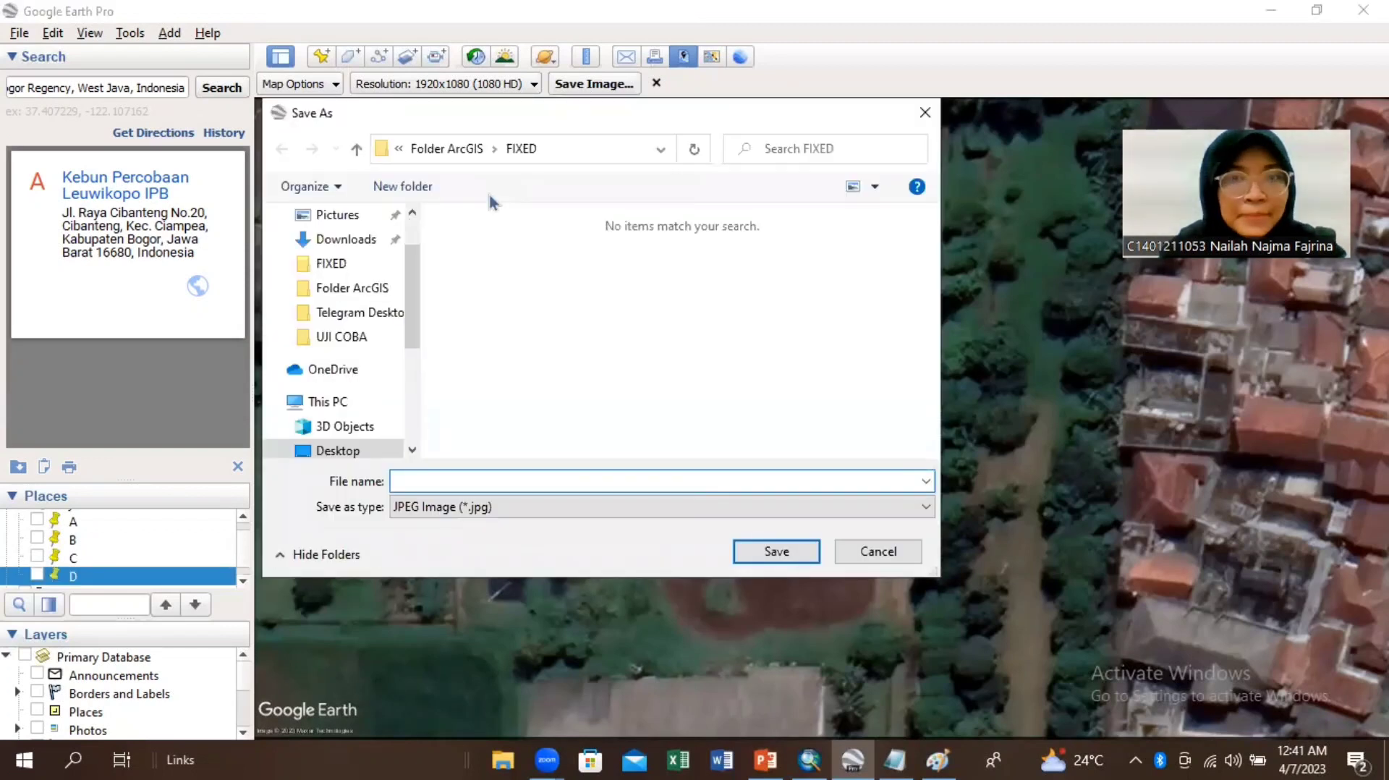
Step: Create a folder named TAKE VID KE-2 inside Folder ArcGIS and open it as the image's save location
{"action": "left_click", "coordinate": [453, 148]}
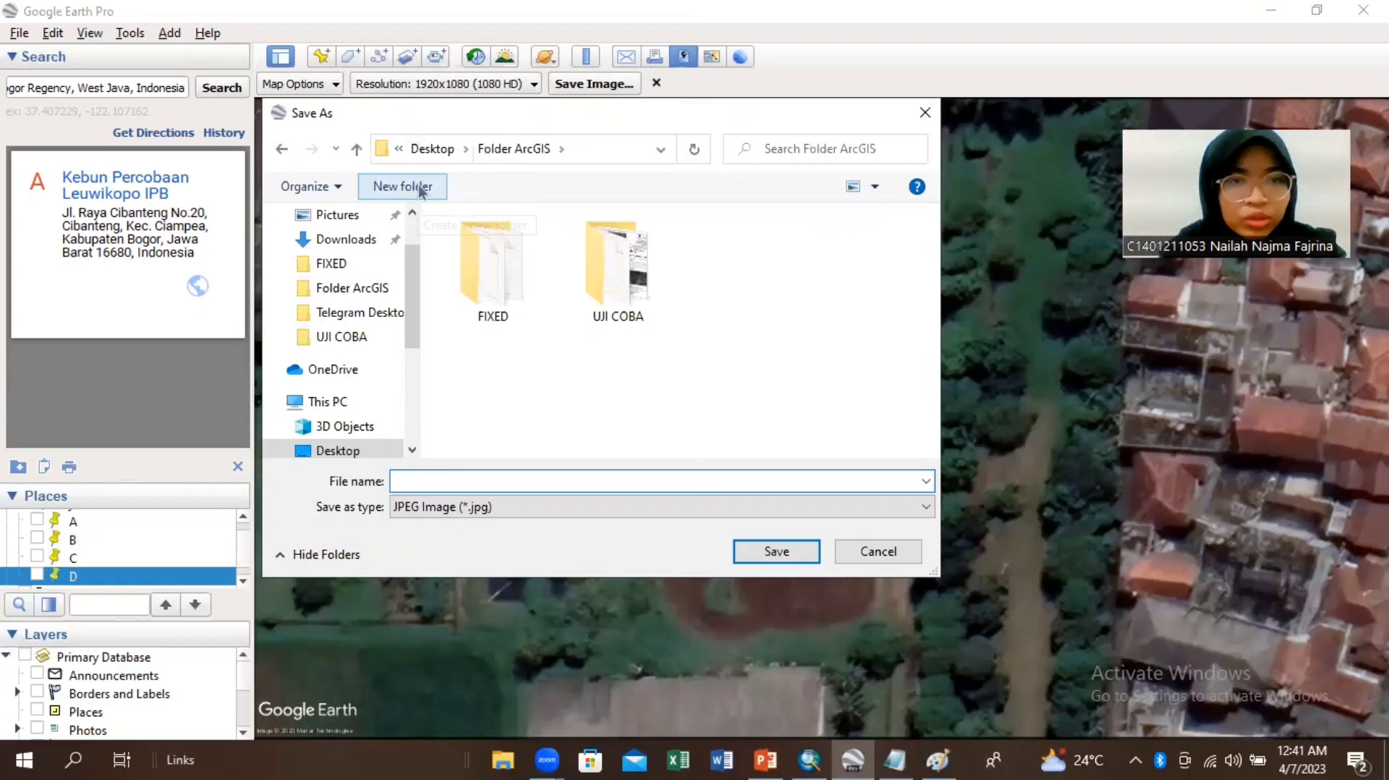
{"action": "left_click", "coordinate": [420, 189]}
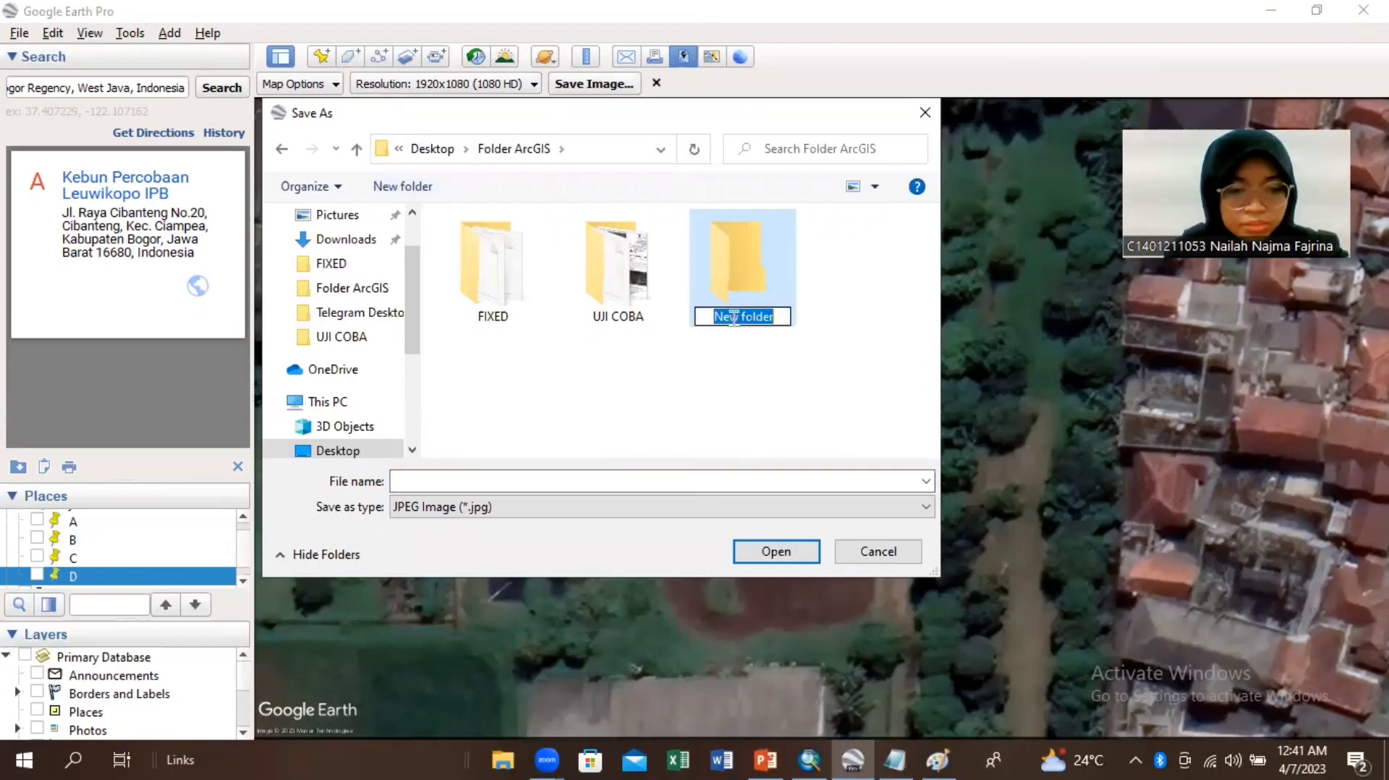
{"action": "key", "text": "Return"}
{"action": "key", "text": "F2"}
{"action": "type", "text": "TAKE VID KE-2"}
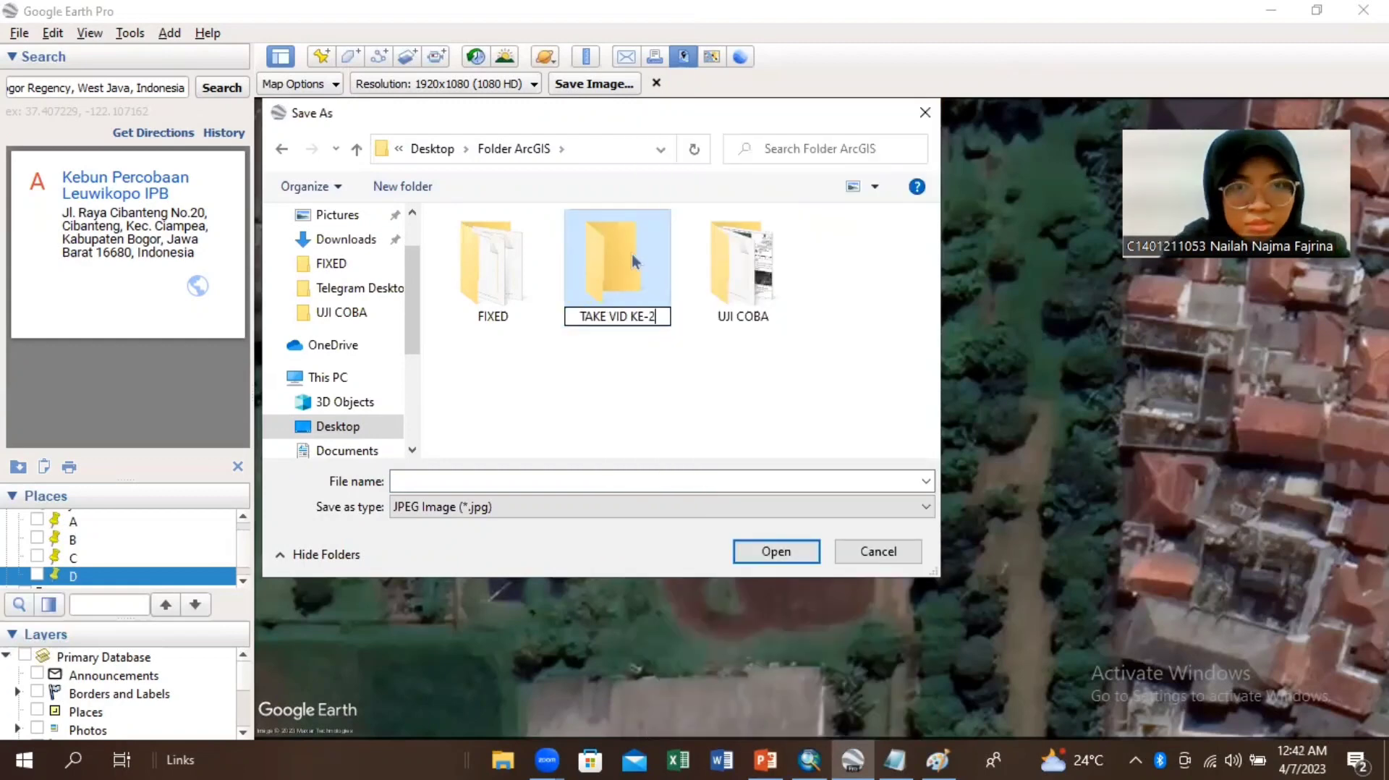
{"action": "key", "text": "Return"}
{"action": "double_click", "coordinate": [645, 262]}
{"action": "left_click", "coordinate": [521, 481]}
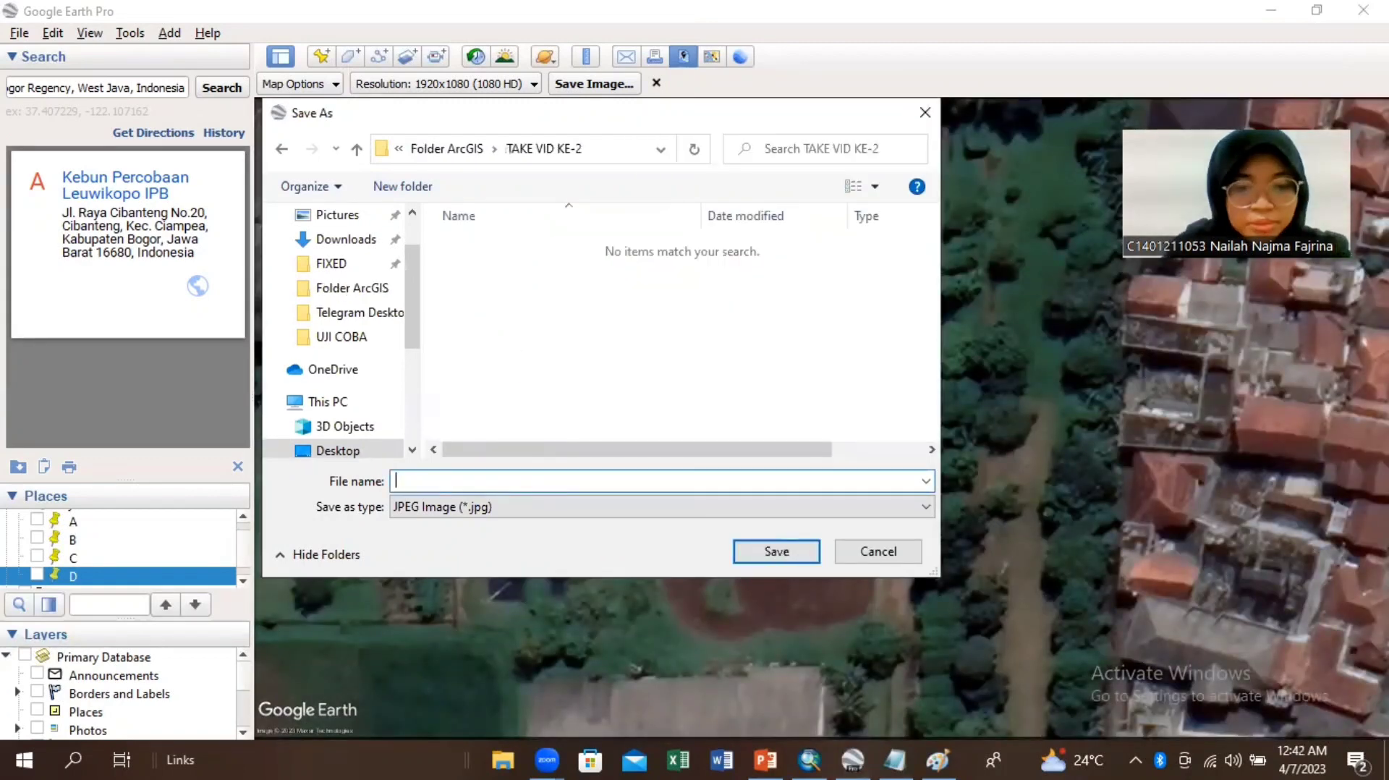
Step: Save the exported map image as a PNG named LEUWIKOPO J.DEKAT
{"action": "type", "text": "LEUWIKOPO "}
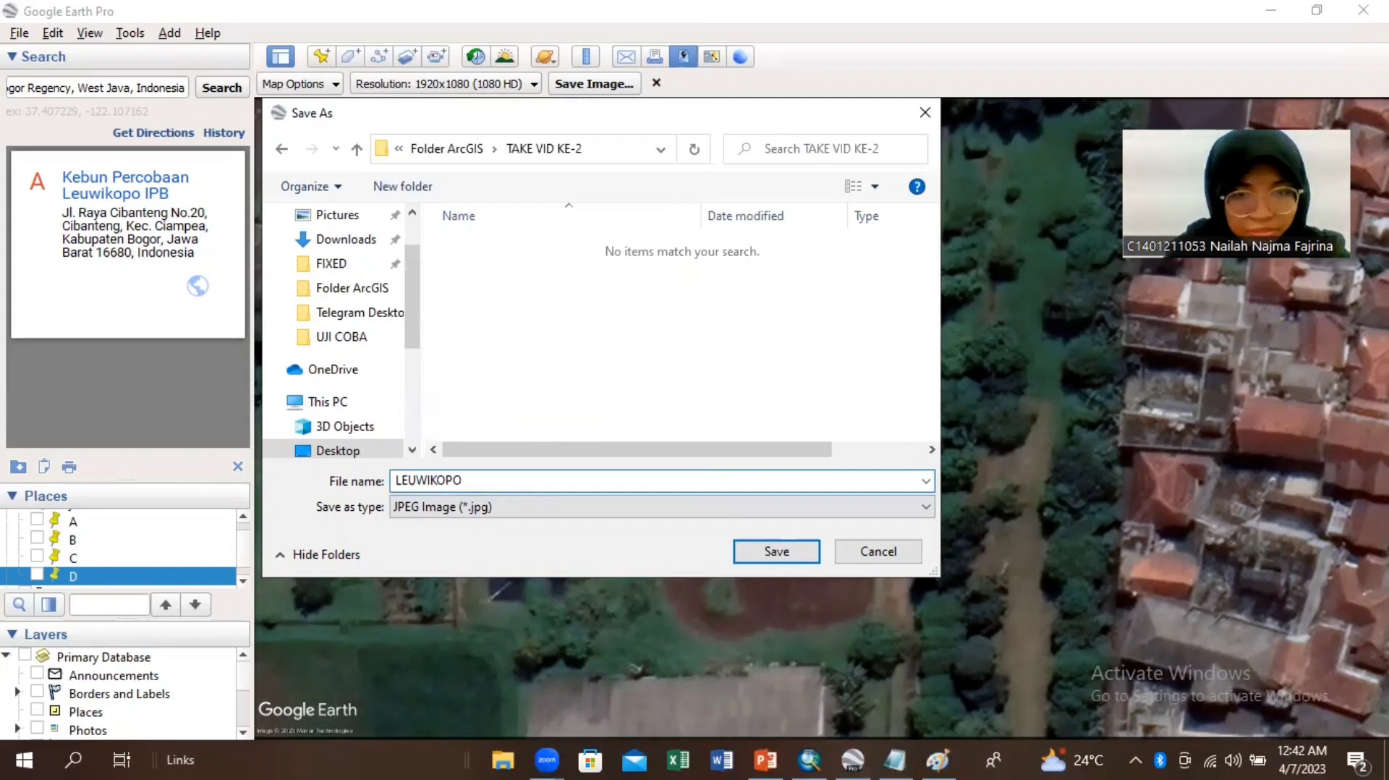
{"action": "type", "text": "J.DEKAT"}
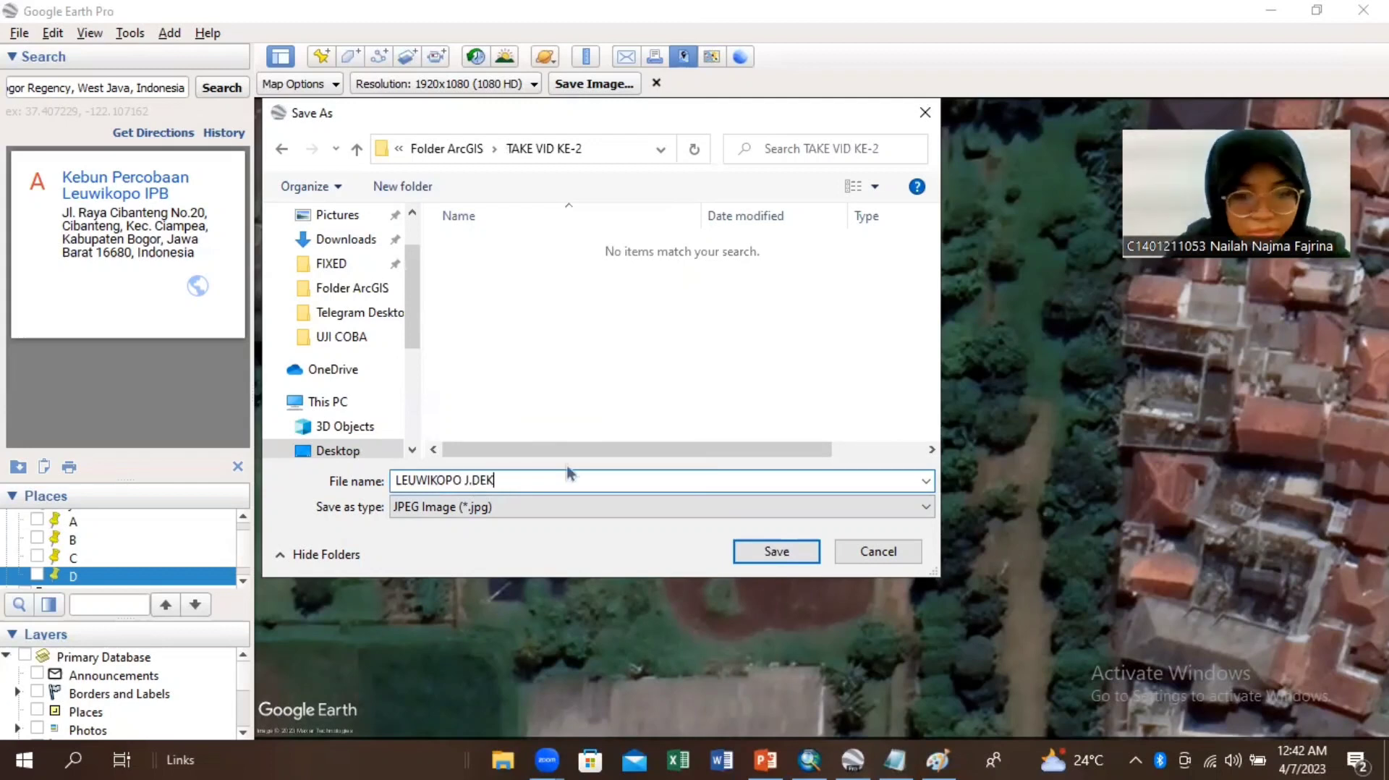
{"action": "left_click", "coordinate": [554, 506]}
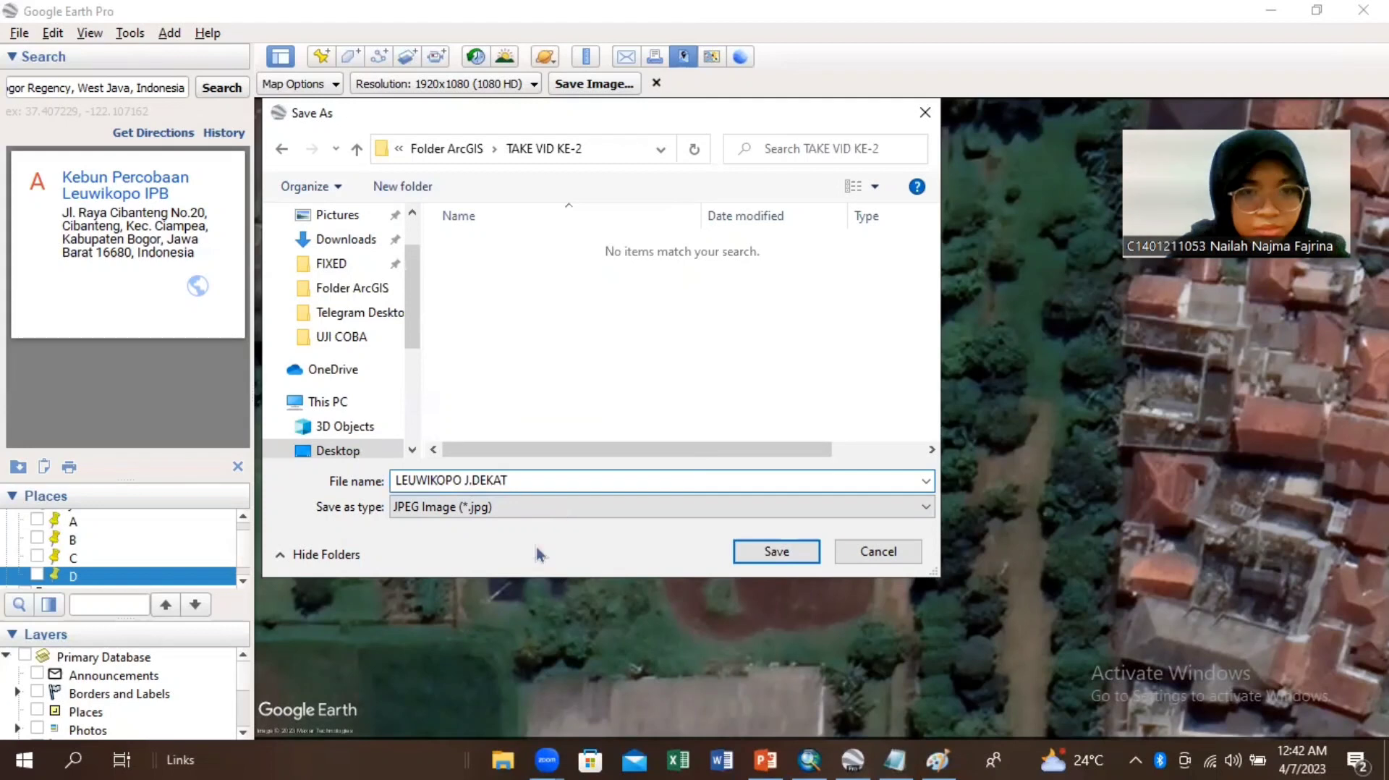
{"action": "left_click", "coordinate": [761, 543]}
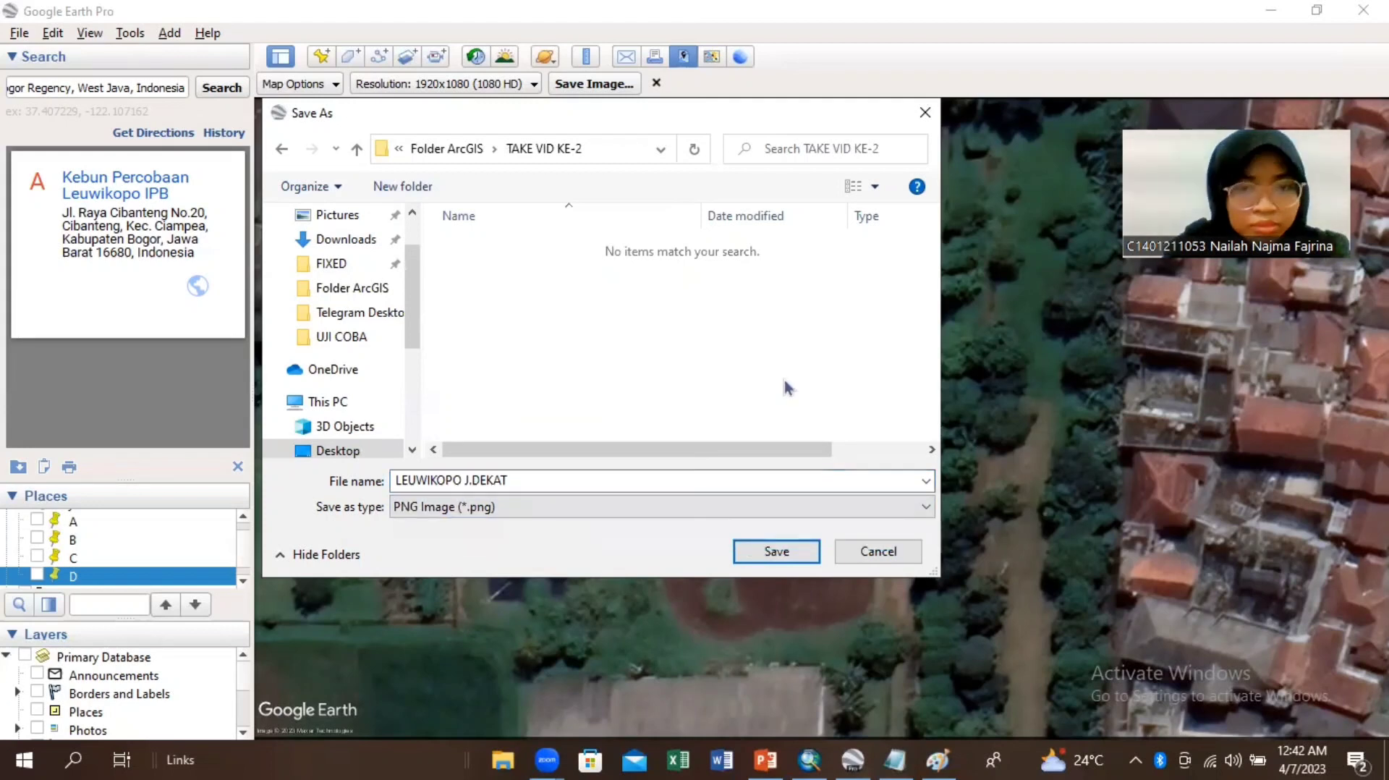
{"action": "key", "text": "Return"}
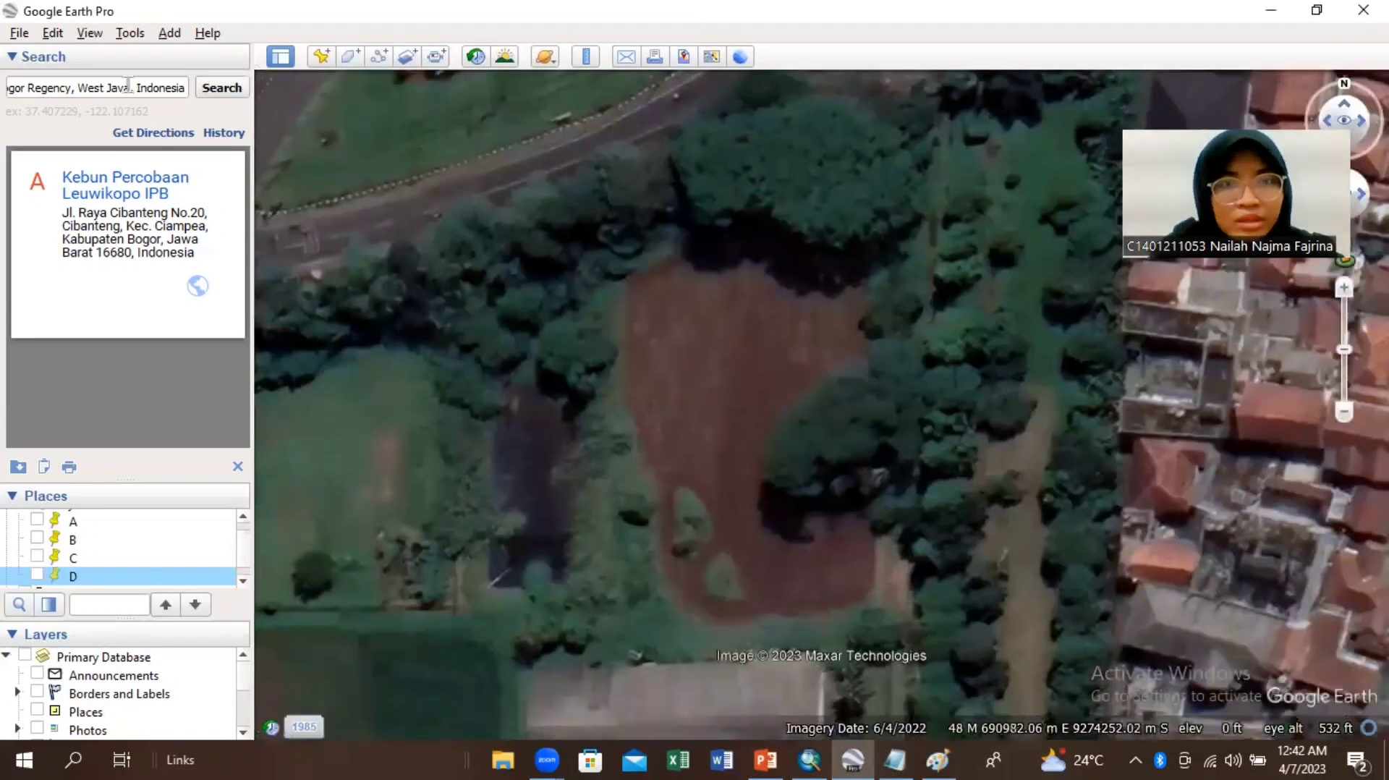
Step: Search for Kebun Percobaan Leuwikopo IPB and frame the wider area around its marker on the map
{"action": "left_click", "coordinate": [127, 86]}
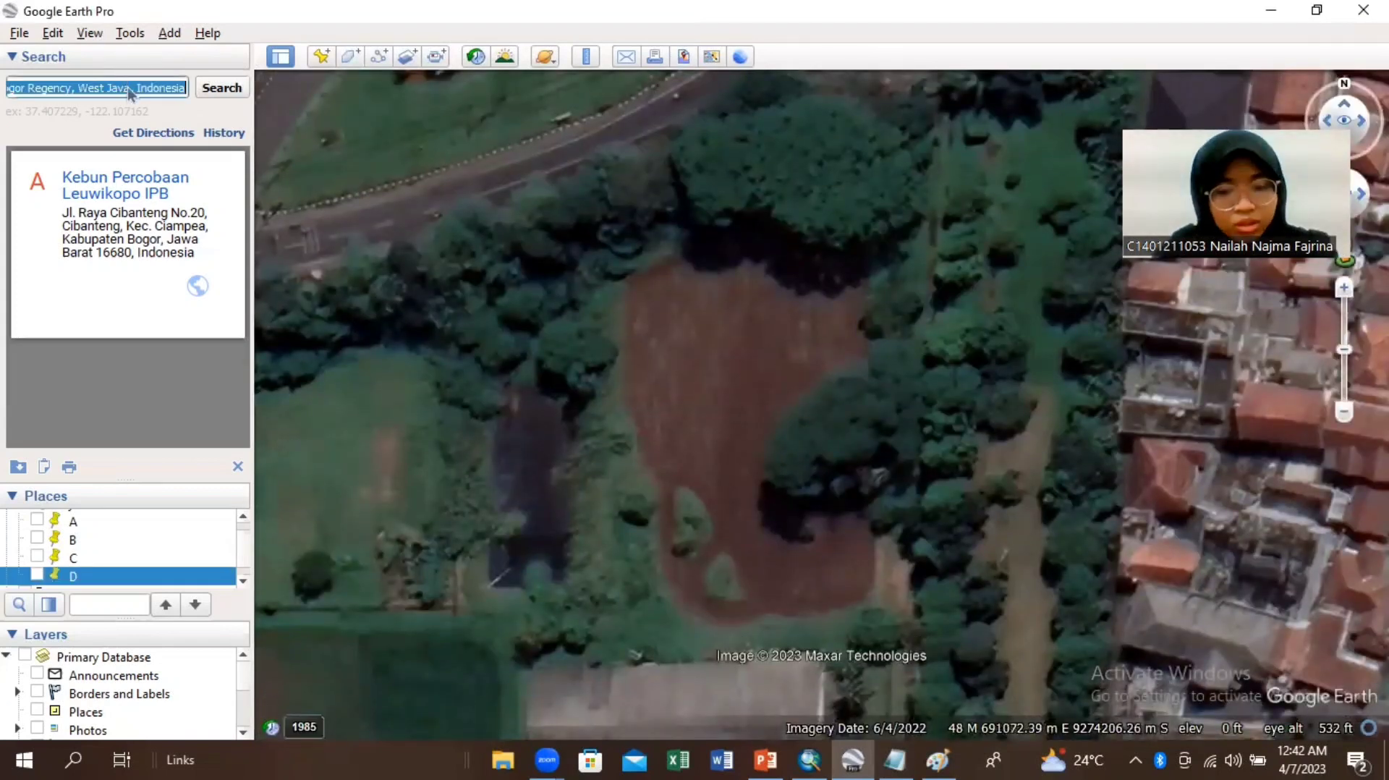
{"action": "type", "text": "Leu"}
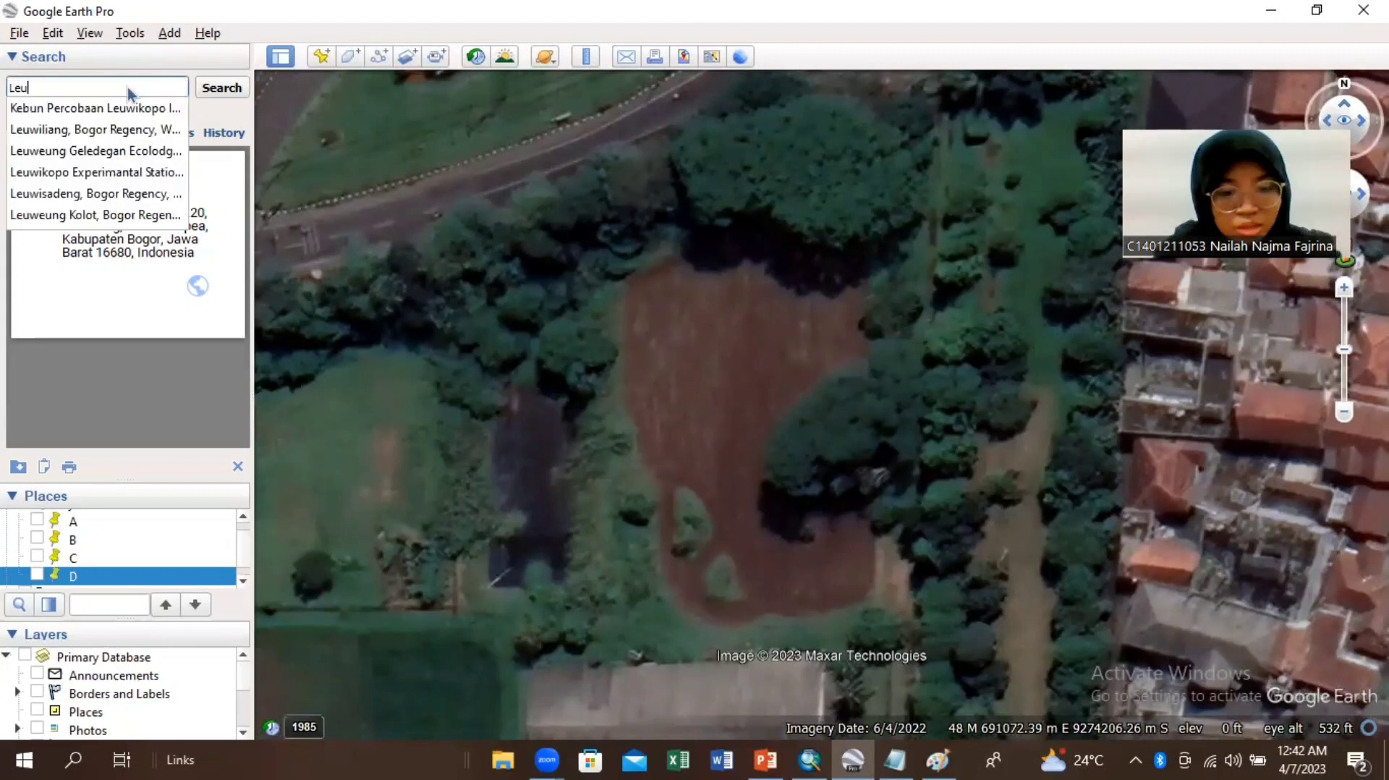
{"action": "type", "text": "wikopo"}
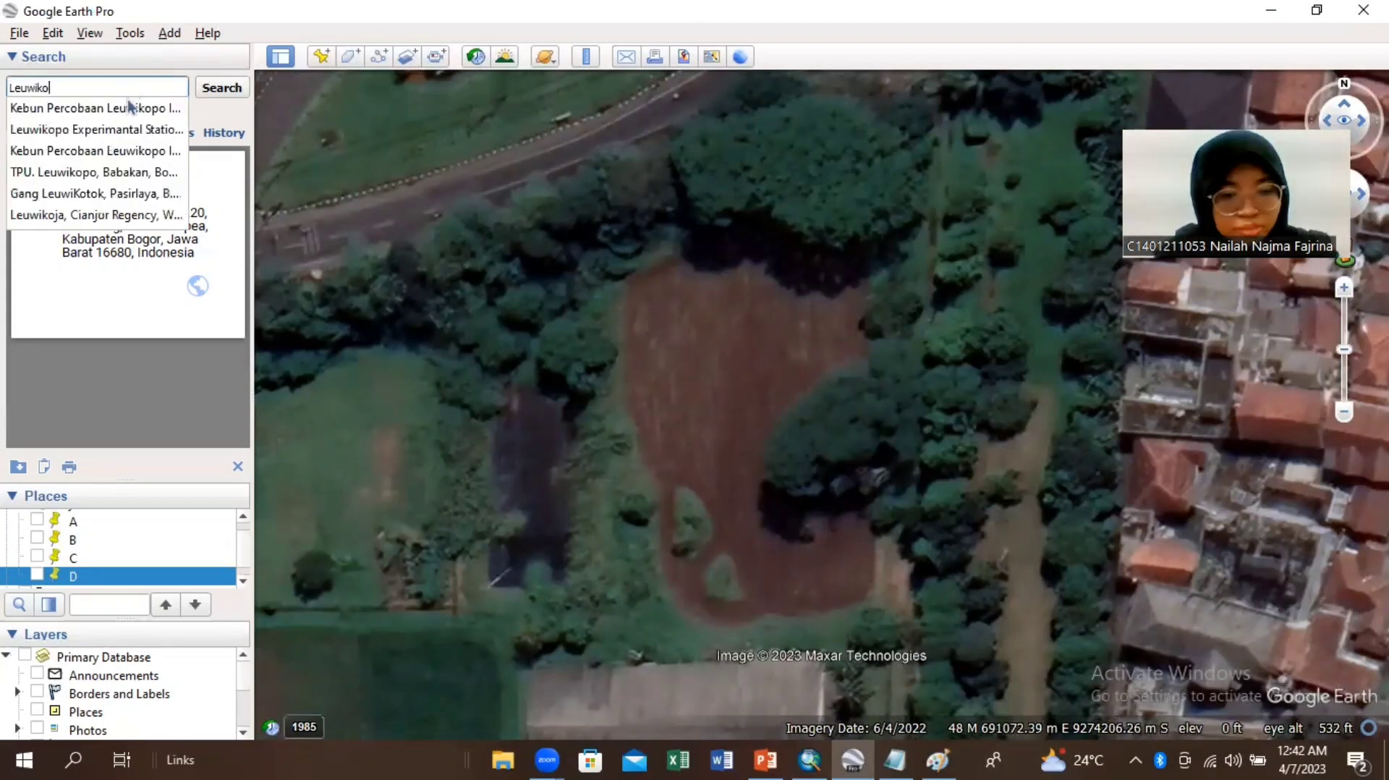
{"action": "left_click", "coordinate": [221, 88]}
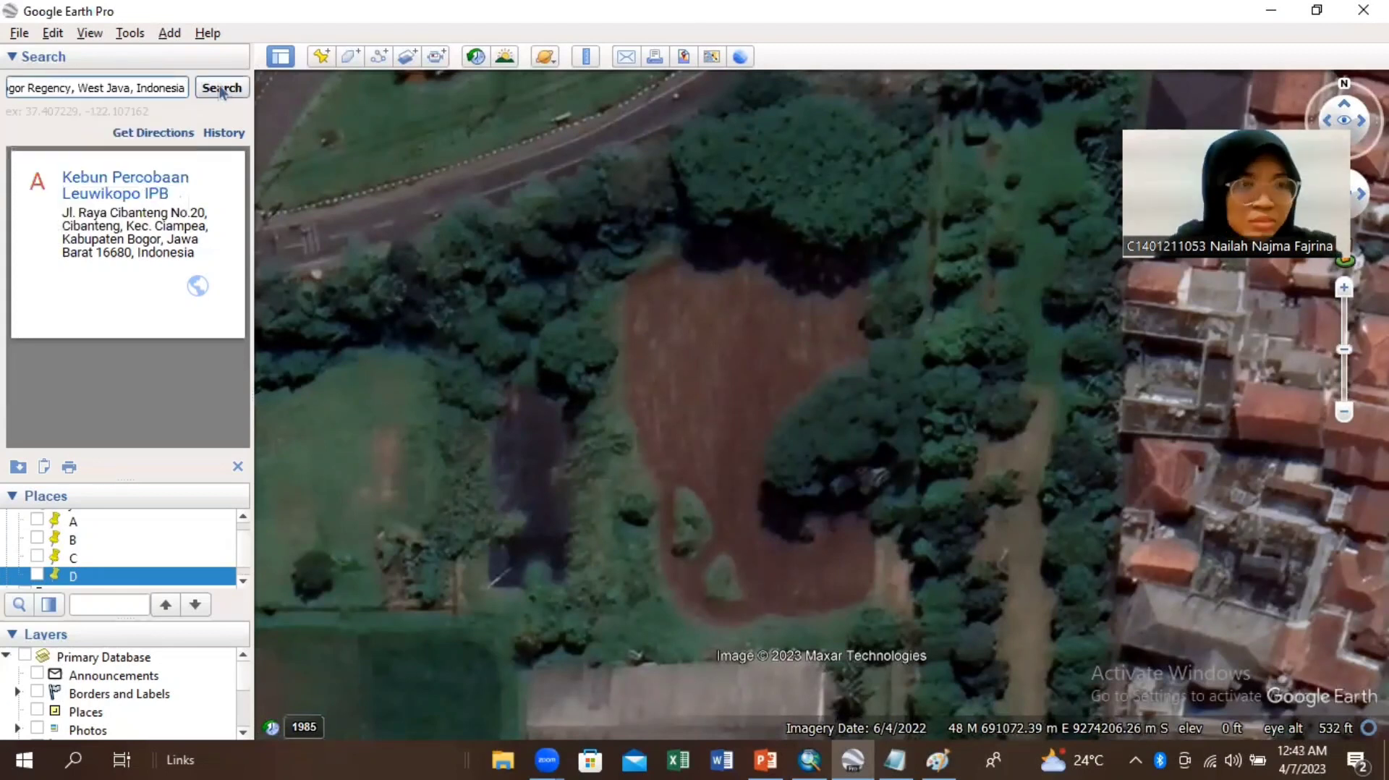
{"action": "left_click", "coordinate": [220, 90]}
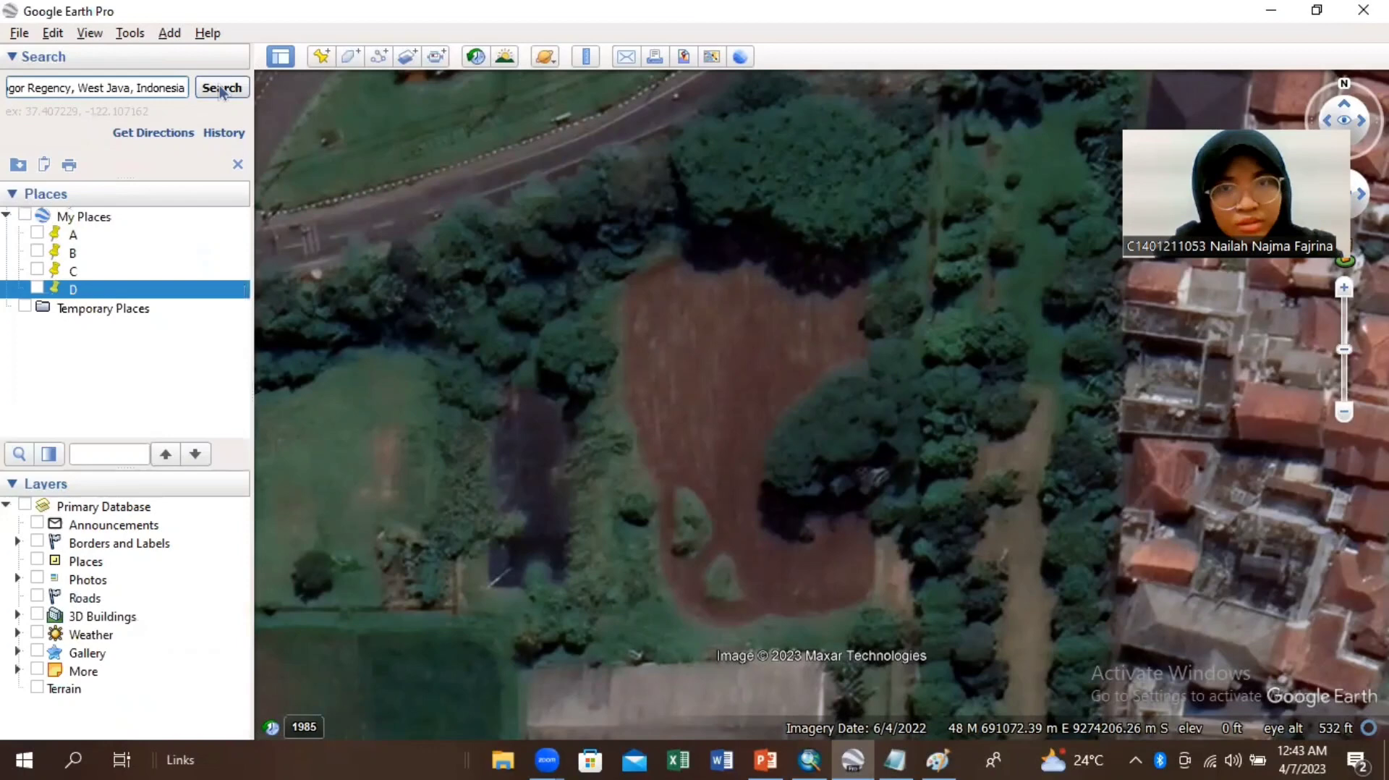
{"action": "left_click", "coordinate": [221, 89]}
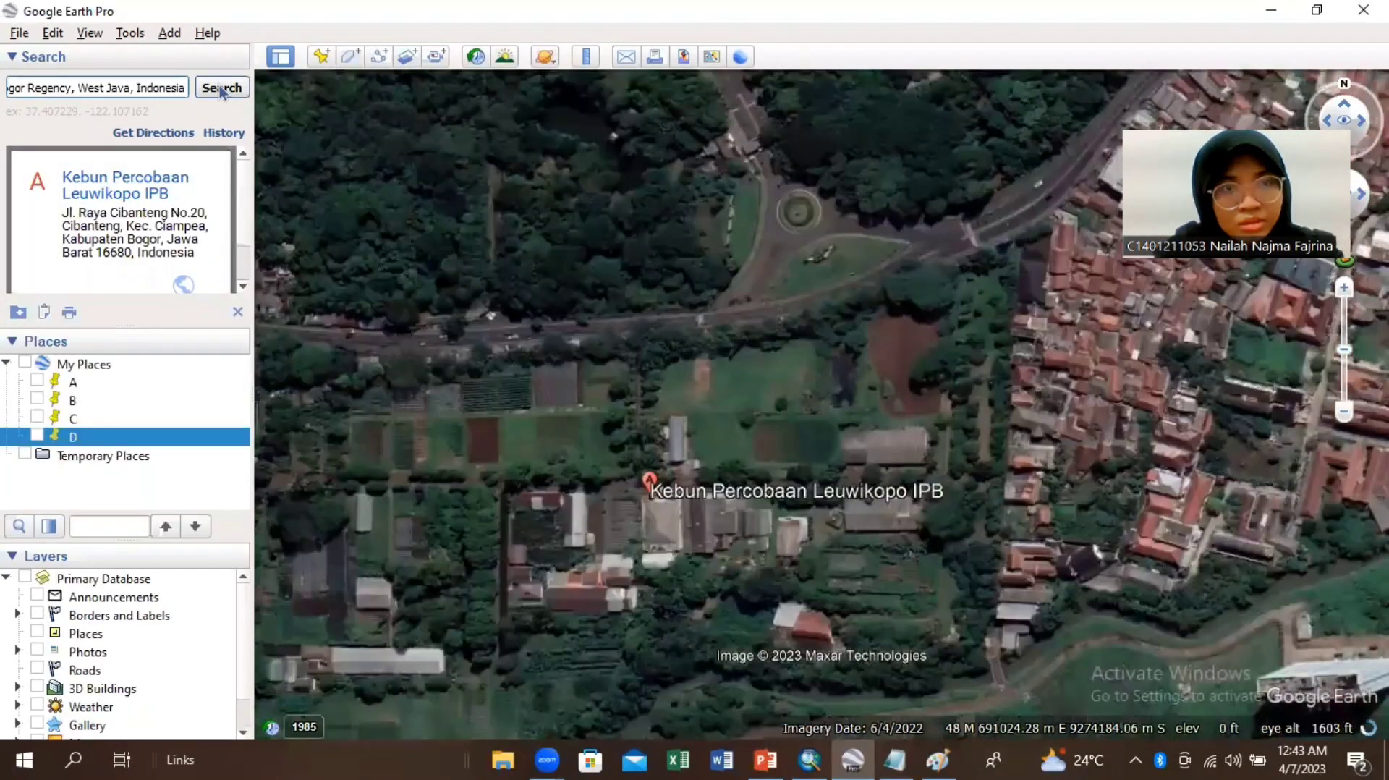
{"action": "scroll", "coordinate": [1068, 375], "scroll_direction": "down", "scroll_amount": 2}
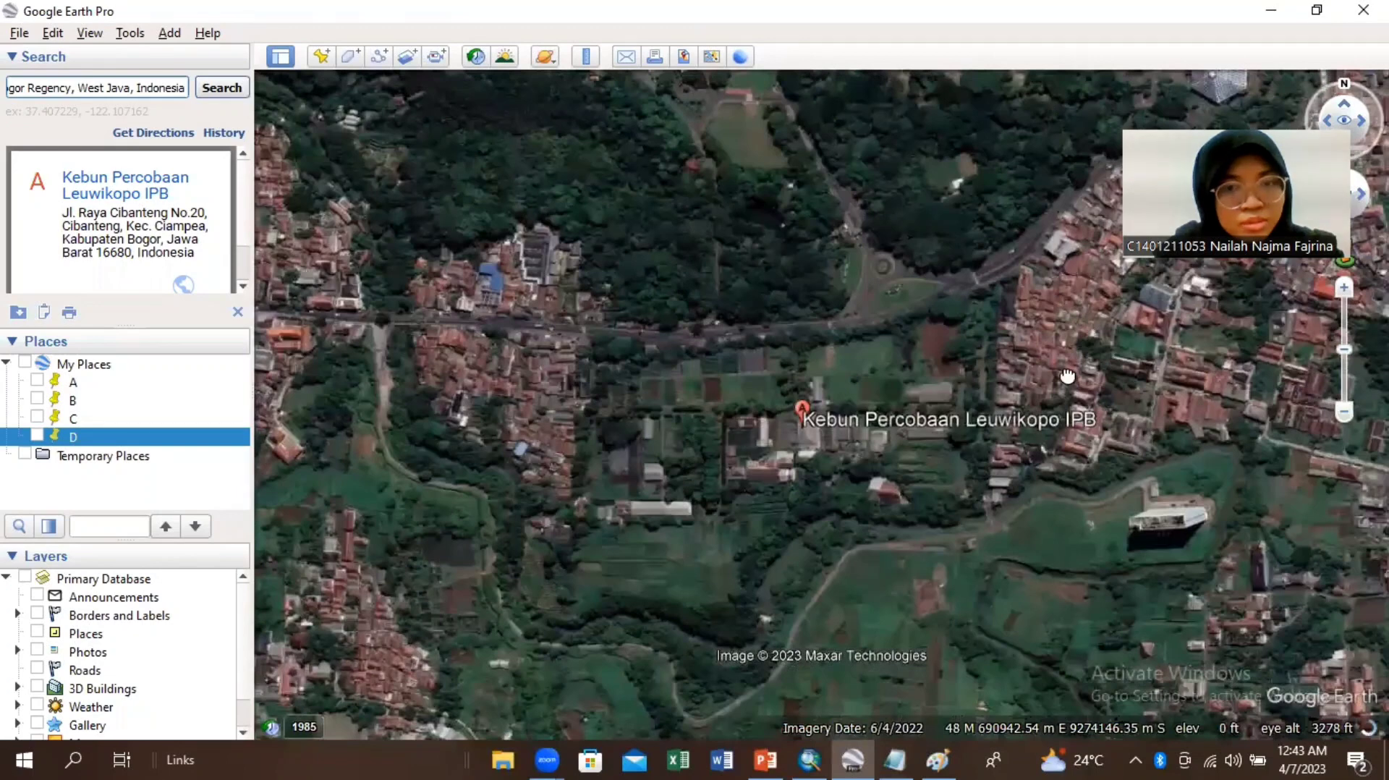
{"action": "scroll", "coordinate": [1034, 365], "scroll_direction": "down", "scroll_amount": 1}
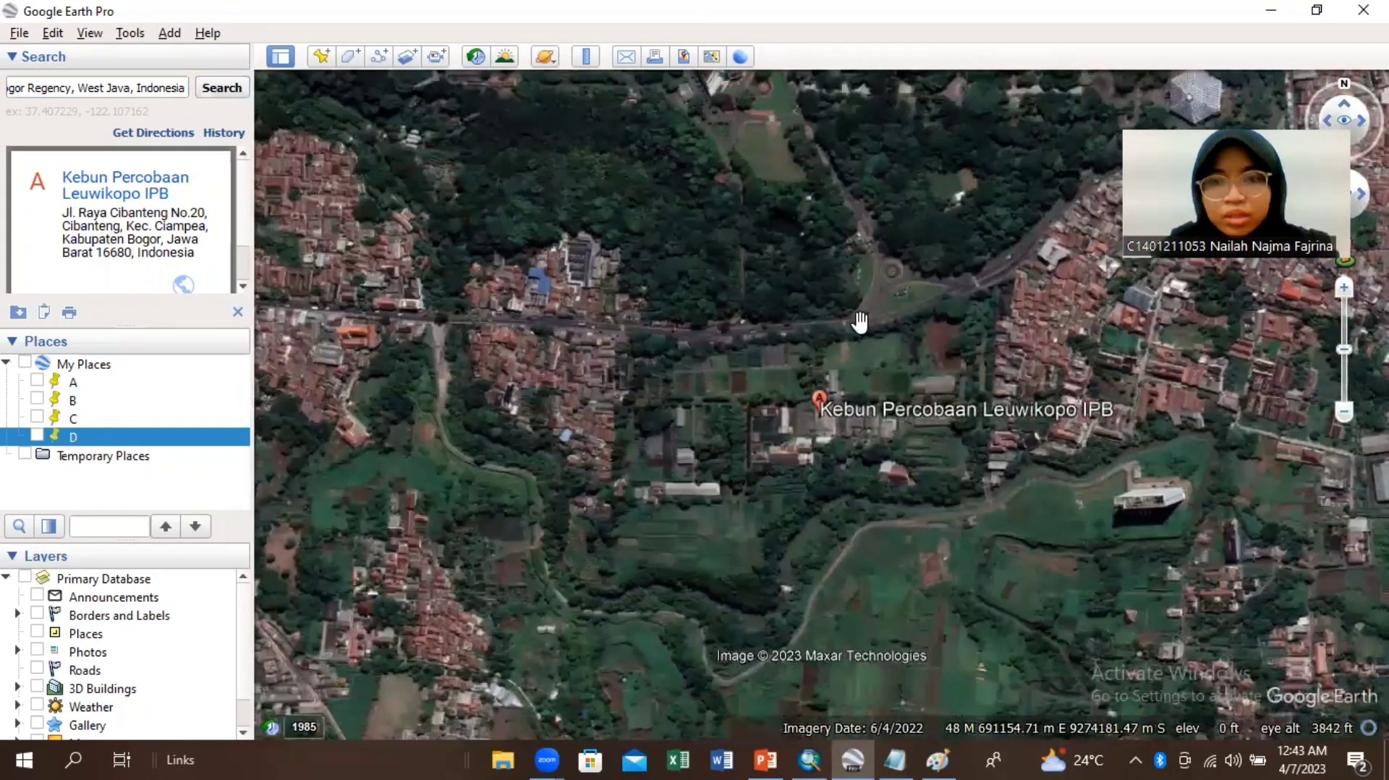
{"action": "scroll", "coordinate": [860, 322], "scroll_direction": "up", "scroll_amount": 2}
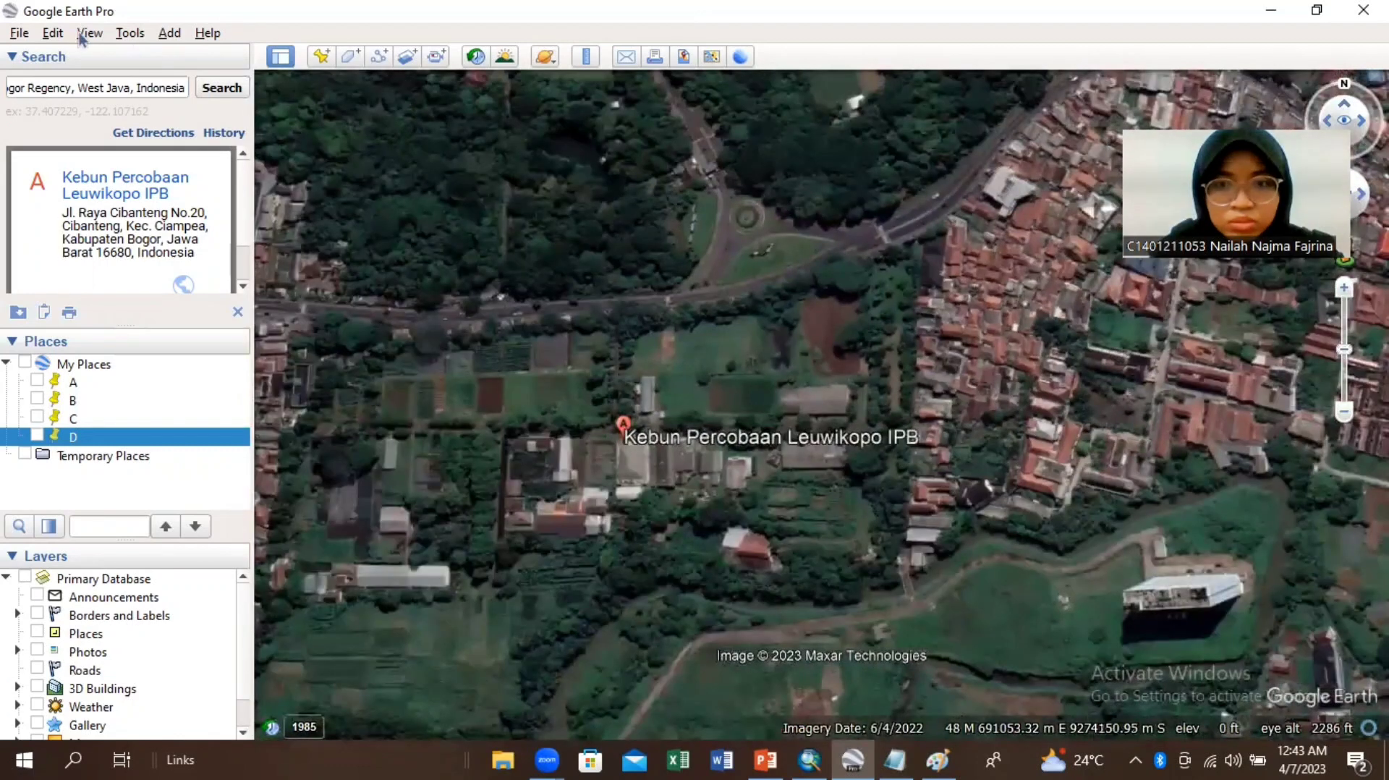
Step: Reset the map view's tilt and compass
{"action": "key", "text": "alt+v"}
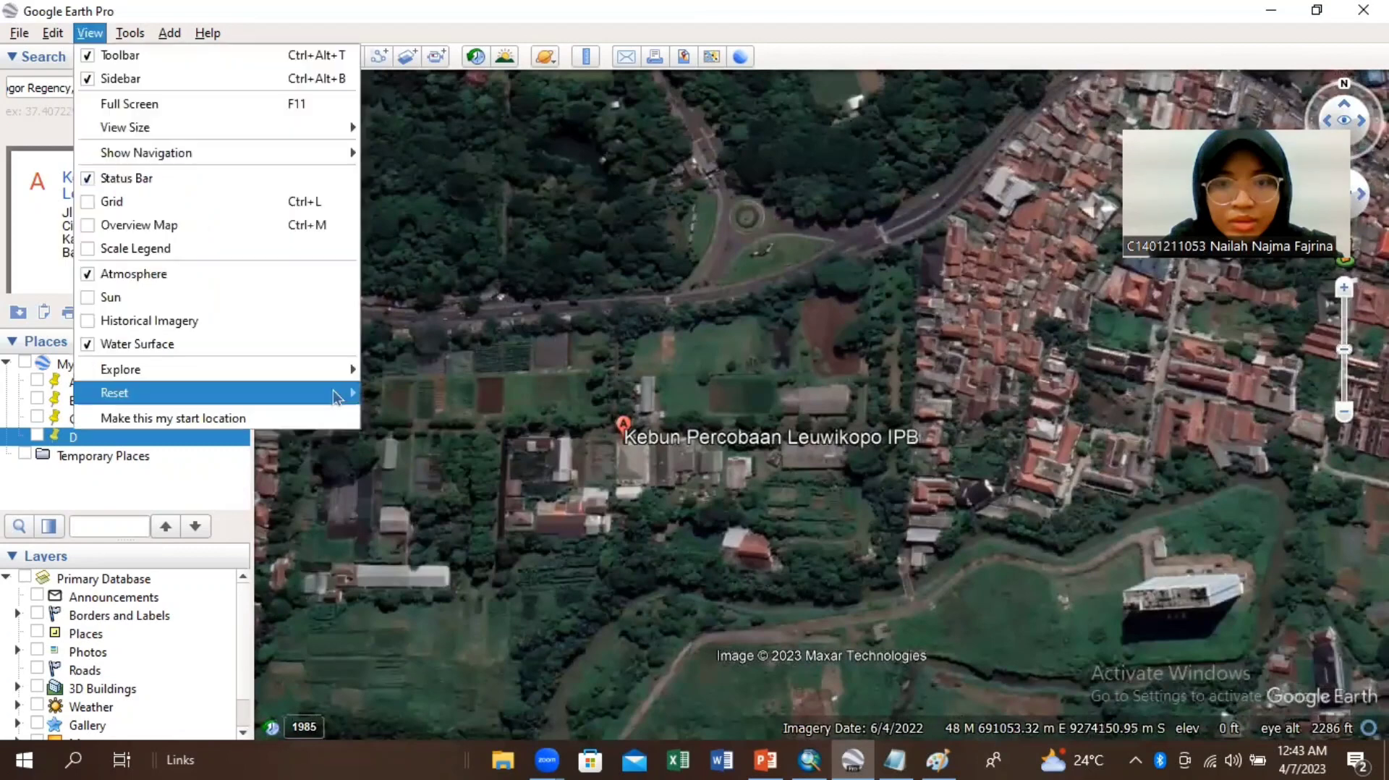
{"action": "mouse_move", "coordinate": [347, 392]}
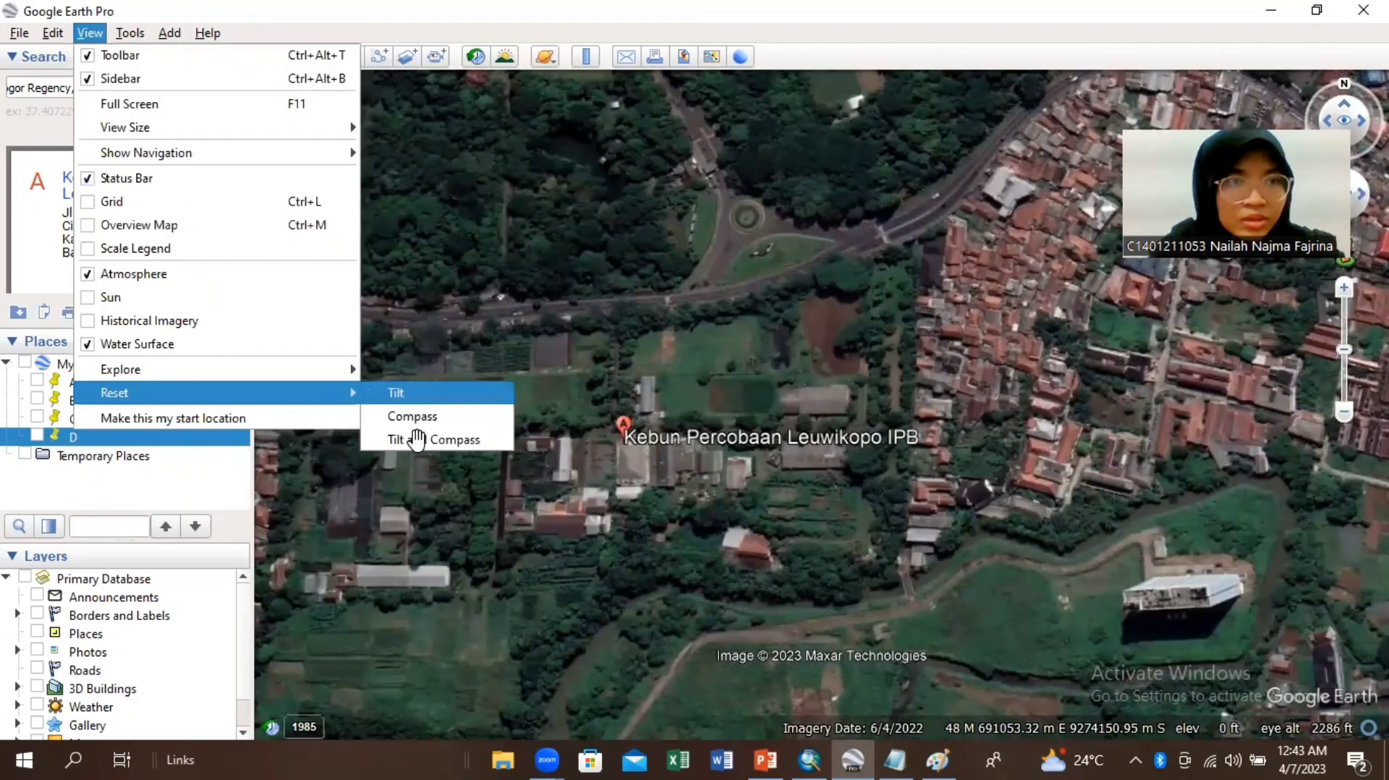
{"action": "left_click", "coordinate": [703, 258]}
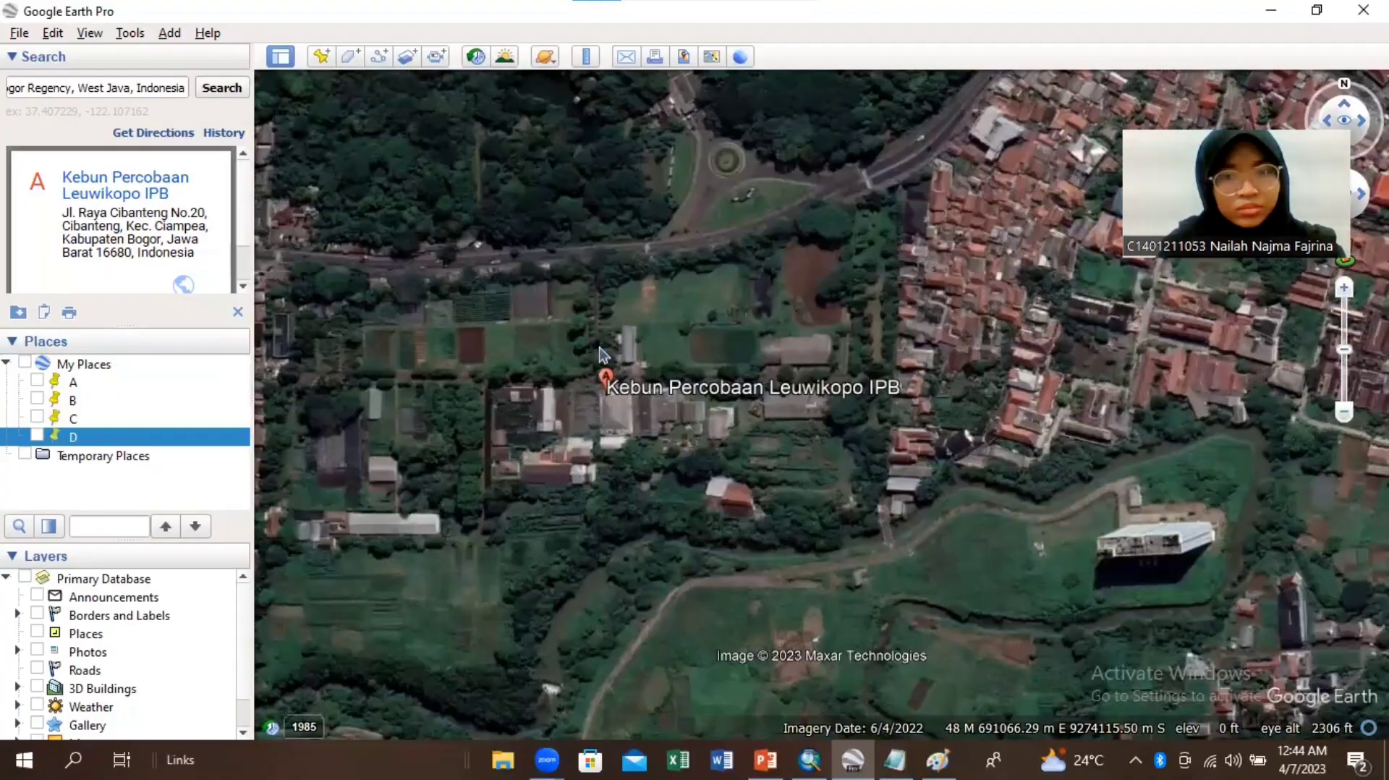
Step: Snip the map area around the Kebun Percobaan Leuwikopo IPB marker and paste it into Paint, trimming the canvas to the picture's width
{"action": "key", "text": "super+shift+s"}
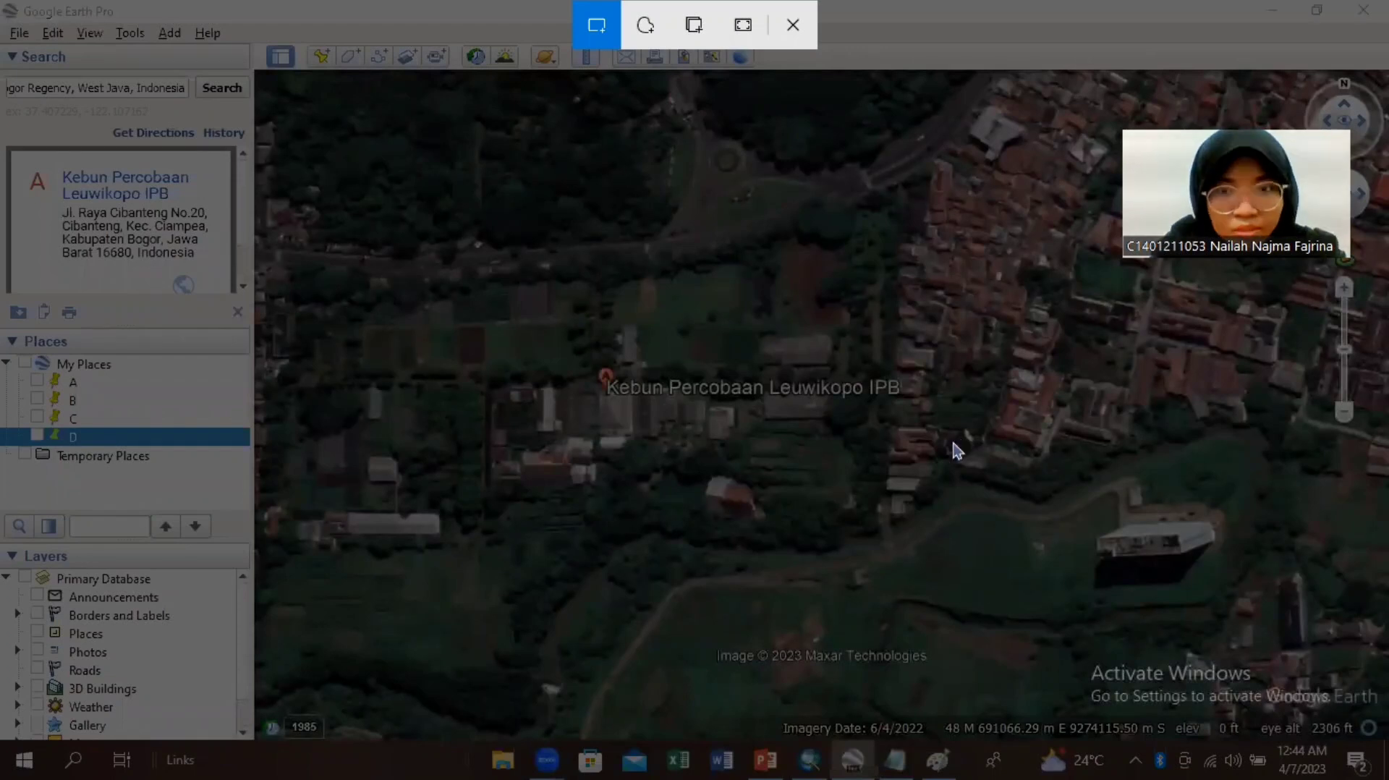
{"action": "left_click_drag", "start_coordinate": [570, 319], "coordinate": [939, 447]}
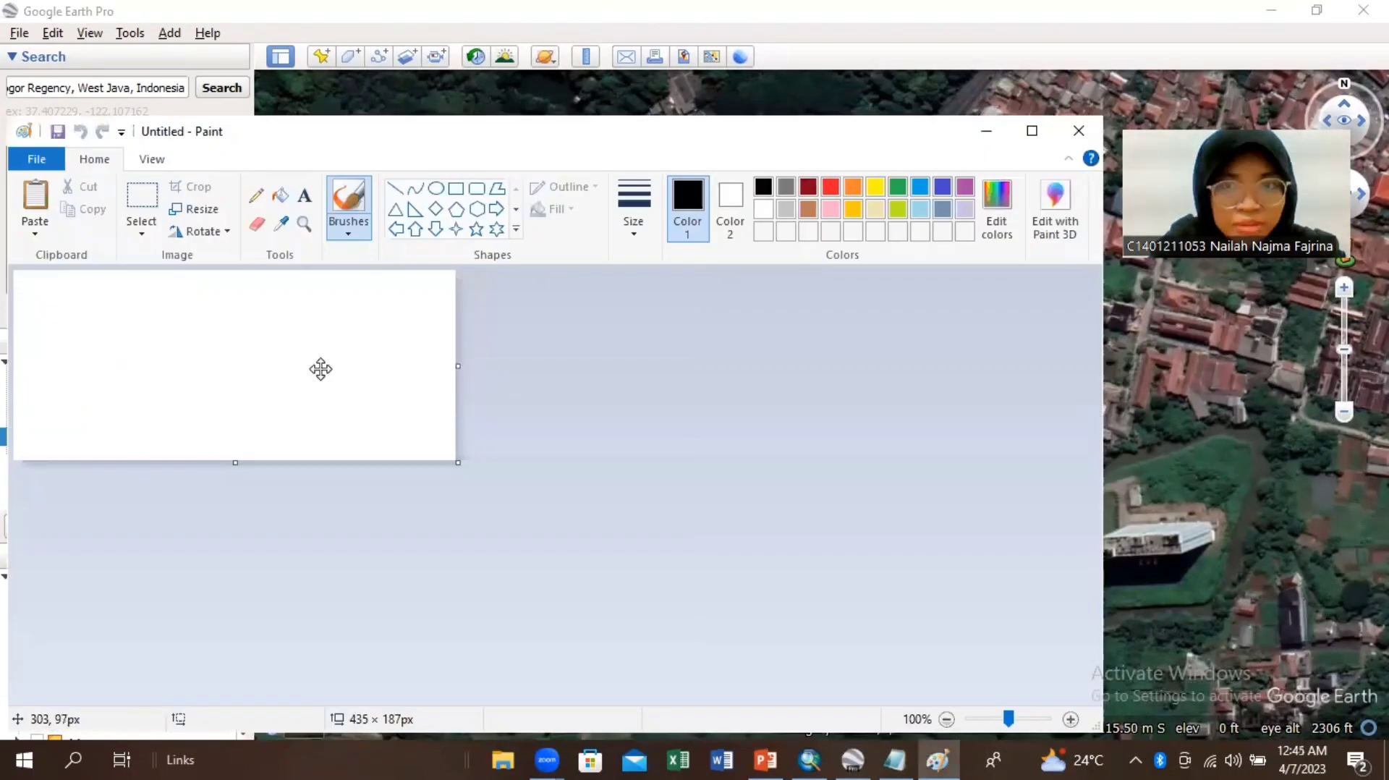
{"action": "key", "text": "ctrl+v"}
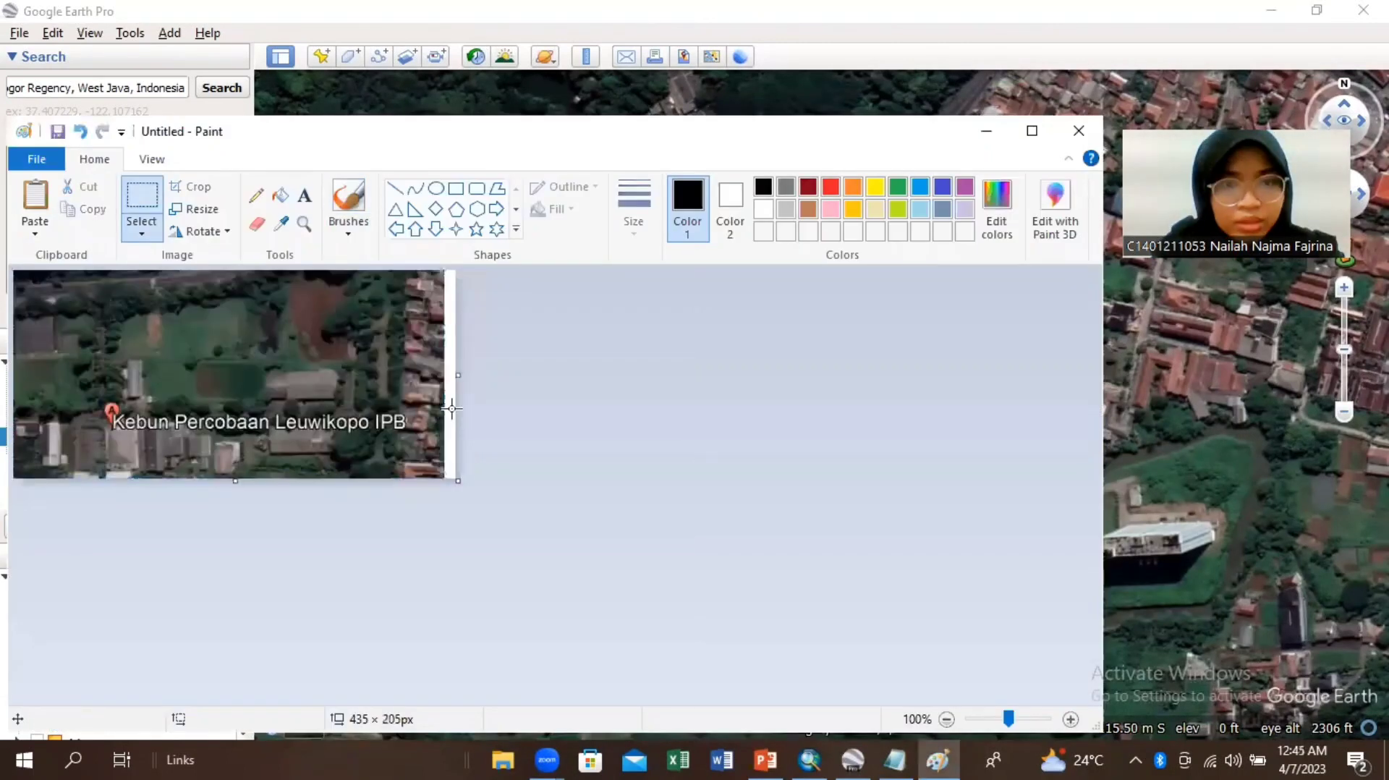
{"action": "left_click_drag", "start_coordinate": [456, 376], "coordinate": [443, 377]}
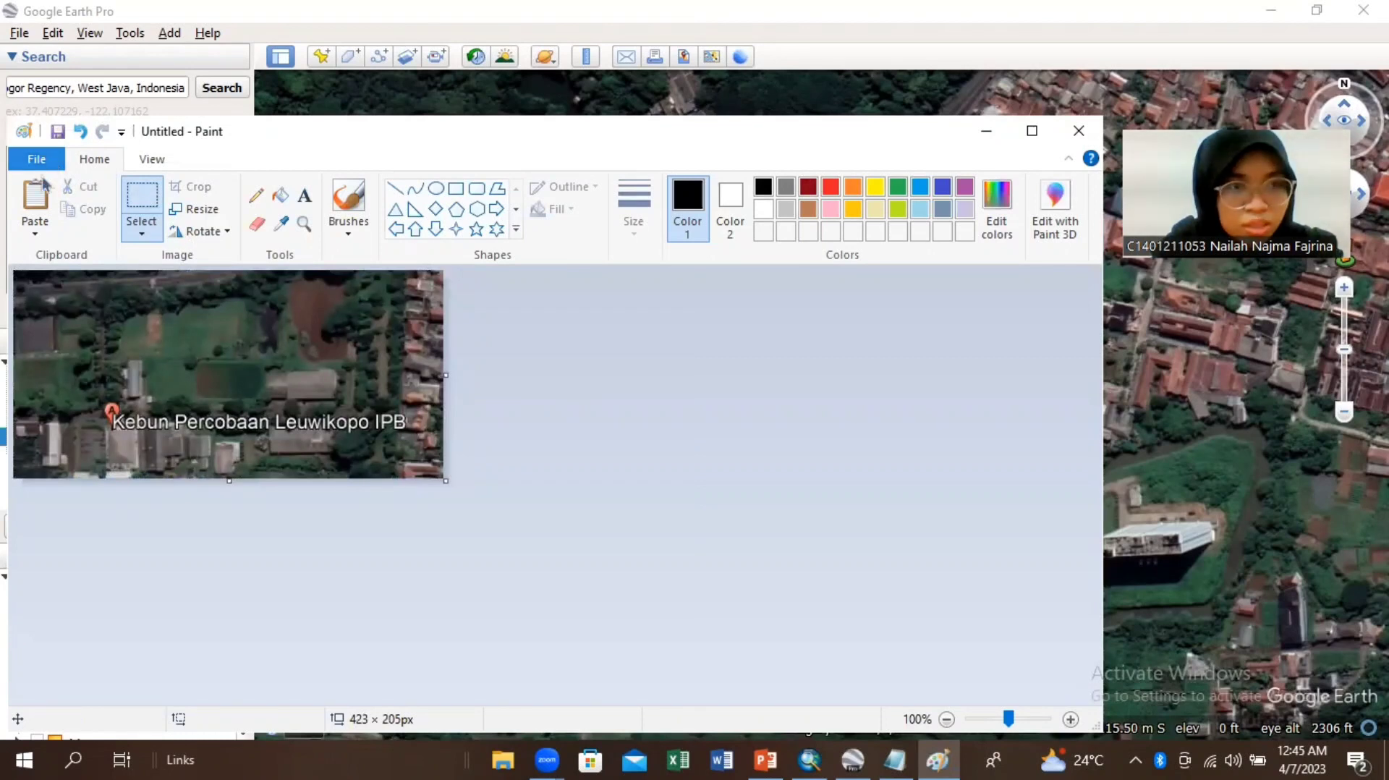
Step: Save the pasted snip as a PNG named Leuwikopo J.jauh in the TAKE VID KE-2 folder and close Paint
{"action": "key", "text": "alt+f"}
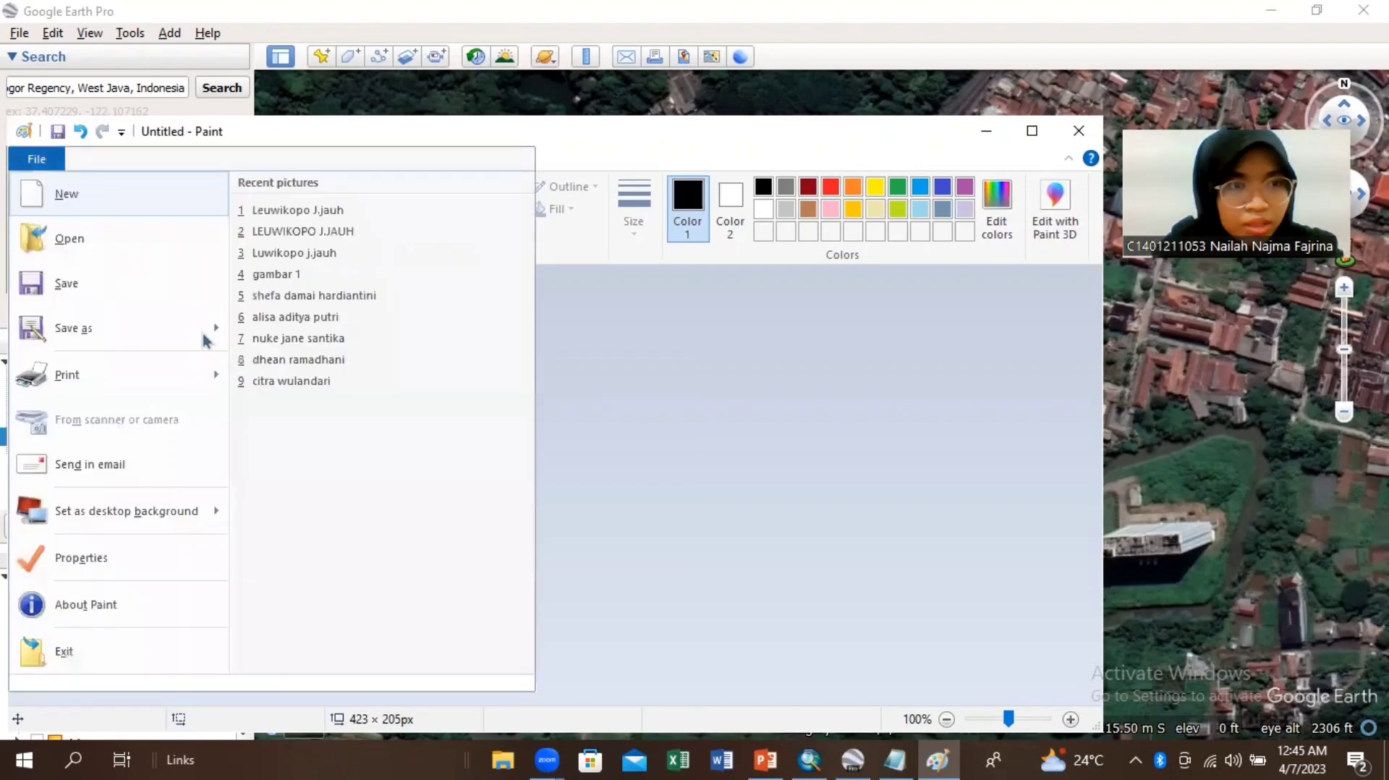
{"action": "mouse_move", "coordinate": [214, 340]}
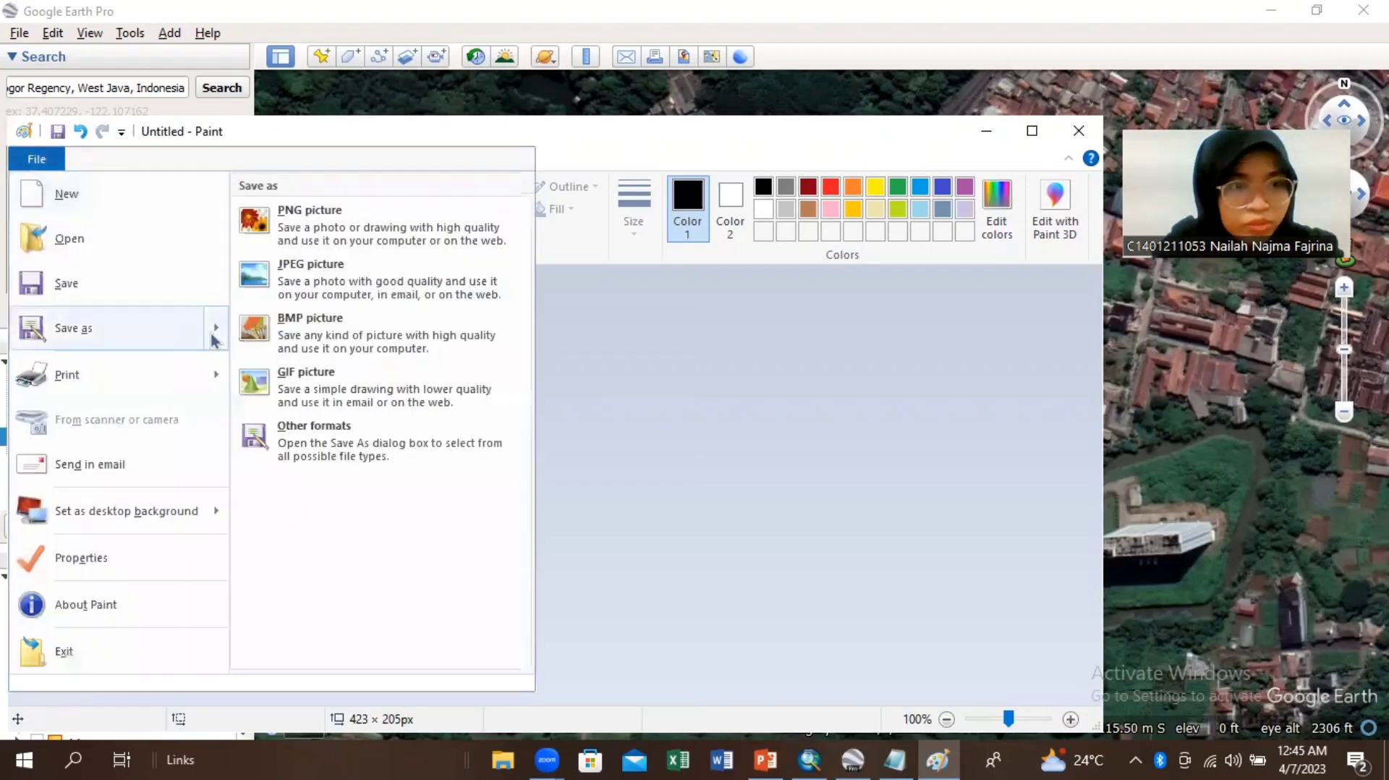
{"action": "left_click", "coordinate": [331, 230]}
{"action": "left_click", "coordinate": [426, 552]}
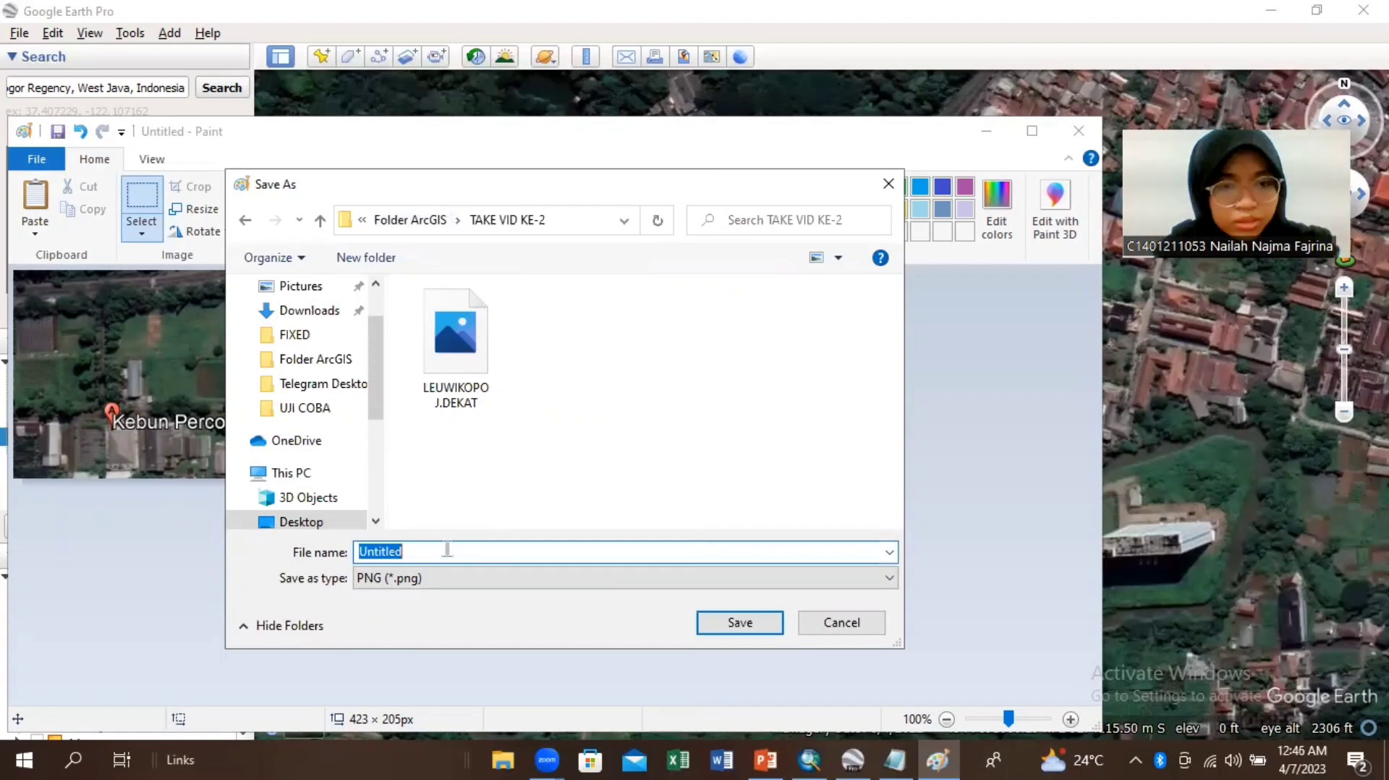
{"action": "type", "text": "L"}
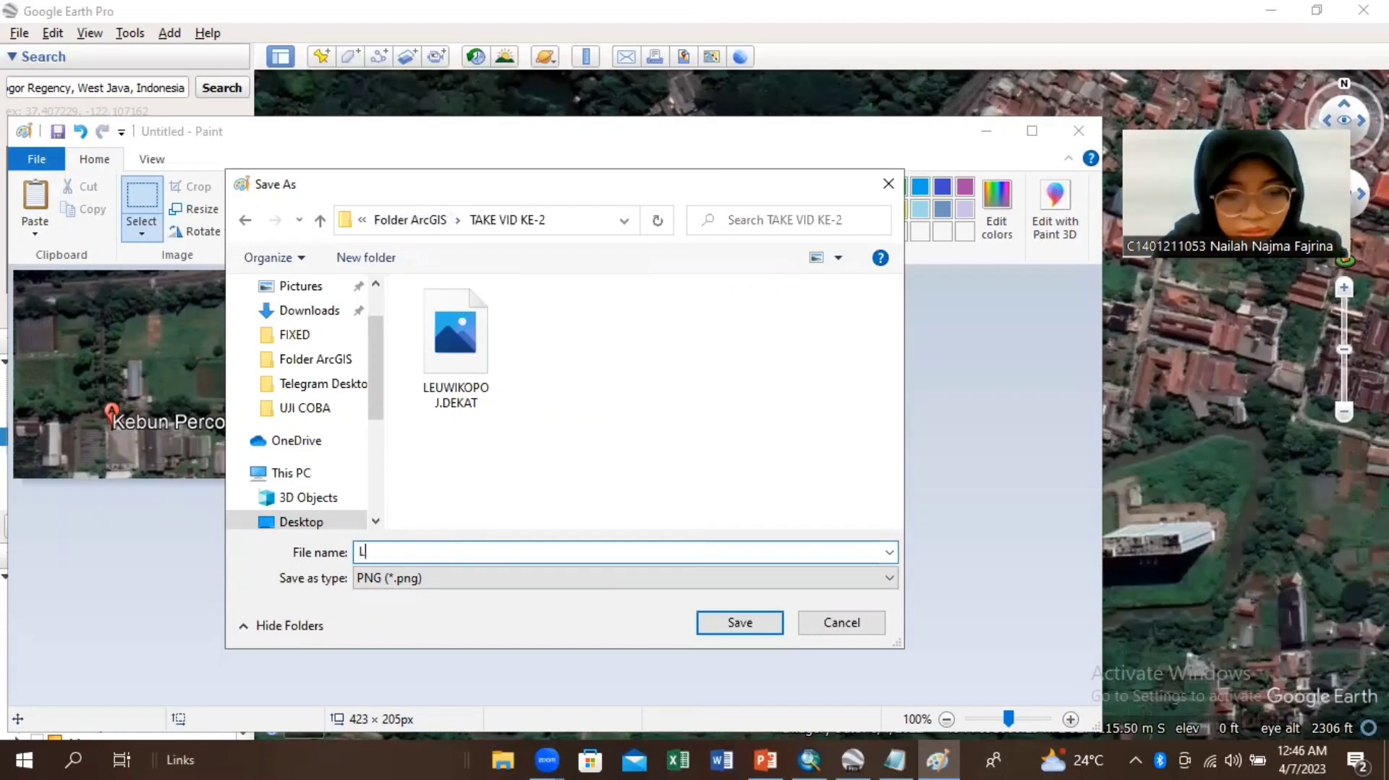
{"action": "type", "text": "euwikopo"}
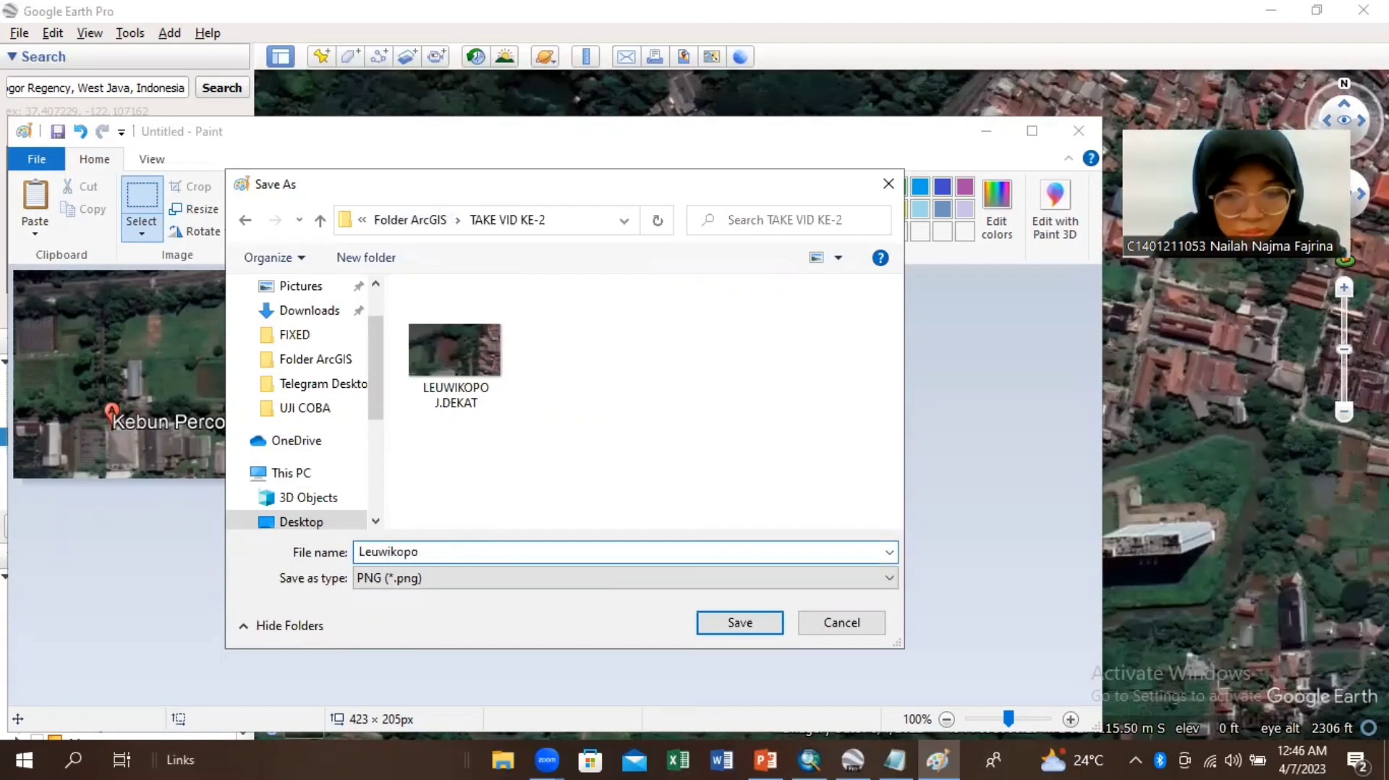
{"action": "type", "text": " J.jauh"}
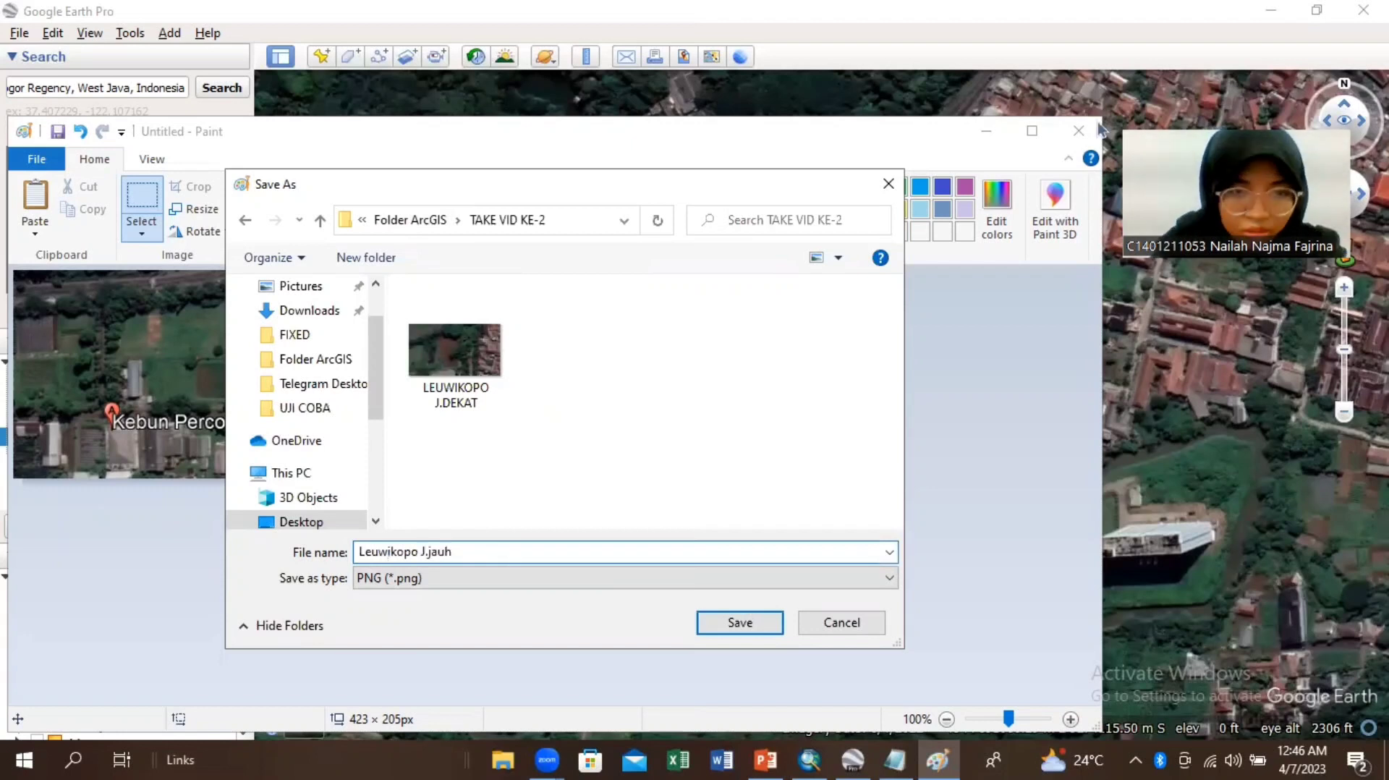
{"action": "key", "text": "Return"}
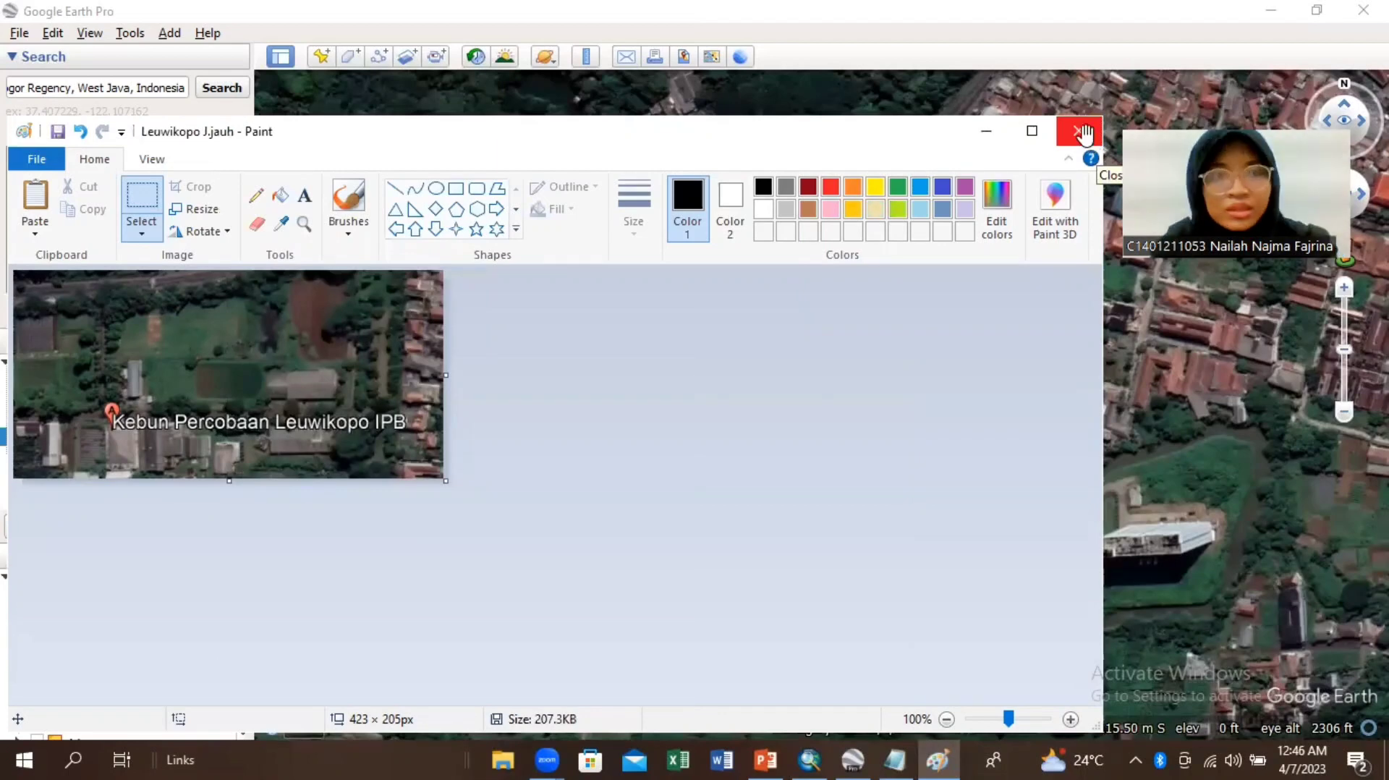
{"action": "left_click", "coordinate": [1081, 131]}
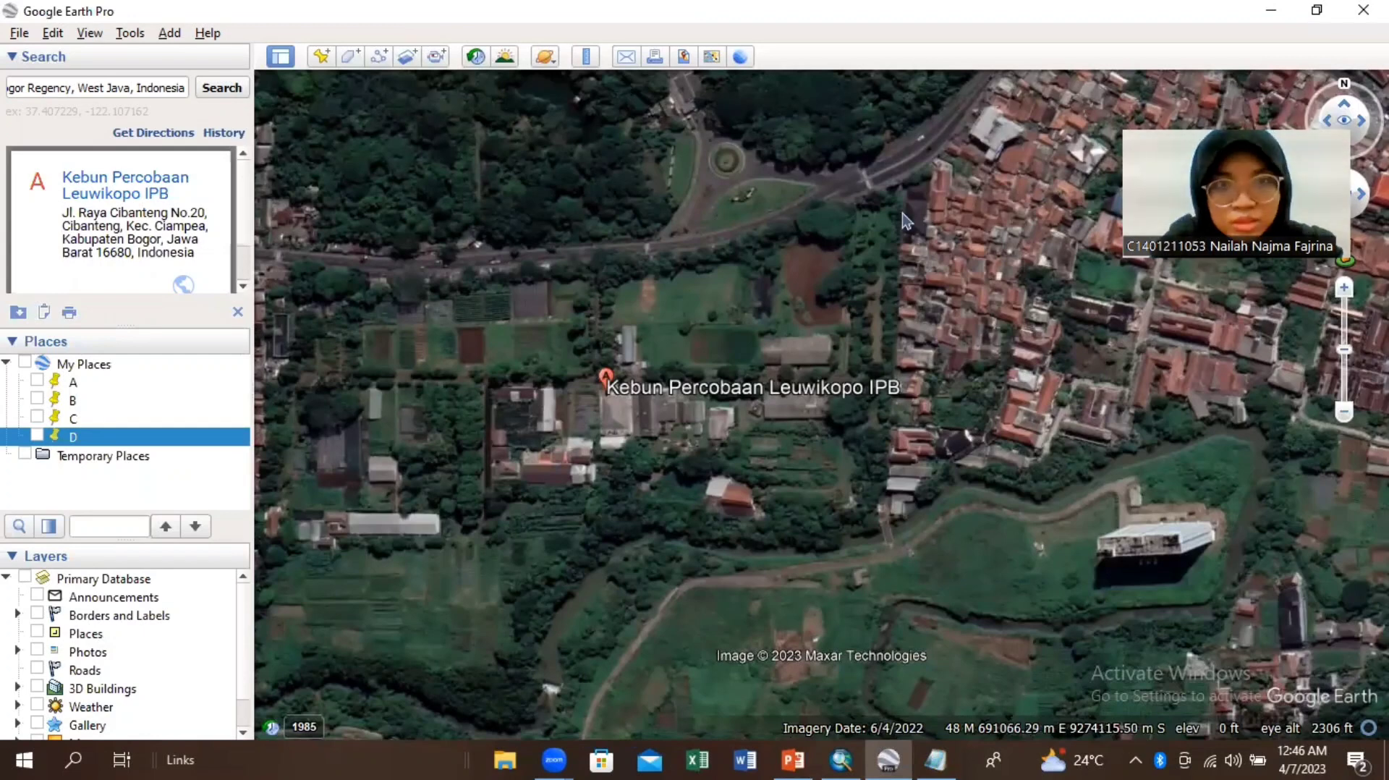
Step: Switch to ArcMap and check in the list of toolbars that Georeferencing is turned on
{"action": "left_click_drag", "start_coordinate": [902, 213], "coordinate": [902, 213]}
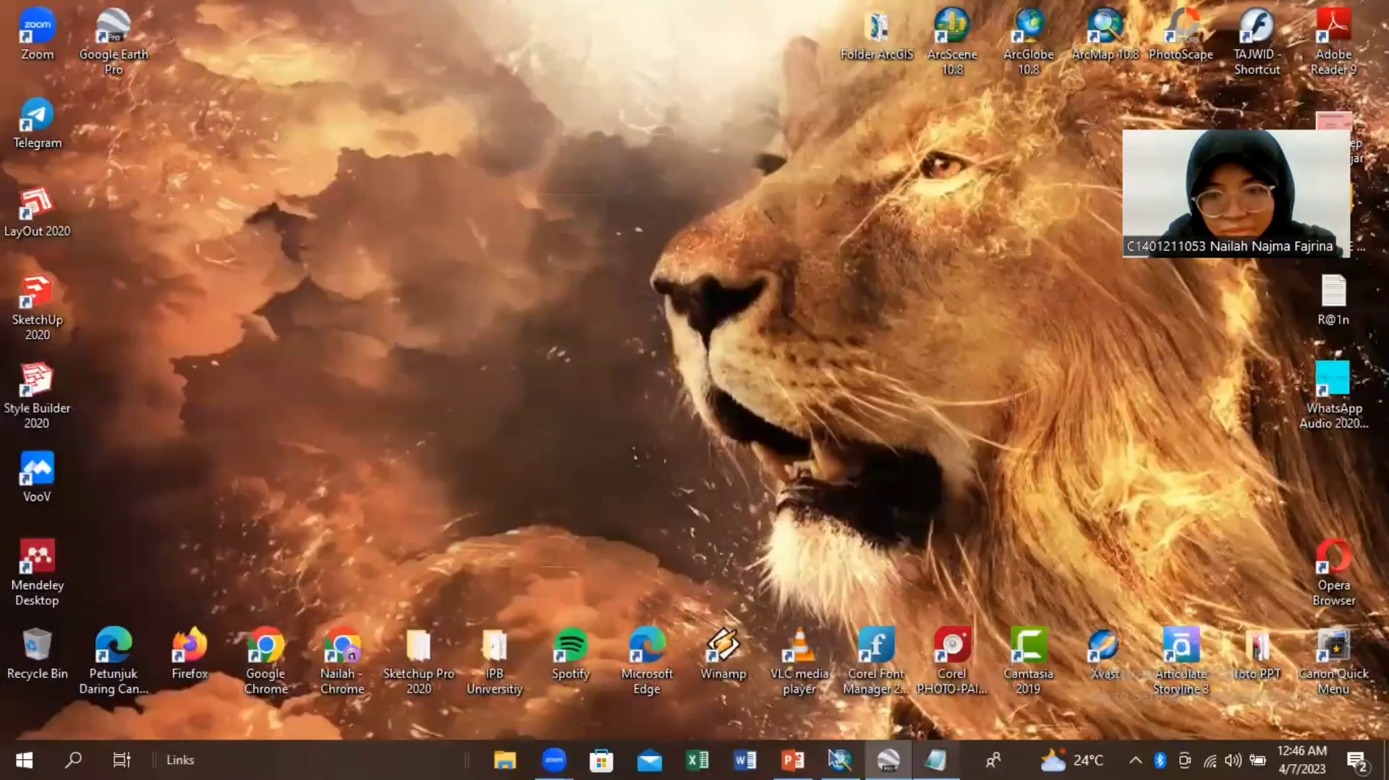
{"action": "left_click", "coordinate": [840, 760]}
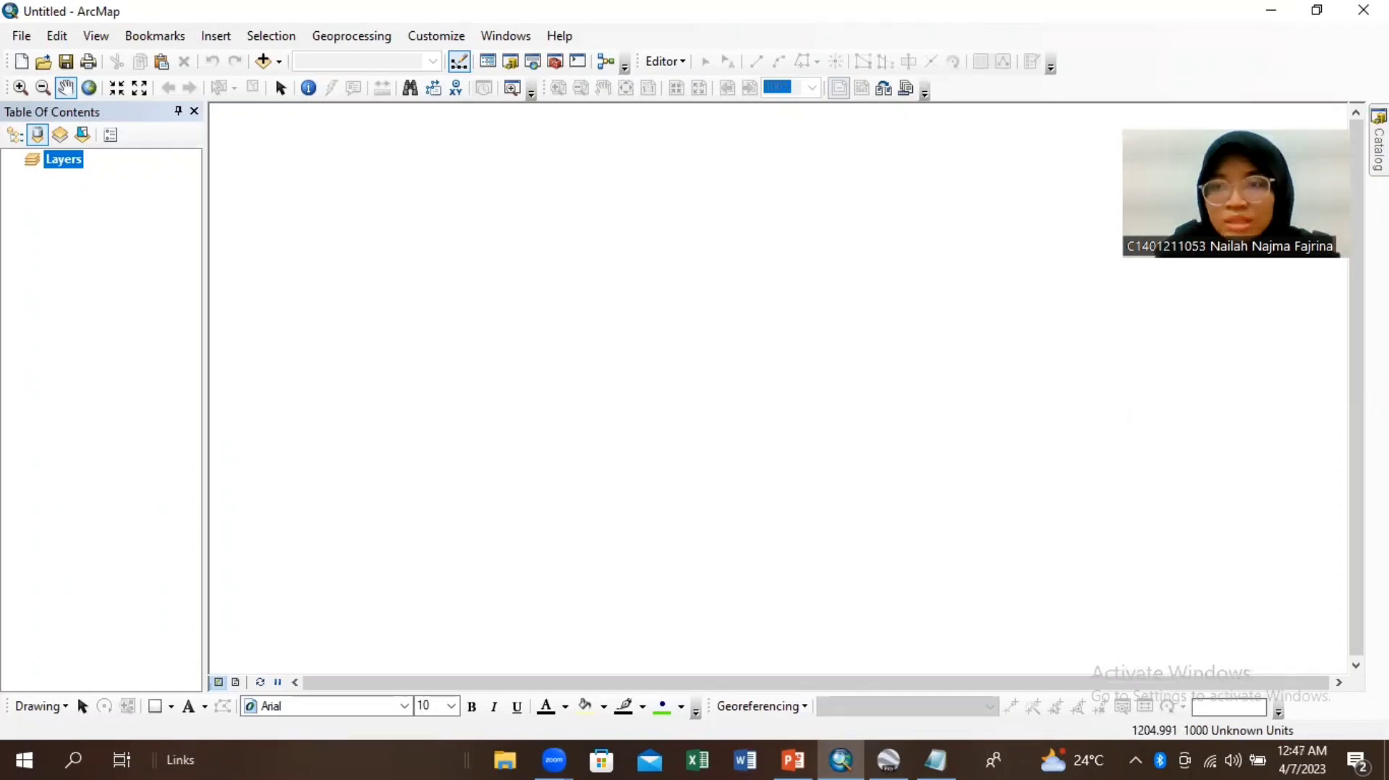
{"action": "right_click", "coordinate": [1379, 168]}
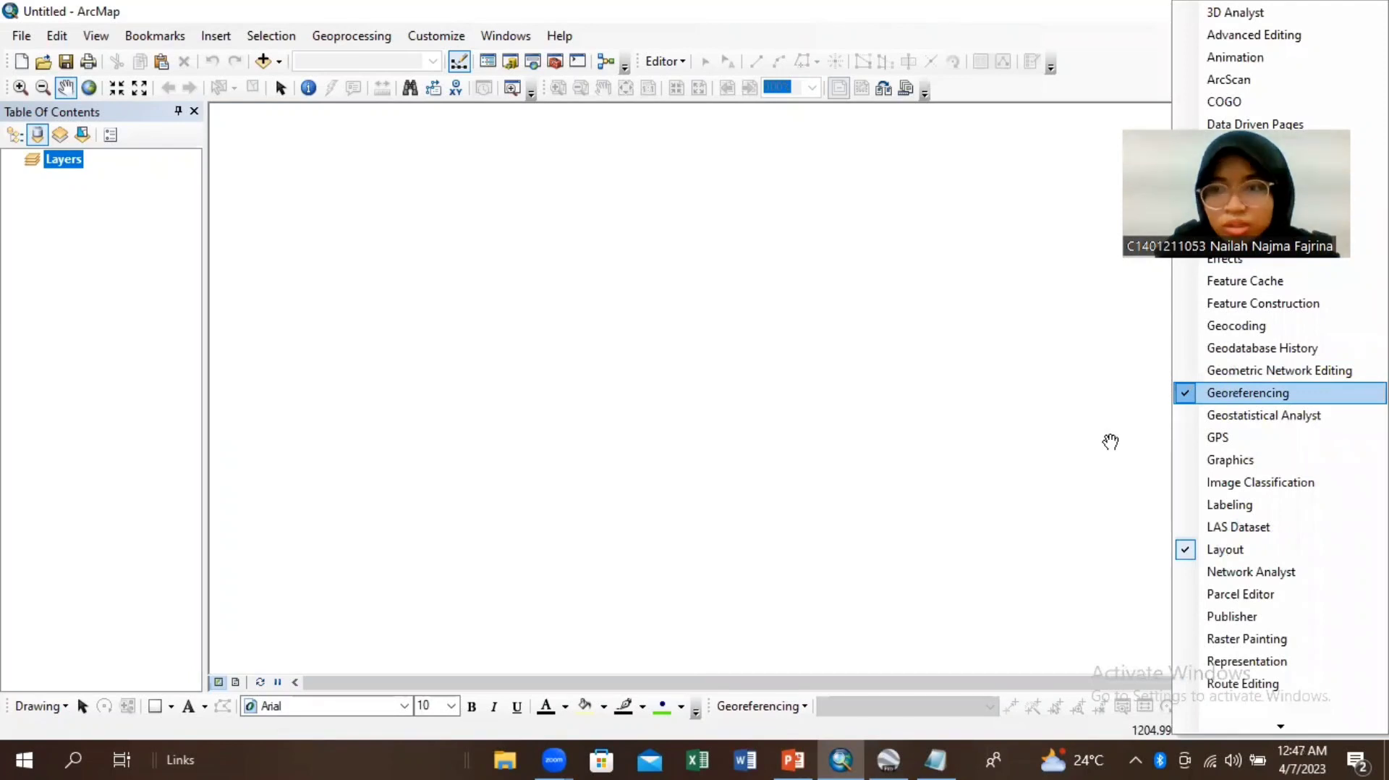
{"action": "left_click", "coordinate": [993, 91]}
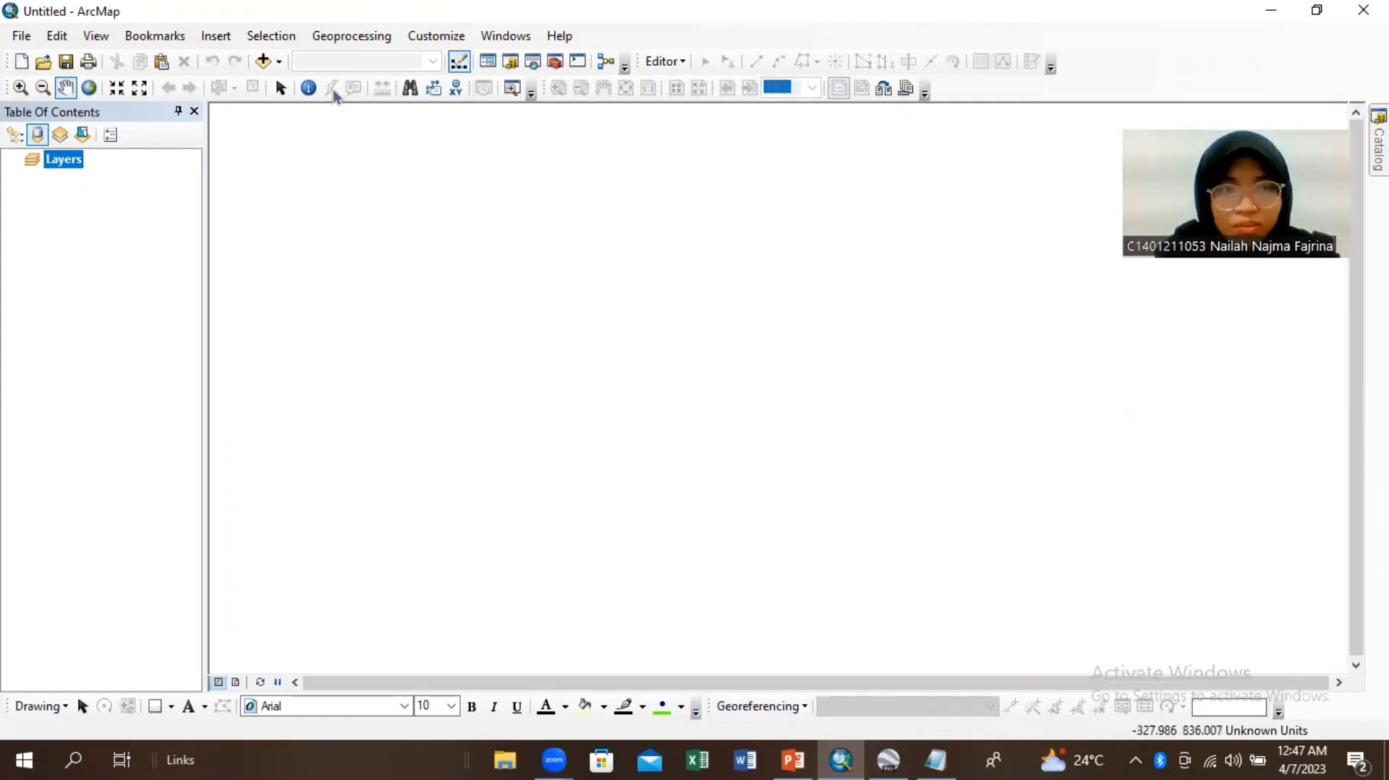
Step: Add LEUWIKOPO J.DEKAT.png from the TAKE VID KE-2 folder to the map, building its pyramids and accepting the missing spatial reference
{"action": "left_click", "coordinate": [267, 62]}
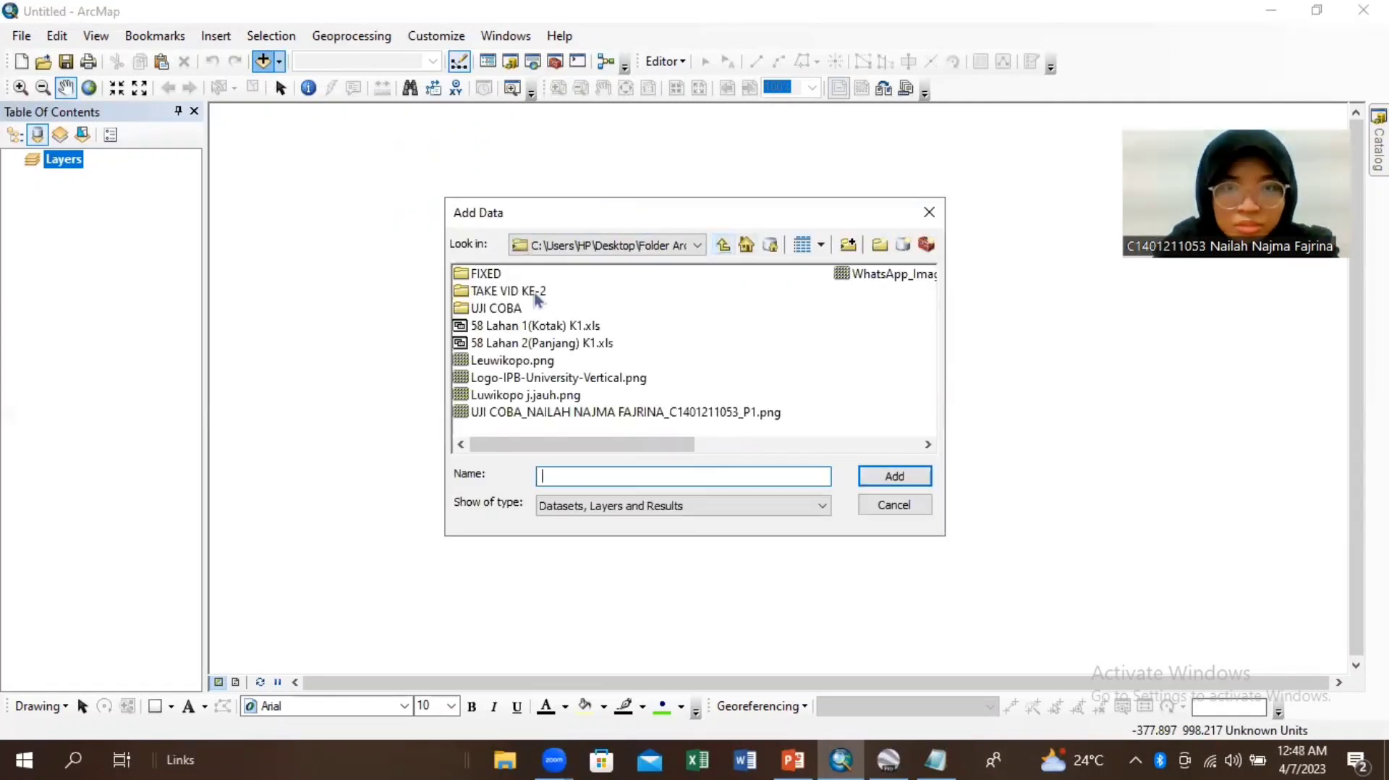
{"action": "double_click", "coordinate": [536, 293]}
{"action": "left_click", "coordinate": [581, 279]}
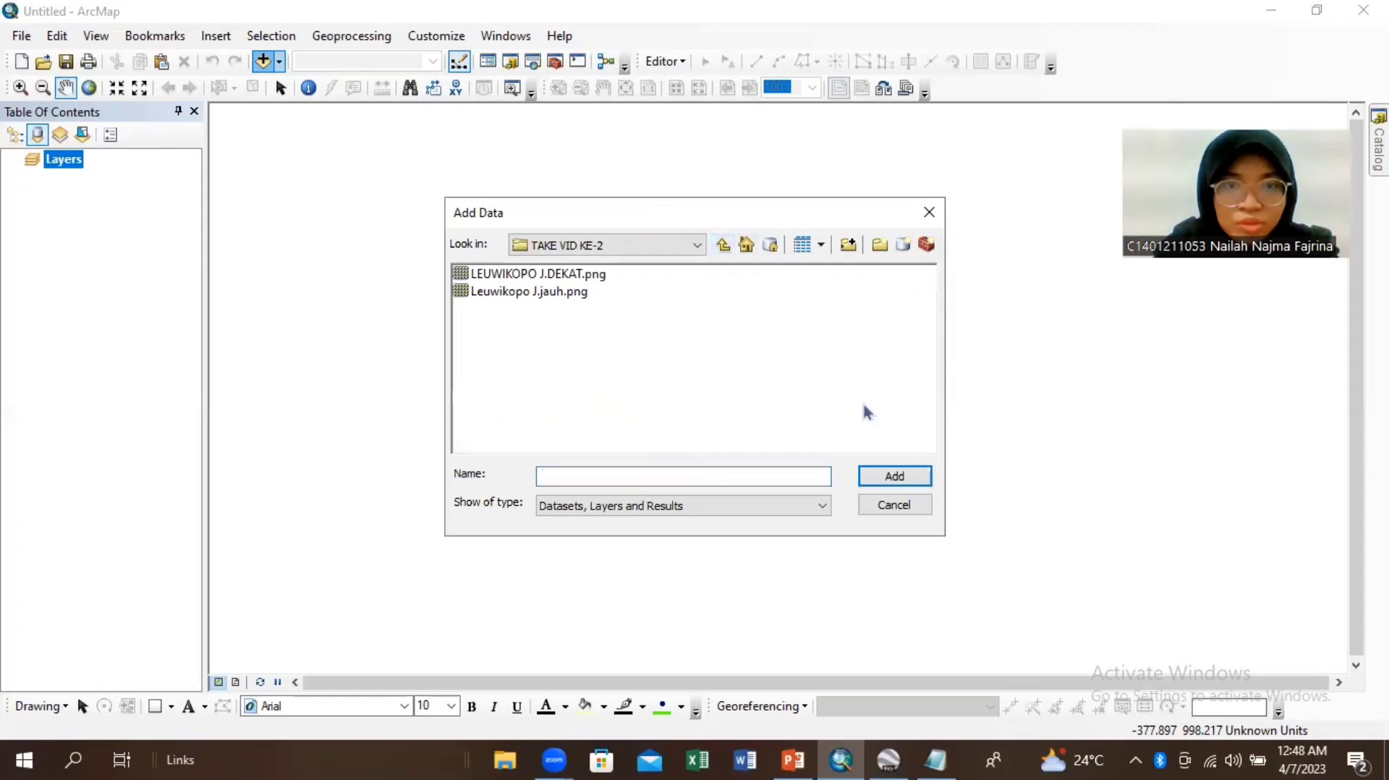
{"action": "left_click", "coordinate": [896, 477]}
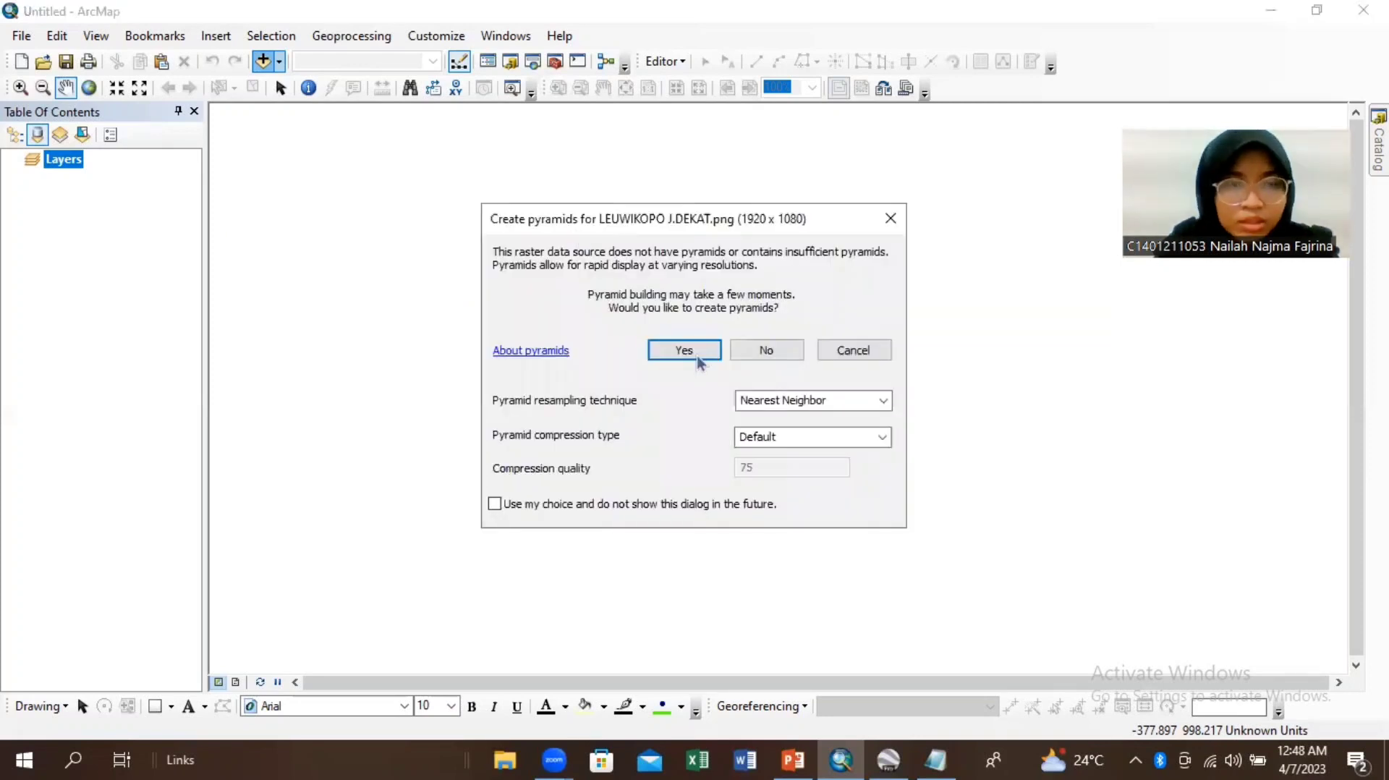
{"action": "left_click", "coordinate": [696, 351]}
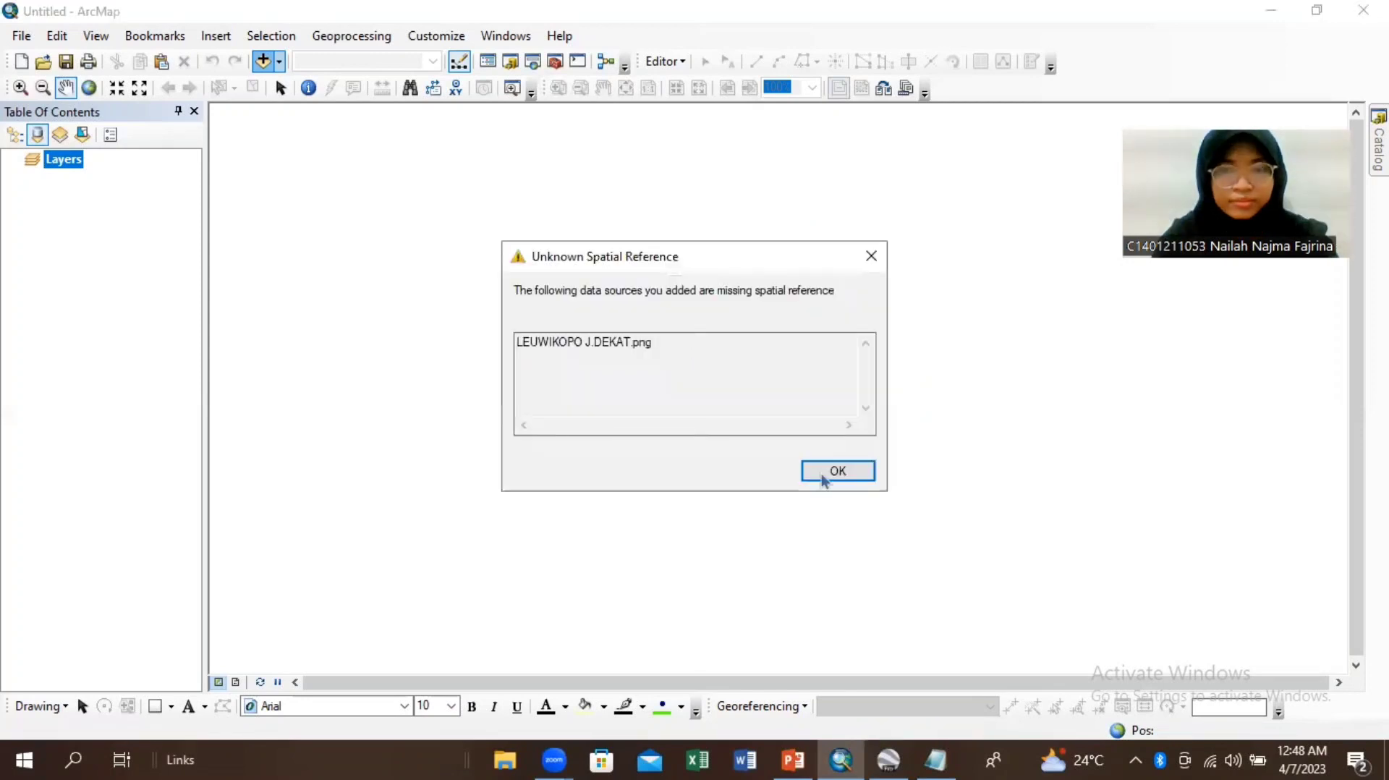
{"action": "left_click", "coordinate": [823, 476]}
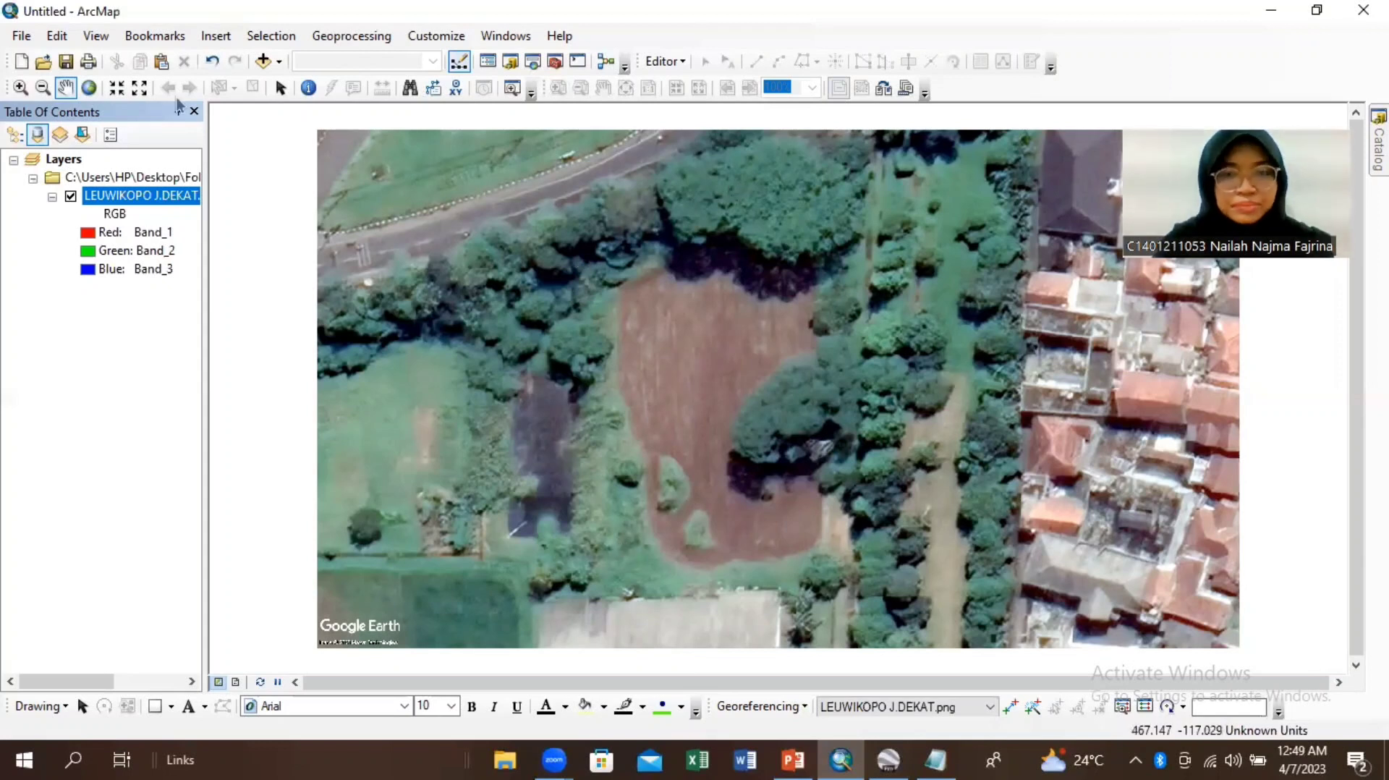
Step: Zoom in on the trees at the northwest corner of the brown field and activate Add Control Points
{"action": "left_click", "coordinate": [21, 87]}
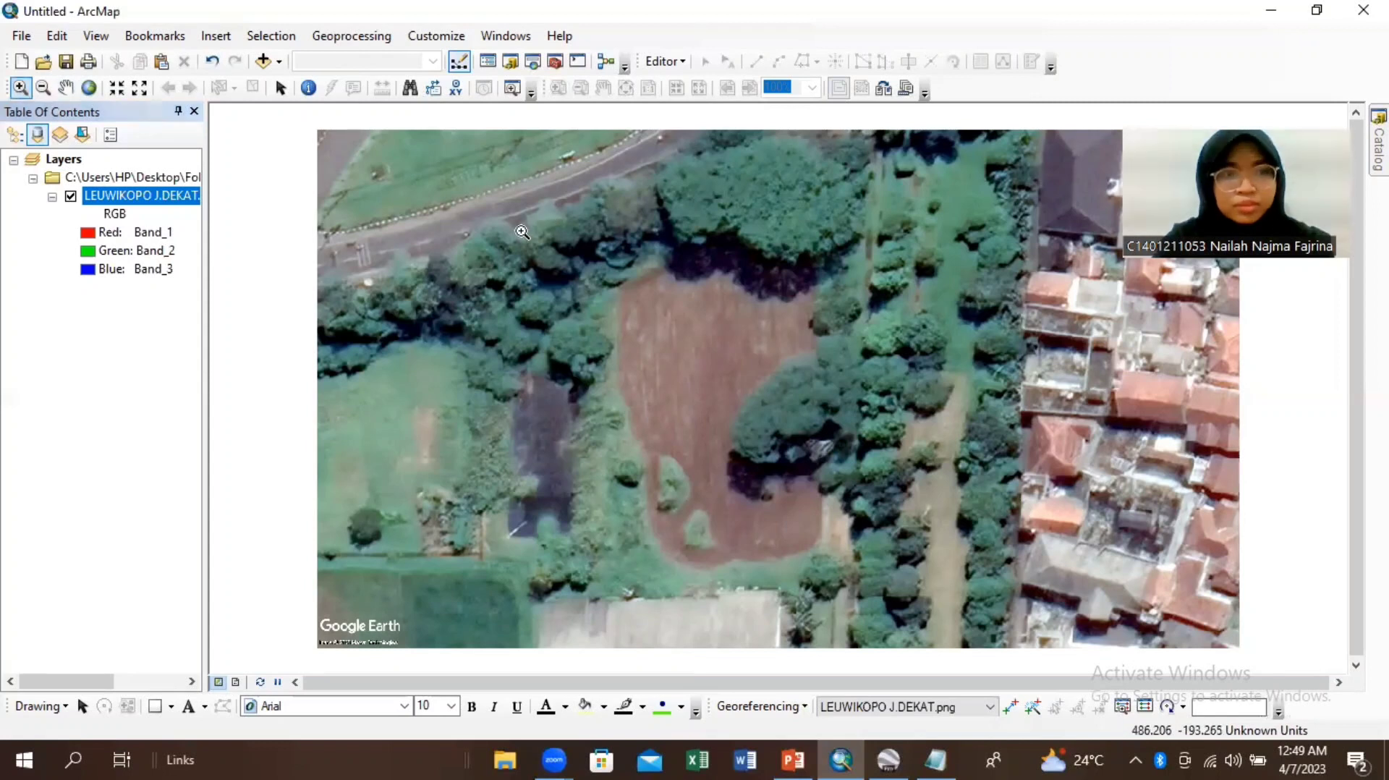
{"action": "mouse_move", "coordinate": [523, 233]}
{"action": "left_mouse_down"}
{"action": "mouse_move", "coordinate": [685, 324]}
{"action": "mouse_move", "coordinate": [634, 256]}
{"action": "mouse_move", "coordinate": [656, 306]}
{"action": "mouse_move", "coordinate": [681, 317]}
{"action": "left_mouse_up"}
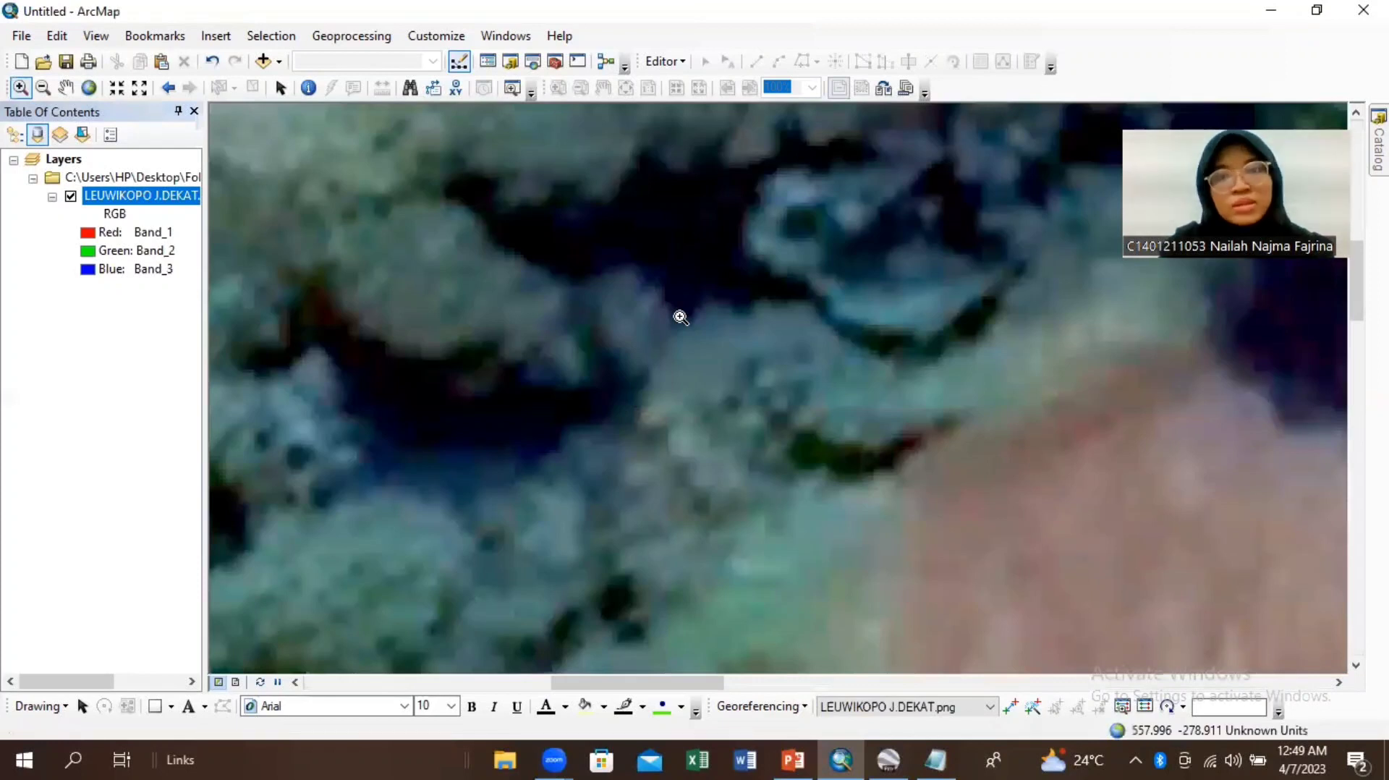
{"action": "left_click", "coordinate": [1018, 706]}
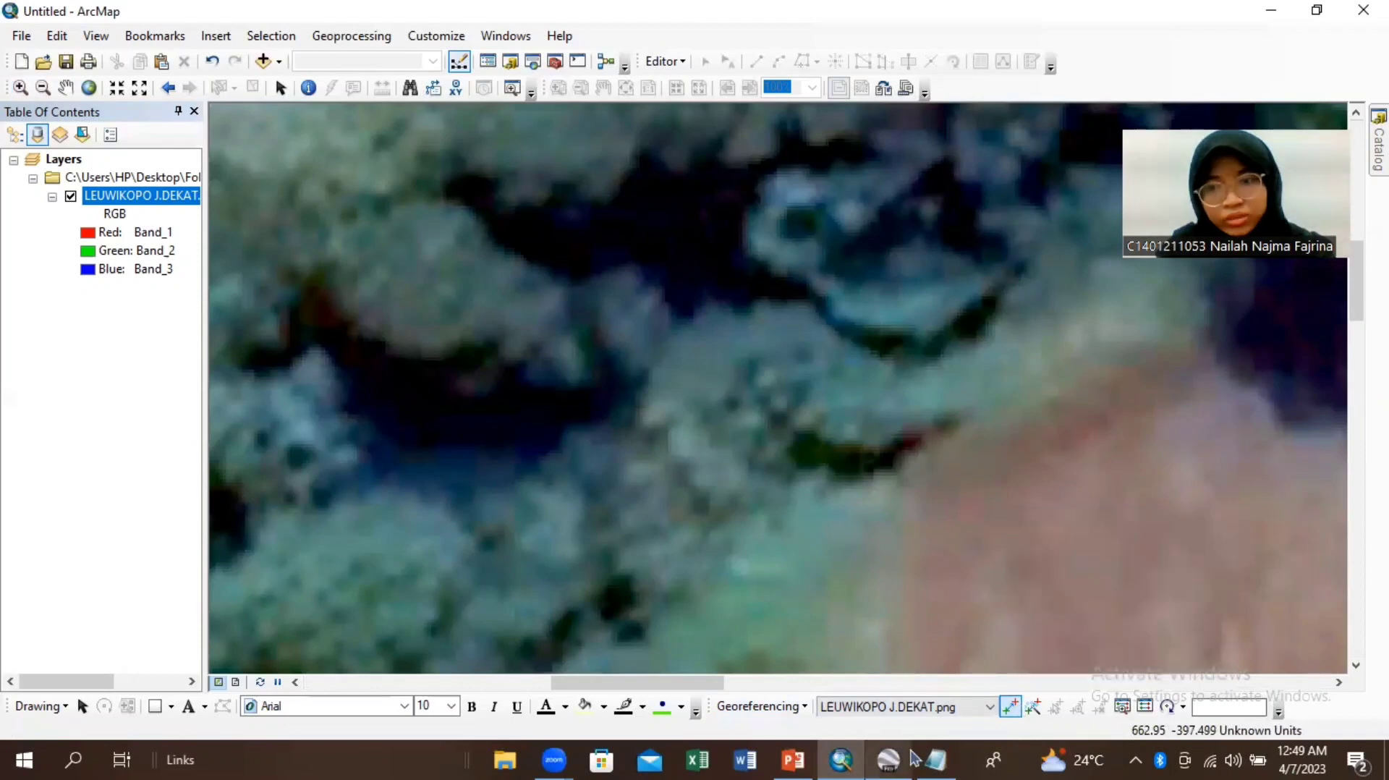
Step: Compare marker A's surroundings in Google Earth with the zoomed ArcMap image and check A's coordinates in Notepad
{"action": "left_click", "coordinate": [903, 757]}
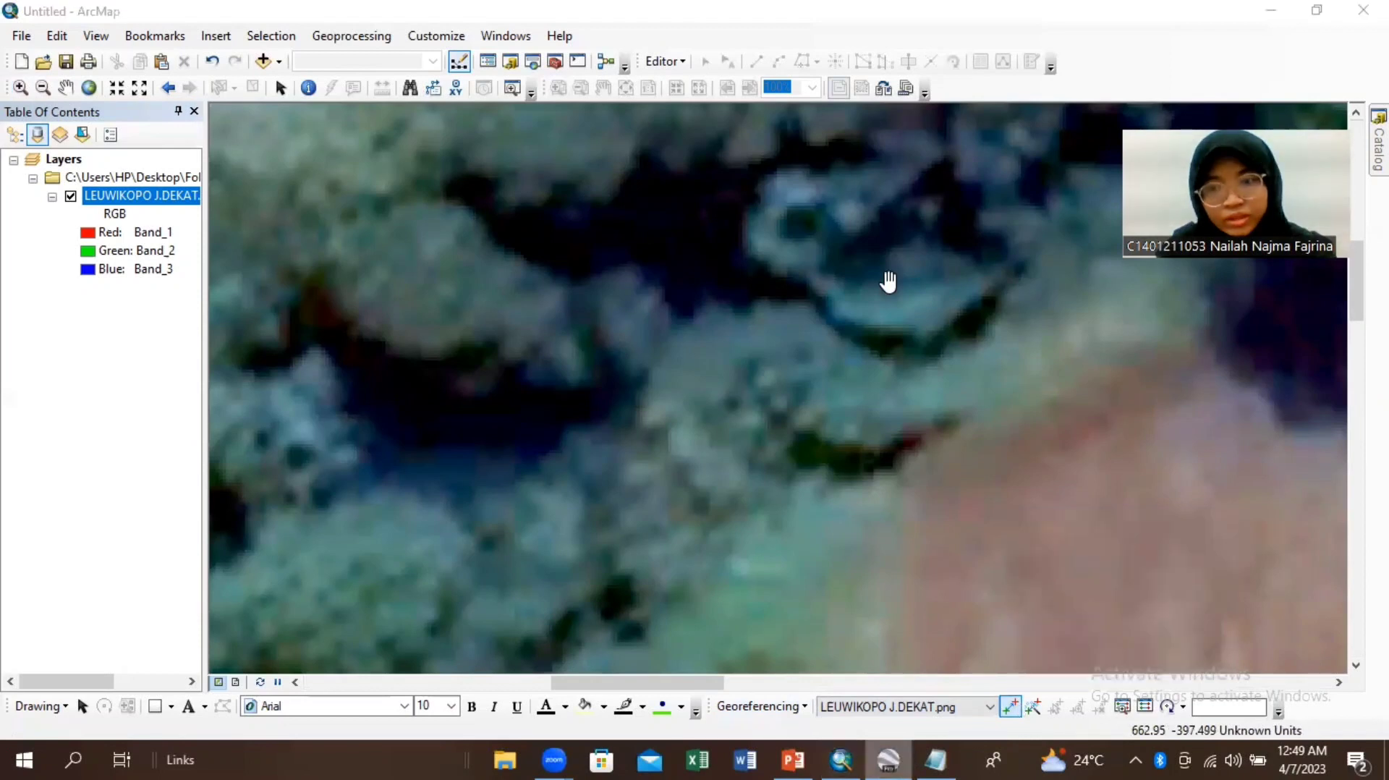
{"action": "left_click", "coordinate": [945, 208]}
{"action": "double_click", "coordinate": [65, 437]}
{"action": "left_click", "coordinate": [1344, 288]}
{"action": "left_click", "coordinate": [90, 33]}
{"action": "mouse_move", "coordinate": [145, 393]}
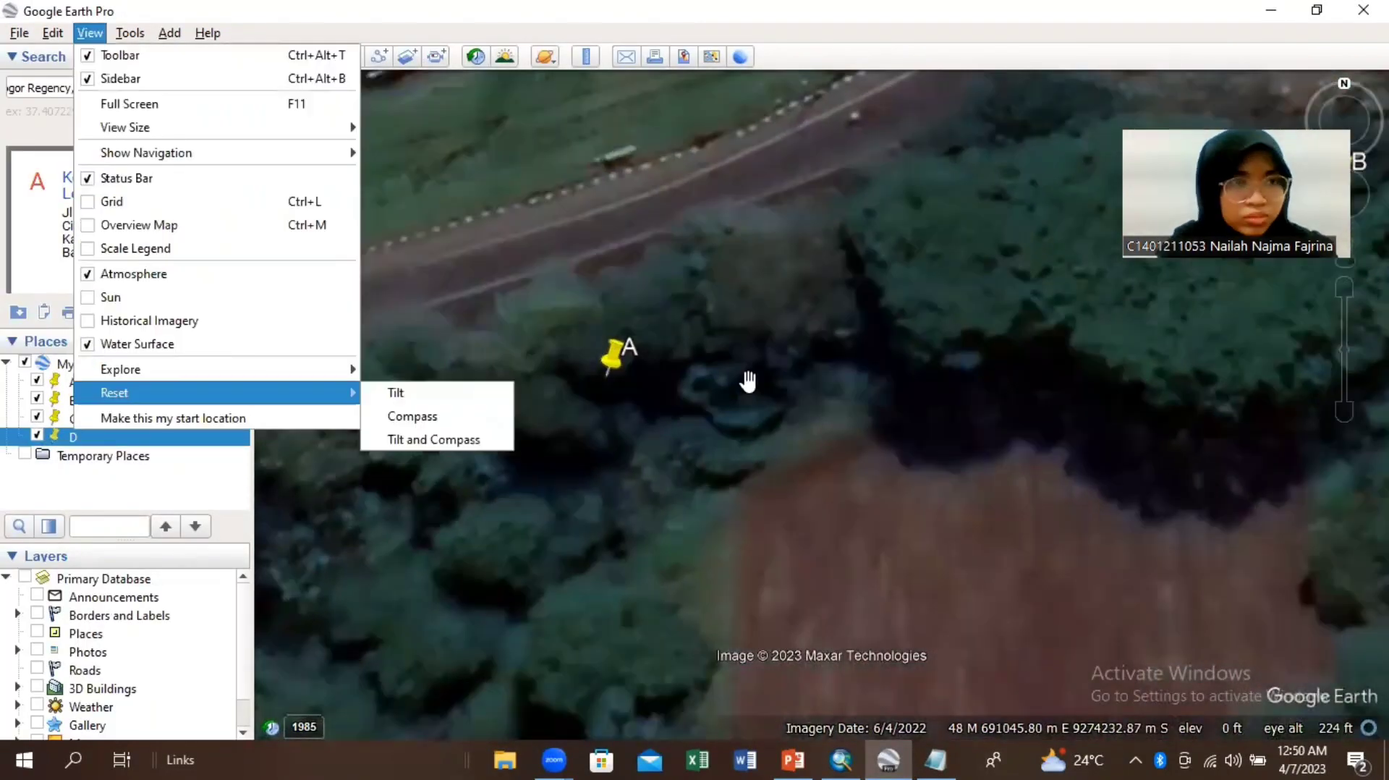
{"action": "left_click", "coordinate": [748, 381]}
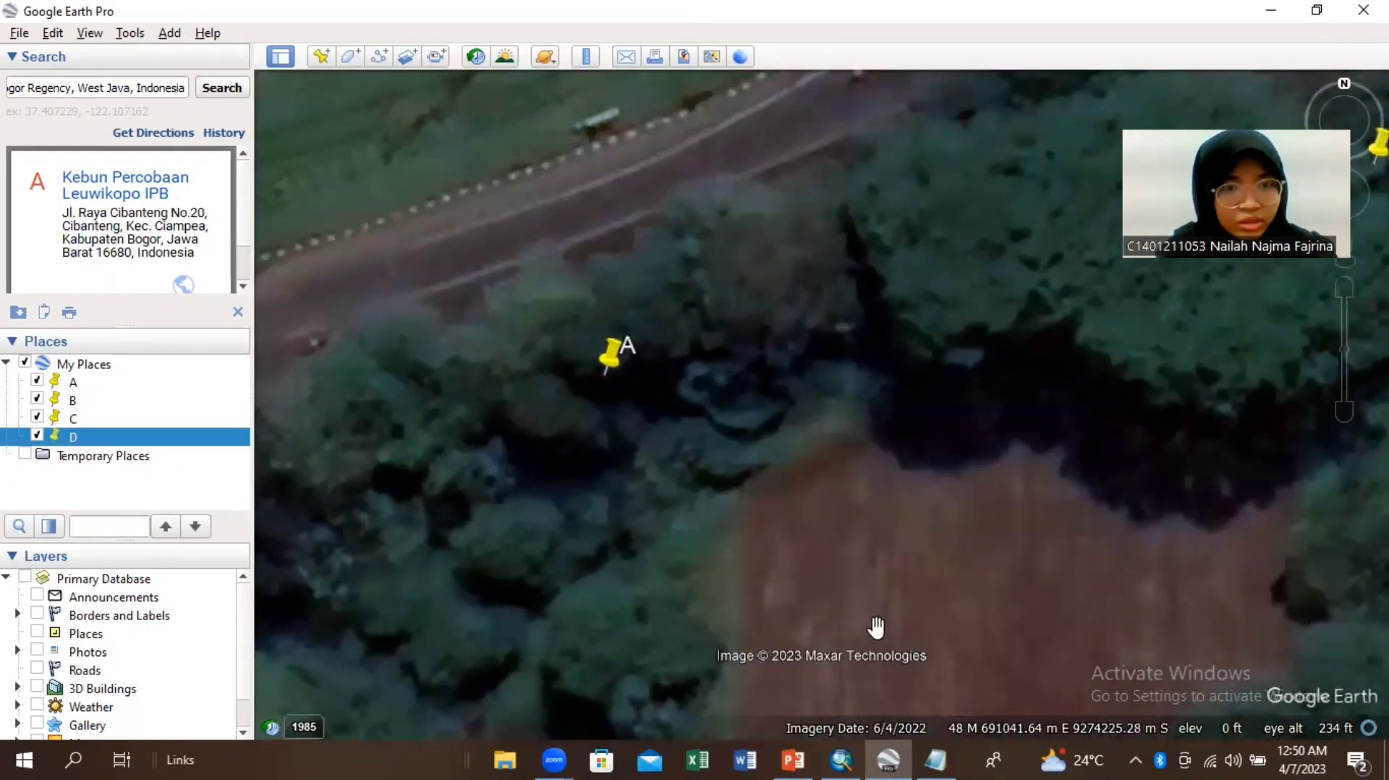
{"action": "left_click", "coordinate": [953, 758]}
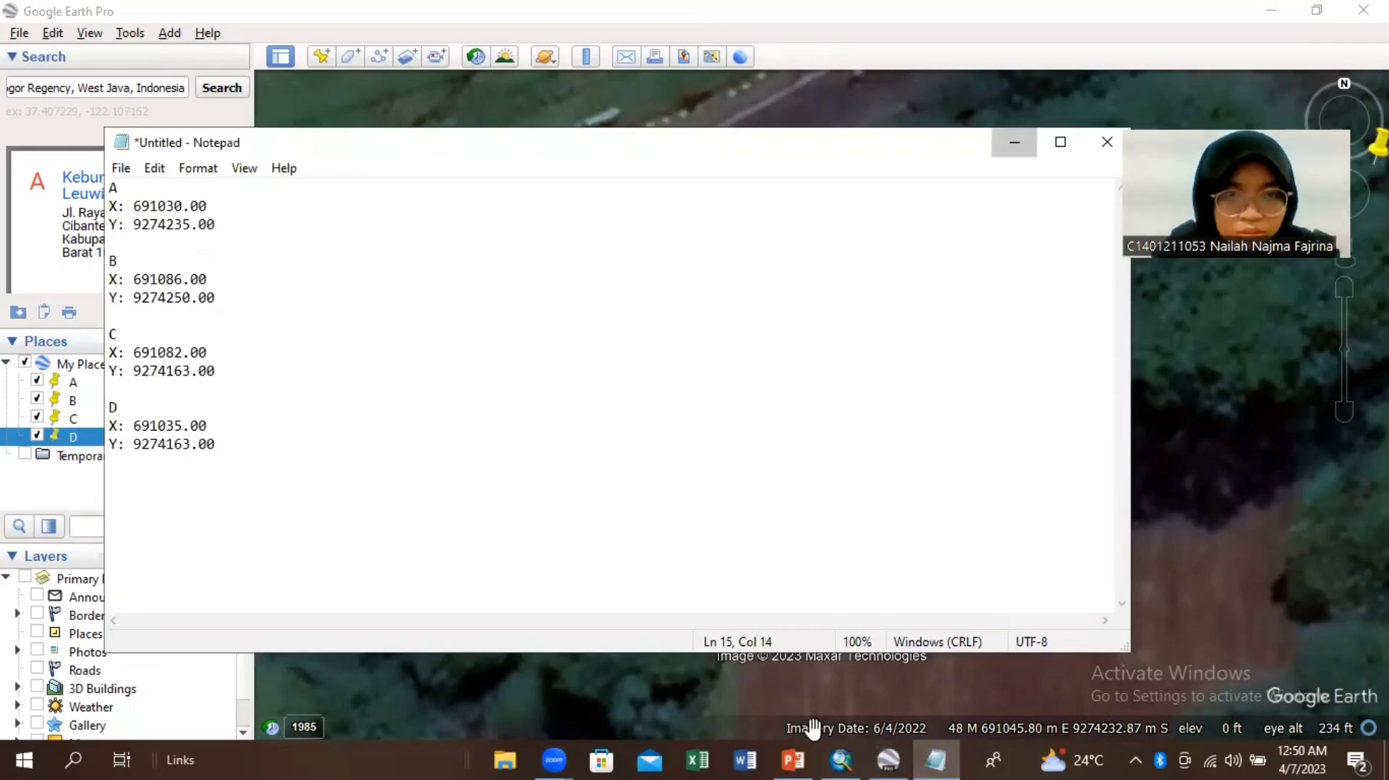
{"action": "left_click", "coordinate": [841, 758]}
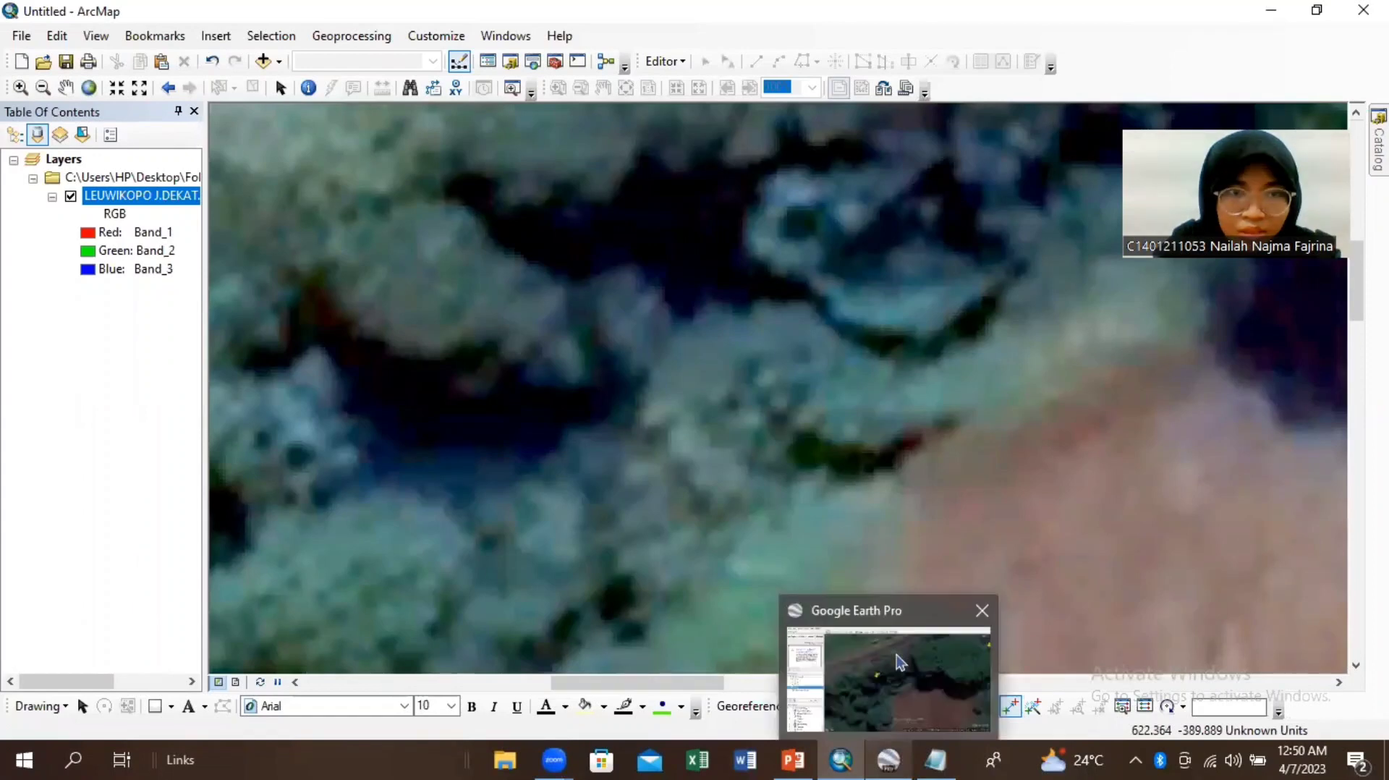
{"action": "left_click", "coordinate": [861, 758]}
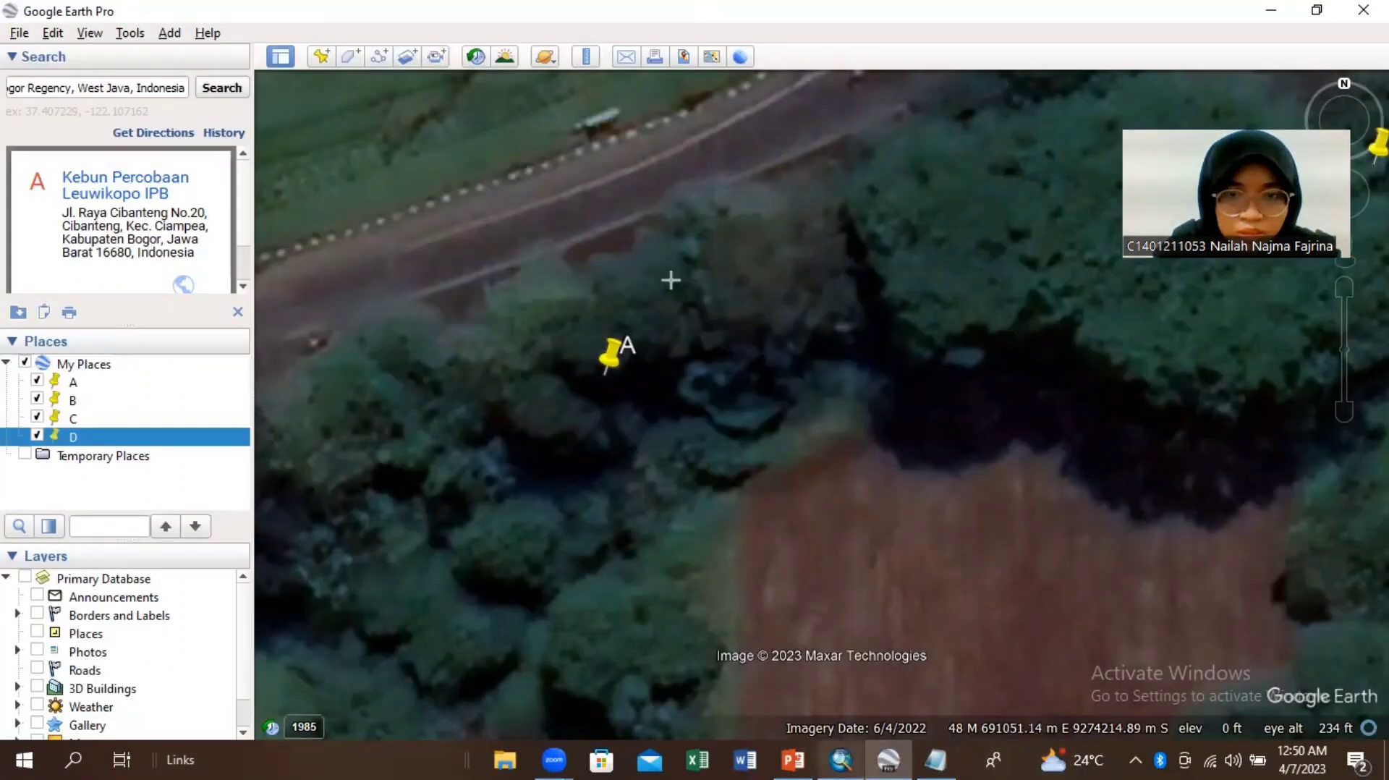
{"action": "key", "text": "alt+Tab"}
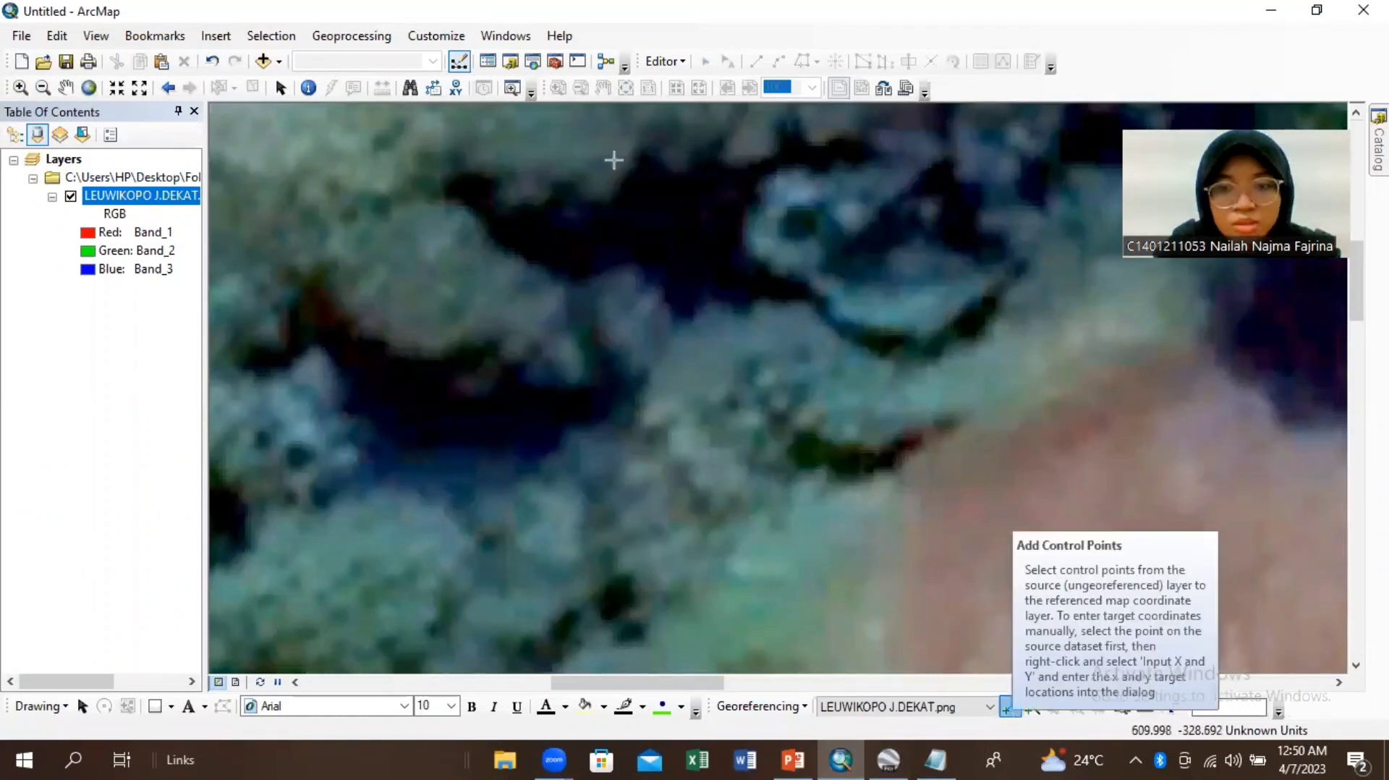
Step: Place the first control point at marker A's location and enter 691030 from the Notepad list as its X coordinate
{"action": "left_click", "coordinate": [573, 190]}
{"action": "right_click", "coordinate": [617, 247]}
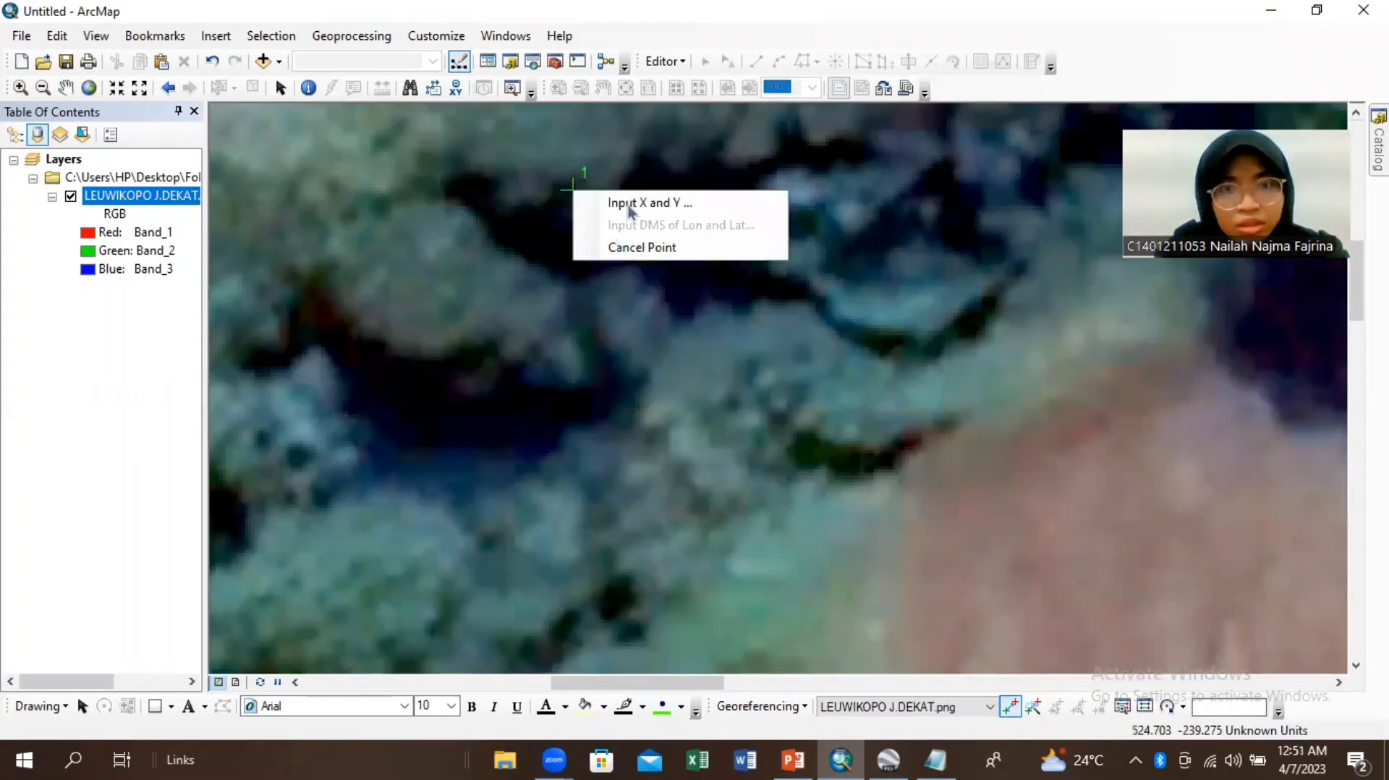
{"action": "left_click", "coordinate": [630, 210]}
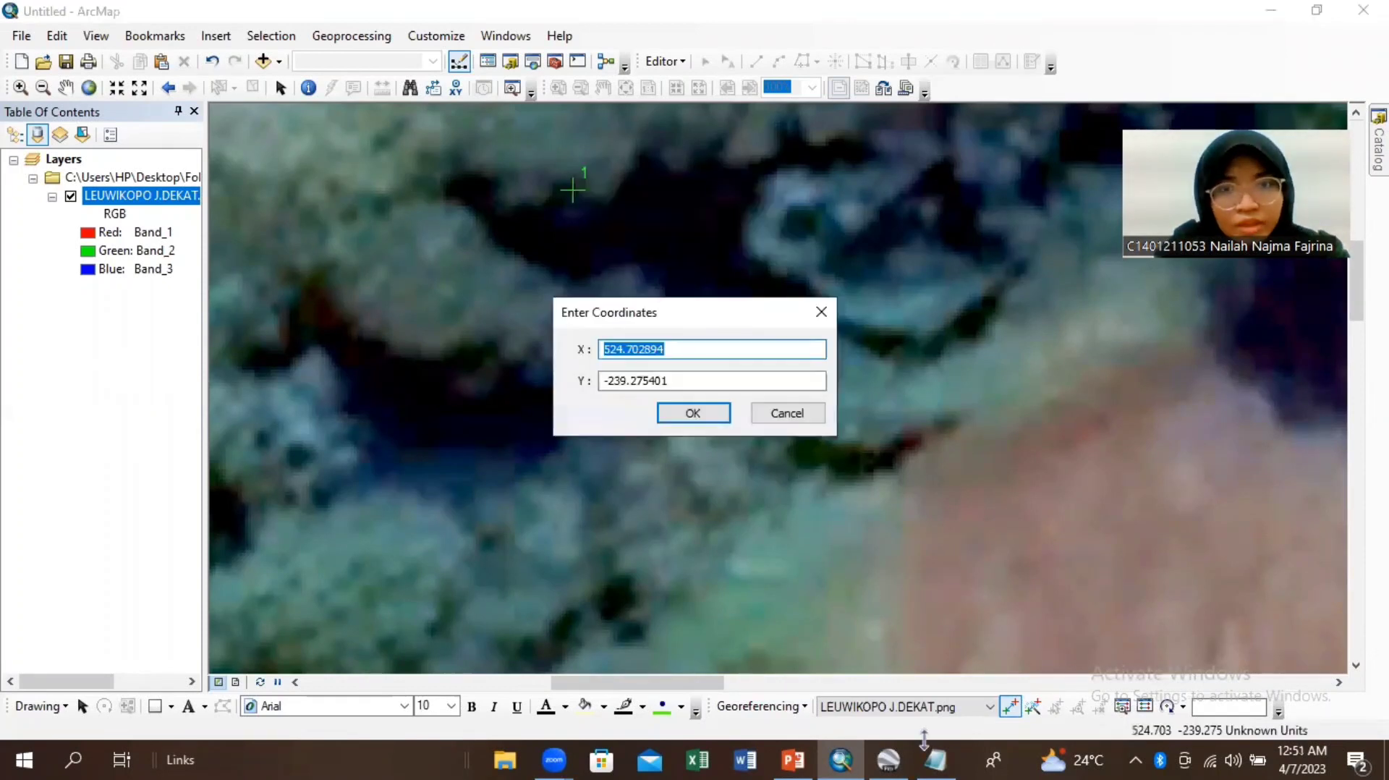
{"action": "left_click", "coordinate": [936, 760]}
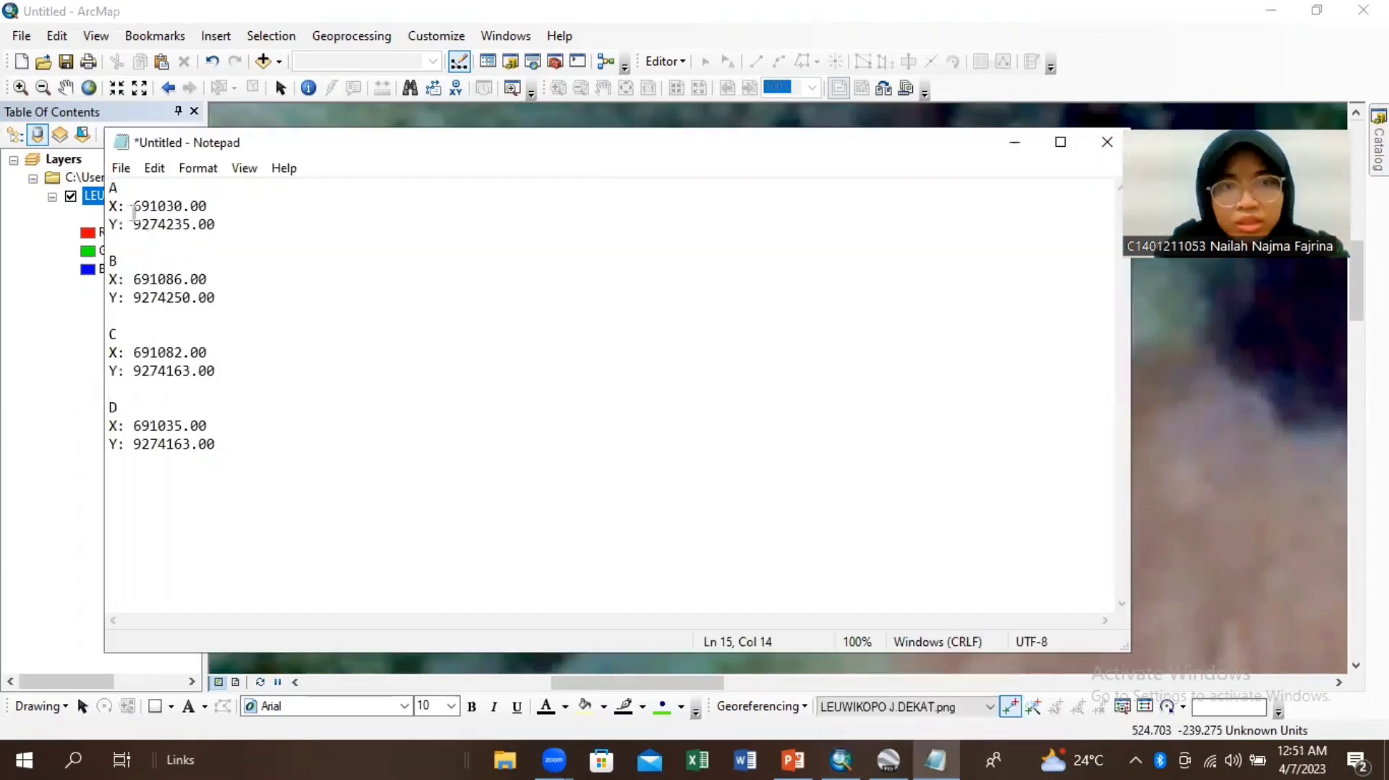
{"action": "double_click", "coordinate": [179, 207]}
{"action": "key", "text": "ctrl+c"}
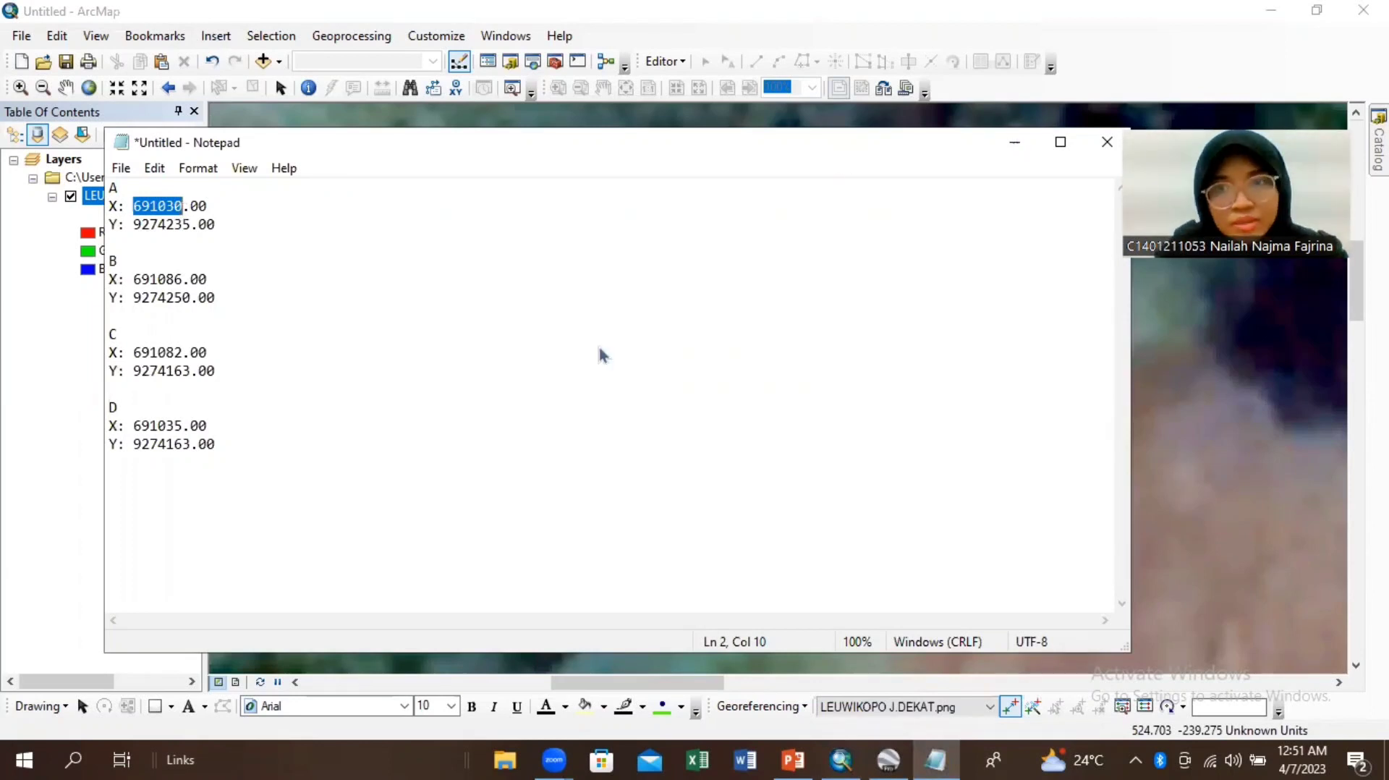
{"action": "key", "text": "alt+Tab"}
{"action": "key", "text": "ctrl+v"}
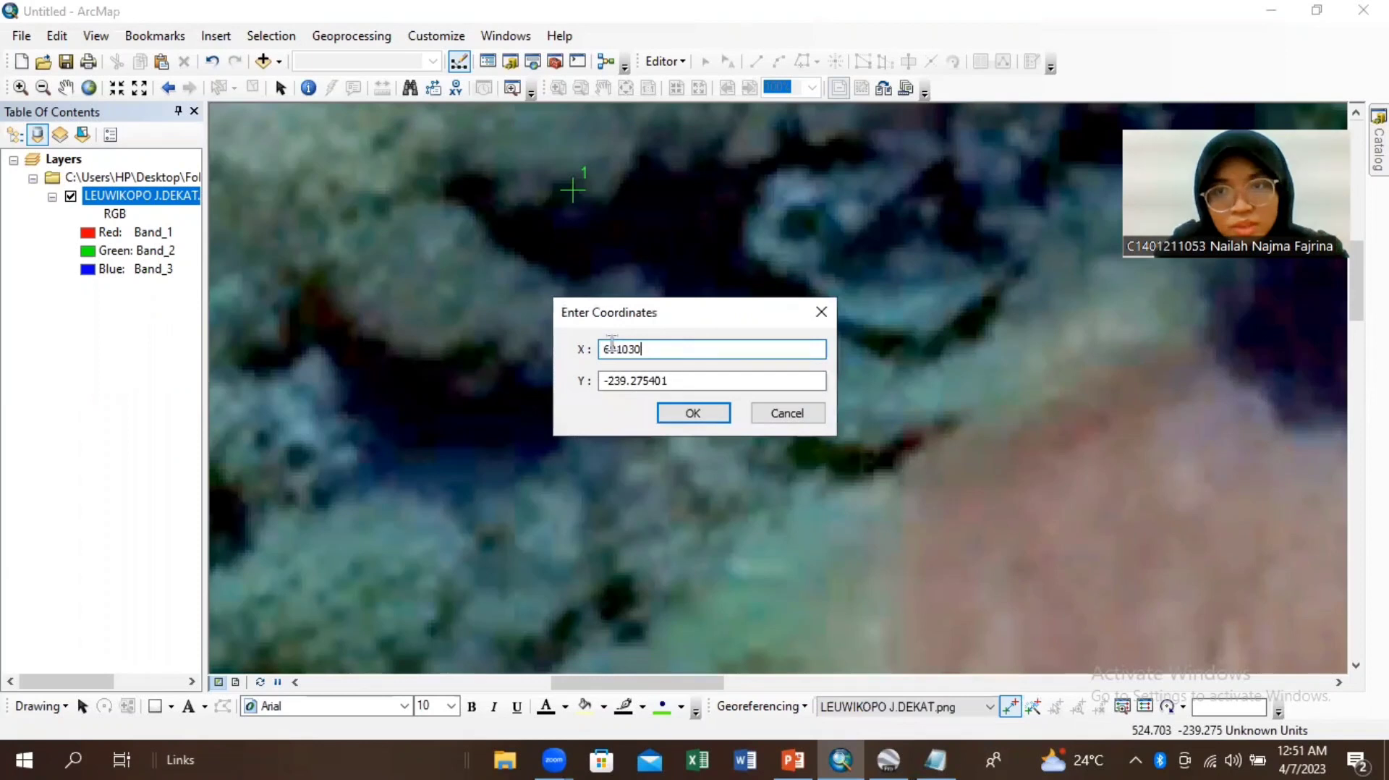
Step: Replace the control point's X coordinate with the full value 691030.00 copied from point A in Notepad
{"action": "key", "text": "alt+Tab"}
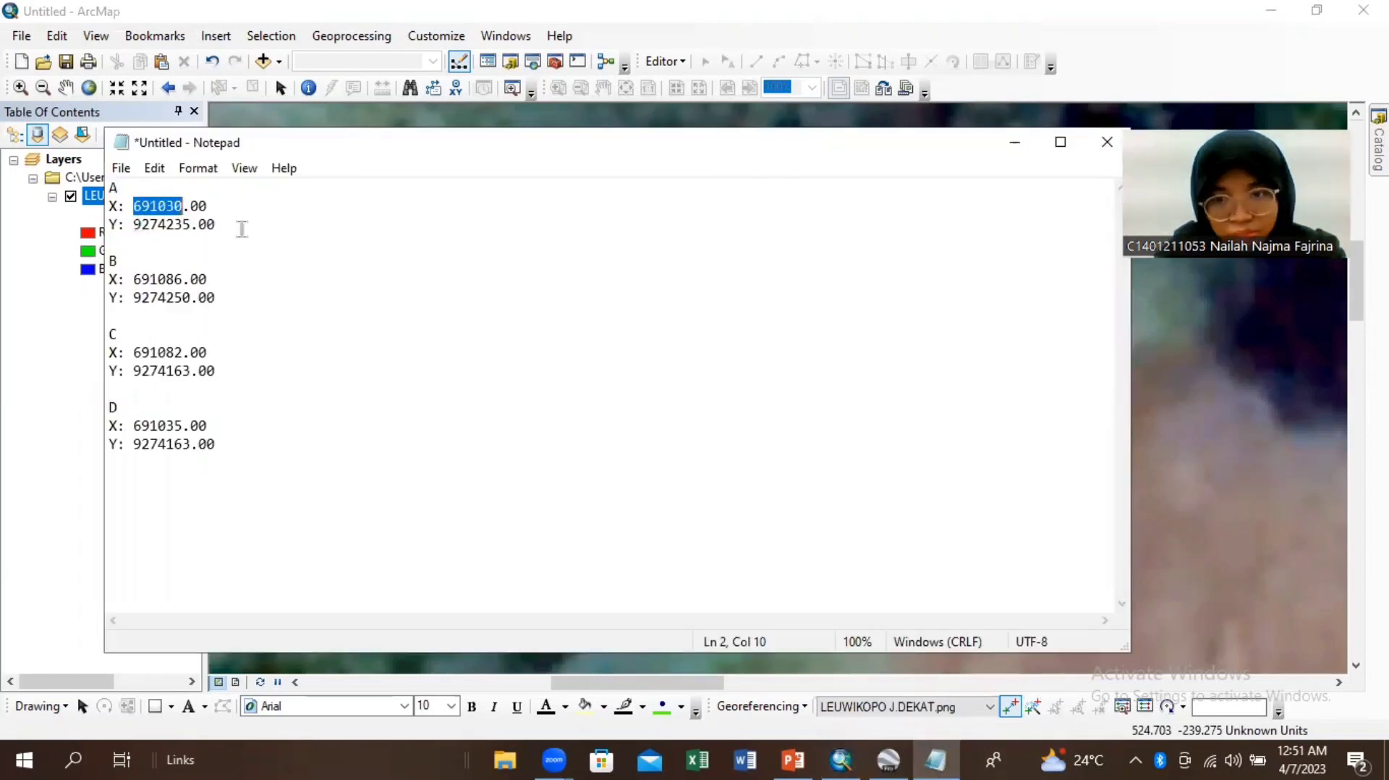
{"action": "left_click_drag", "start_coordinate": [141, 224], "coordinate": [239, 226]}
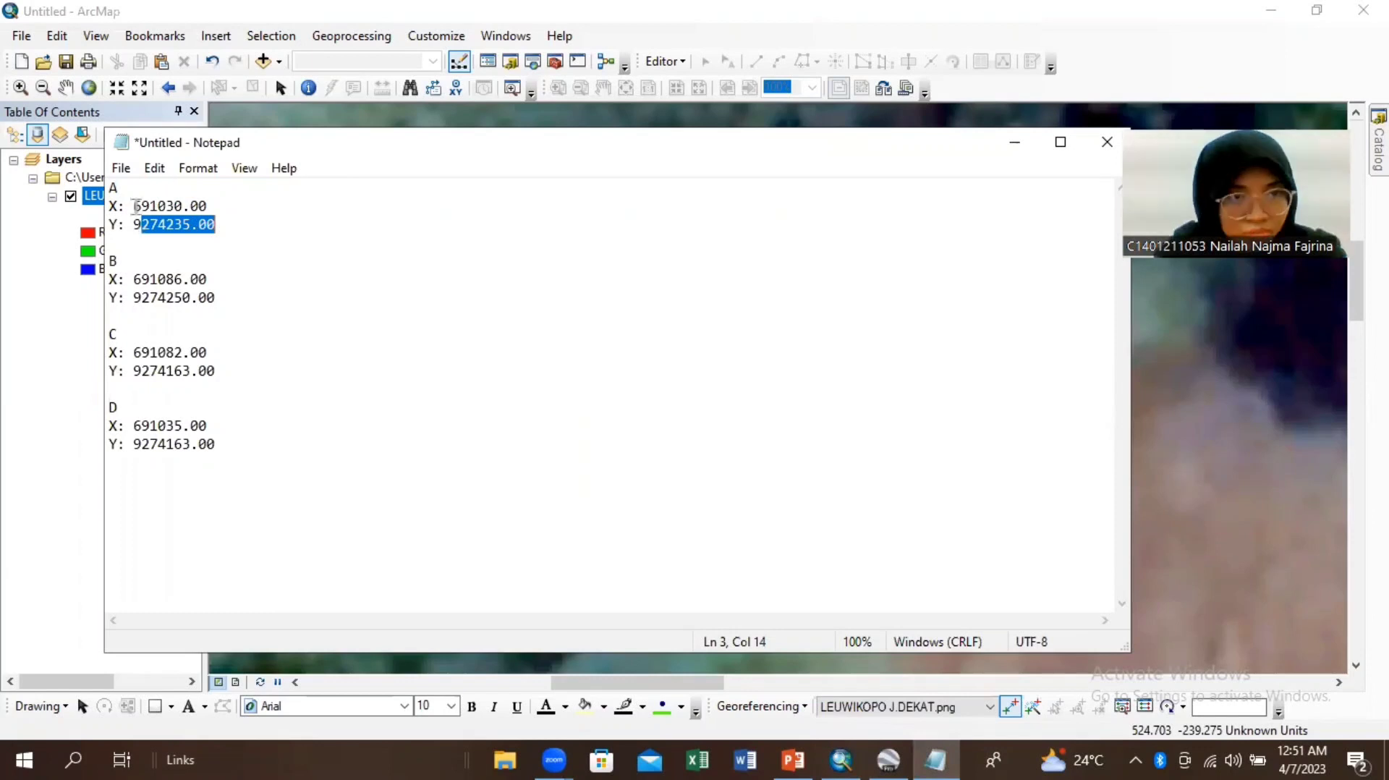
{"action": "left_click_drag", "start_coordinate": [134, 206], "coordinate": [209, 206]}
{"action": "key", "text": "ctrl+c"}
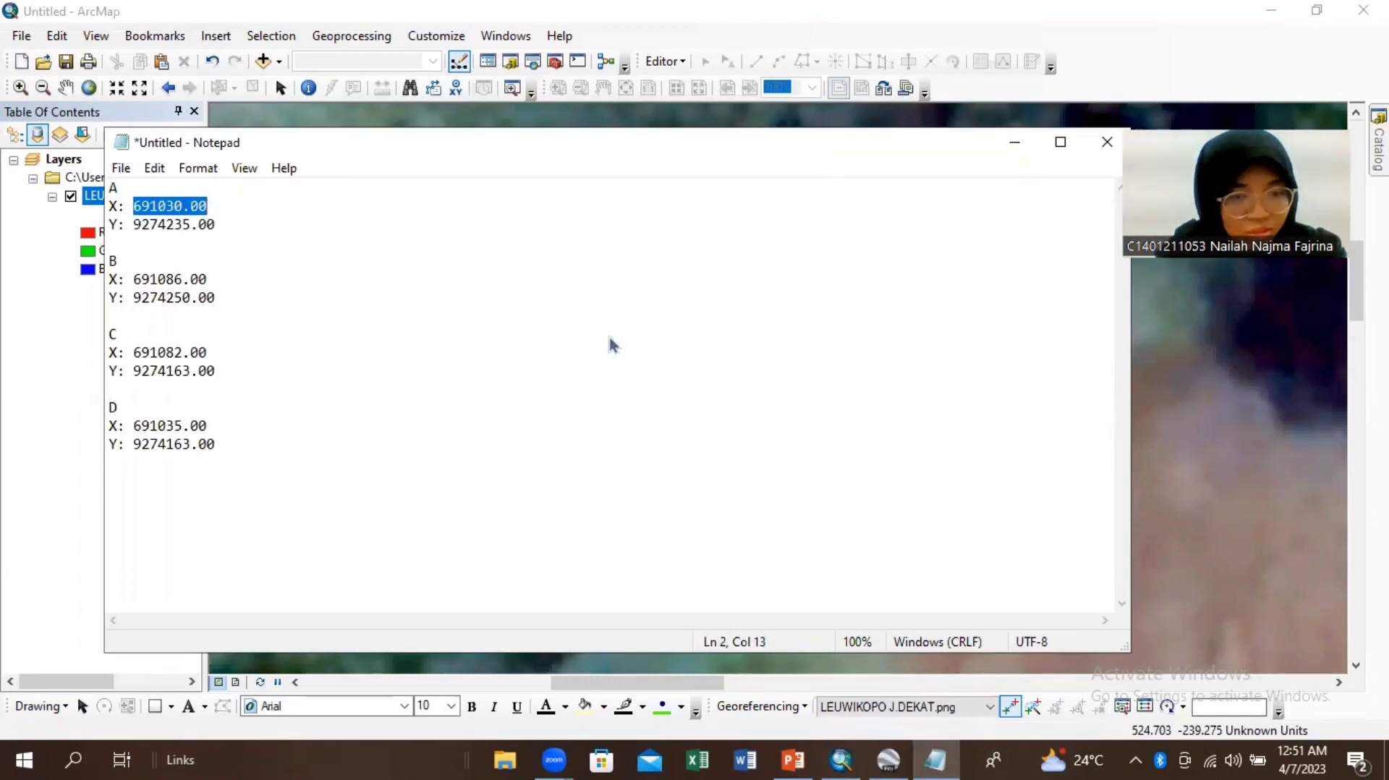
{"action": "key", "text": "alt+Tab"}
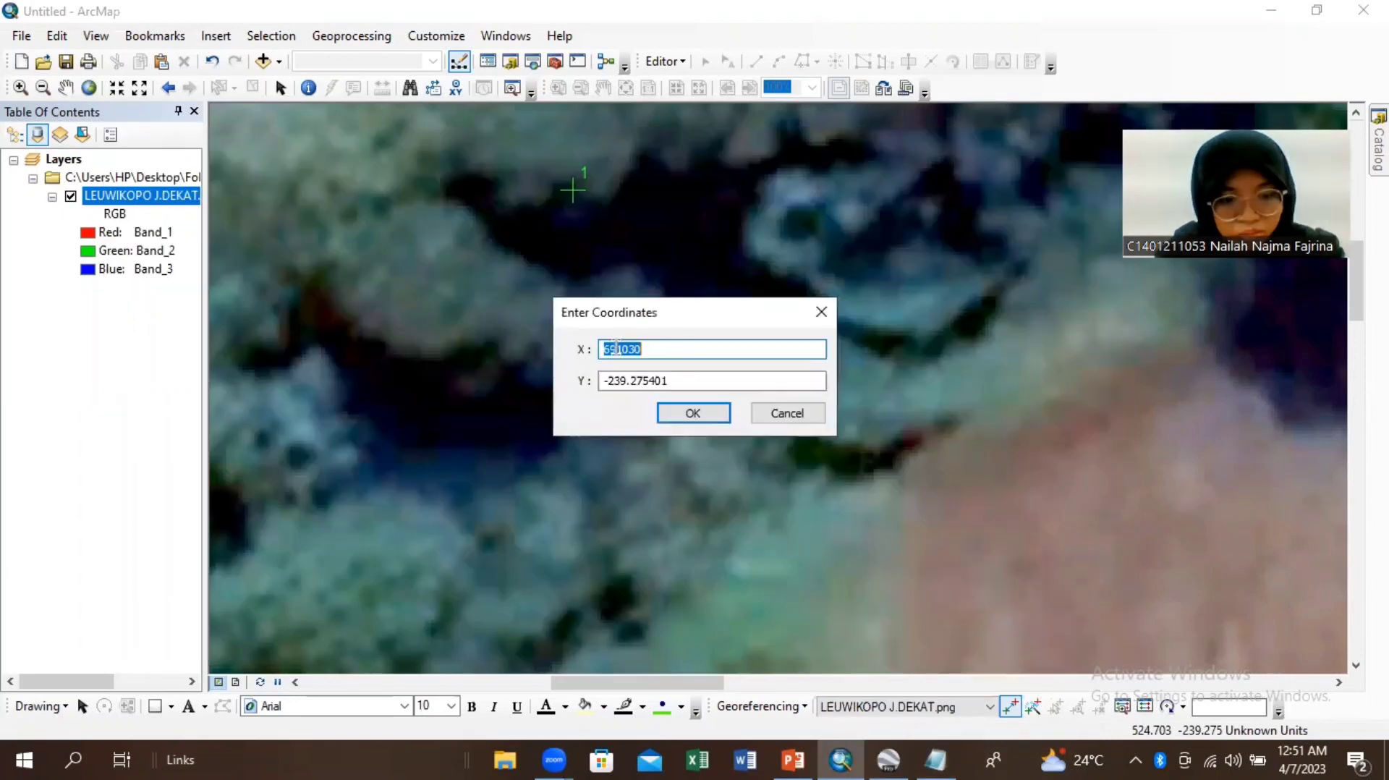
{"action": "key", "text": "ctrl+v"}
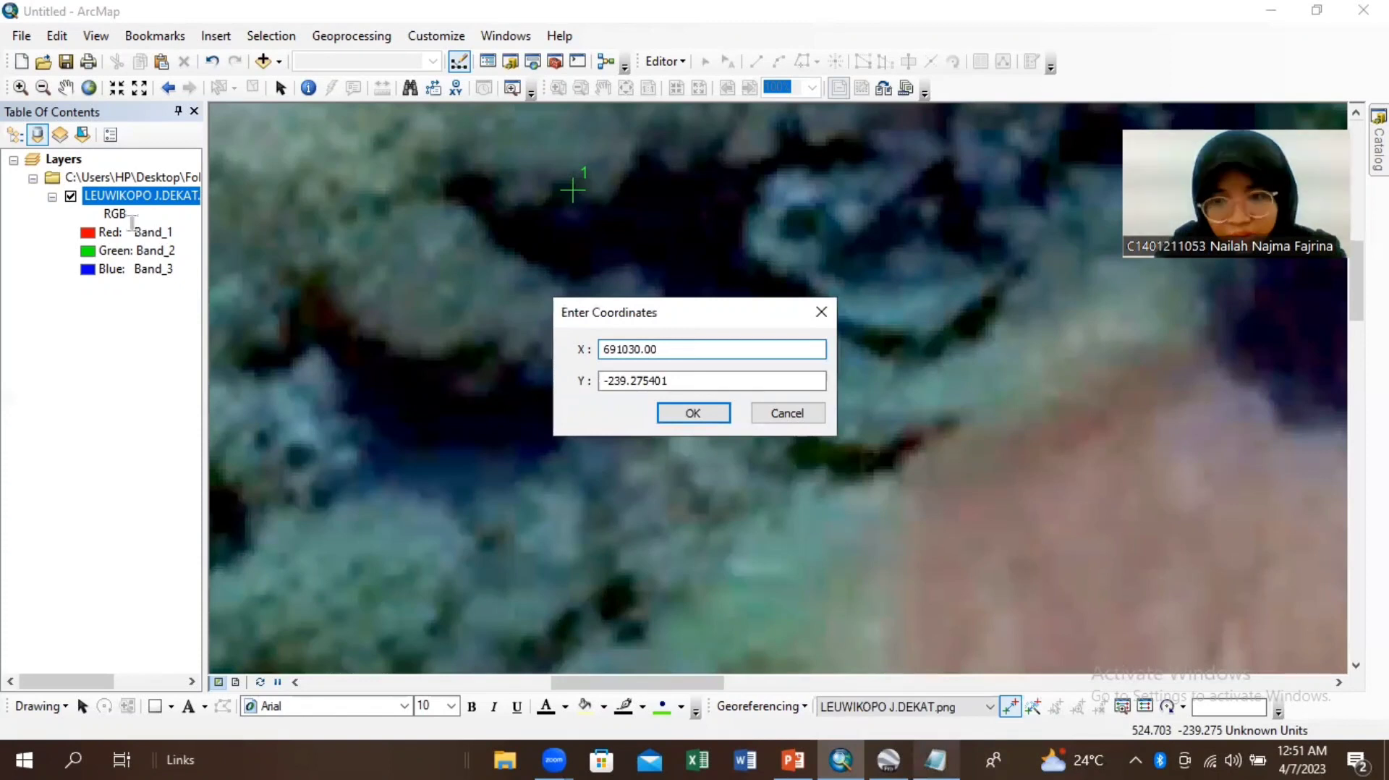
Step: Set the control point's Y coordinate to 9274235.00 copied from point A in Notepad and accept the coordinates
{"action": "key", "text": "alt+Tab"}
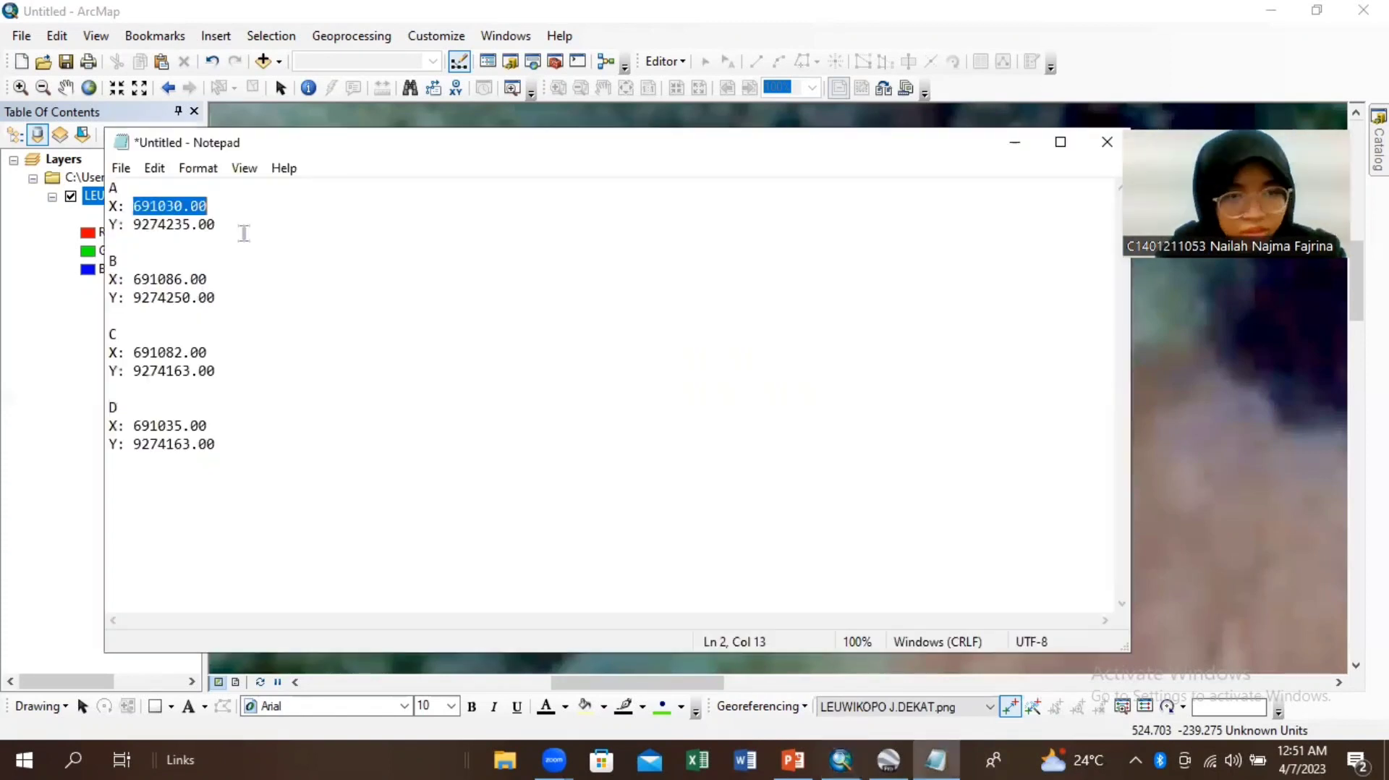
{"action": "double_click", "coordinate": [244, 233]}
{"action": "key", "text": "ctrl+c"}
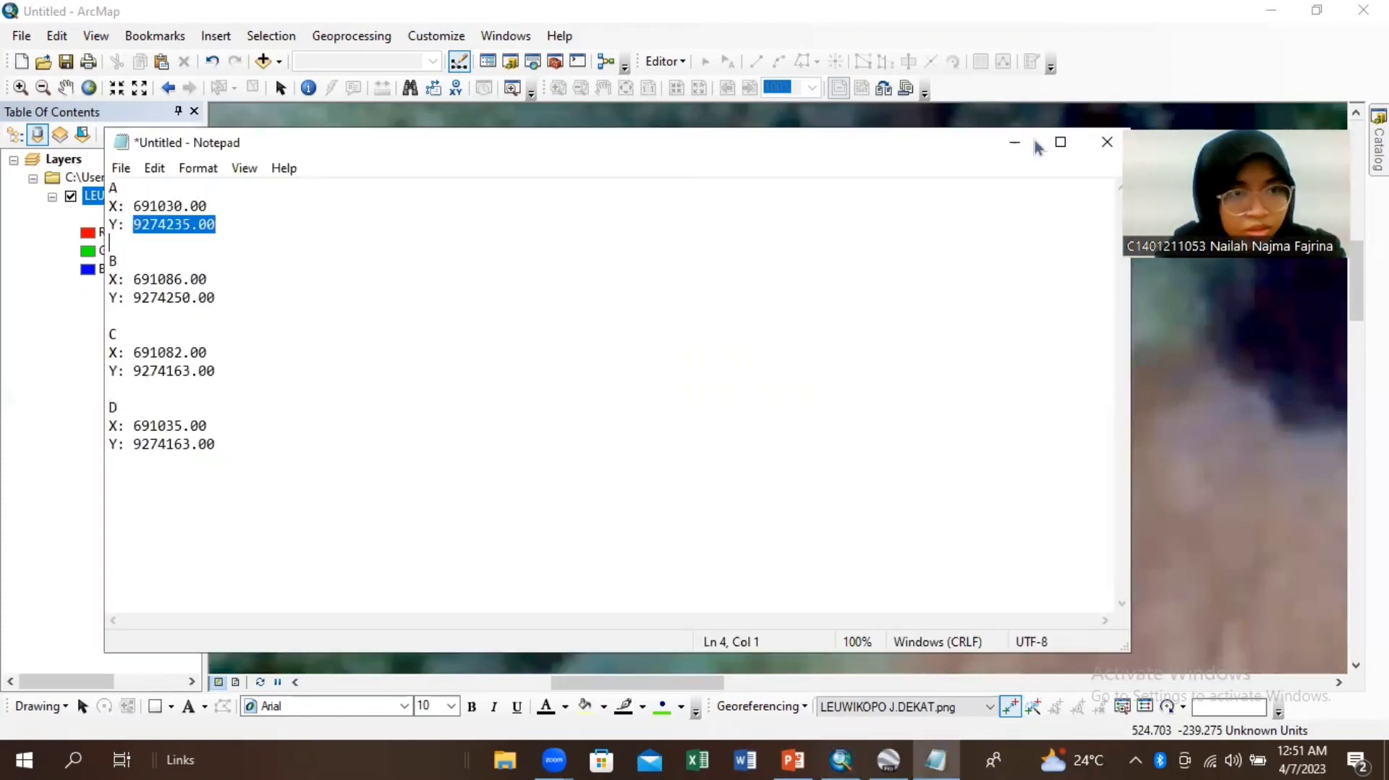
{"action": "key", "text": "alt+Tab"}
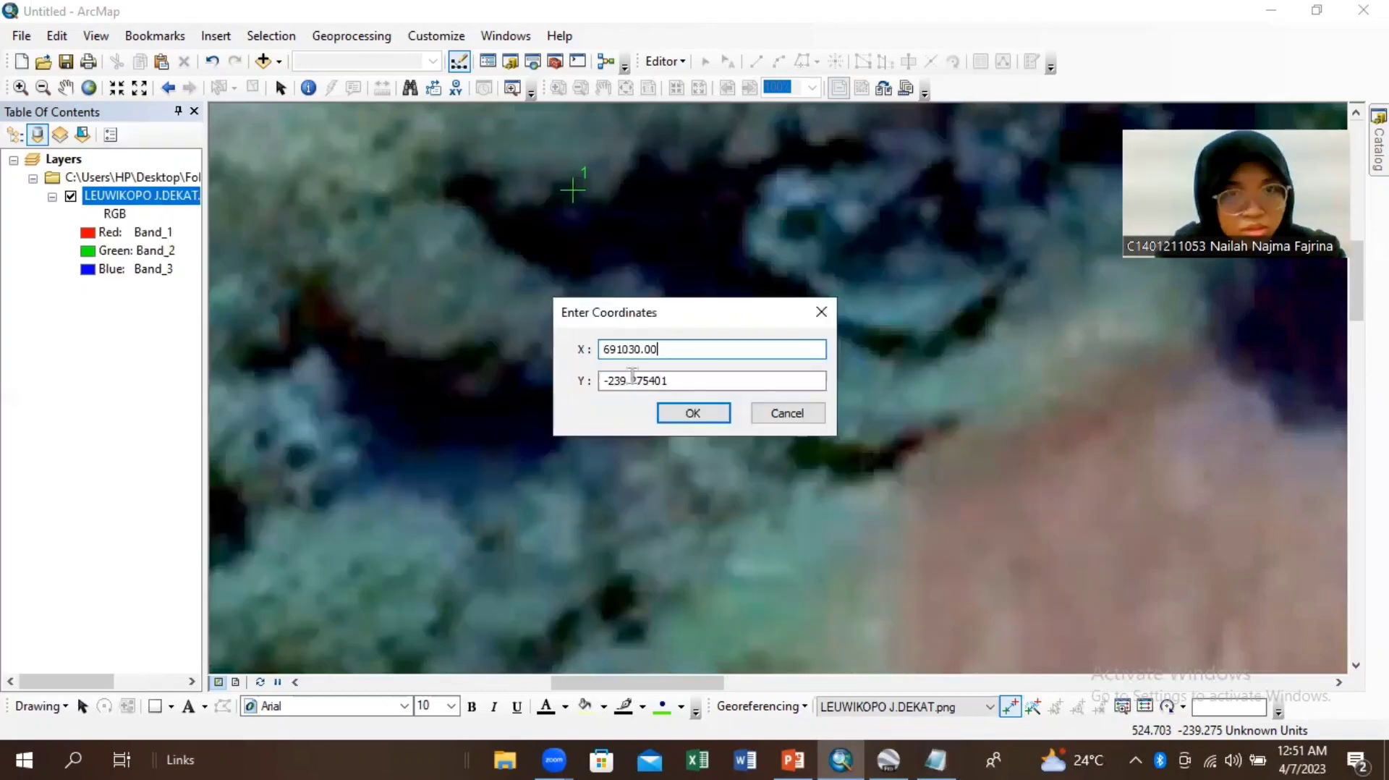
{"action": "left_click", "coordinate": [632, 378]}
{"action": "key", "text": "ctrl+a"}
{"action": "key", "text": "ctrl+v"}
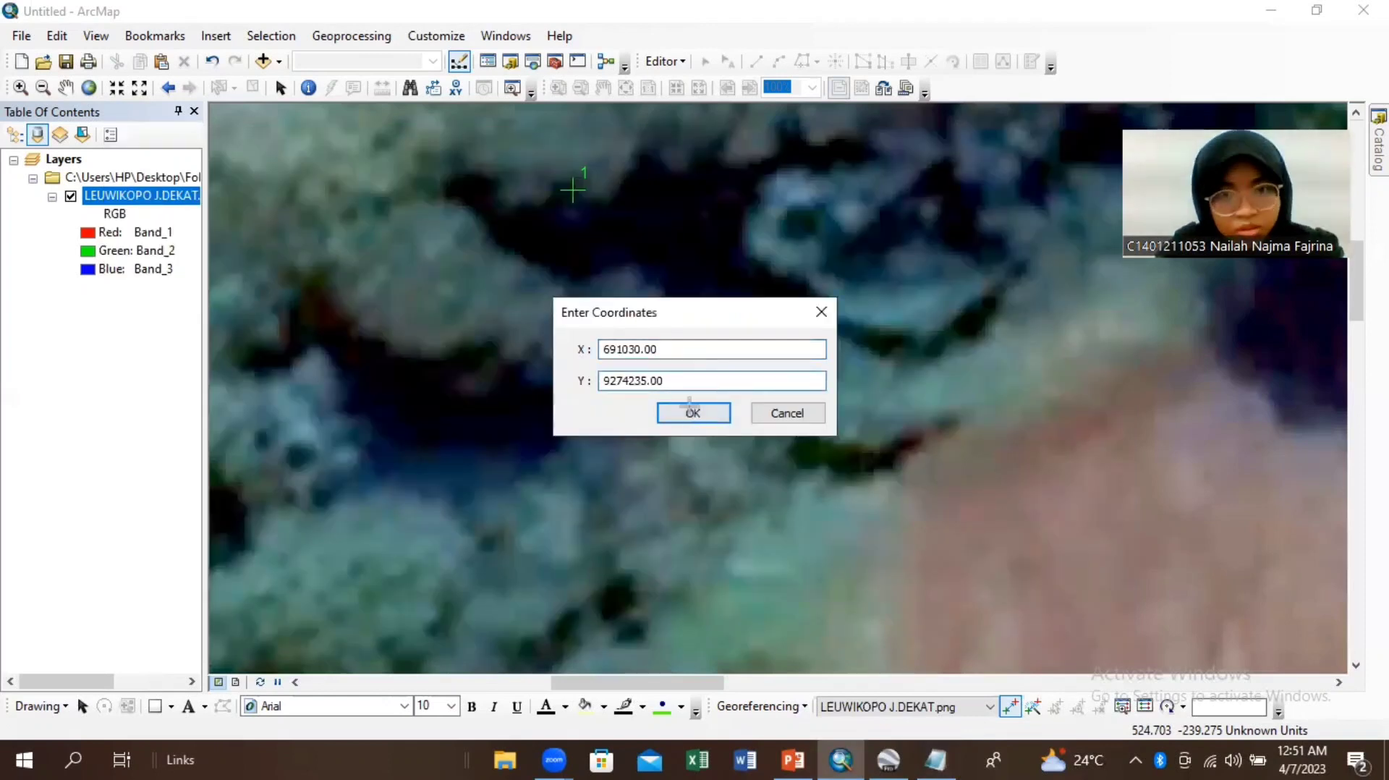
{"action": "left_click", "coordinate": [692, 413]}
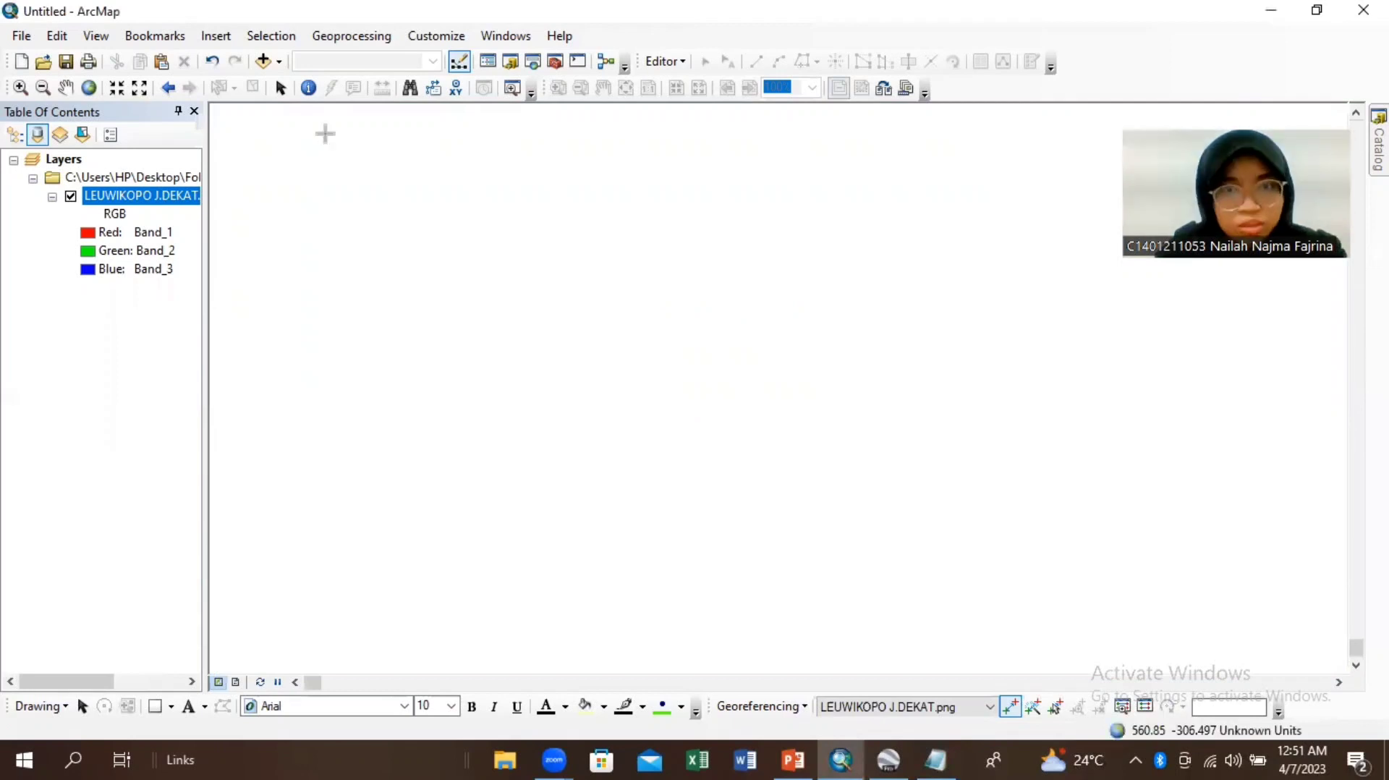
Step: Show the full image extent and zoom in on the trees at the northeast corner of the brown field
{"action": "left_click", "coordinate": [89, 87]}
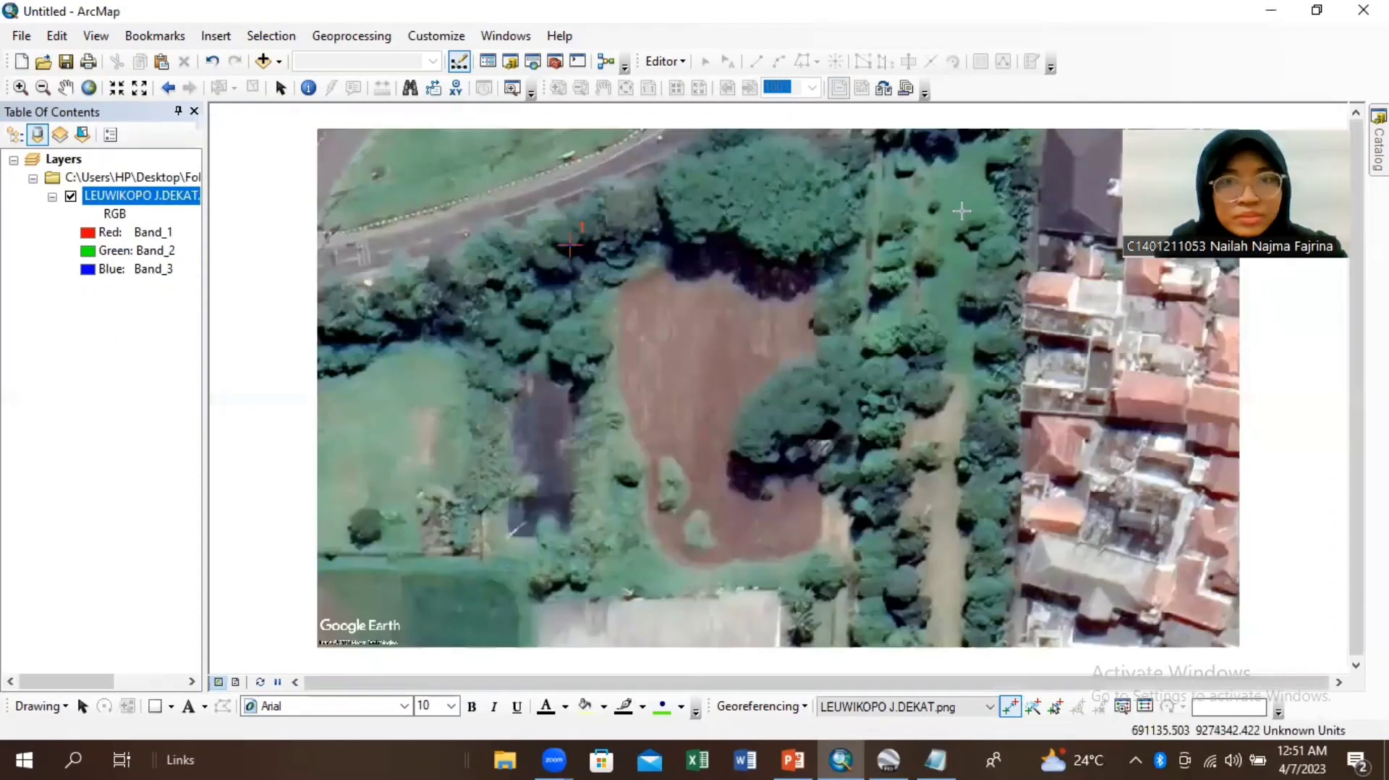
{"action": "left_click", "coordinate": [31, 86]}
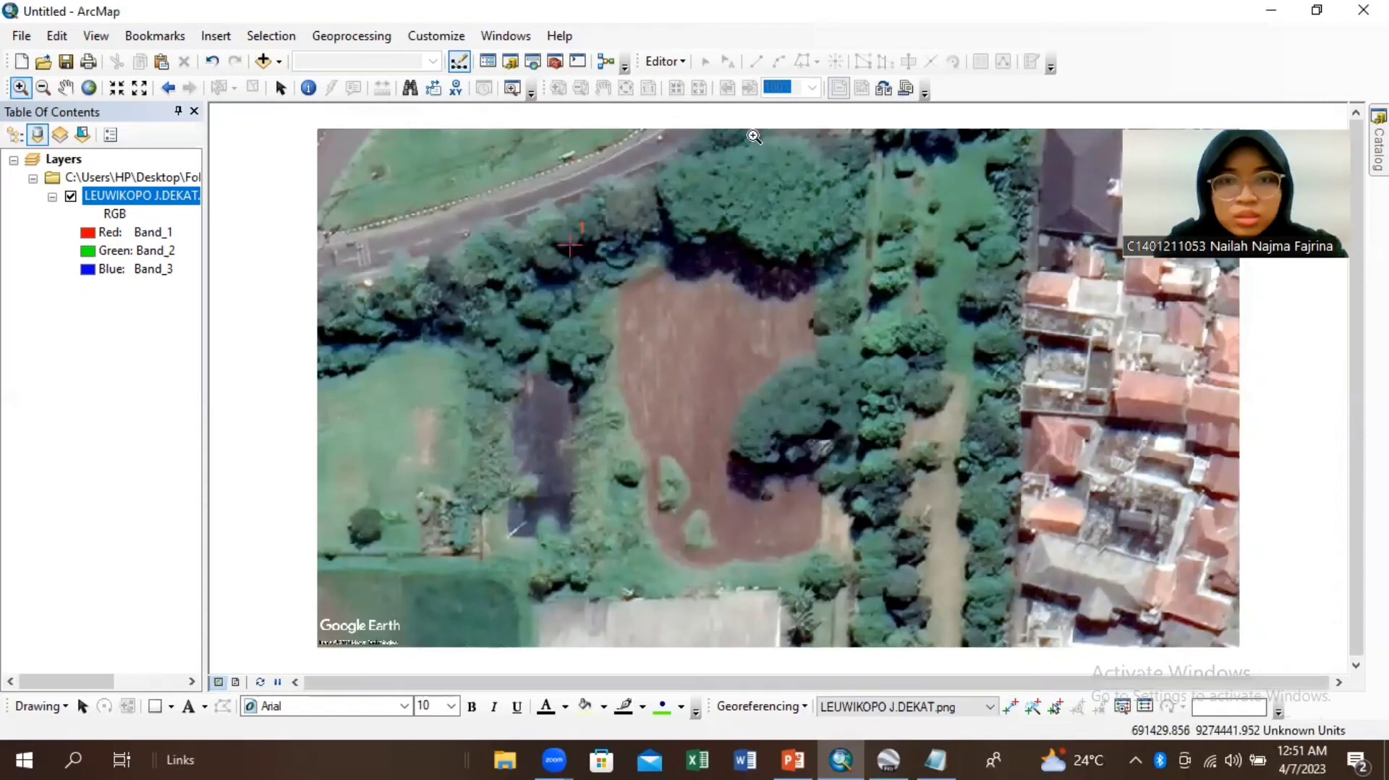
{"action": "left_click_drag", "start_coordinate": [743, 135], "coordinate": [926, 320]}
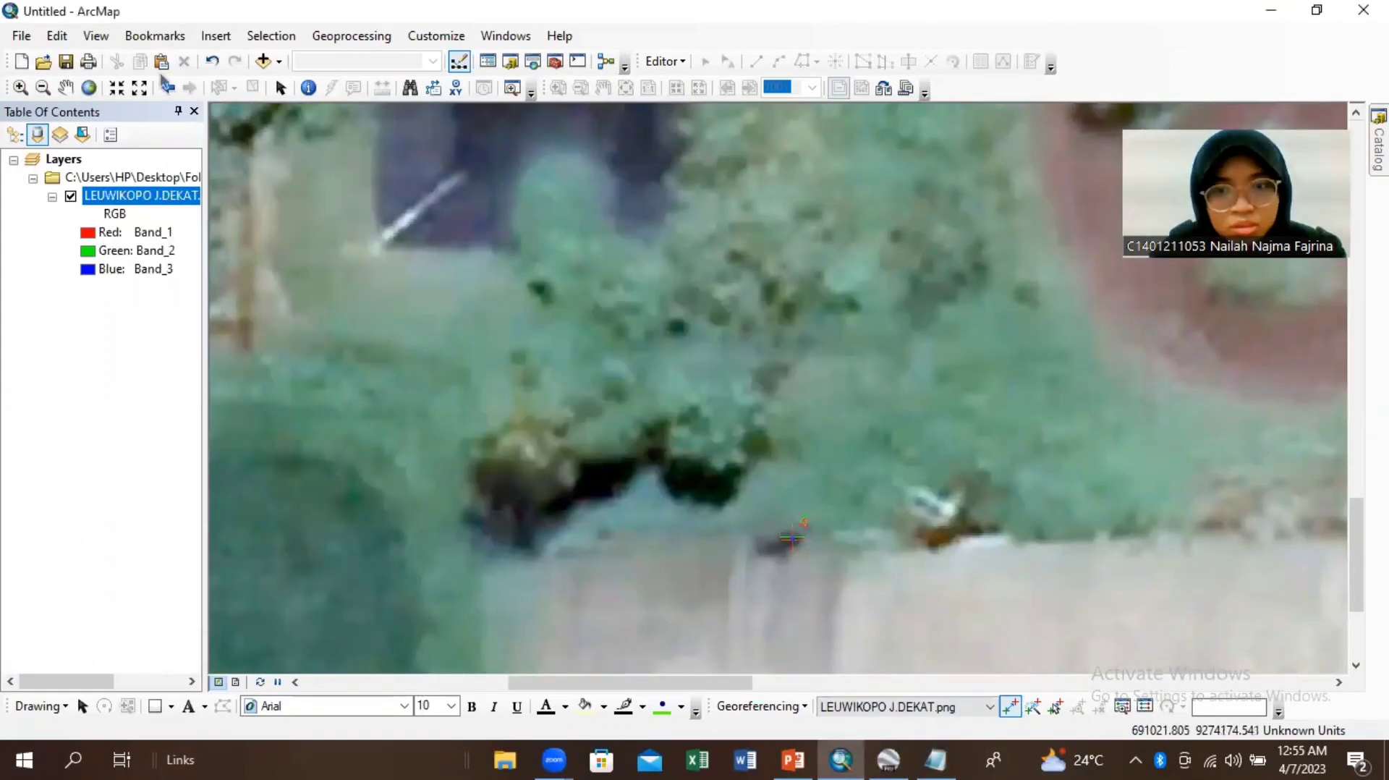
Step: Show the full image extent and update the georeferencing of LEUWIKOPO J.DEKAT.png with its four control points
{"action": "left_click", "coordinate": [87, 89]}
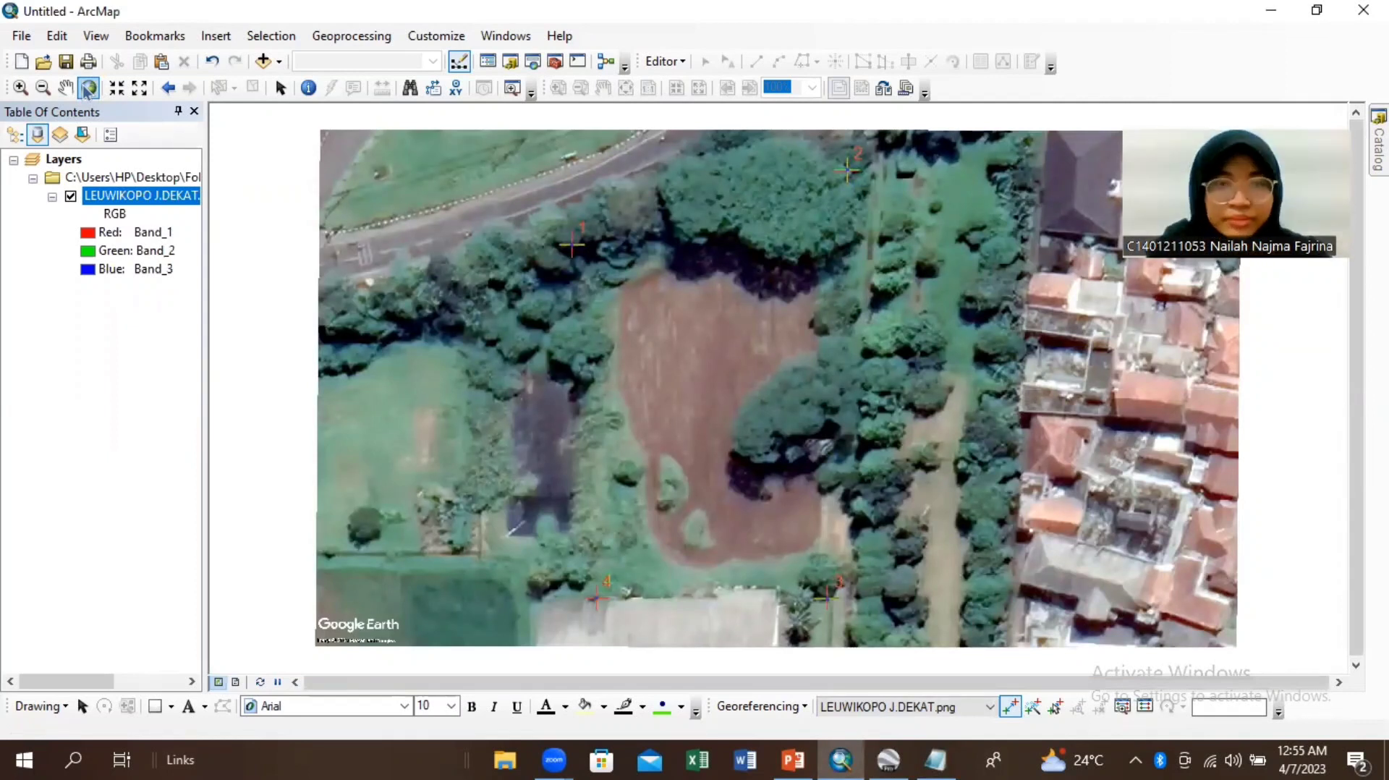
{"action": "left_click", "coordinate": [759, 707]}
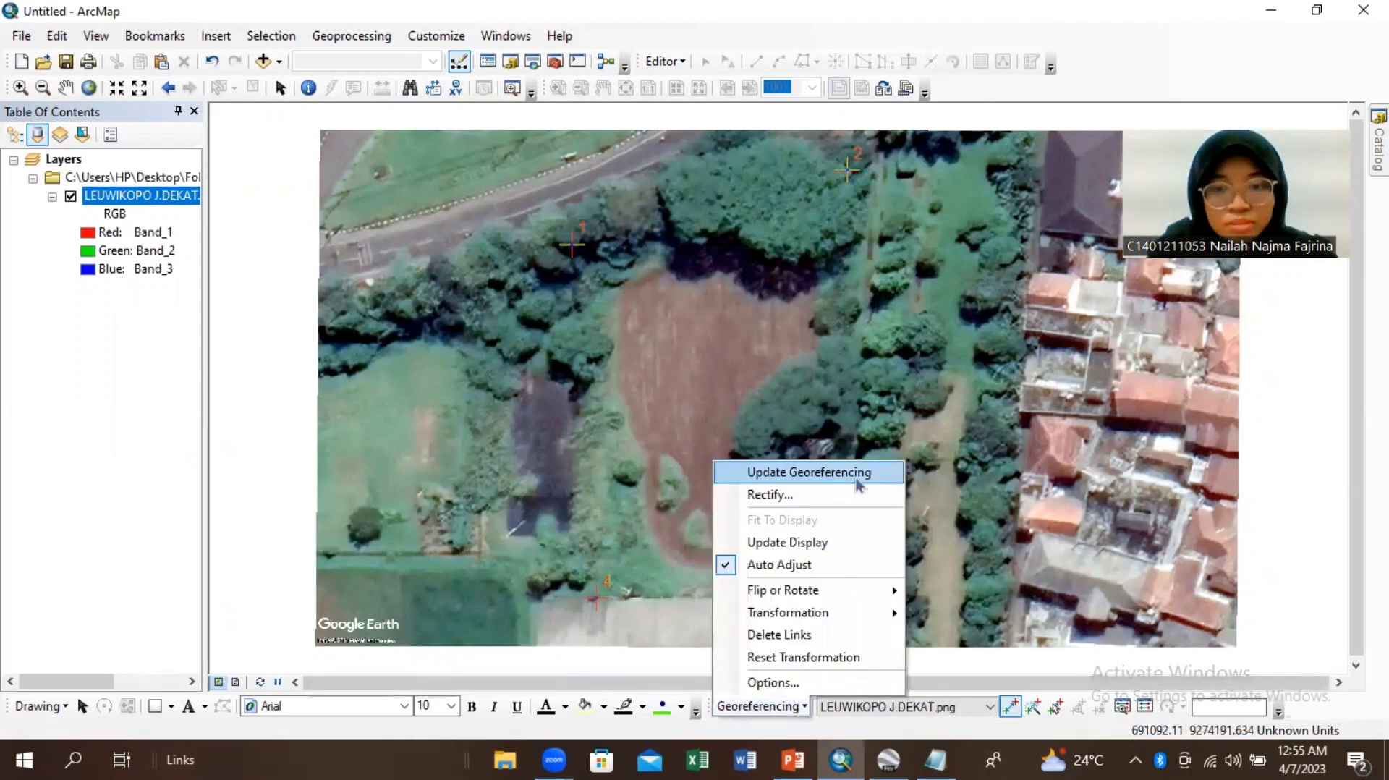
{"action": "left_click", "coordinate": [859, 483]}
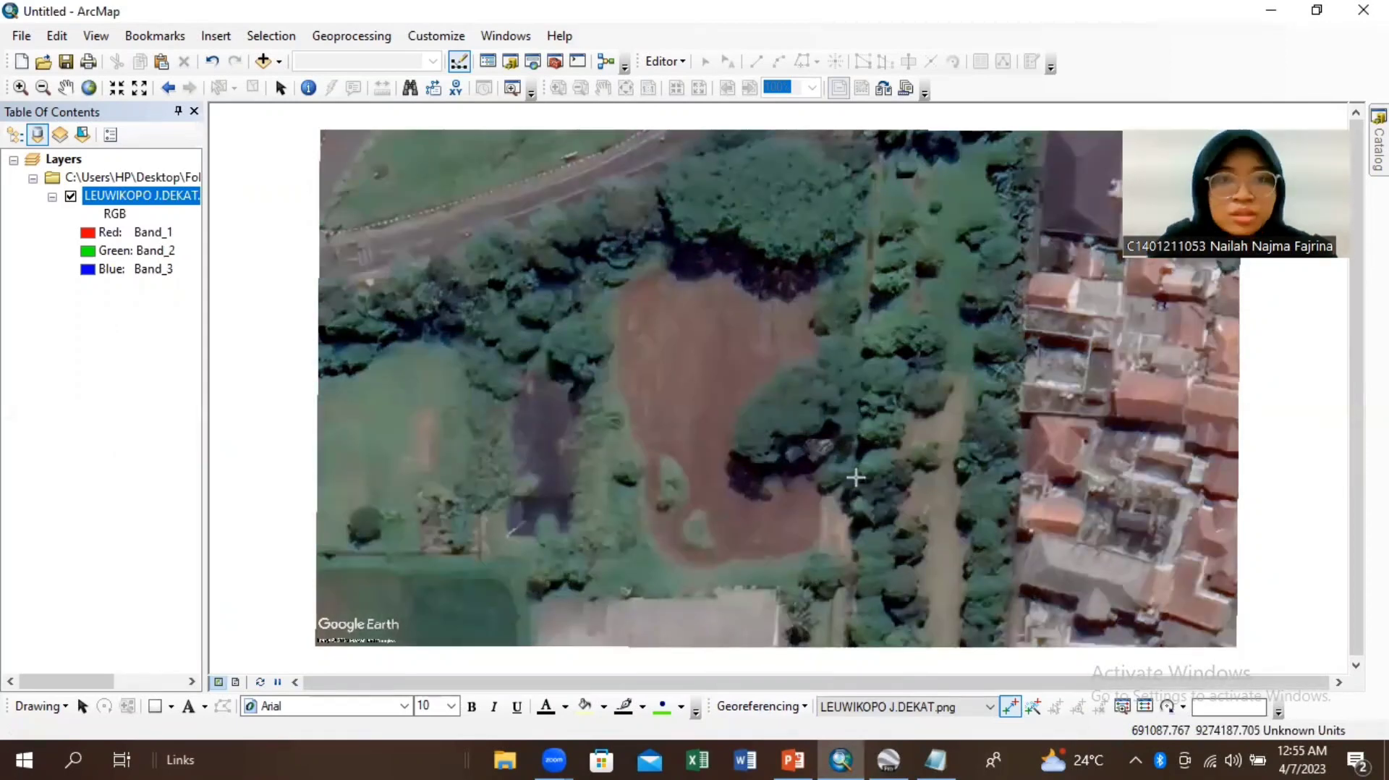
Step: Add the Sheet1$ table from the workbook 58 Lahan 1(Kotak) K1.xls to the map
{"action": "left_click", "coordinate": [266, 63]}
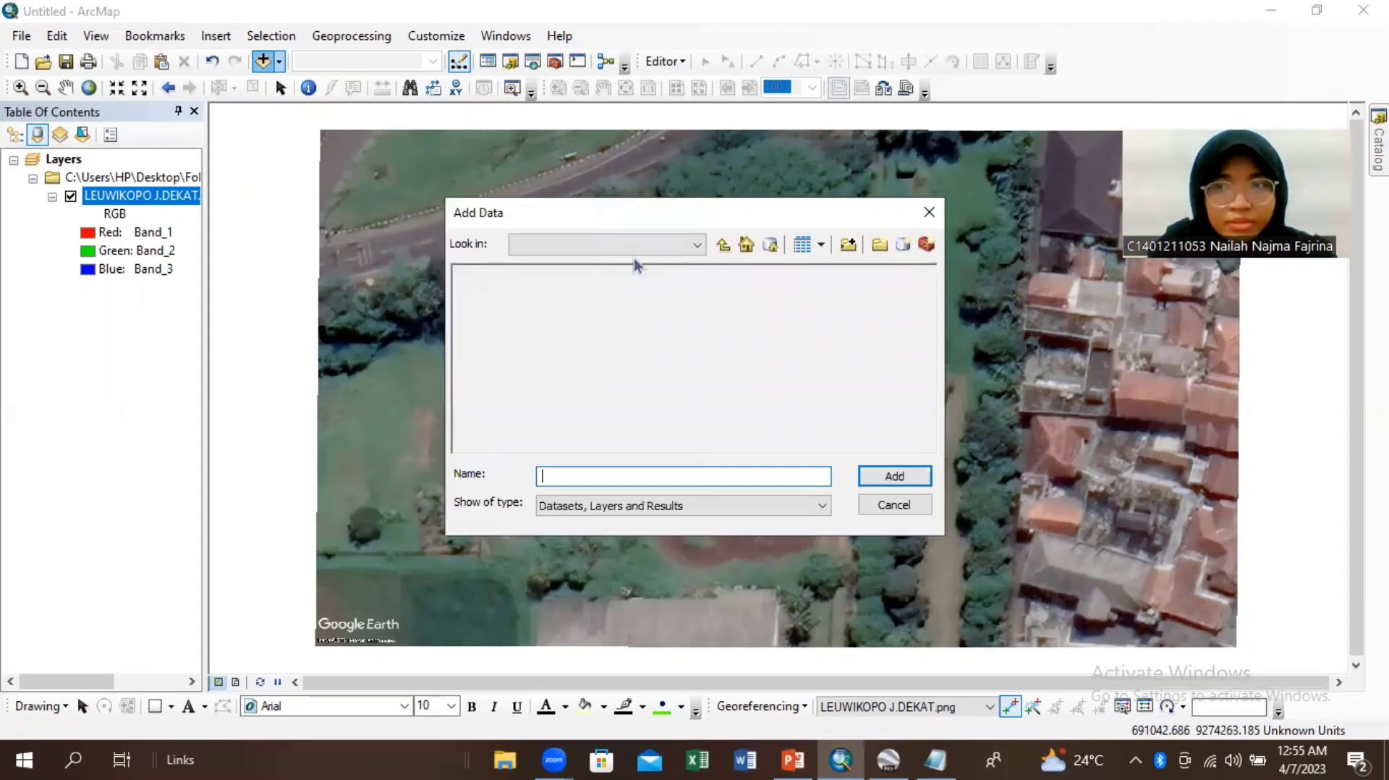
{"action": "left_click", "coordinate": [722, 248]}
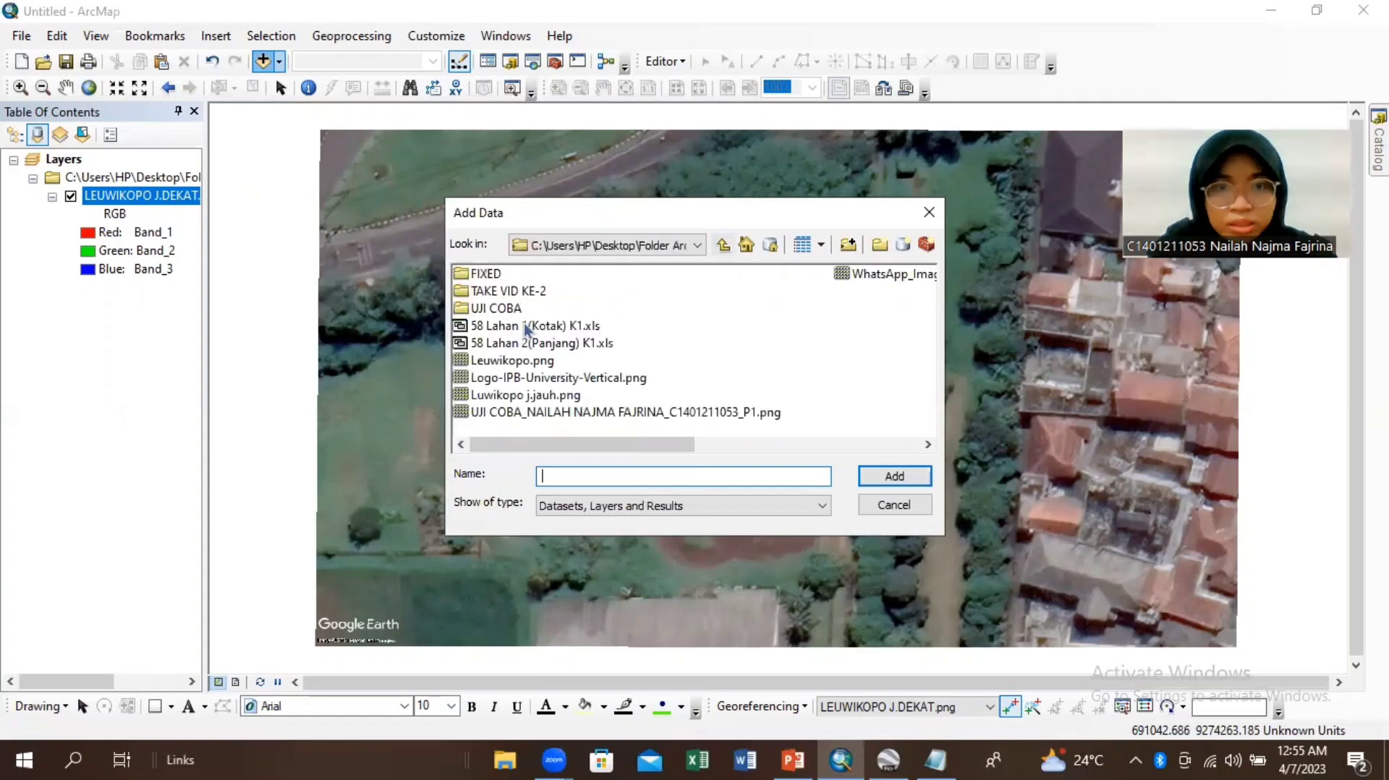
{"action": "double_click", "coordinate": [527, 329]}
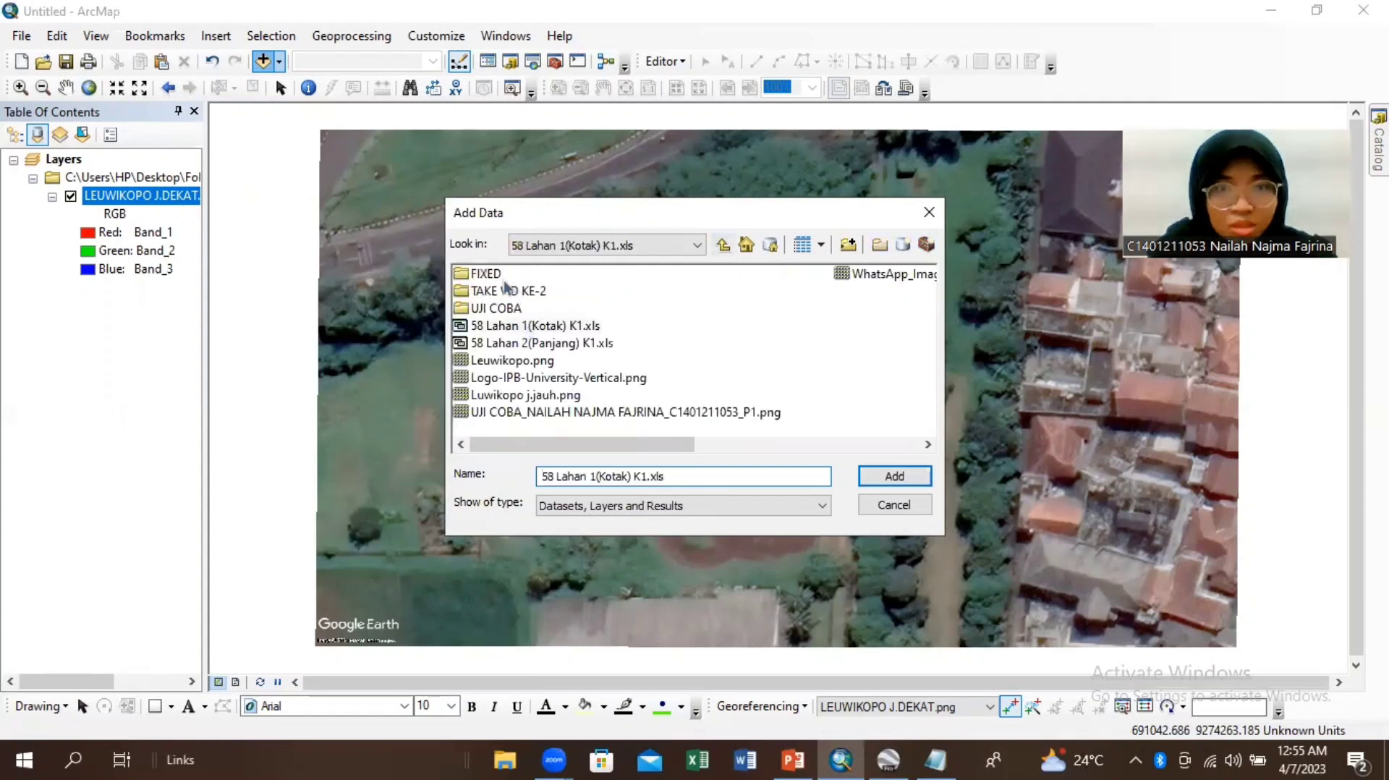
{"action": "left_click", "coordinate": [499, 277]}
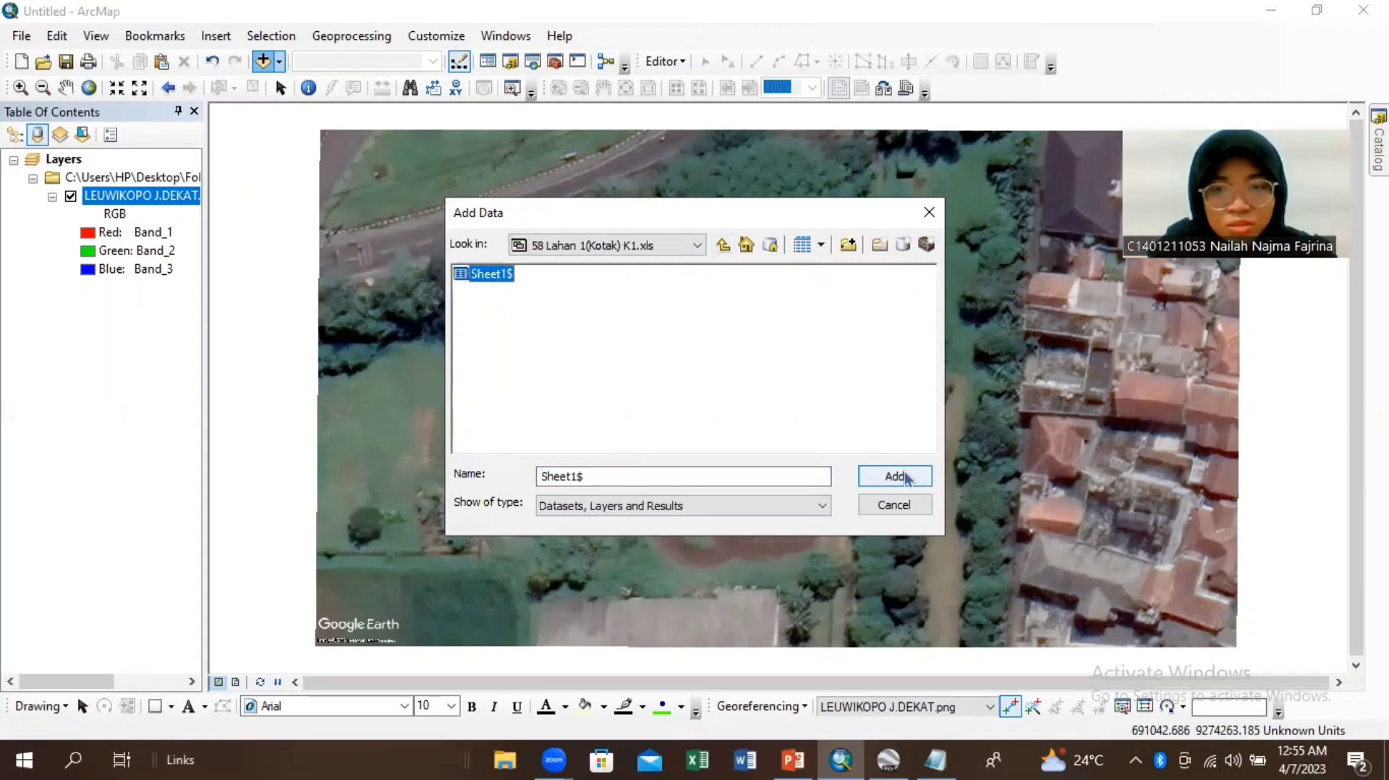
{"action": "left_click", "coordinate": [906, 477]}
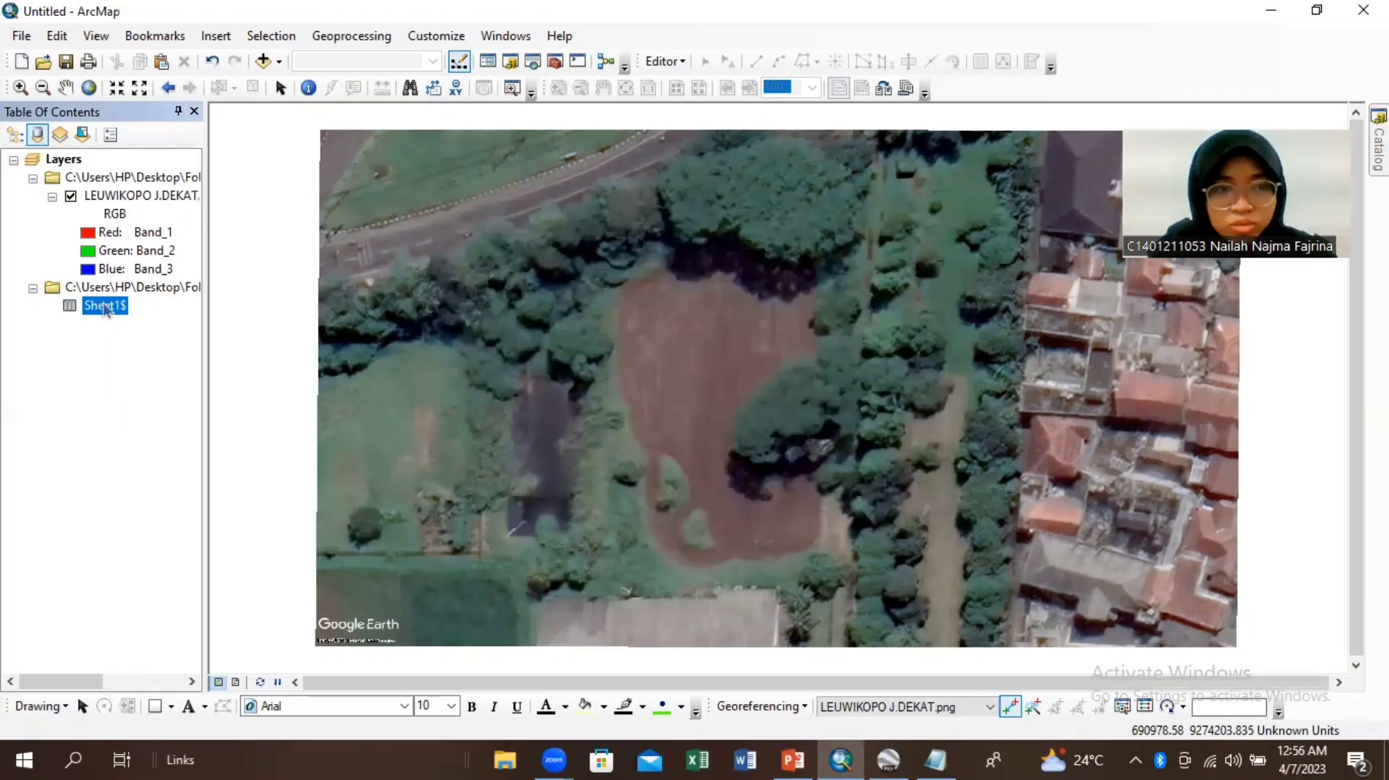
Step: Start displaying the Sheet1$ table as XY data and browse the projected UTM systems to WGS 1984, Southern Hemisphere
{"action": "right_click", "coordinate": [105, 307]}
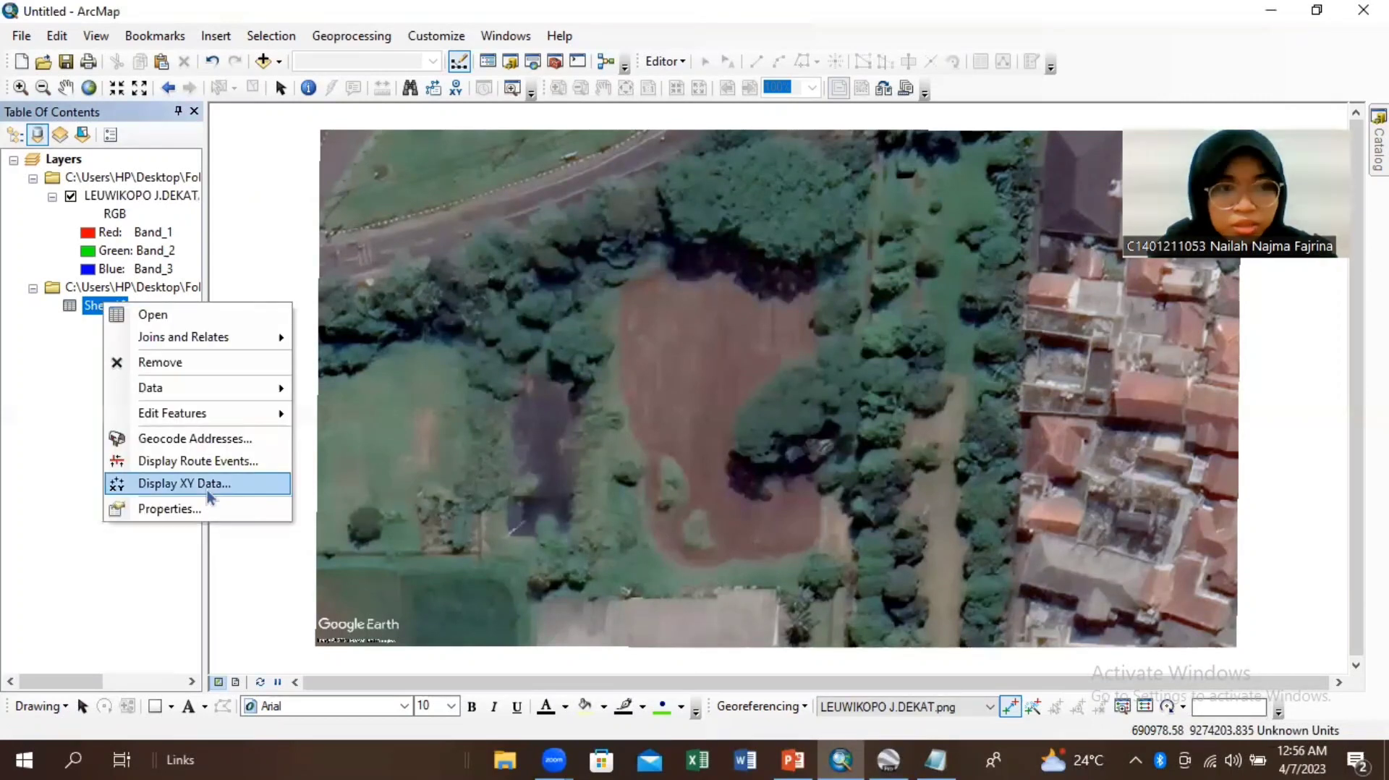
{"action": "left_click", "coordinate": [207, 489]}
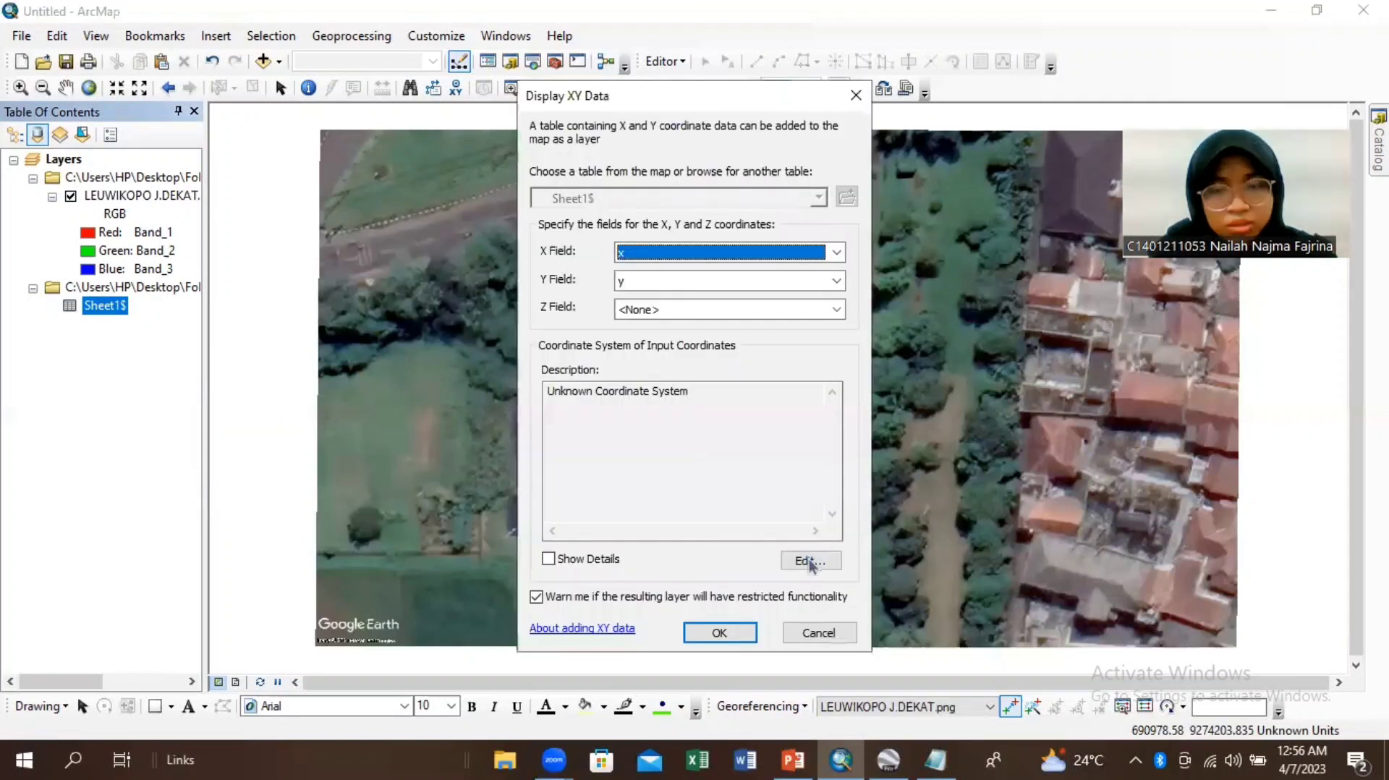
{"action": "left_click", "coordinate": [810, 562]}
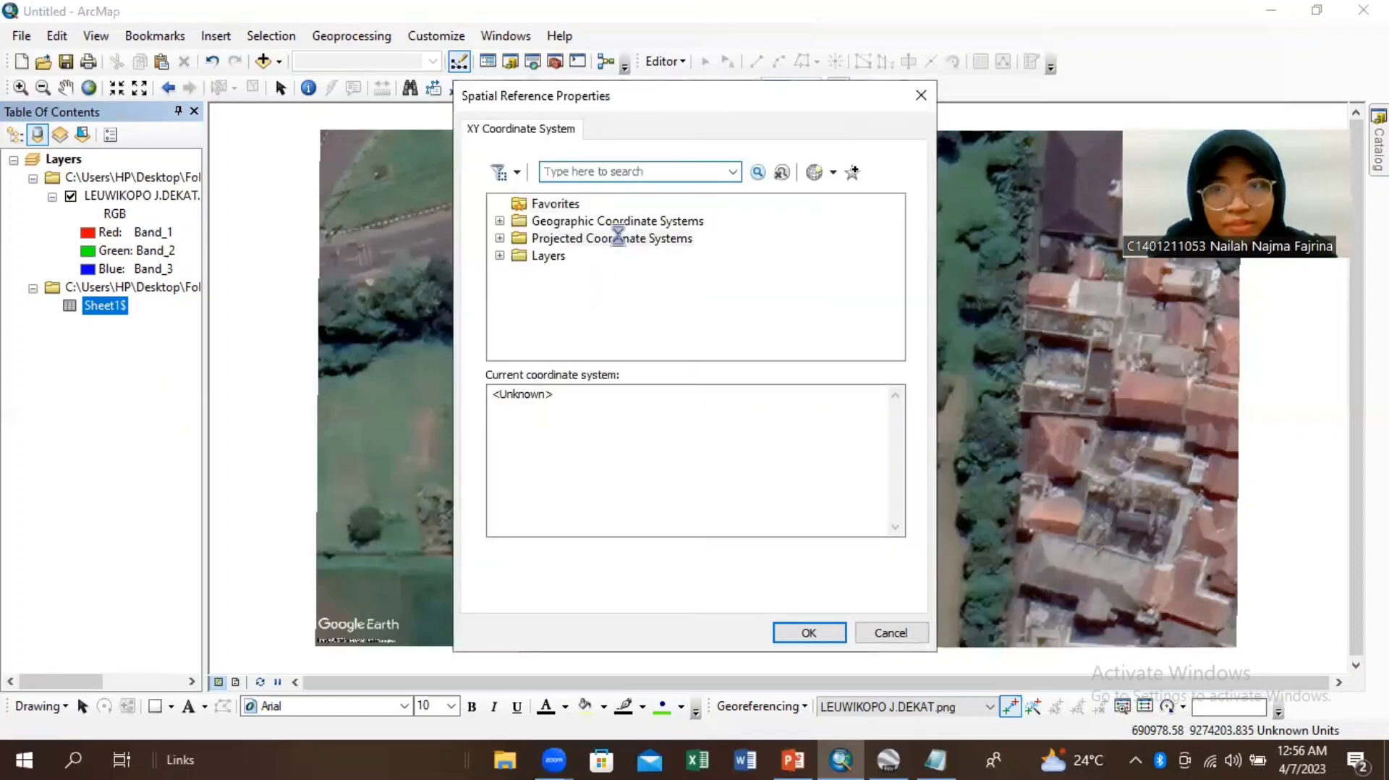
{"action": "double_click", "coordinate": [618, 238]}
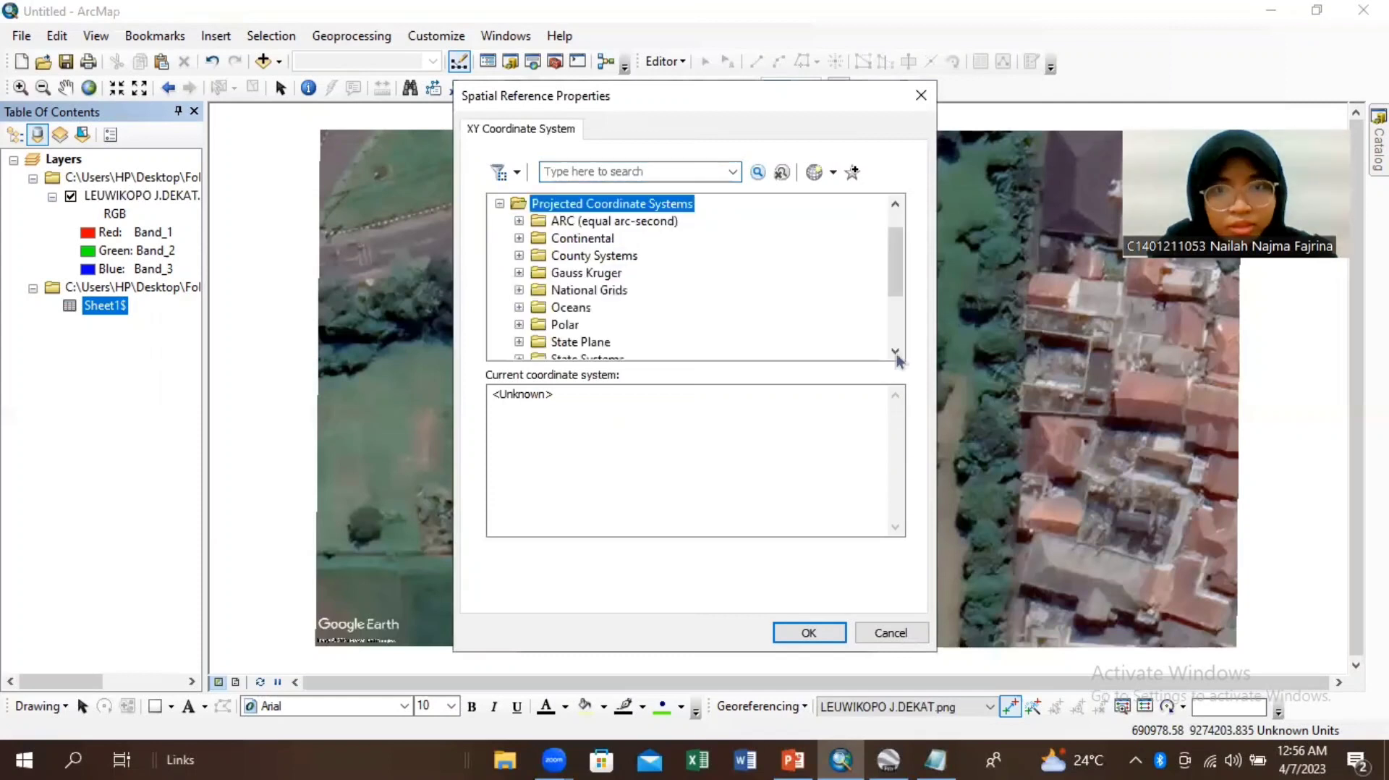
{"action": "scroll", "coordinate": [549, 307], "scroll_direction": "down", "scroll_amount": 2}
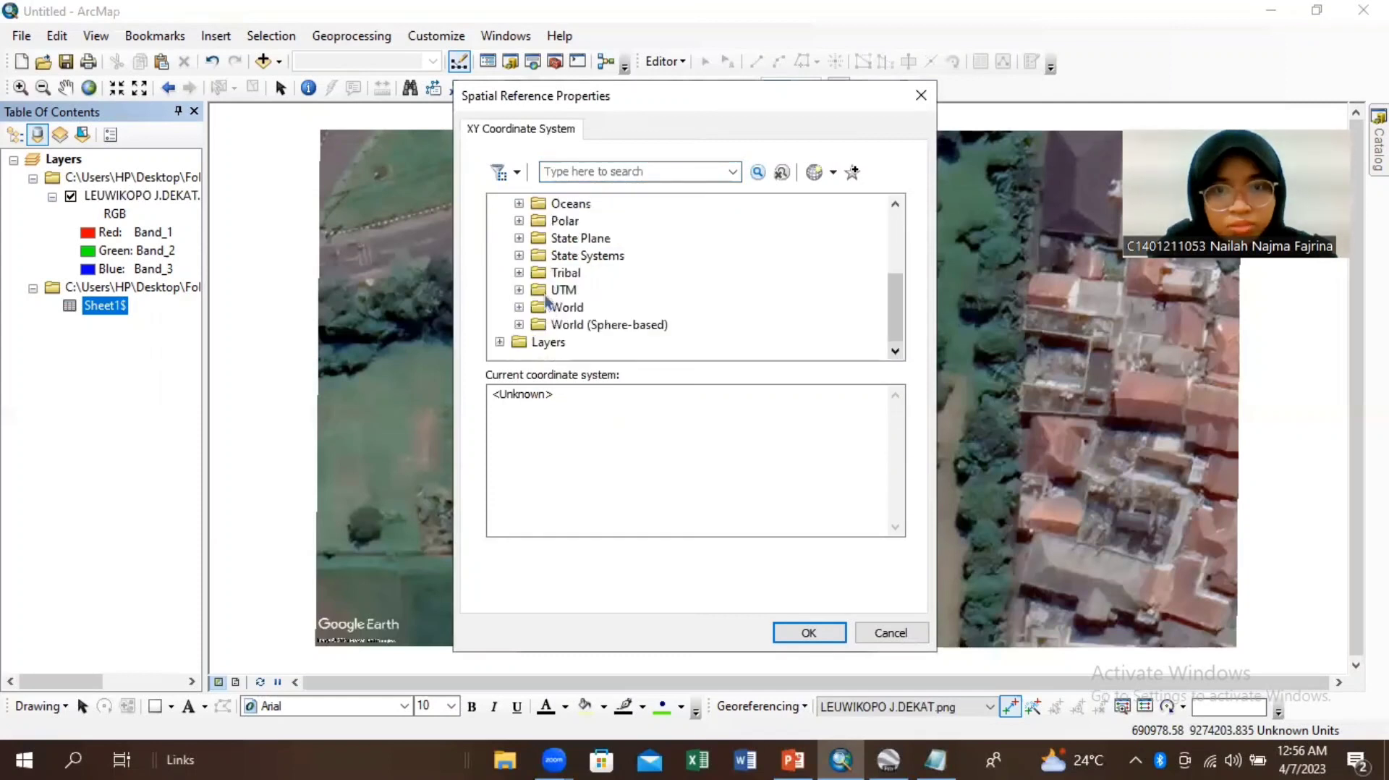
{"action": "left_click", "coordinate": [547, 293]}
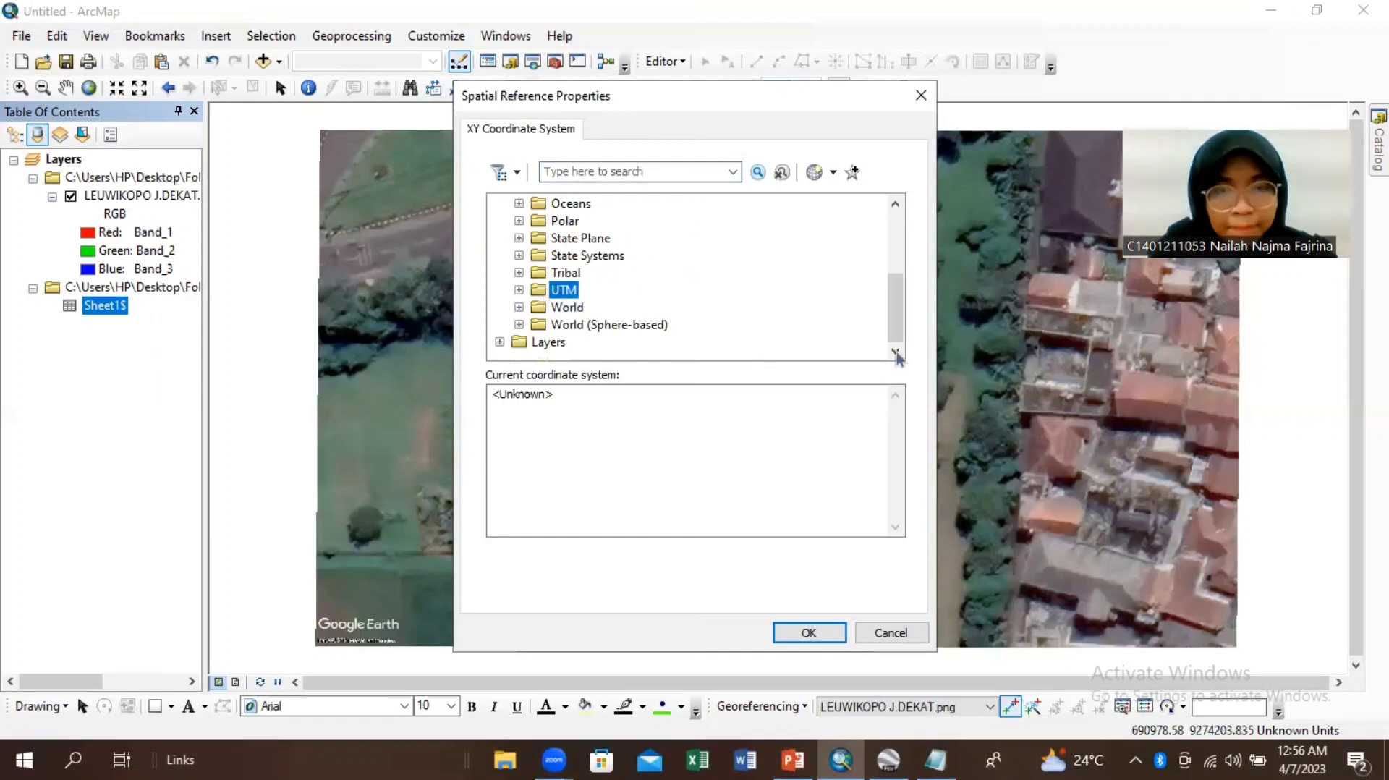
{"action": "key", "text": "Right"}
{"action": "scroll", "coordinate": [904, 355], "scroll_direction": "down", "scroll_amount": 1}
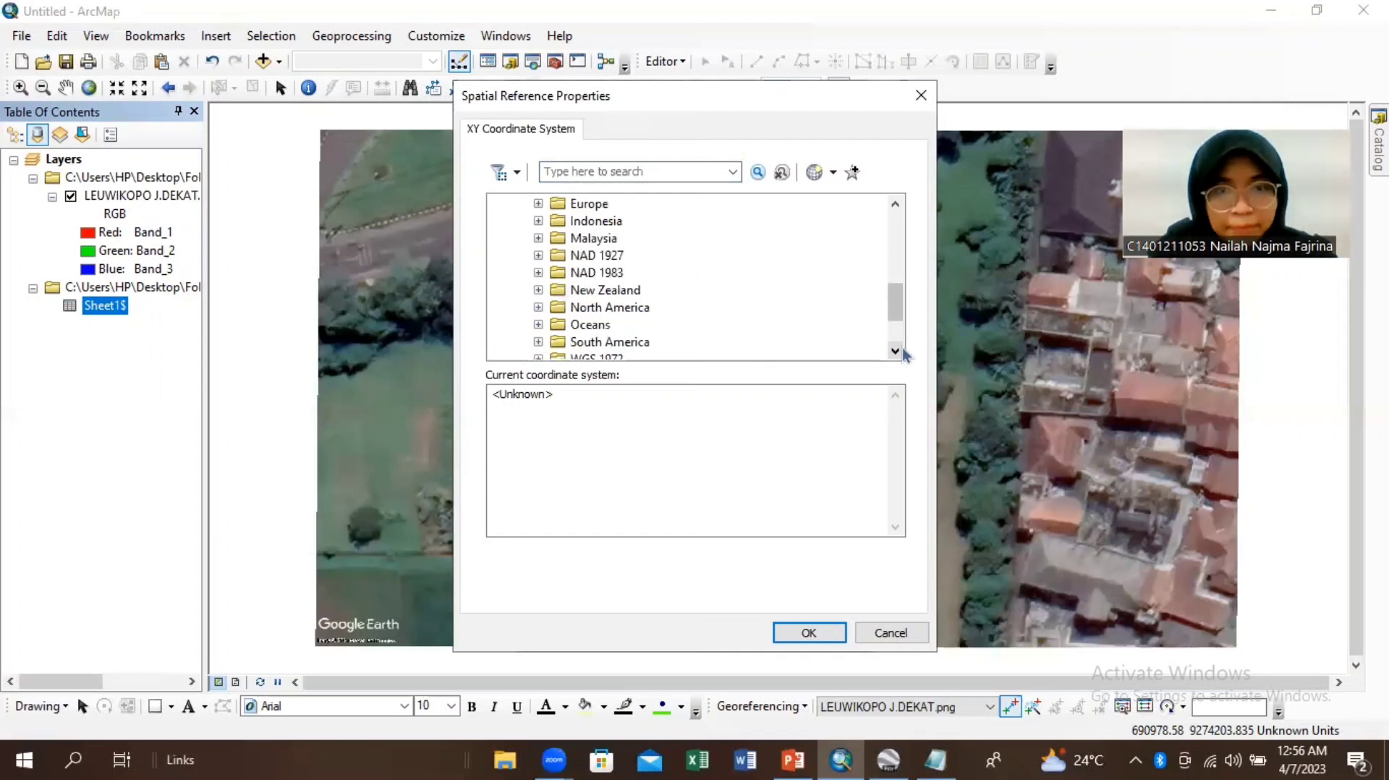
{"action": "scroll", "coordinate": [869, 333], "scroll_direction": "down", "scroll_amount": 2}
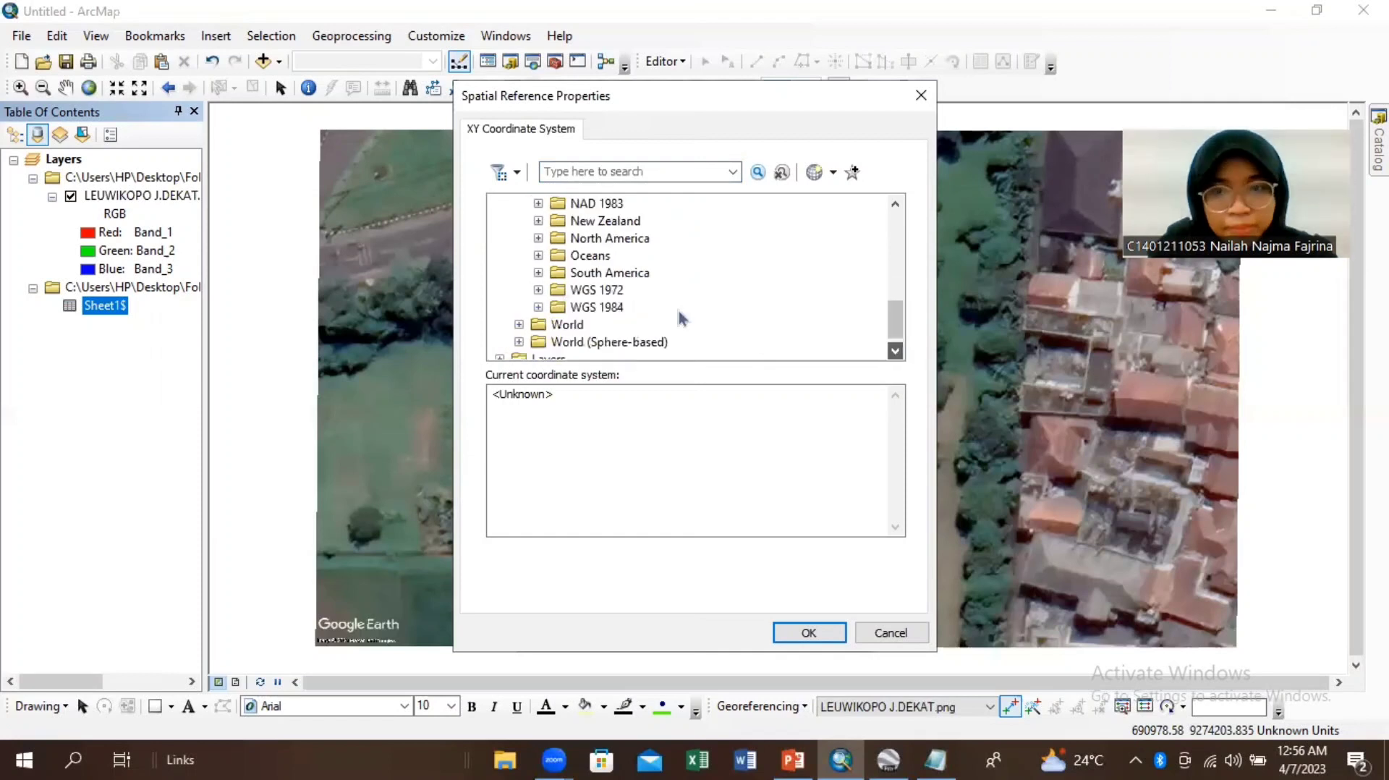
{"action": "double_click", "coordinate": [617, 308]}
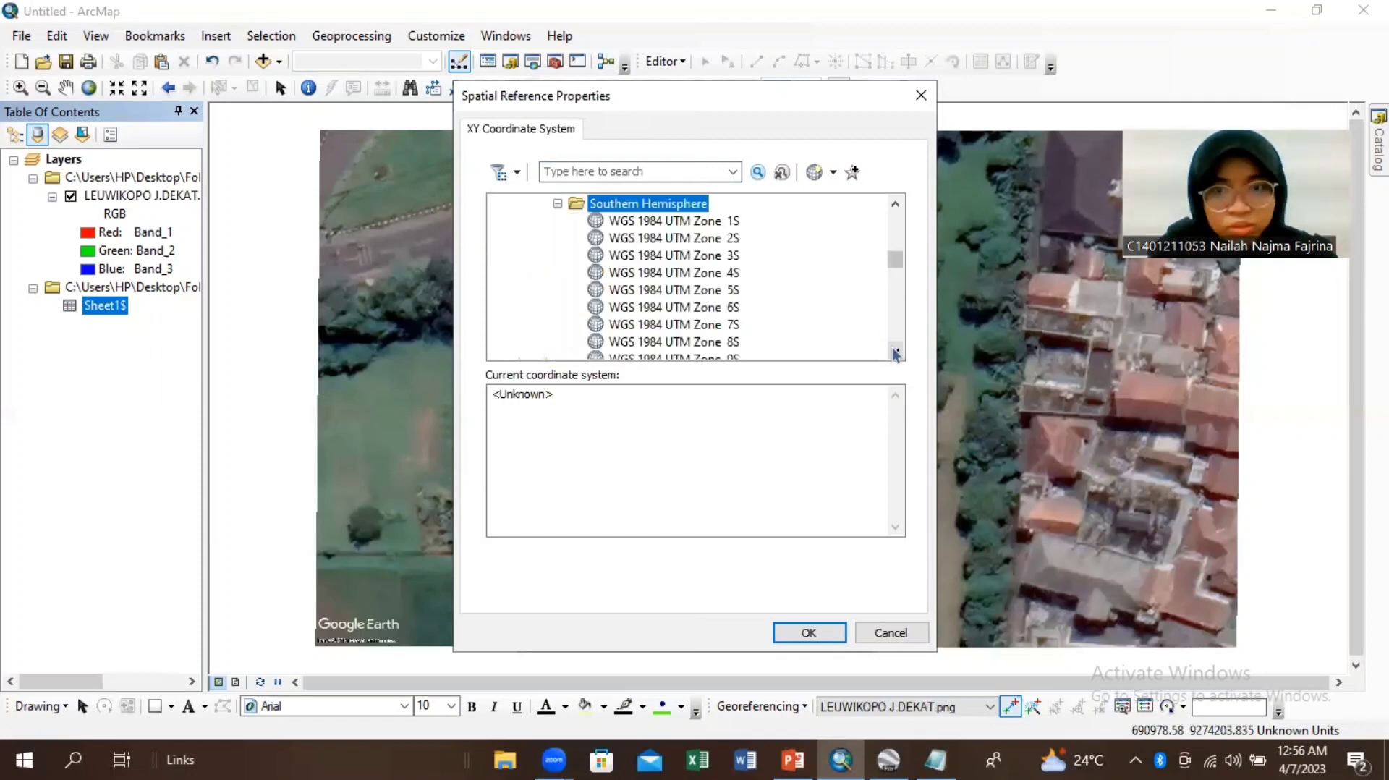
Step: Assign WGS 1984 UTM Zone 48S to the input coordinates and create the point layer despite its restricted functionality
{"action": "scroll", "coordinate": [896, 354], "scroll_direction": "down", "scroll_amount": 3}
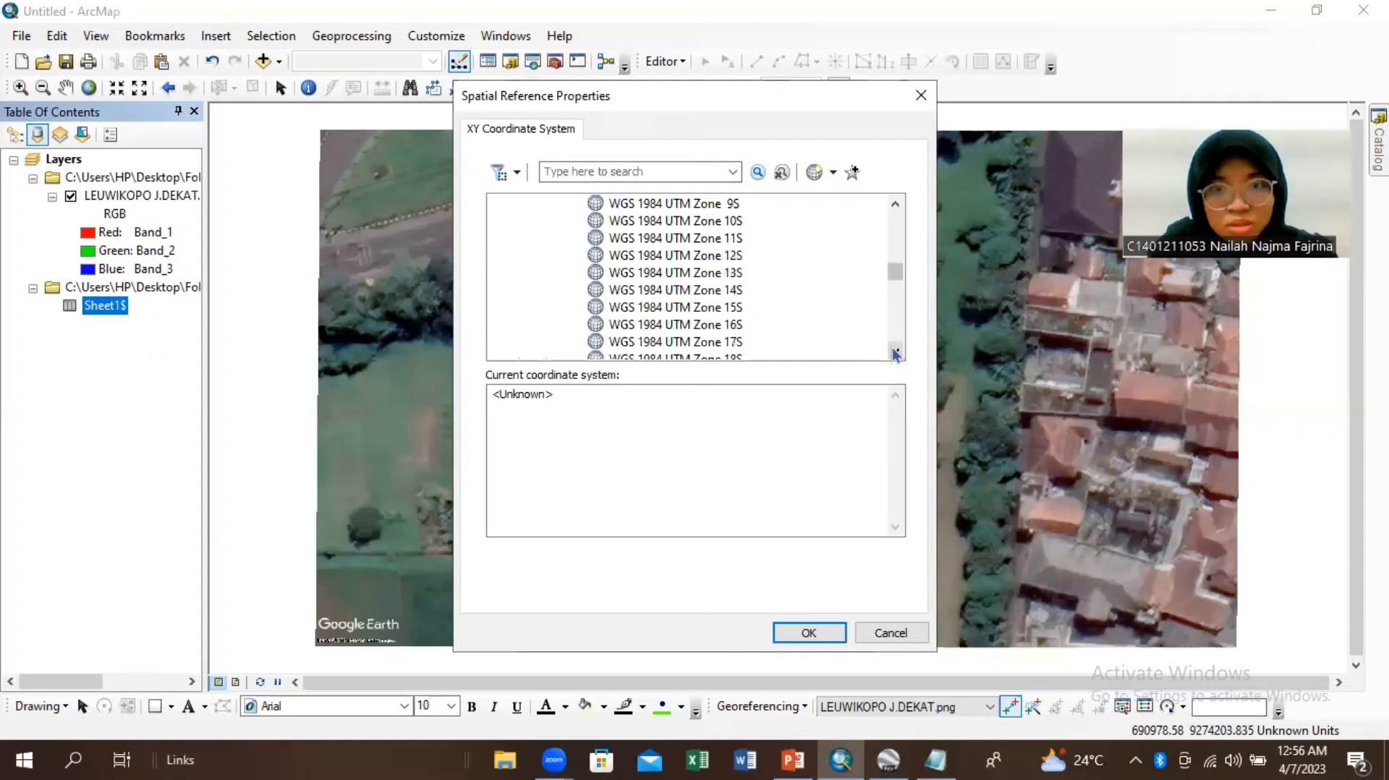
{"action": "scroll", "coordinate": [895, 354], "scroll_direction": "down", "scroll_amount": 8}
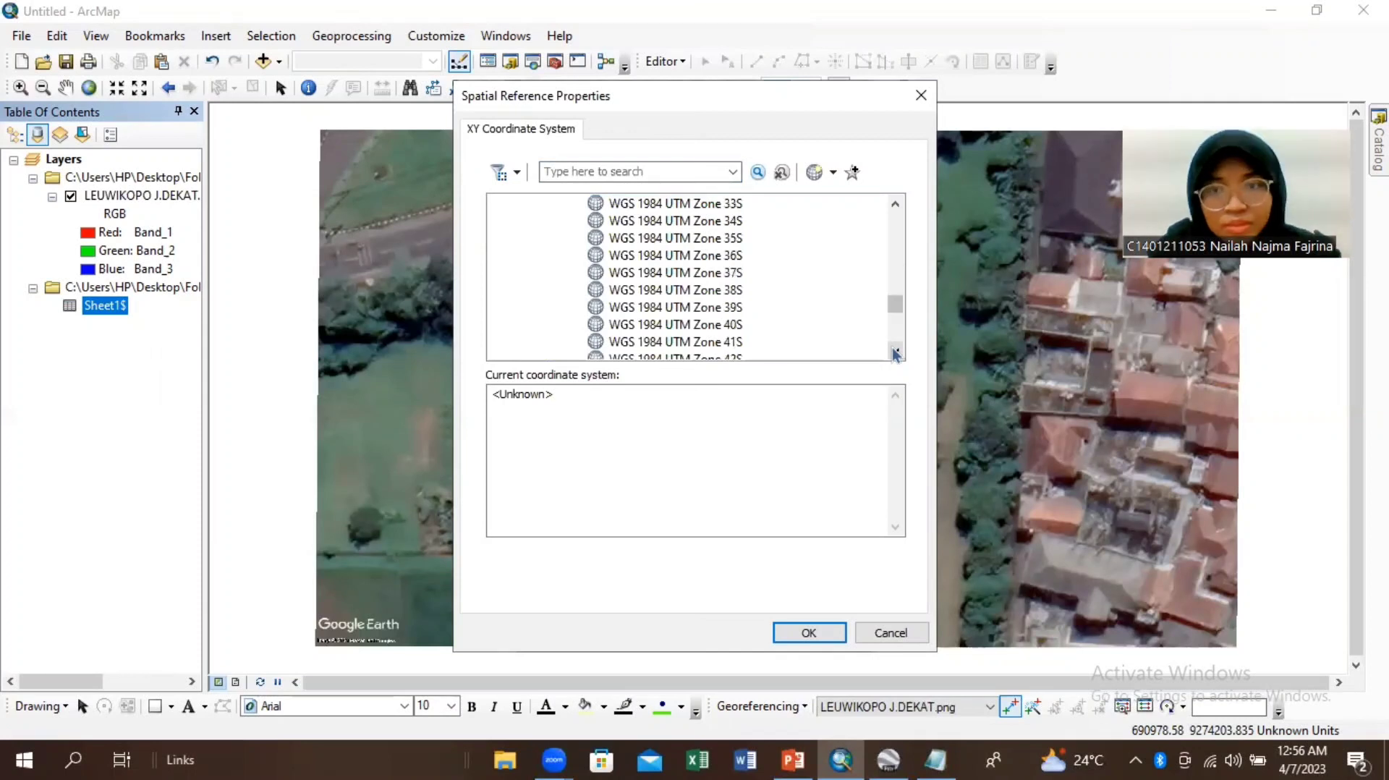
{"action": "scroll", "coordinate": [750, 344], "scroll_direction": "down", "scroll_amount": 3}
{"action": "left_click", "coordinate": [745, 341]}
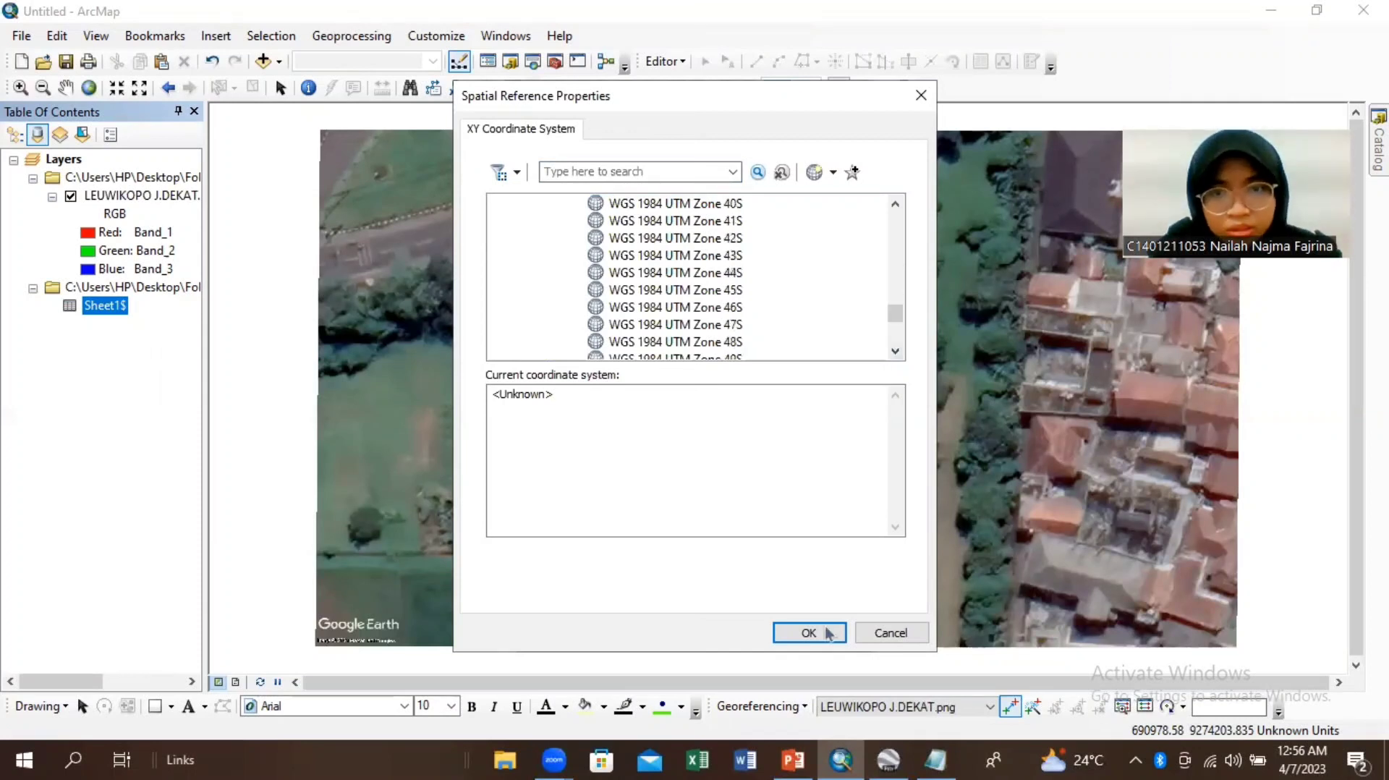
{"action": "left_click", "coordinate": [788, 632]}
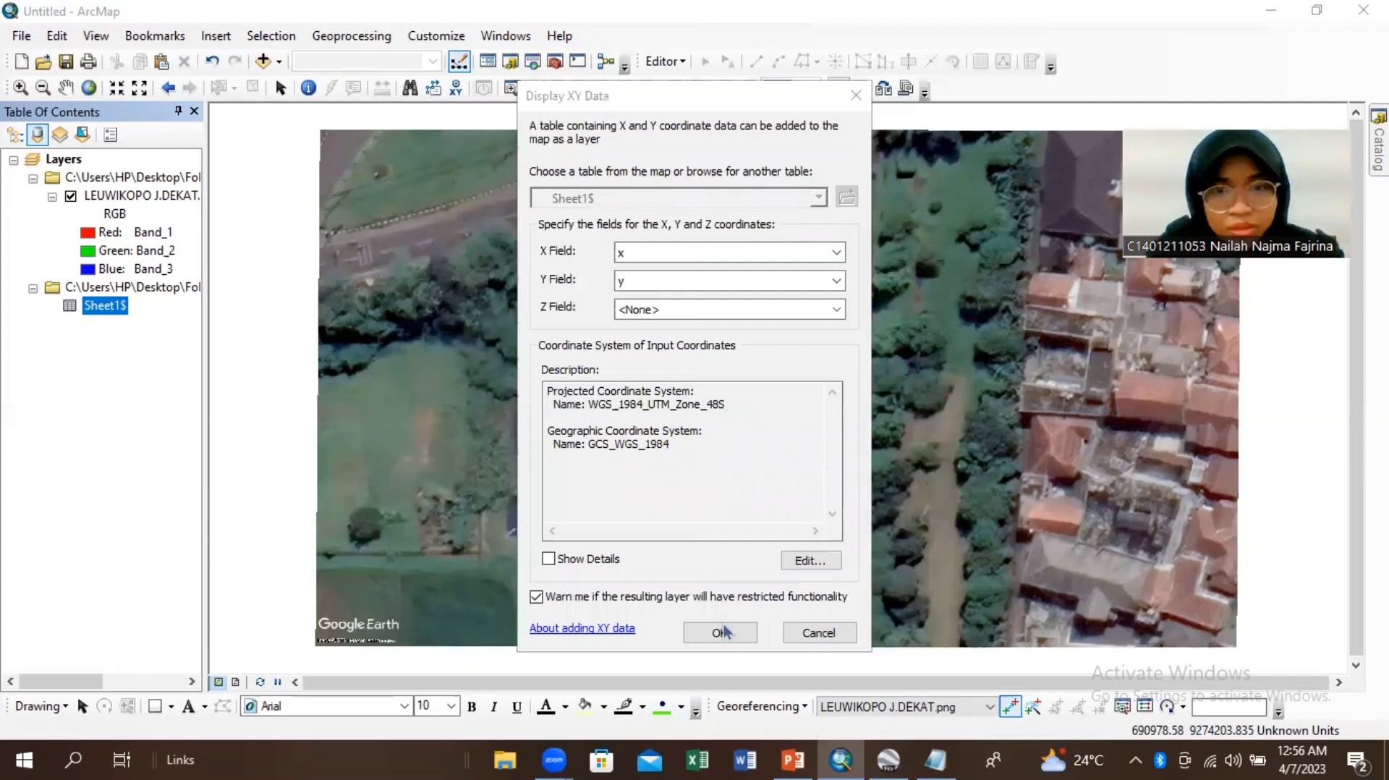
{"action": "left_click", "coordinate": [723, 632]}
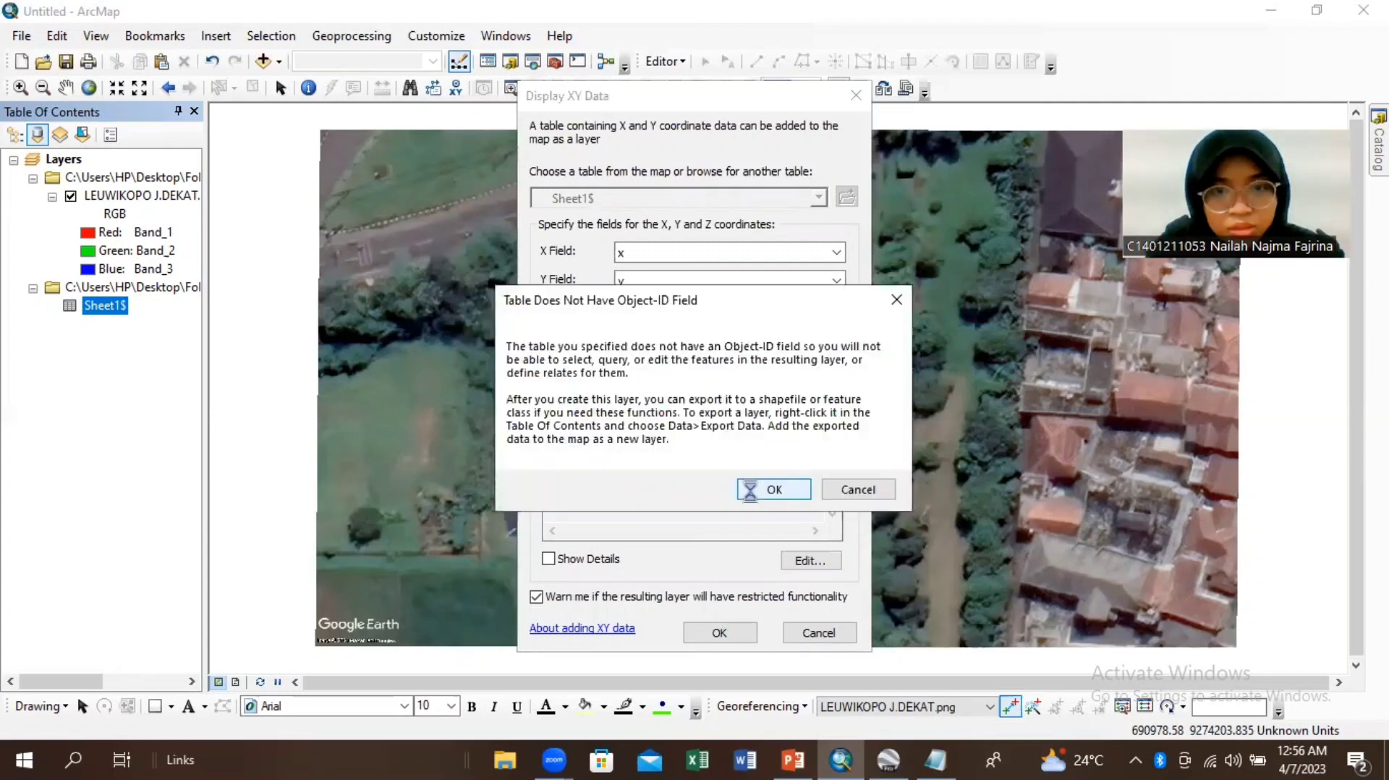
{"action": "left_click", "coordinate": [750, 492]}
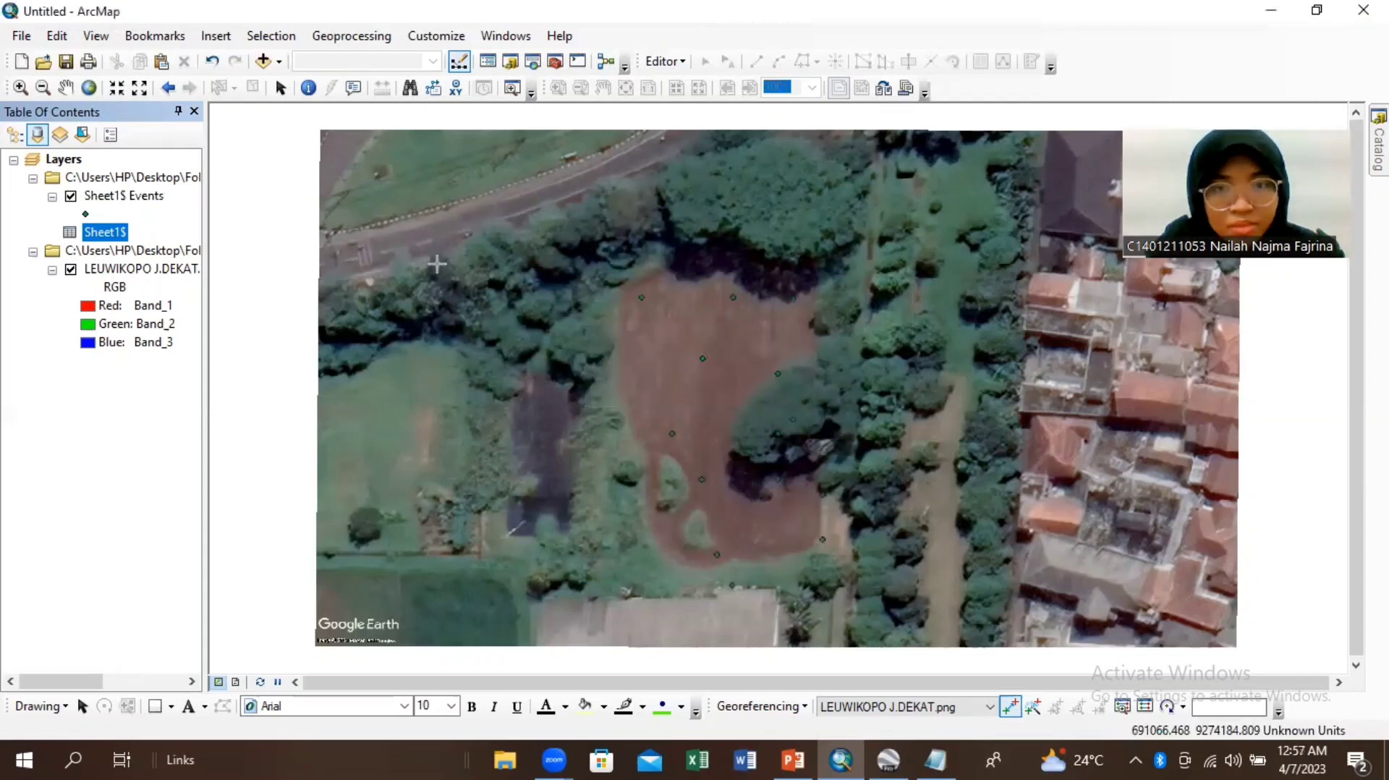
Step: Change the Sheet1$ Events point symbol to Circle 3 in light blue
{"action": "double_click", "coordinate": [84, 214]}
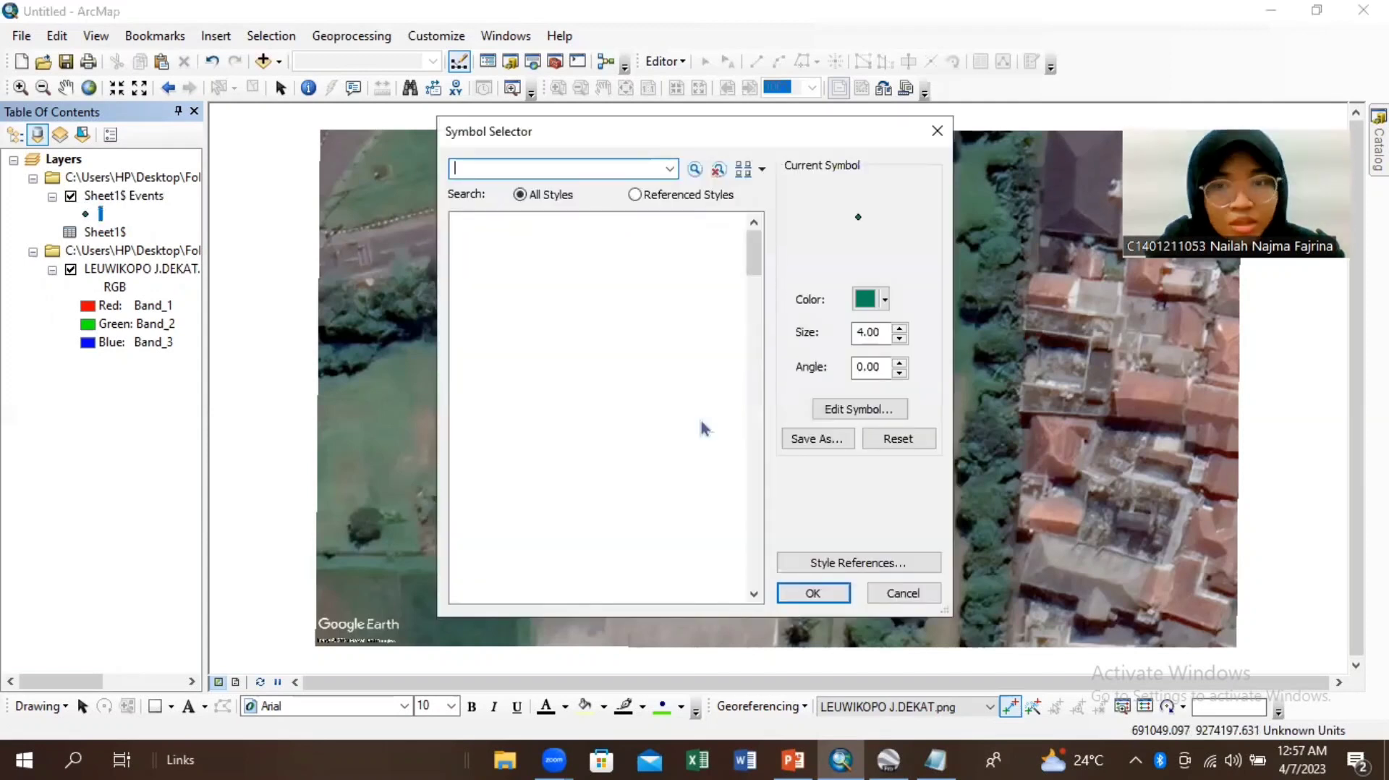
{"action": "left_click", "coordinate": [754, 595]}
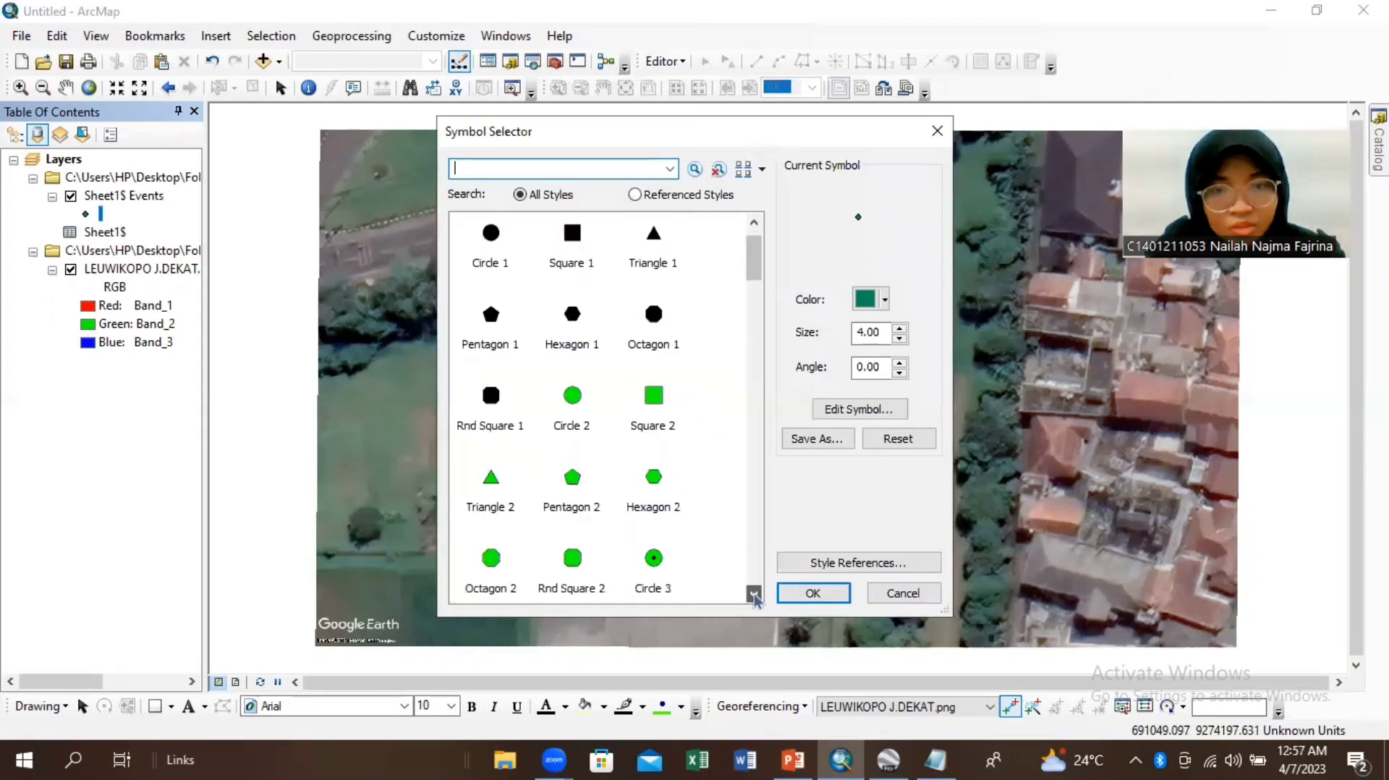
{"action": "scroll", "coordinate": [650, 532], "scroll_direction": "down", "scroll_amount": 1}
{"action": "left_click", "coordinate": [650, 532]}
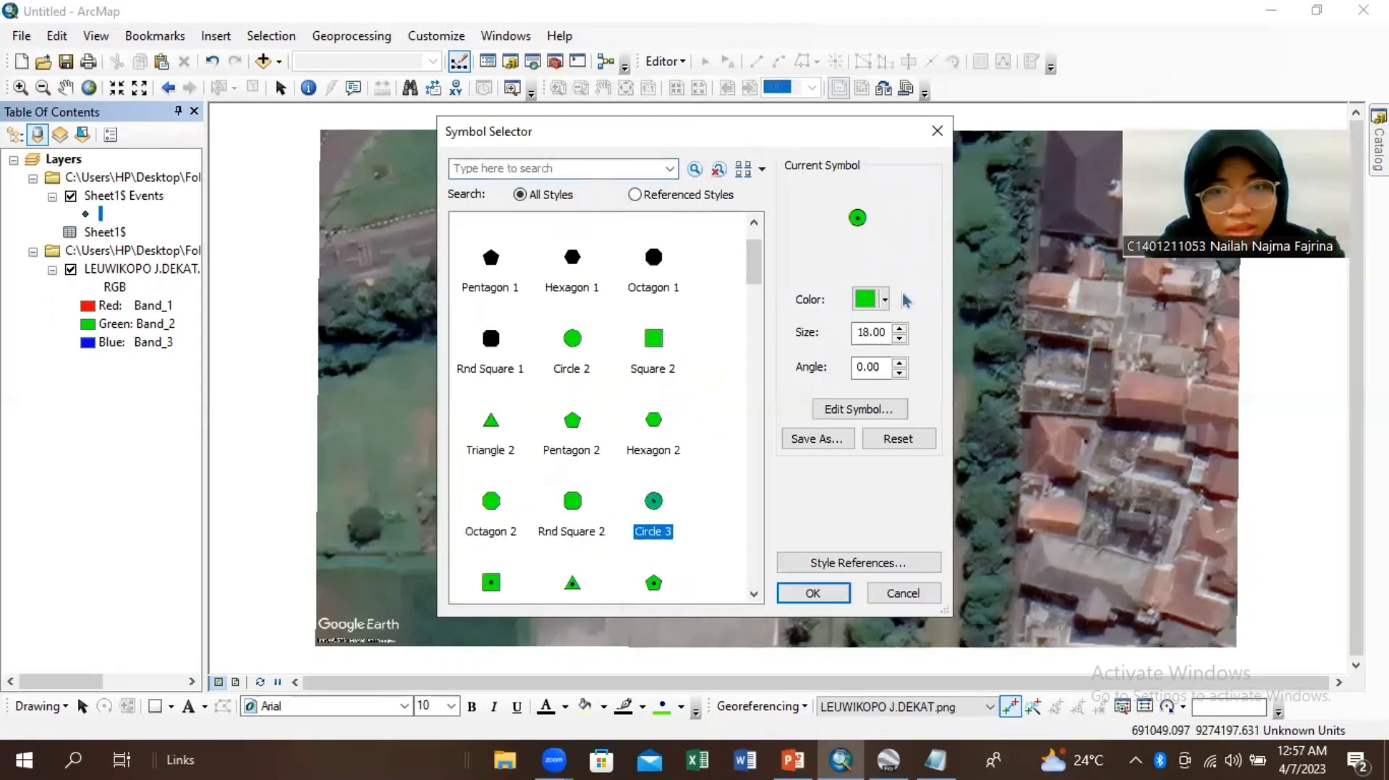
{"action": "left_click", "coordinate": [886, 301]}
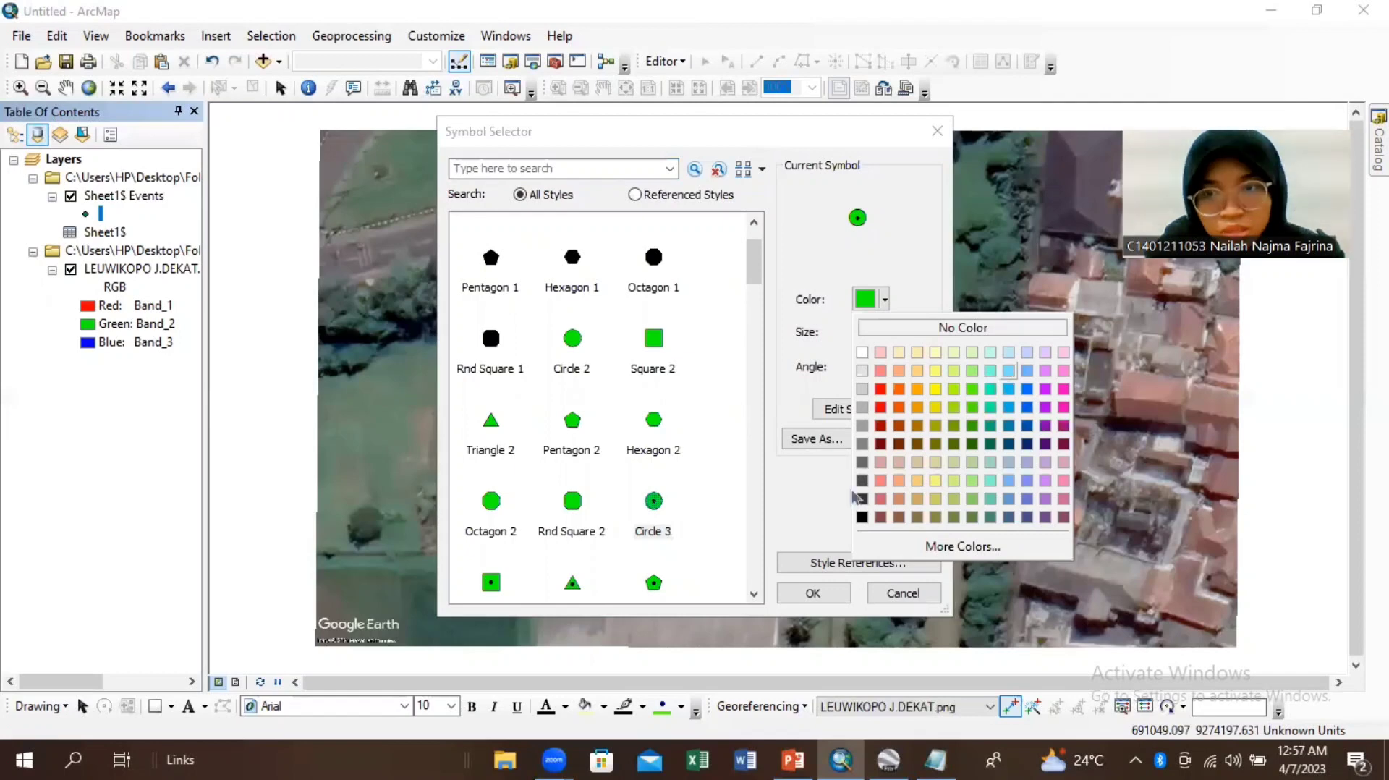
{"action": "left_click", "coordinate": [1008, 370]}
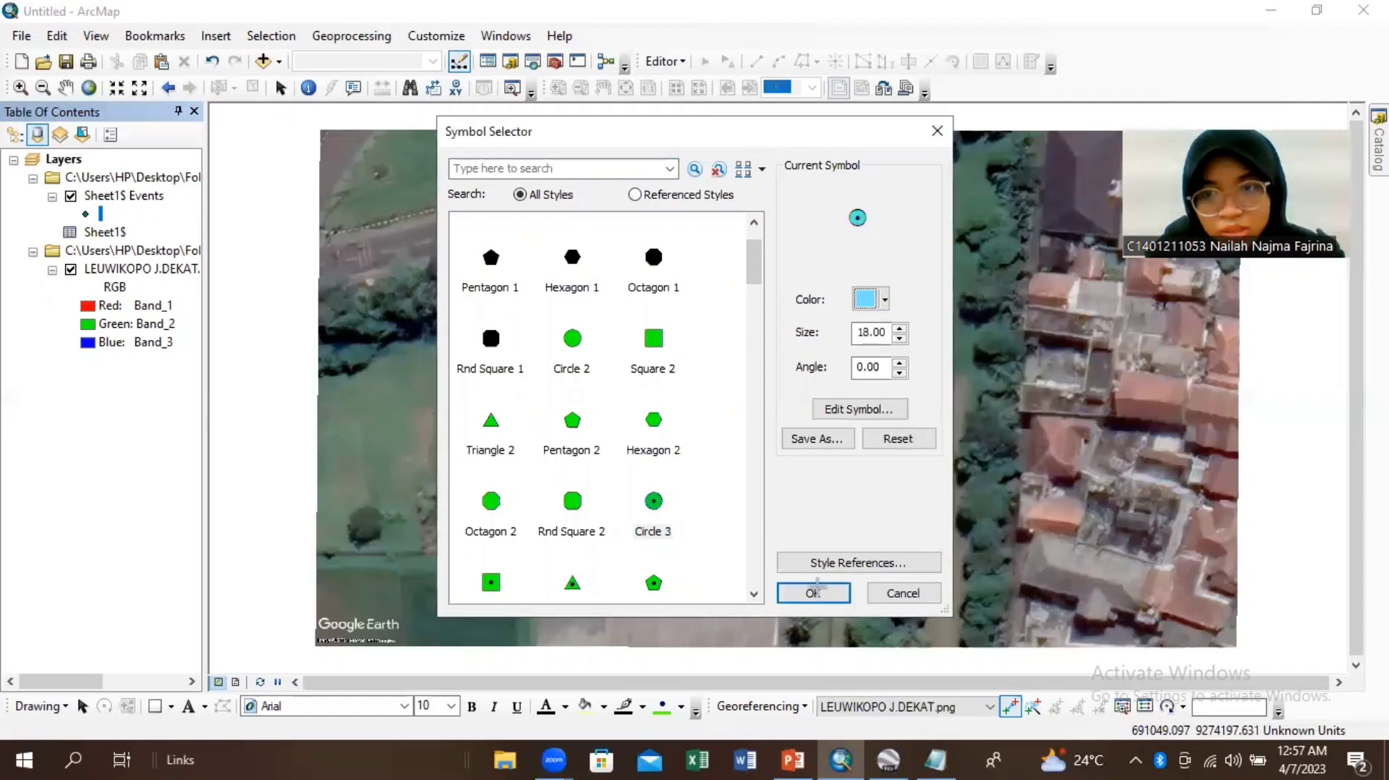
{"action": "left_click", "coordinate": [814, 590]}
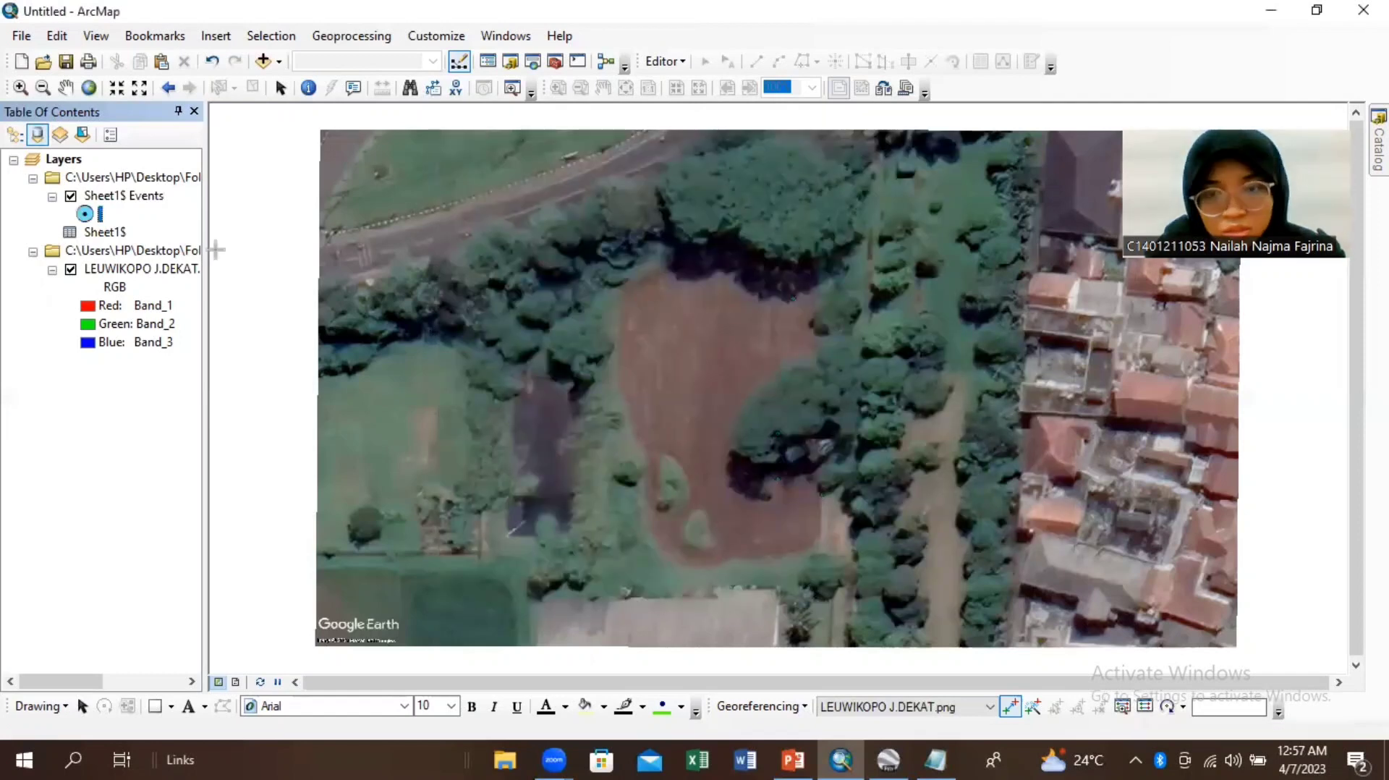
Step: Rename the Sheet1$ Events layer to "Titik Koordinat Fieldtrip 58 Lahan Kotak" in its layer properties
{"action": "right_click", "coordinate": [116, 196]}
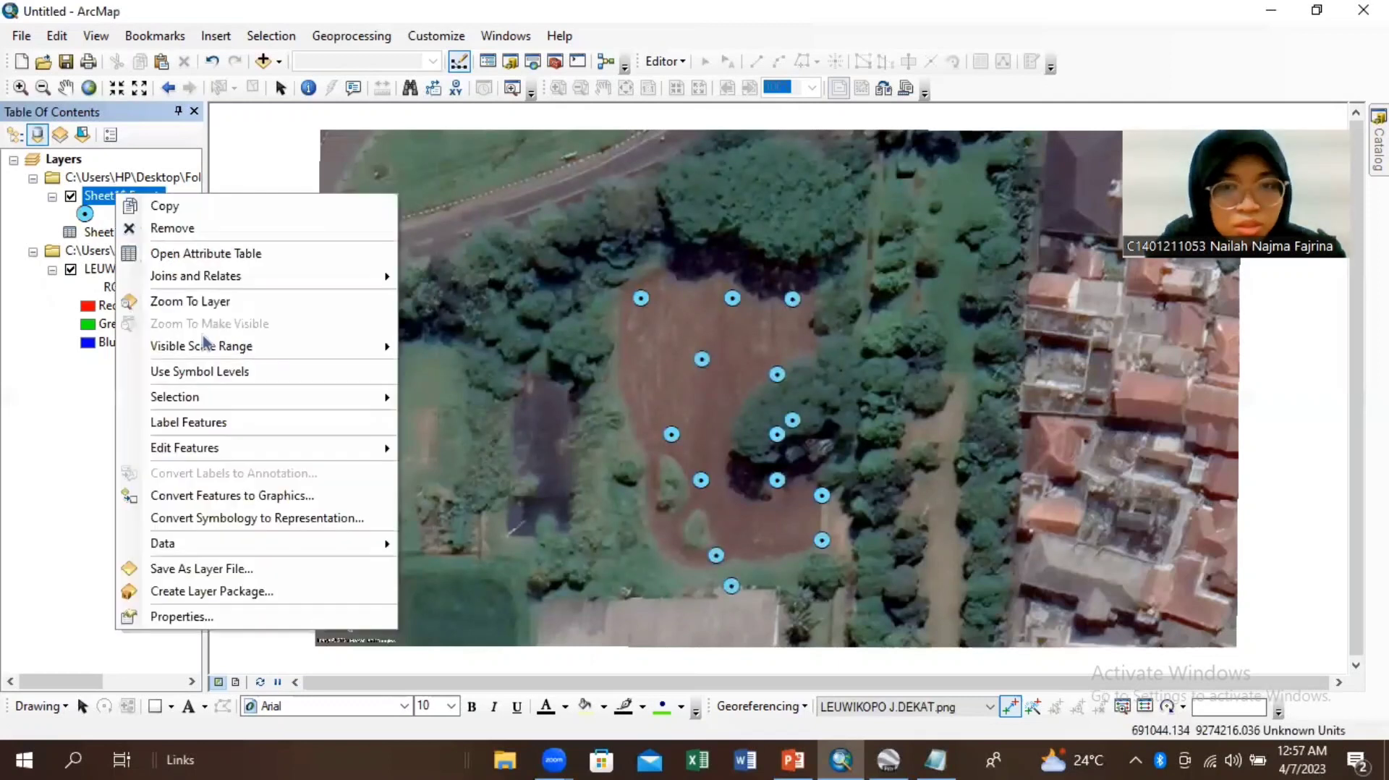
{"action": "left_click", "coordinate": [228, 621]}
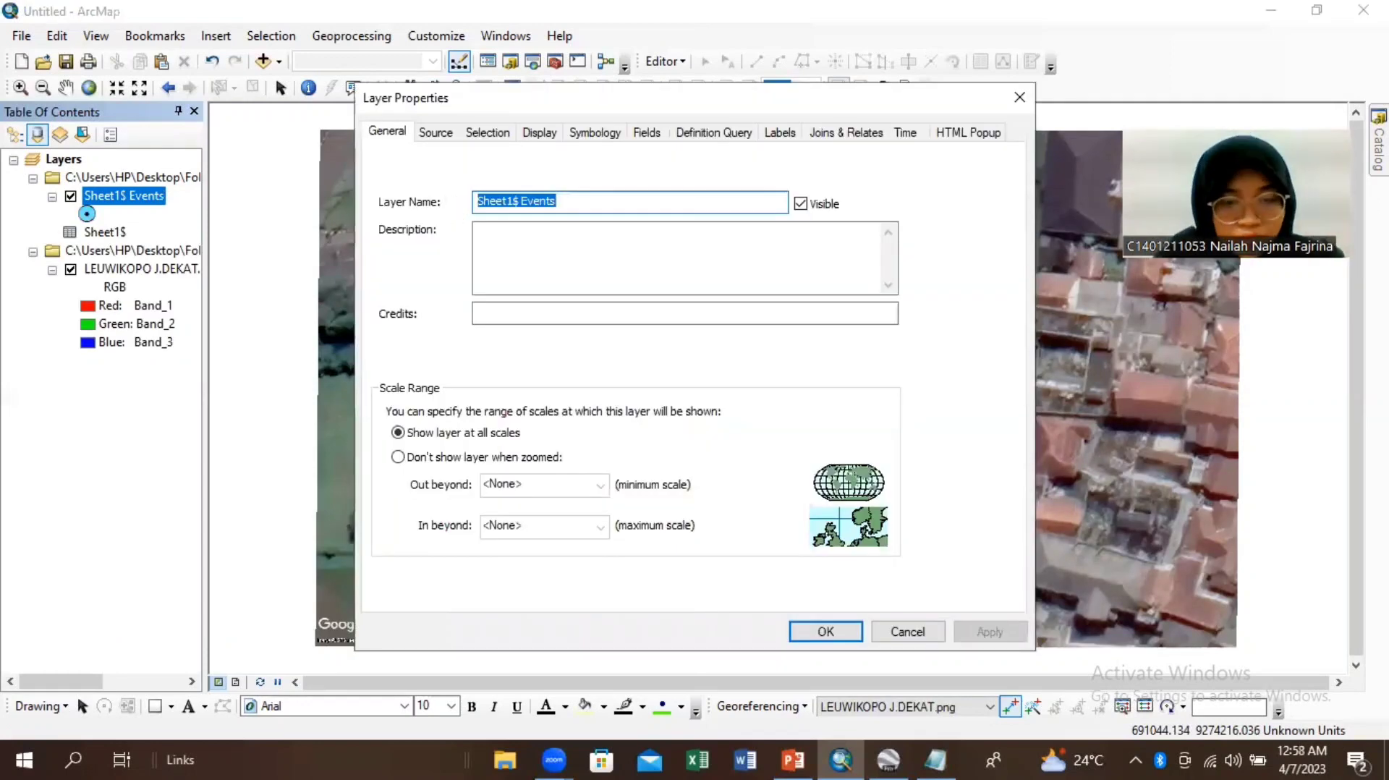
{"action": "type", "text": "Titik "}
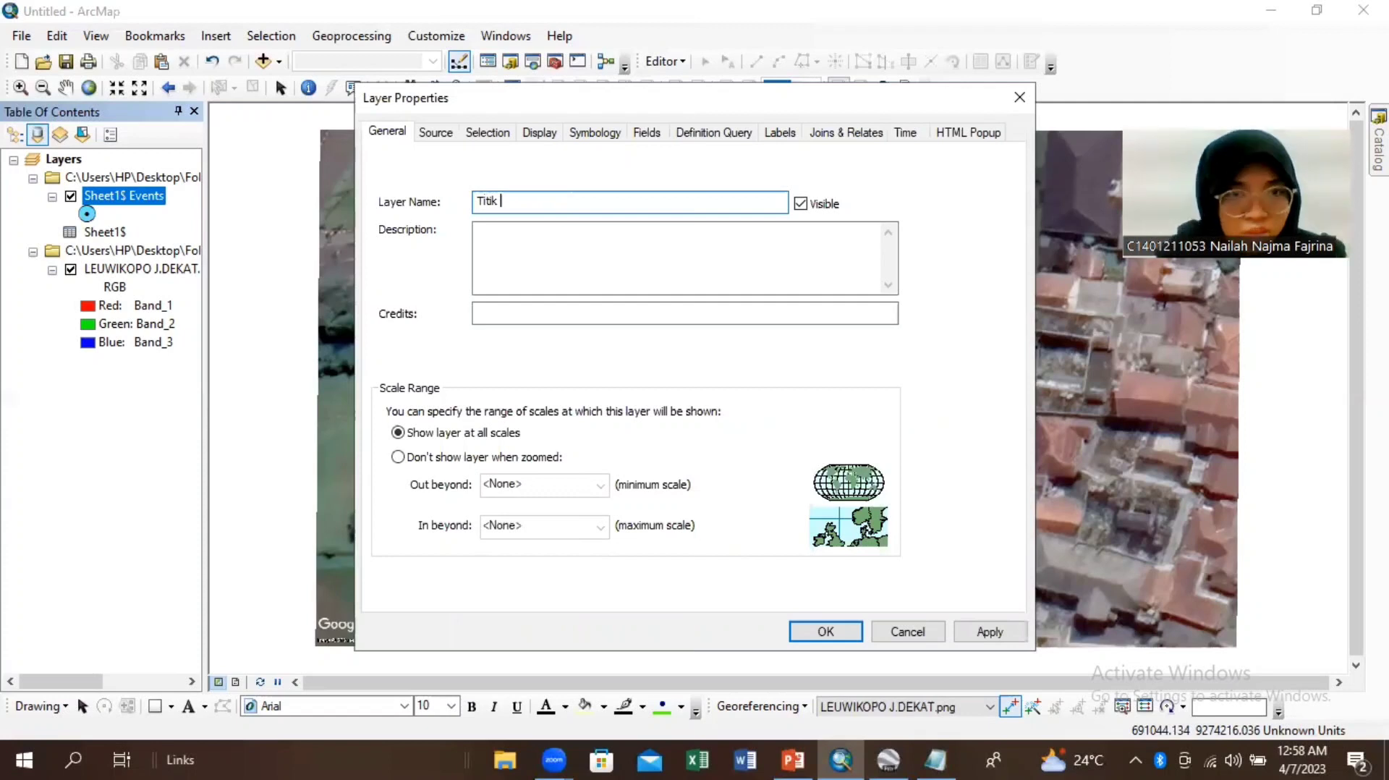
{"action": "type", "text": "Koordi"}
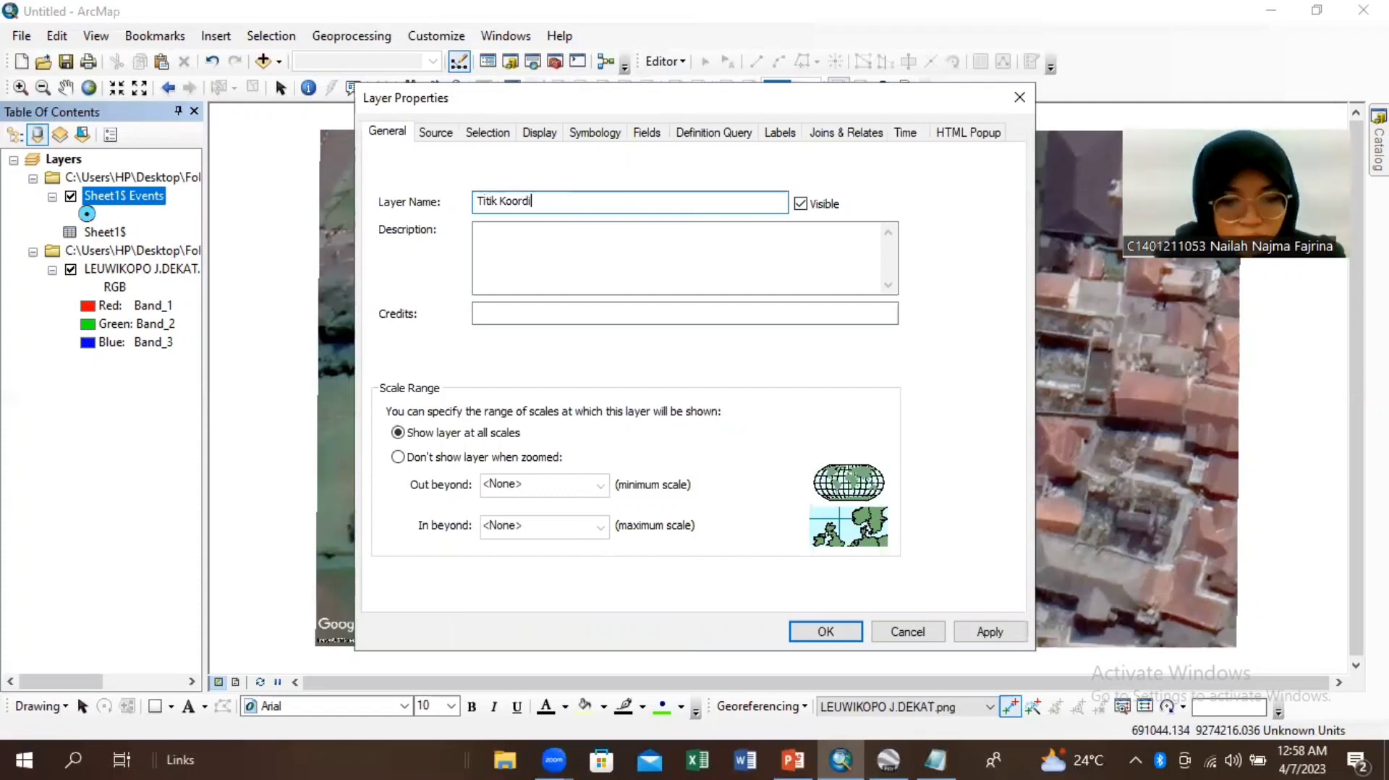
{"action": "type", "text": "nat Fi"}
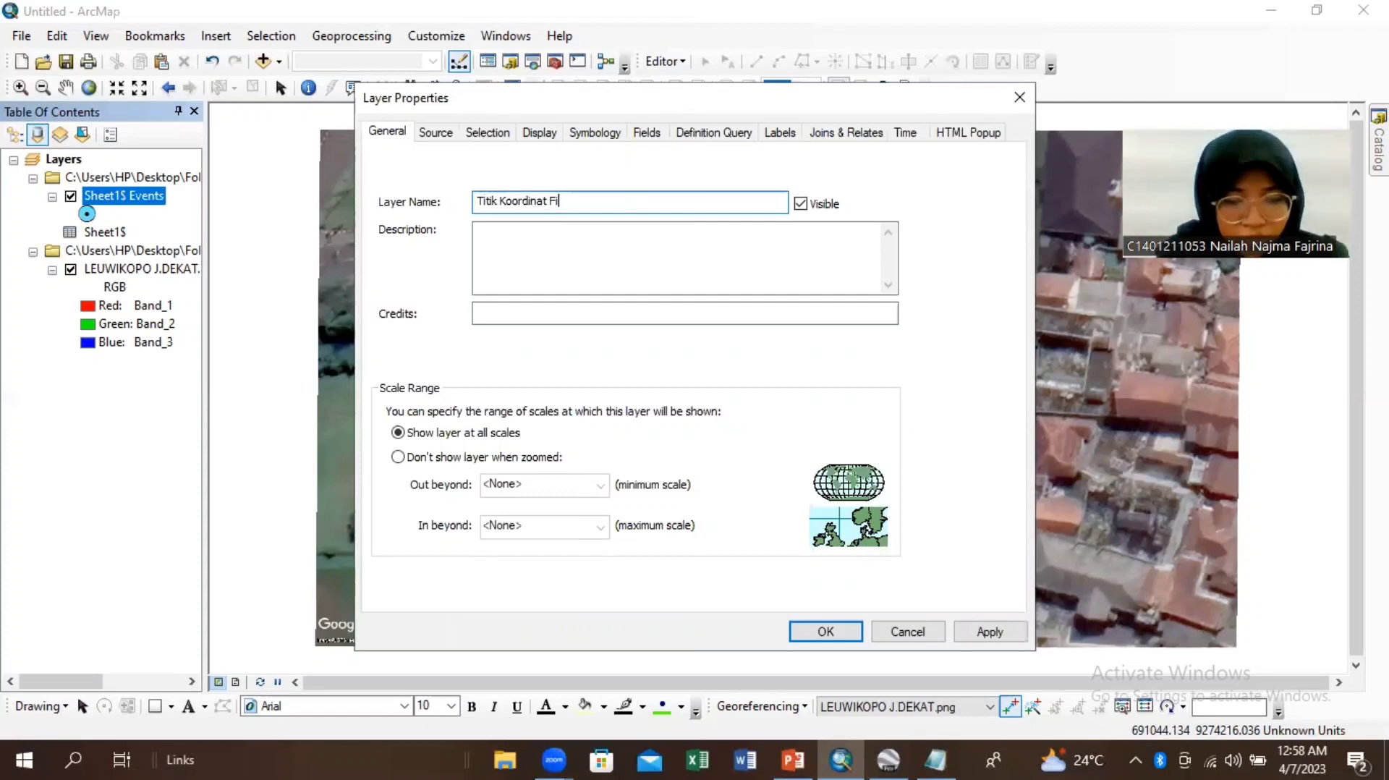
{"action": "type", "text": "eld"}
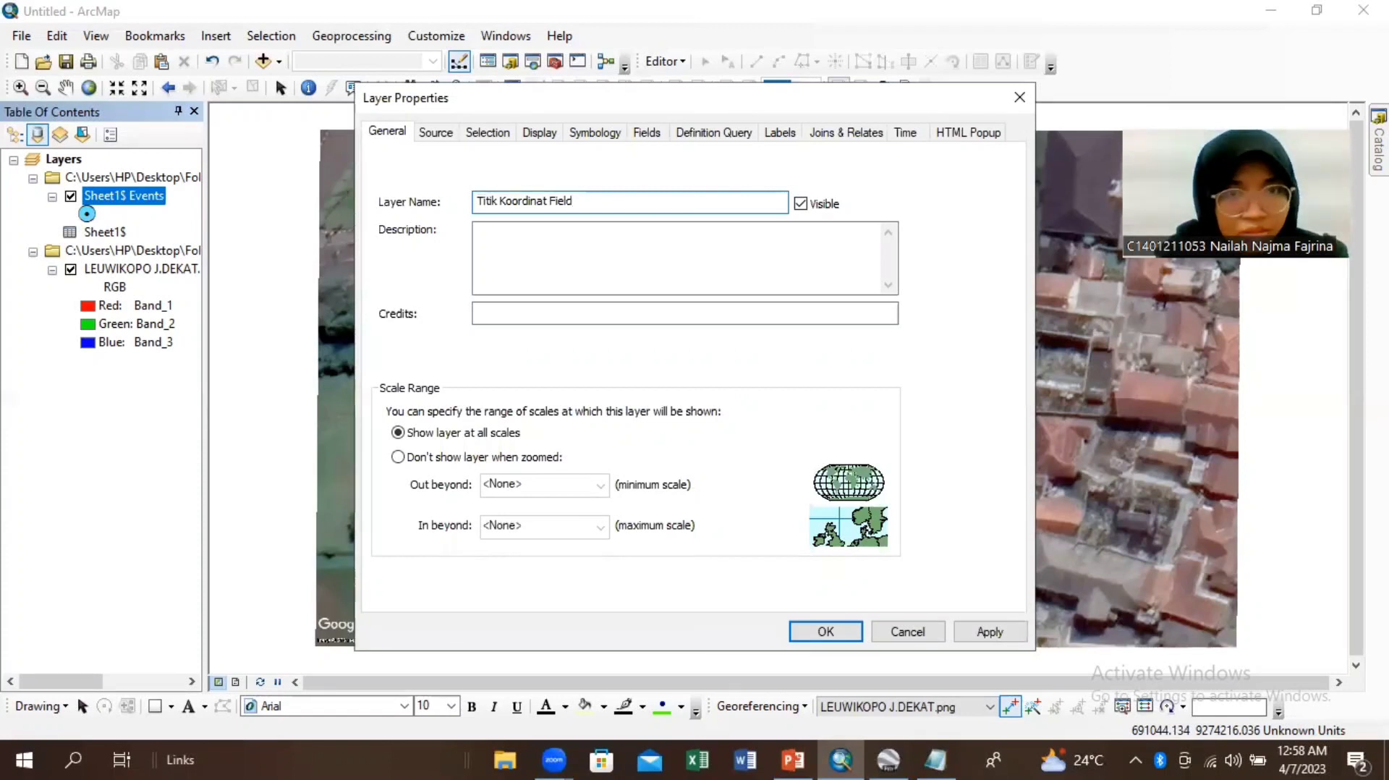
{"action": "type", "text": "tri"}
{"action": "type", "text": "p"}
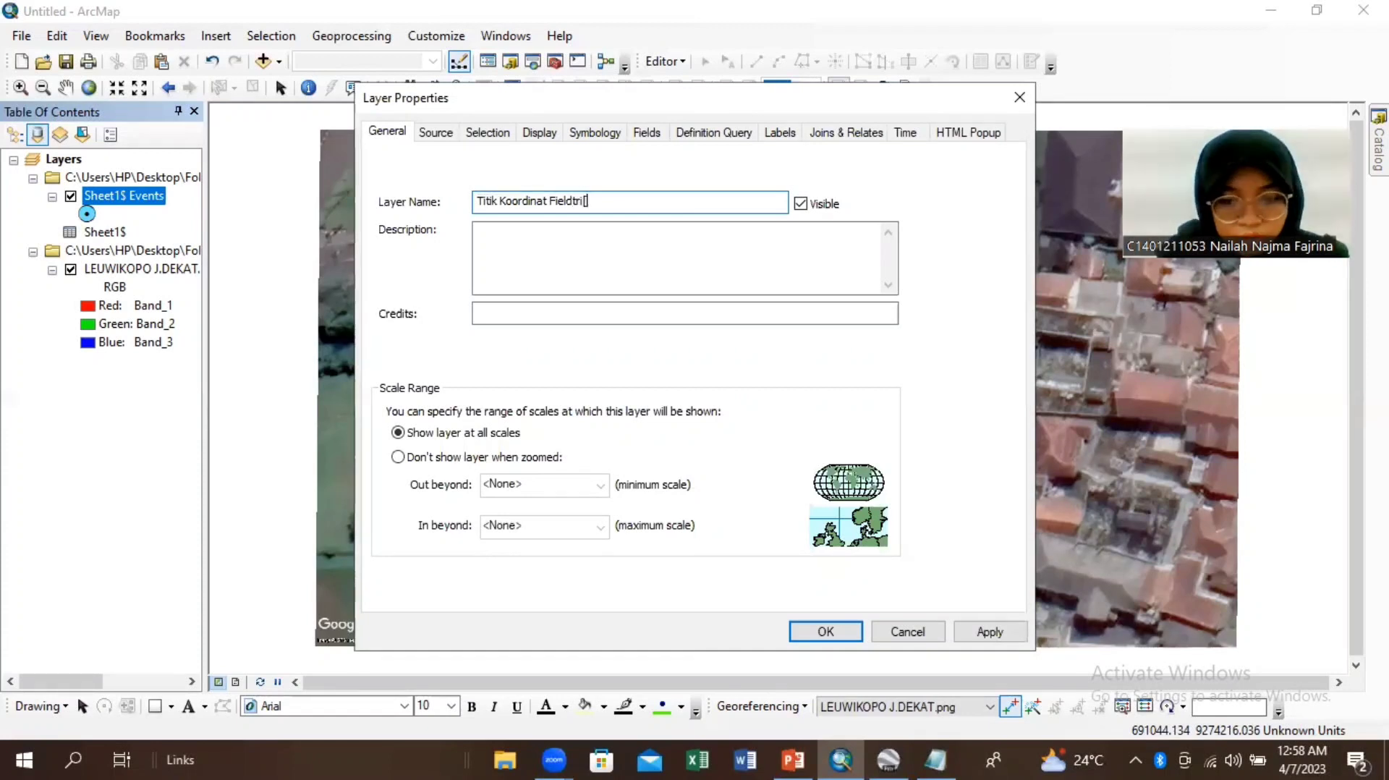
{"action": "key", "text": "BackSpace"}
{"action": "type", "text": "p 58 "}
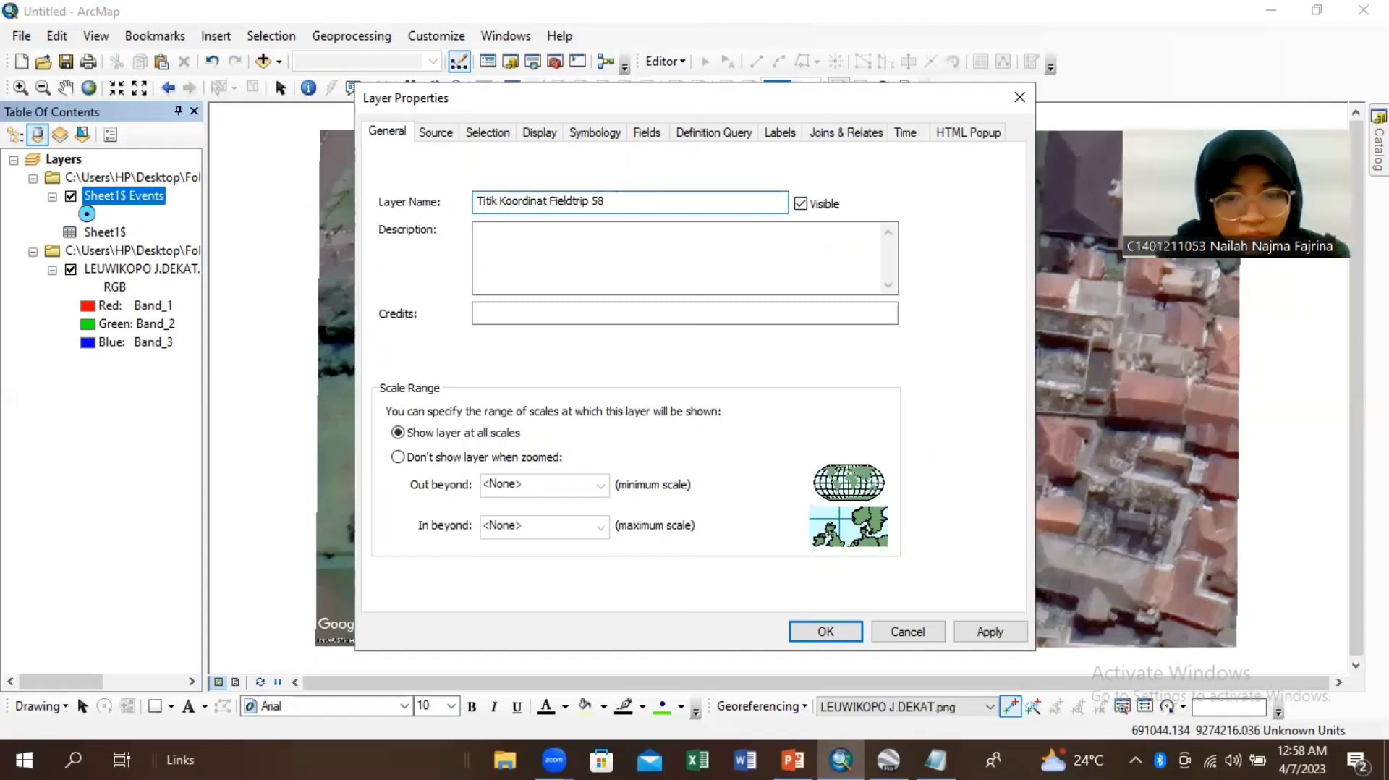
{"action": "type", "text": "Lahan Ko"}
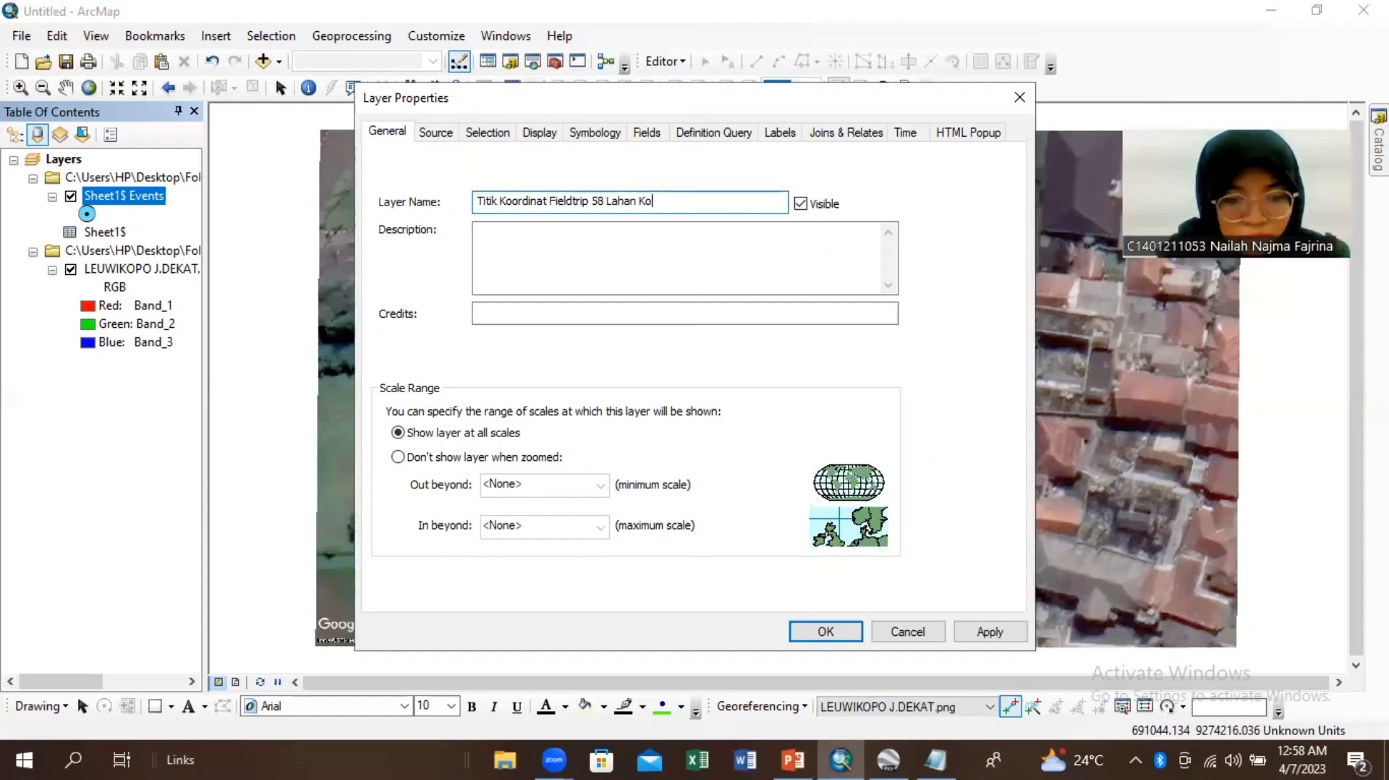
{"action": "type", "text": "tak"}
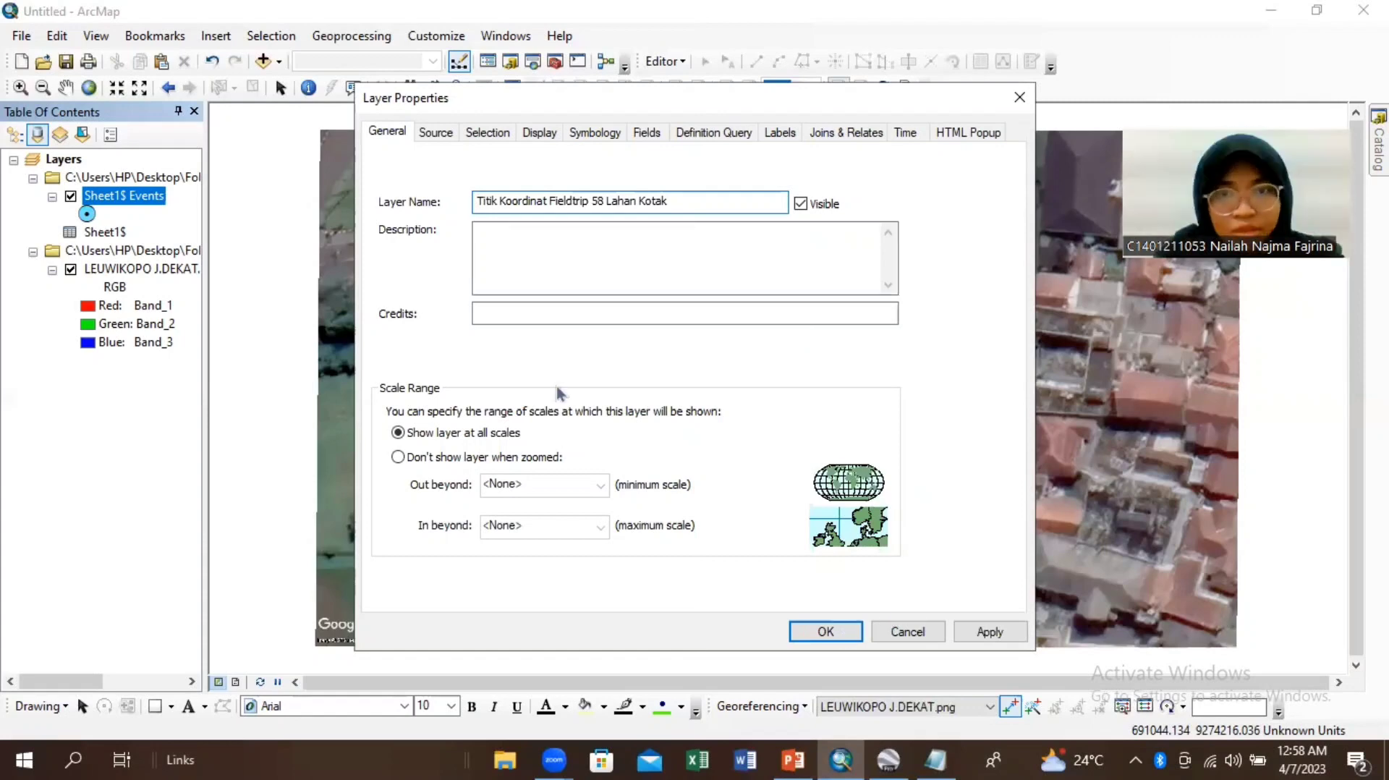
{"action": "key", "text": "Return"}
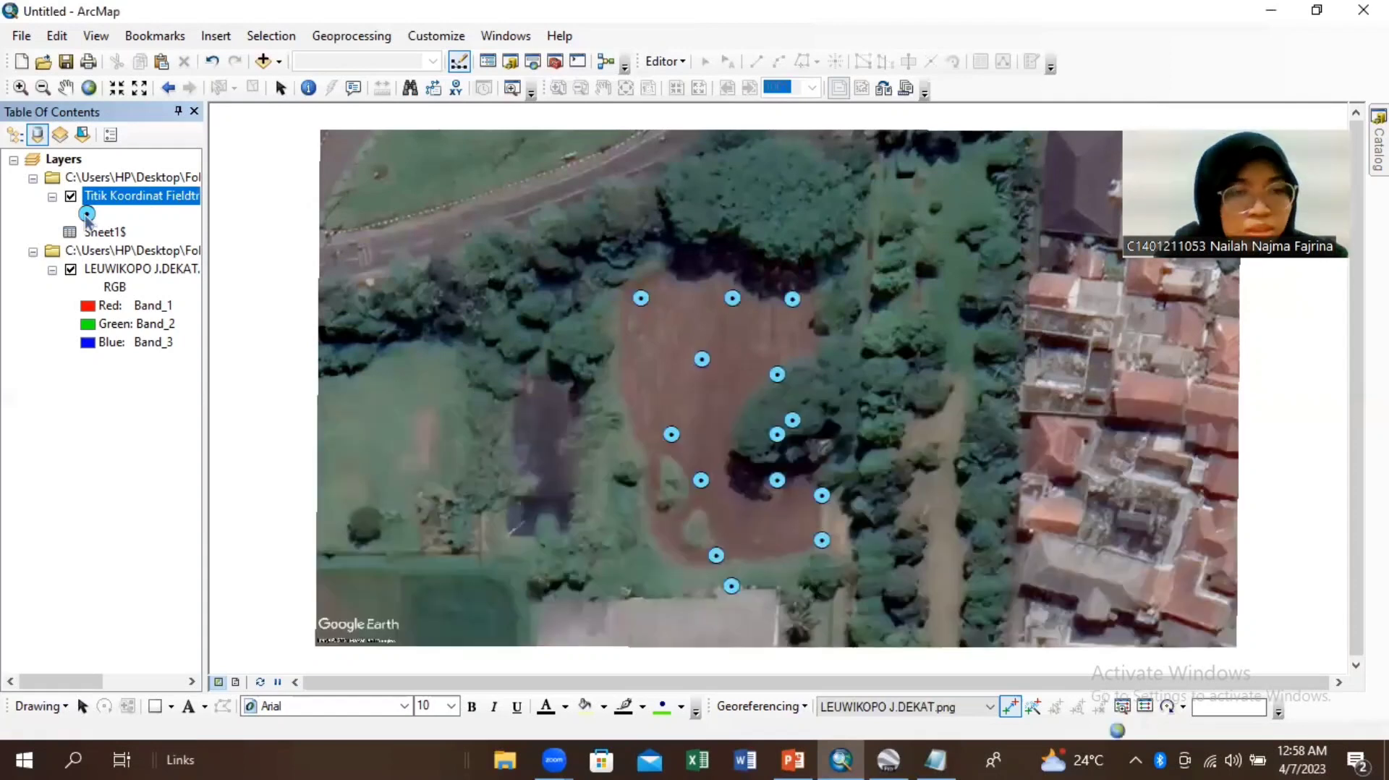
Step: Turn on feature labels for the light blue Lahan Kotak coordinate point layer
{"action": "left_click", "coordinate": [86, 214]}
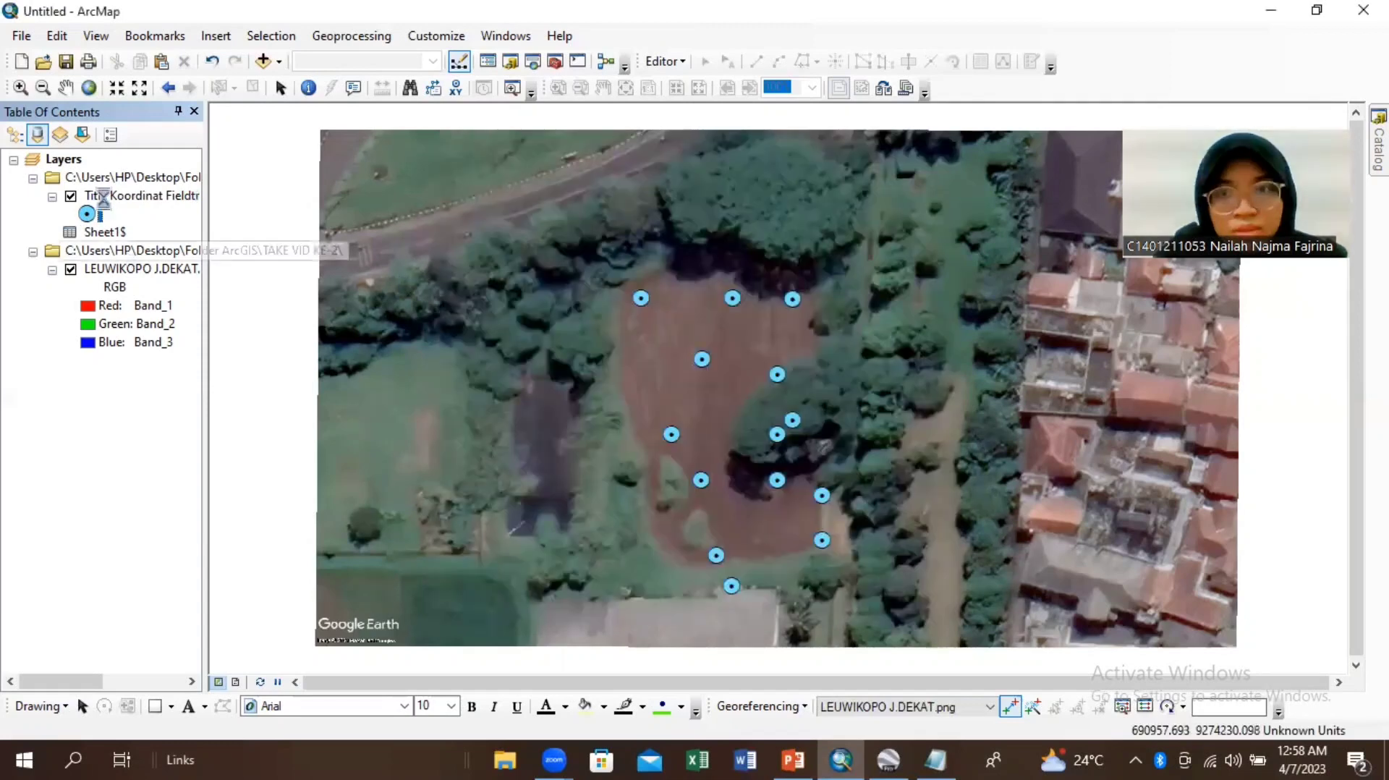
{"action": "right_click", "coordinate": [104, 197]}
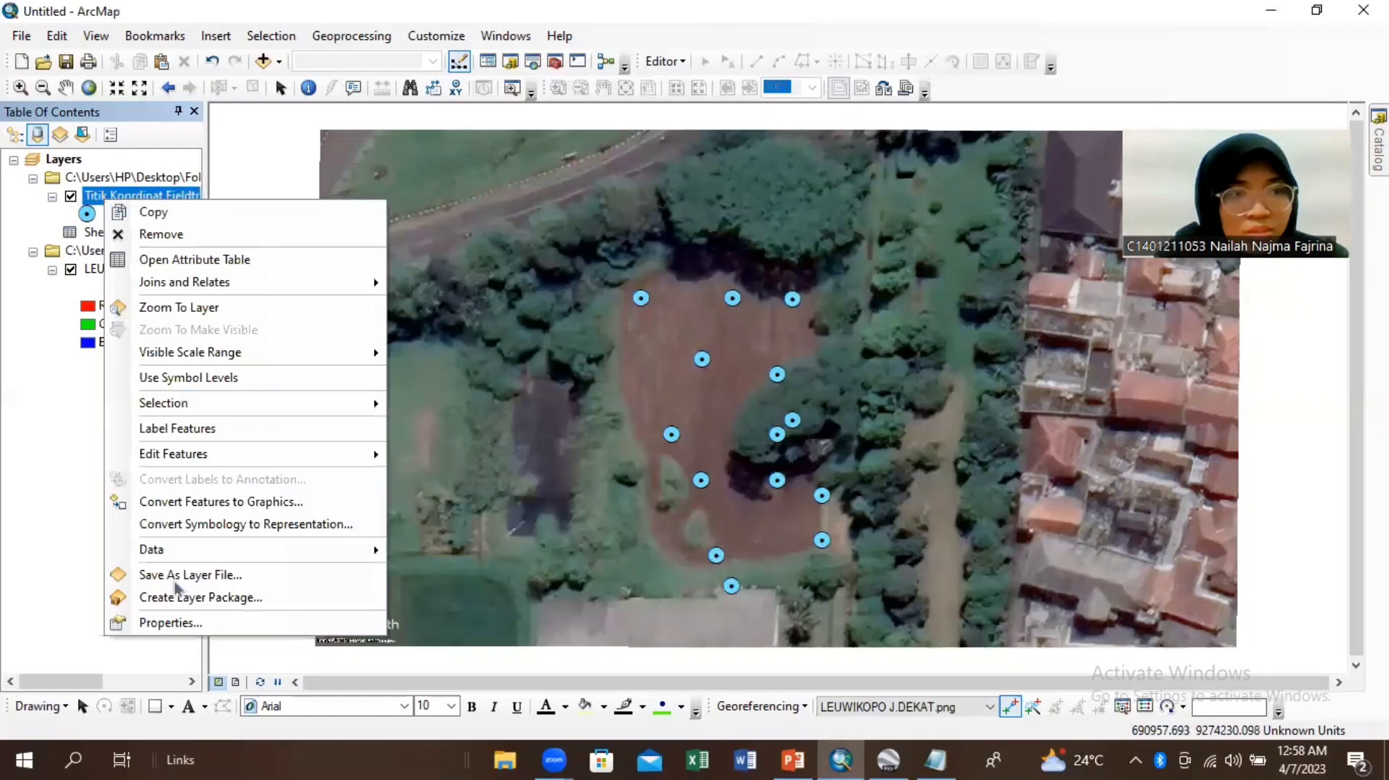
{"action": "left_click", "coordinate": [127, 430]}
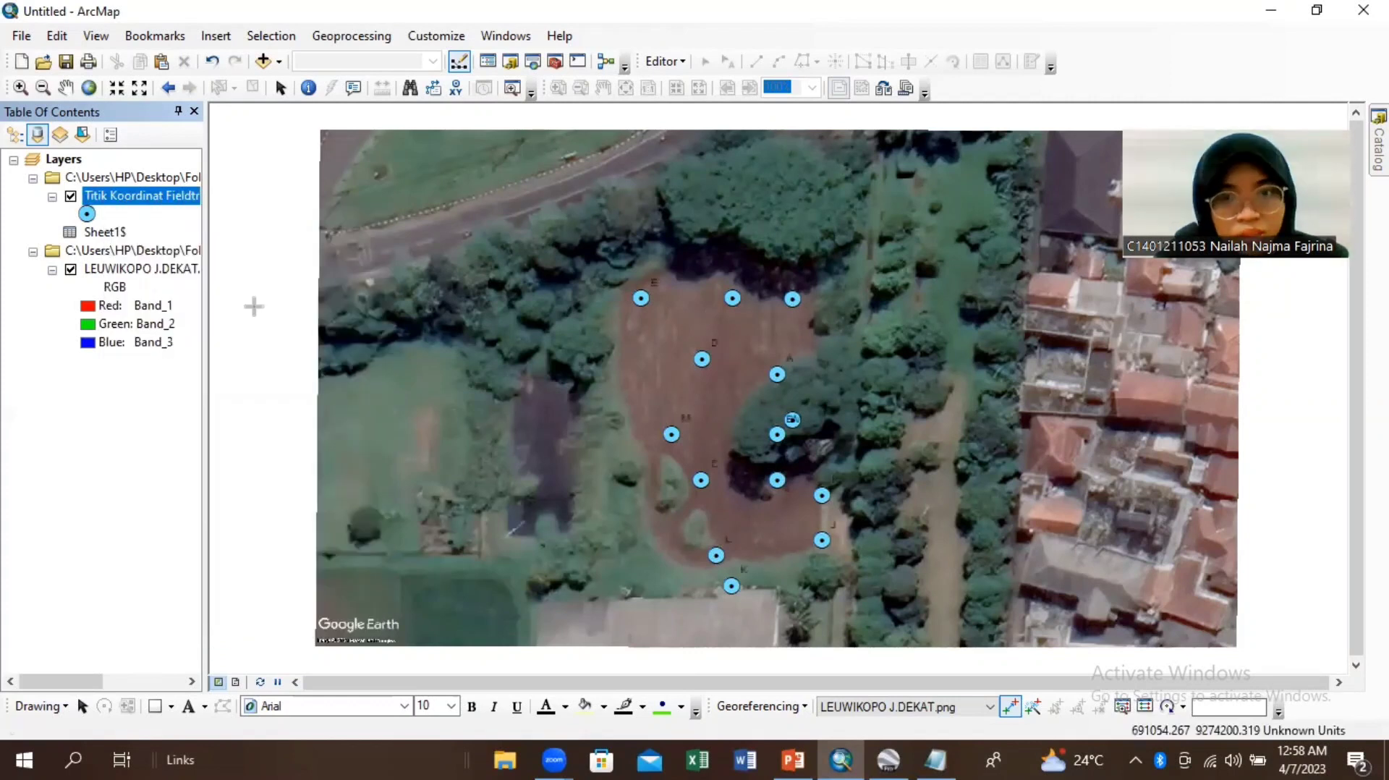
Step: Add the second plot's Sheet1$ table to the map and display it as a labelled XY point layer despite its restricted functionality
{"action": "left_click", "coordinate": [262, 62]}
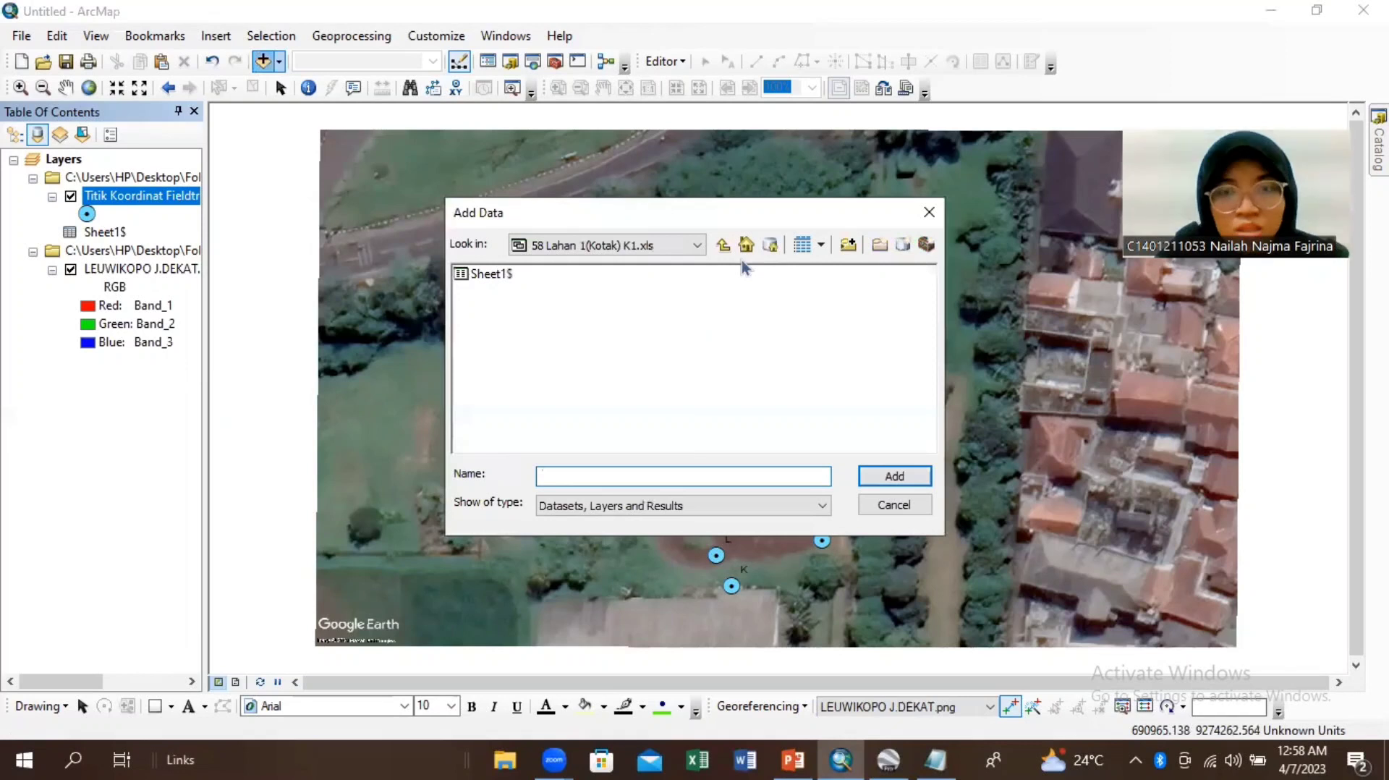
{"action": "left_click", "coordinate": [535, 343]}
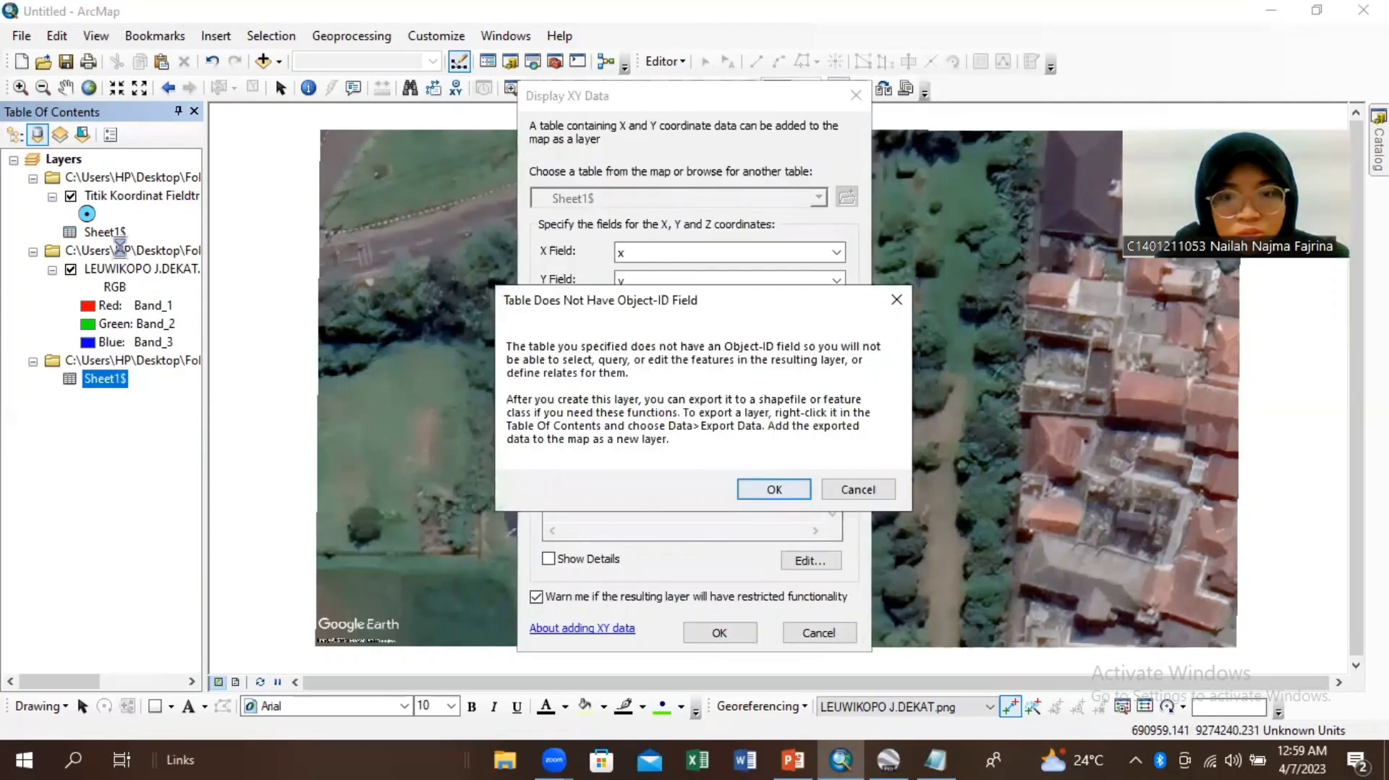
{"action": "key", "text": "Return"}
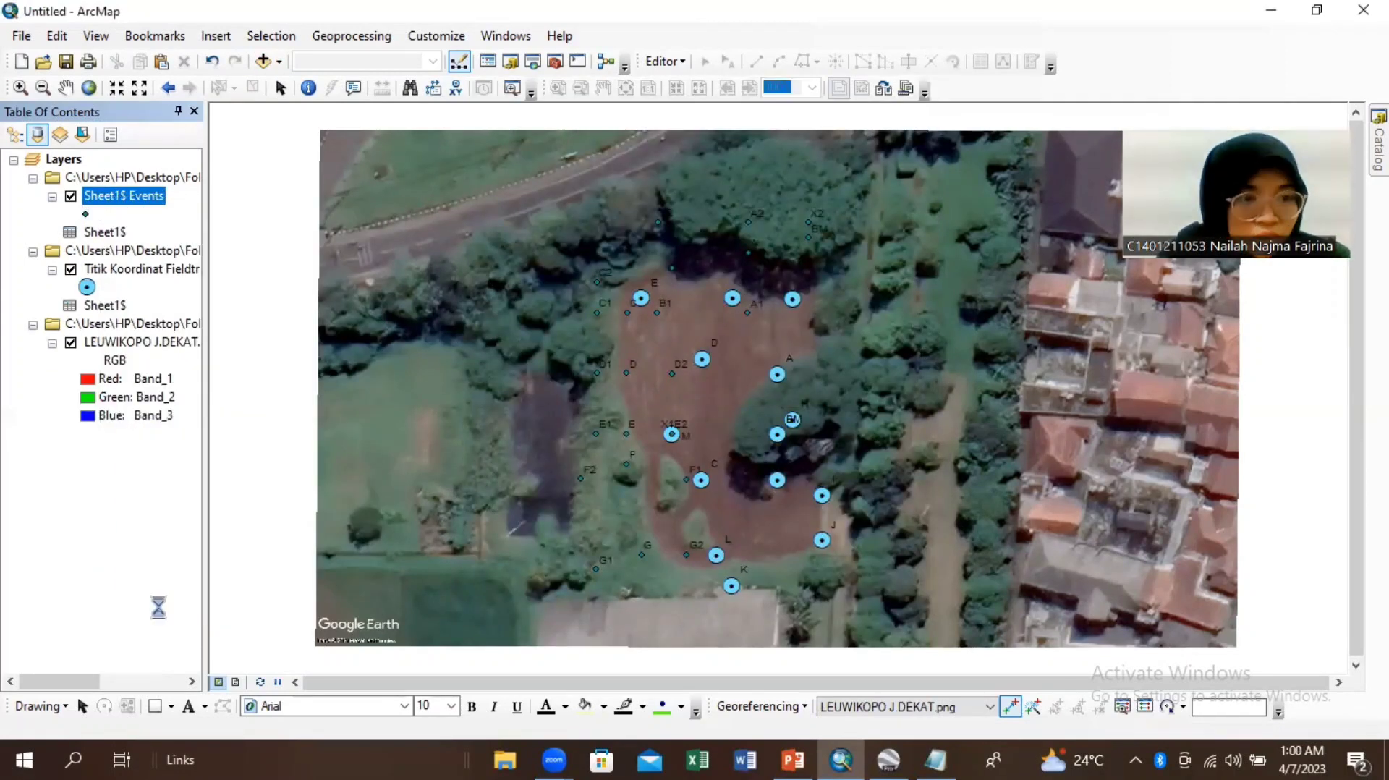
Step: Rename the new Sheet1$ Events layer to "Titik Koordinat Fieldtrip 58 Lahan Panjang" and set its symbol to pink Circle 3, size 18
{"action": "double_click", "coordinate": [101, 196]}
{"action": "type", "text": "Titik Koordinat Fieldtrip 58 Lahan Panjang"}
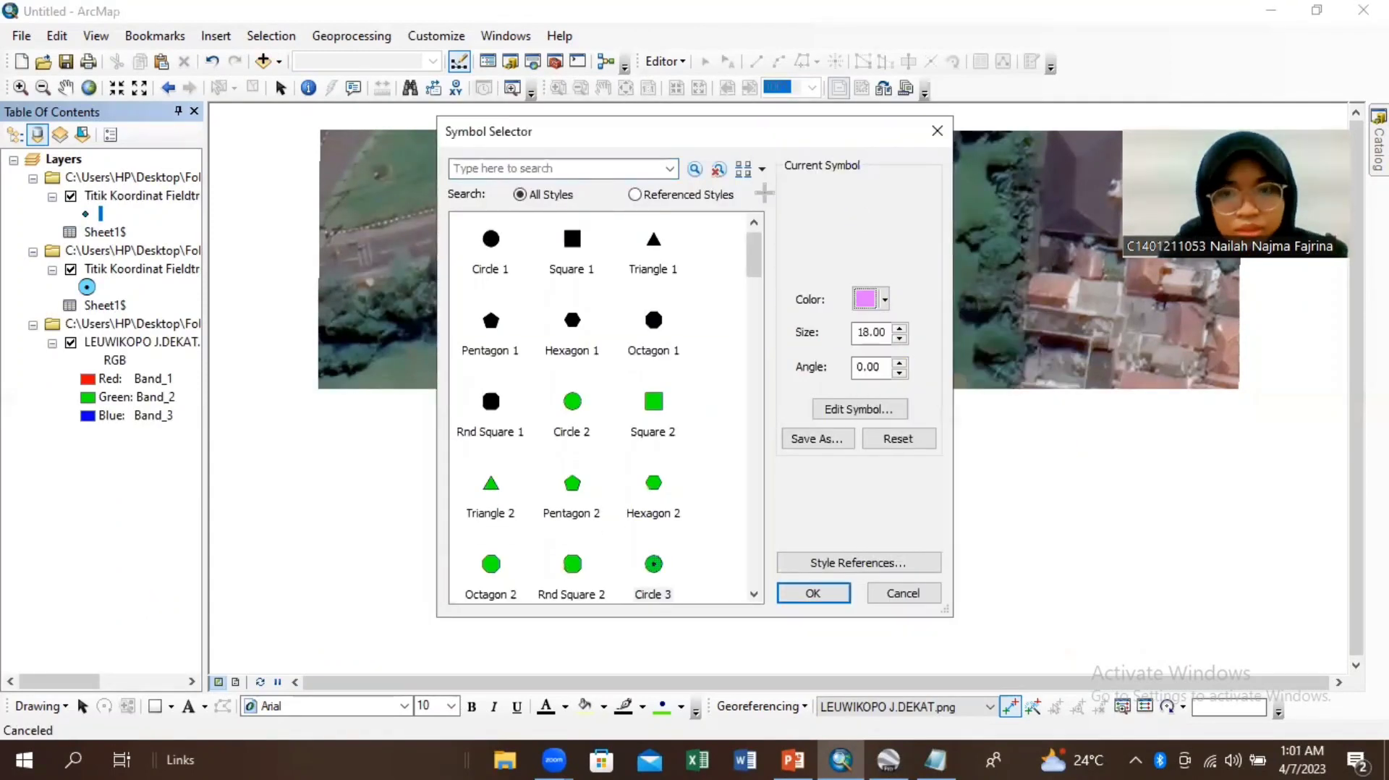
{"action": "left_click", "coordinate": [794, 591]}
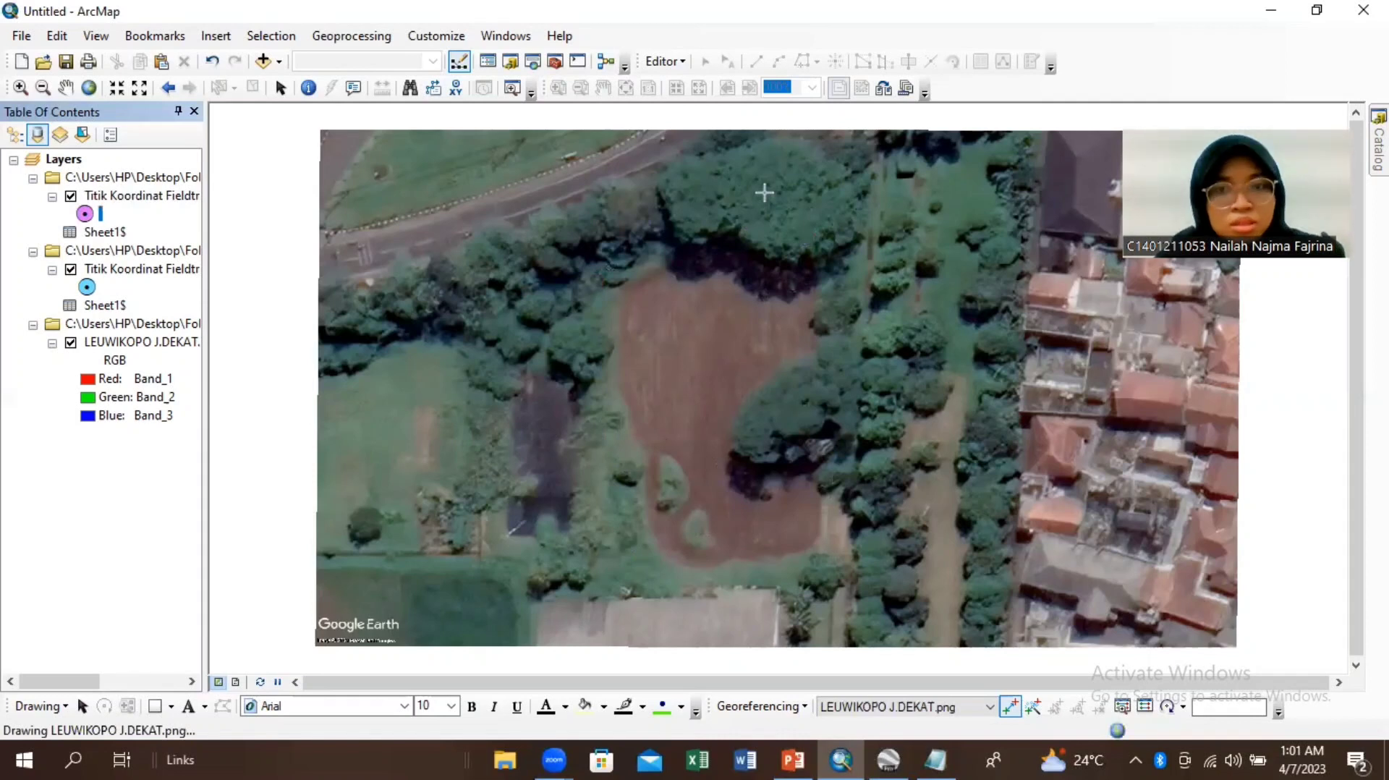
Step: Delete the stray control point links 5 and 6 over the trees north of the field and update the image's georeferencing
{"action": "left_click", "coordinate": [833, 266]}
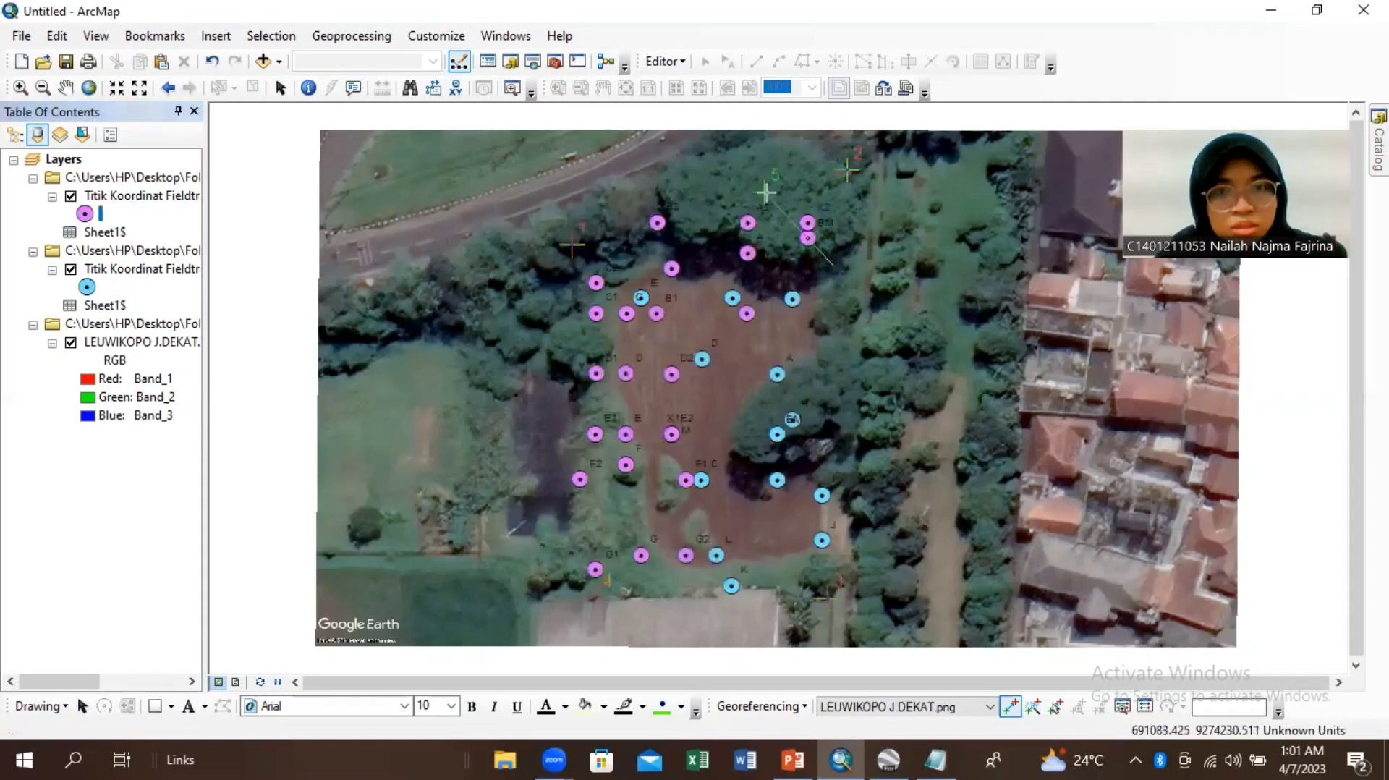
{"action": "left_click", "coordinate": [765, 192]}
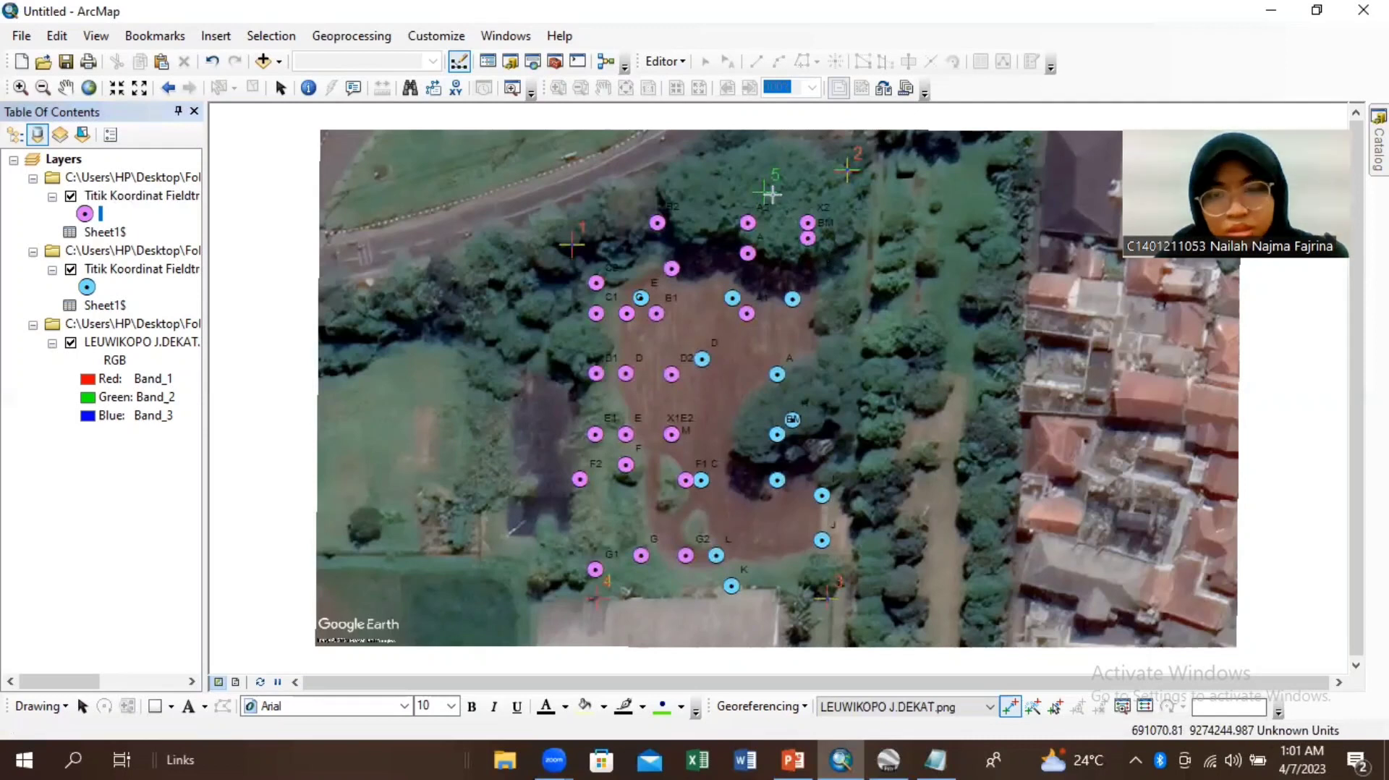
{"action": "left_click", "coordinate": [1056, 705]}
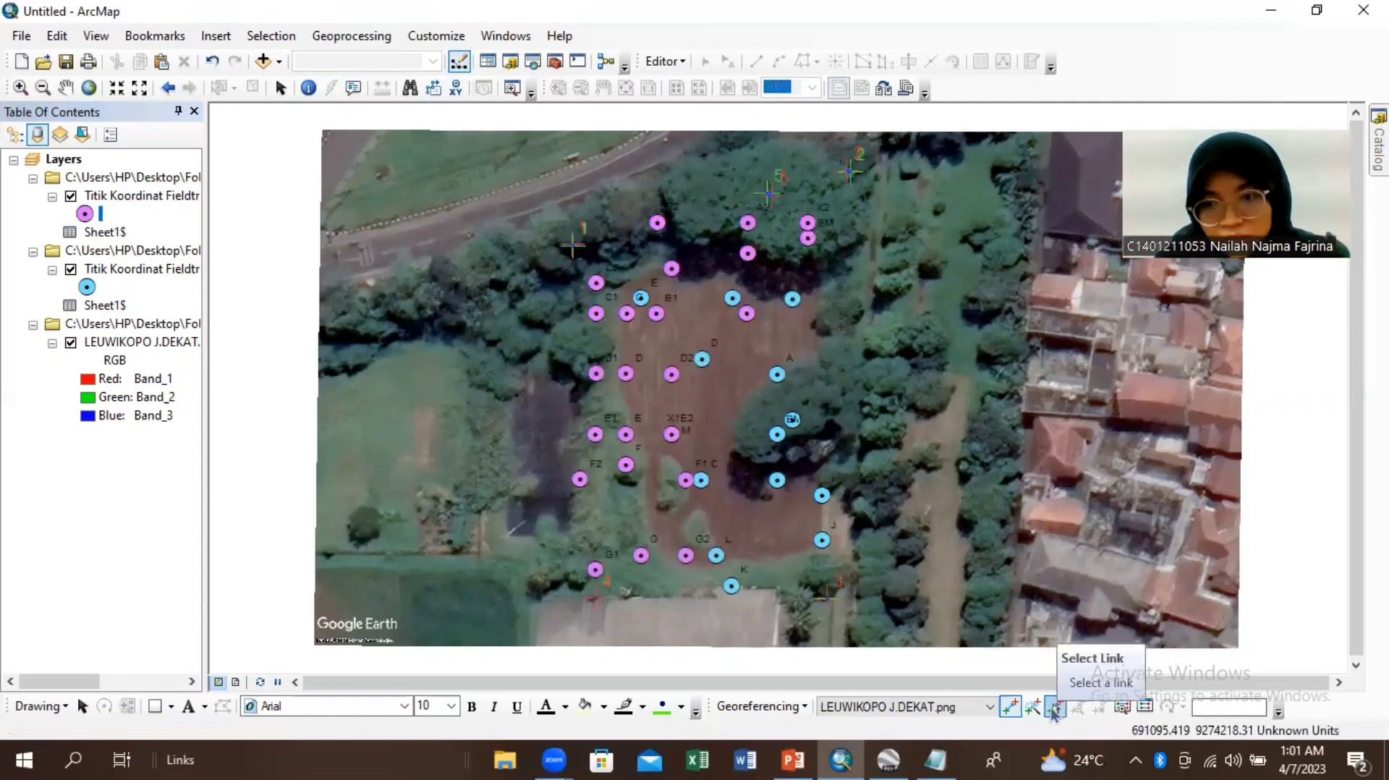
{"action": "left_click", "coordinate": [1054, 708]}
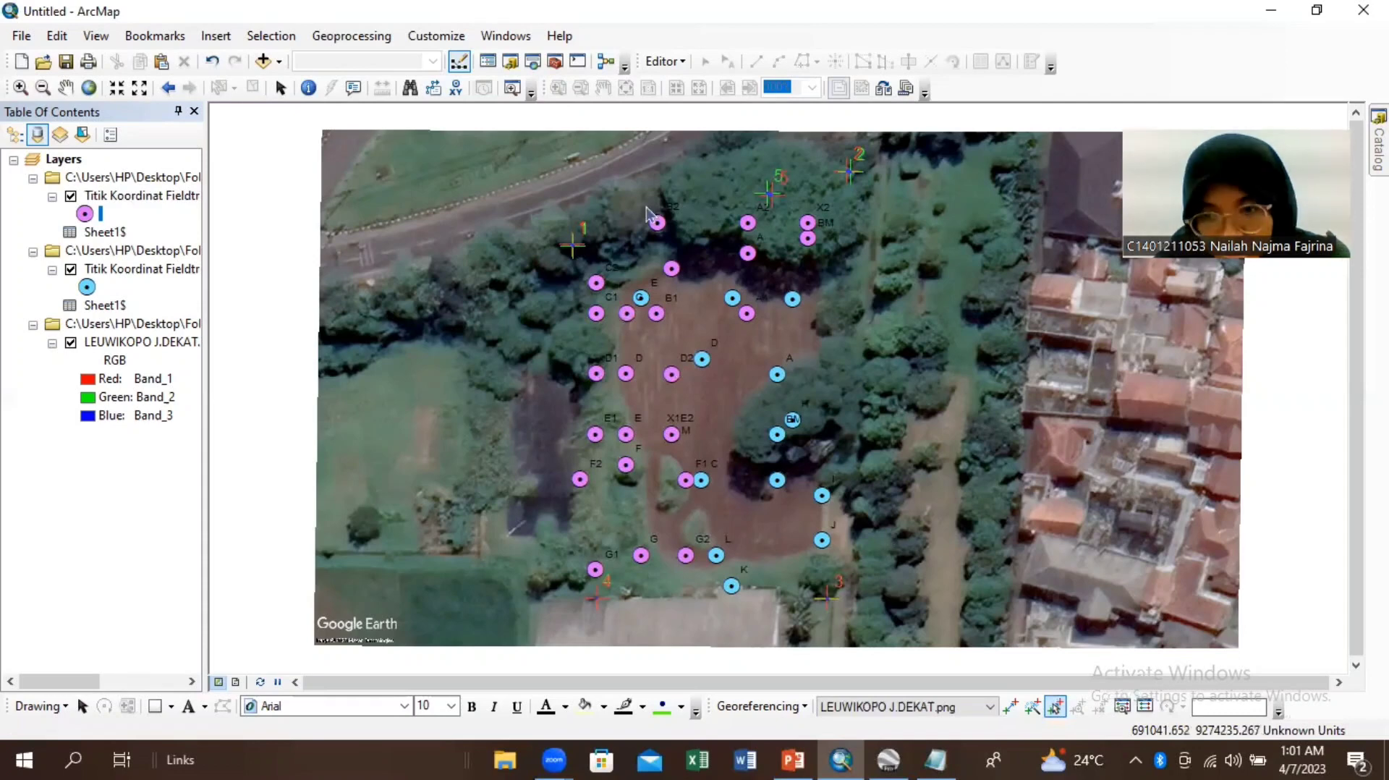
{"action": "left_click", "coordinate": [772, 193]}
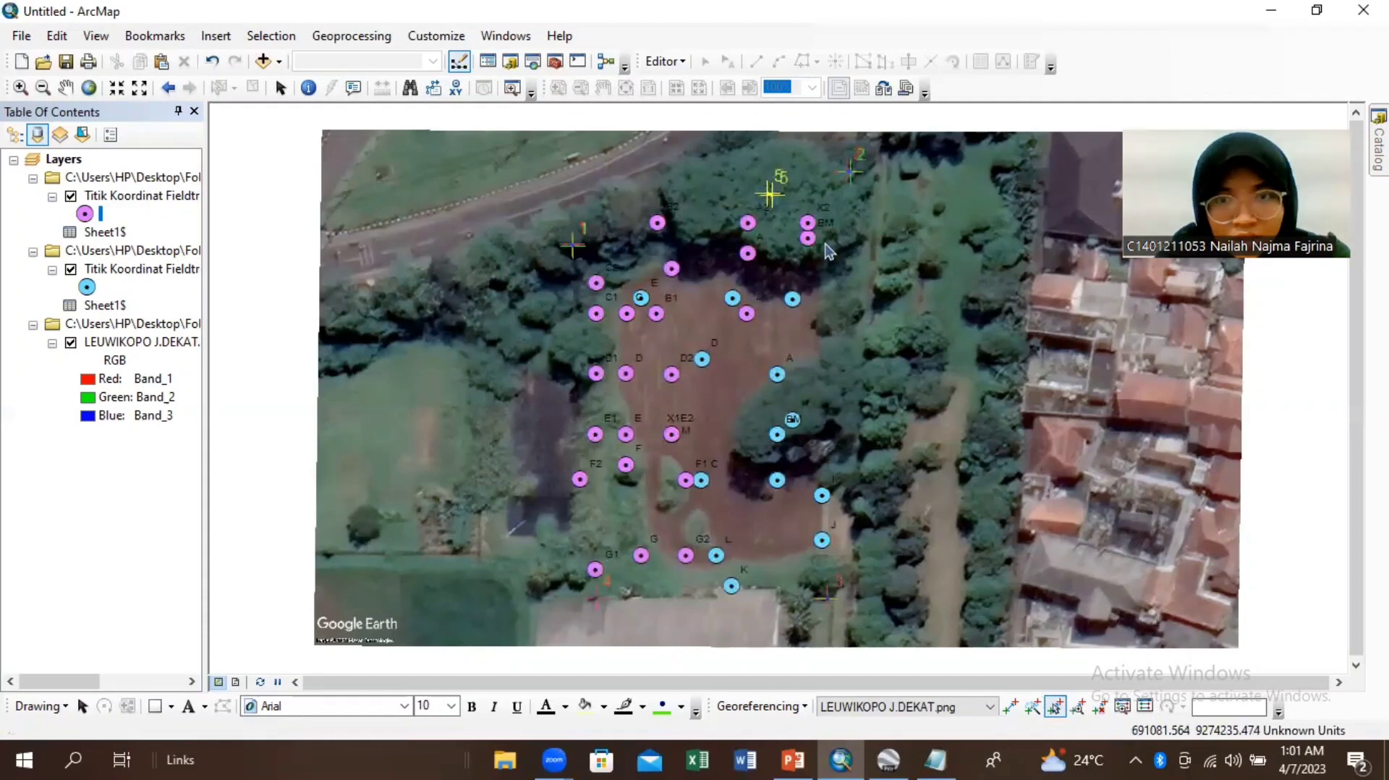
{"action": "key", "text": "Delete"}
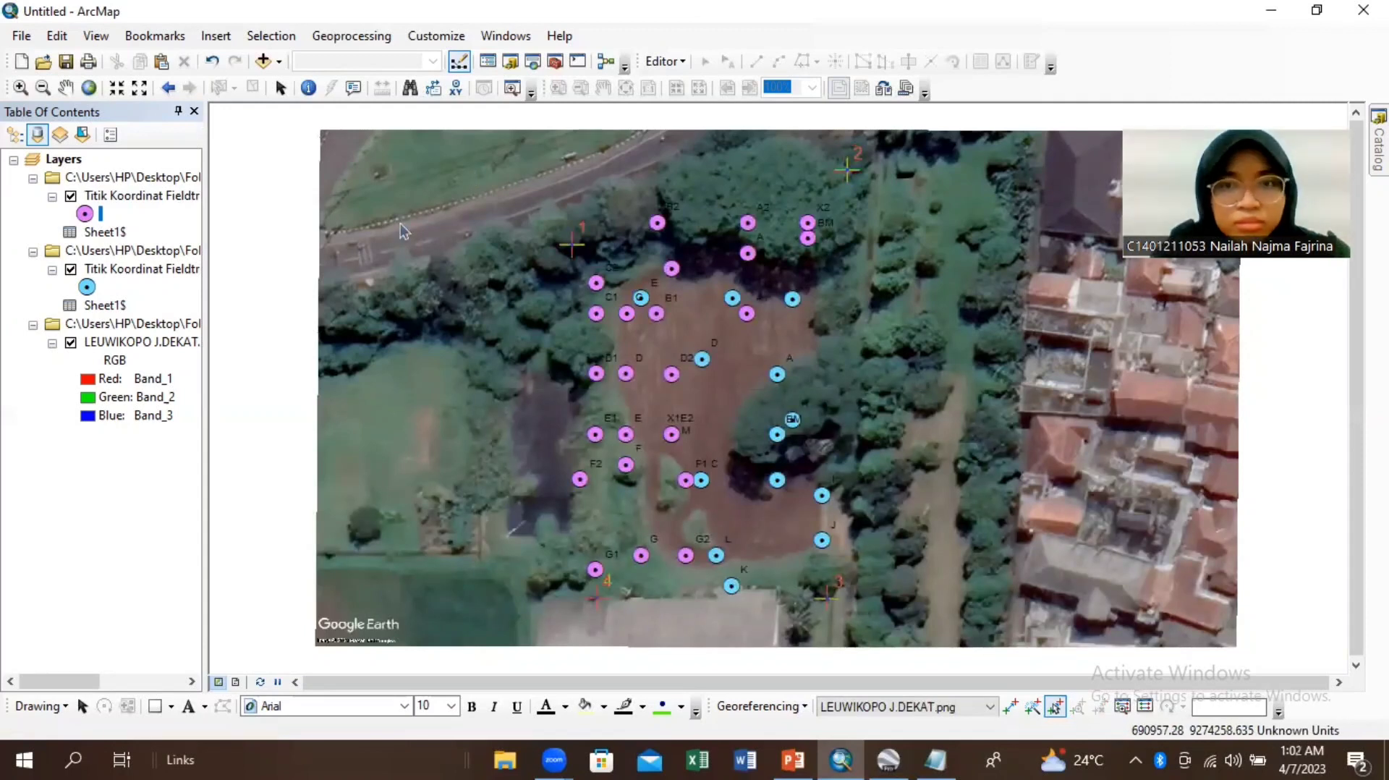
{"action": "left_click", "coordinate": [776, 712]}
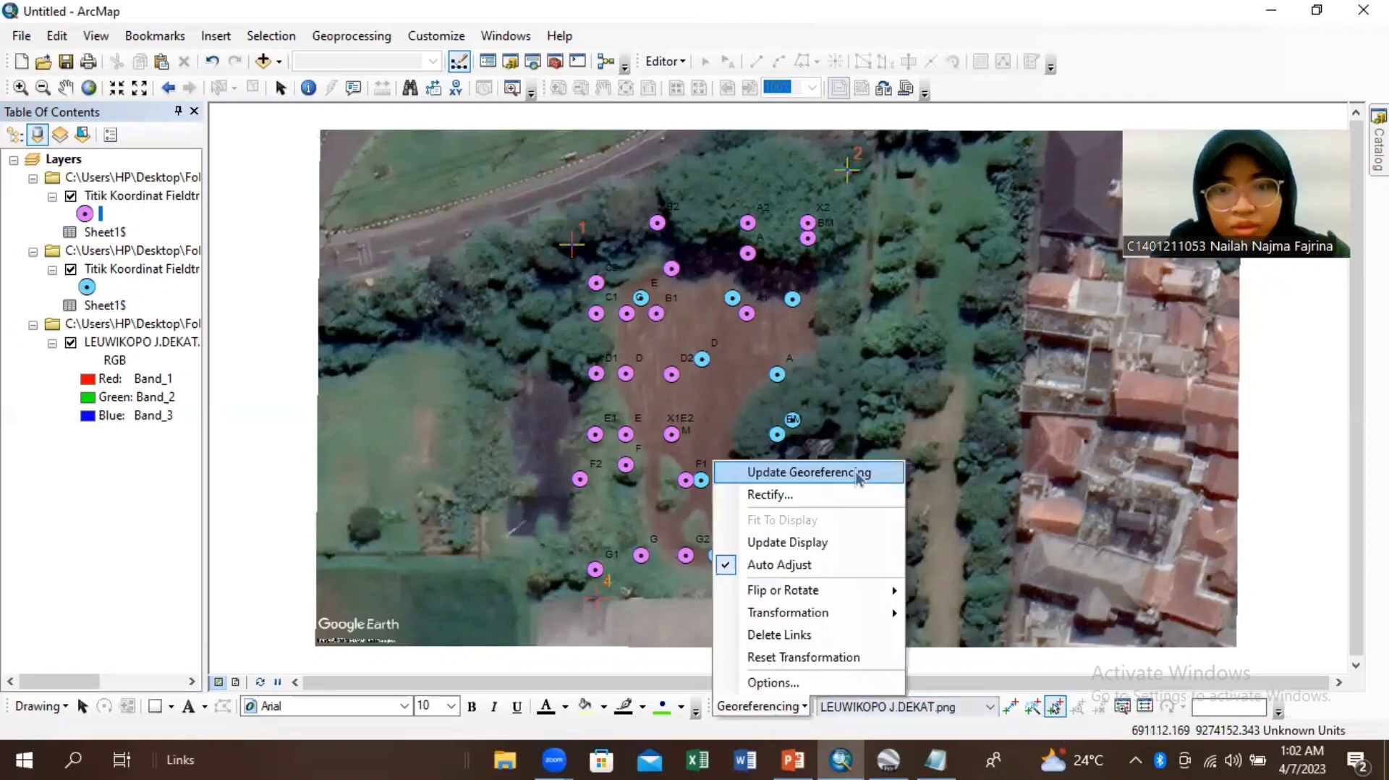
{"action": "left_click", "coordinate": [859, 476]}
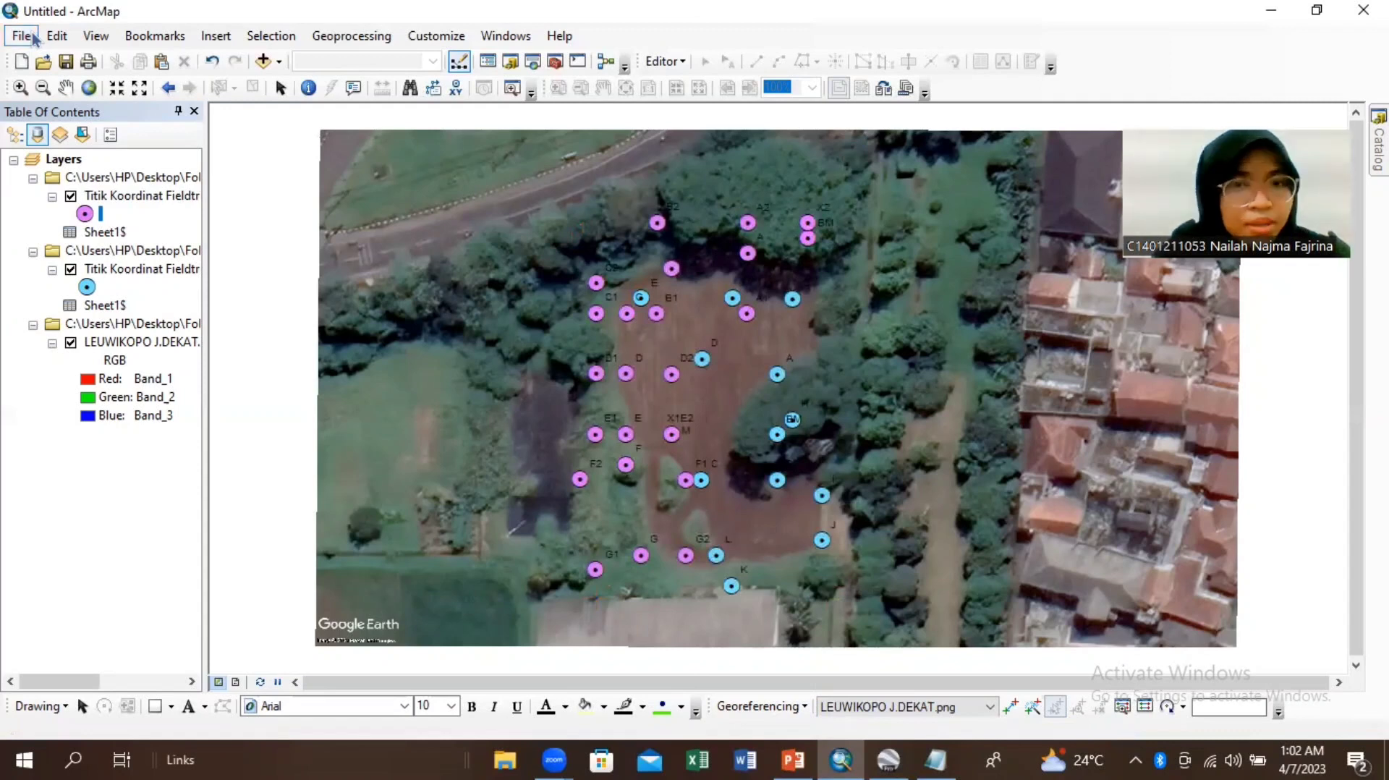
Step: Set the map's page and print setup to A4 paper in landscape orientation
{"action": "left_click", "coordinate": [23, 36]}
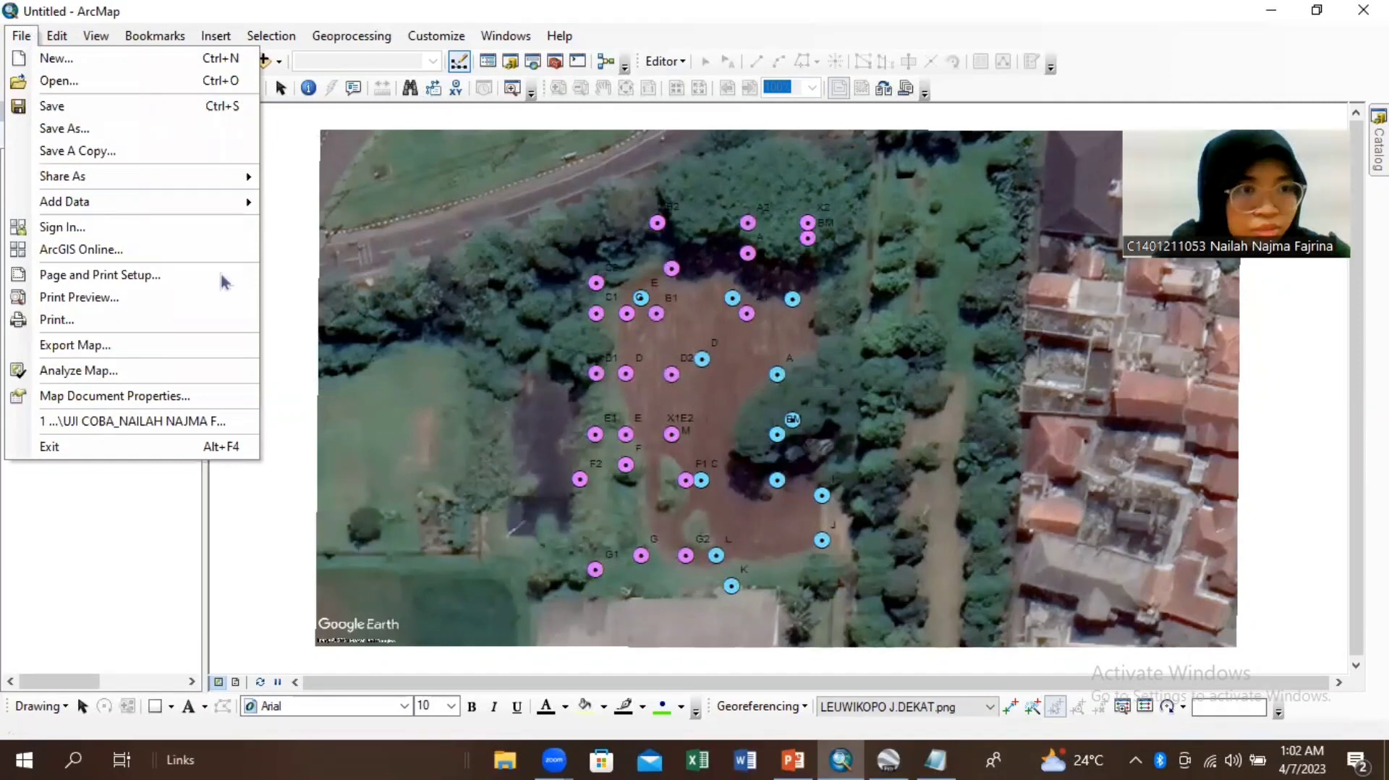
{"action": "key", "text": "Escape"}
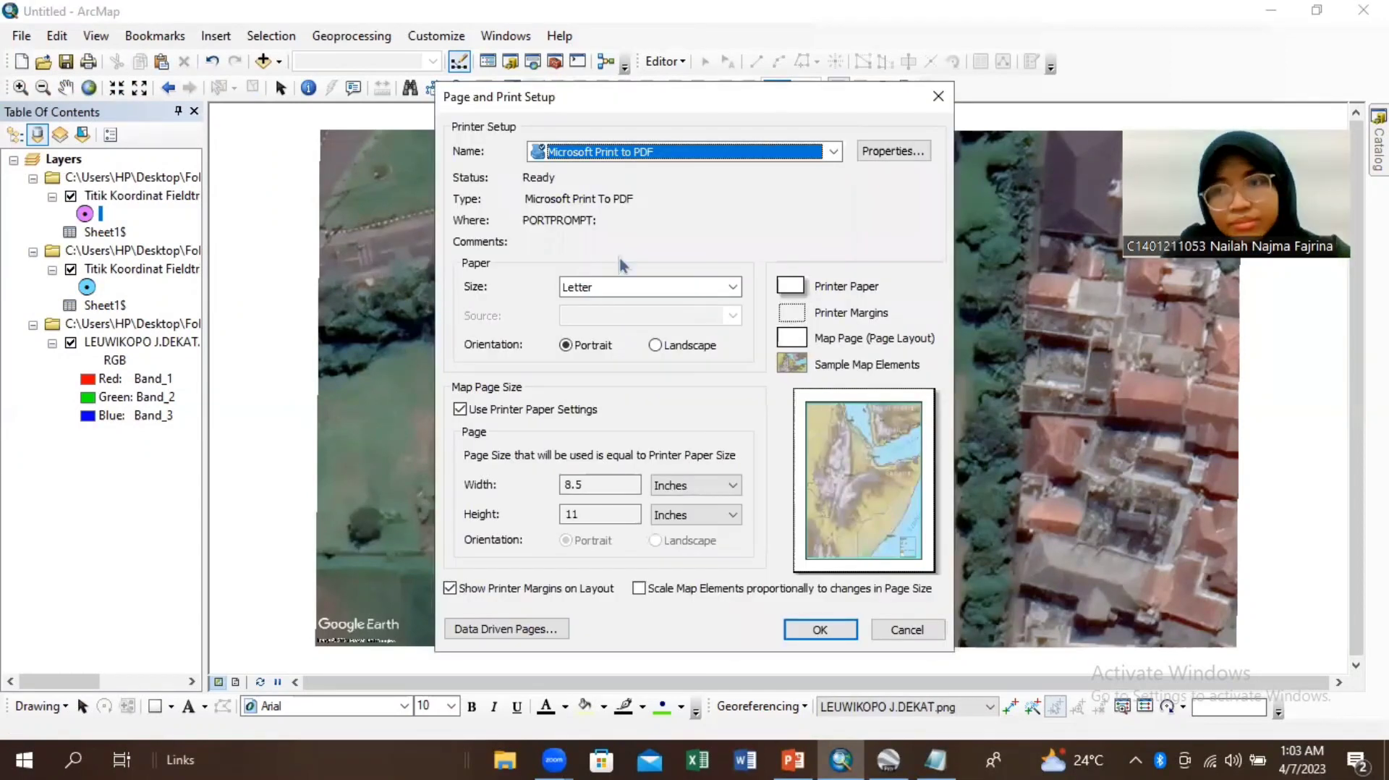
{"action": "left_click", "coordinate": [656, 290]}
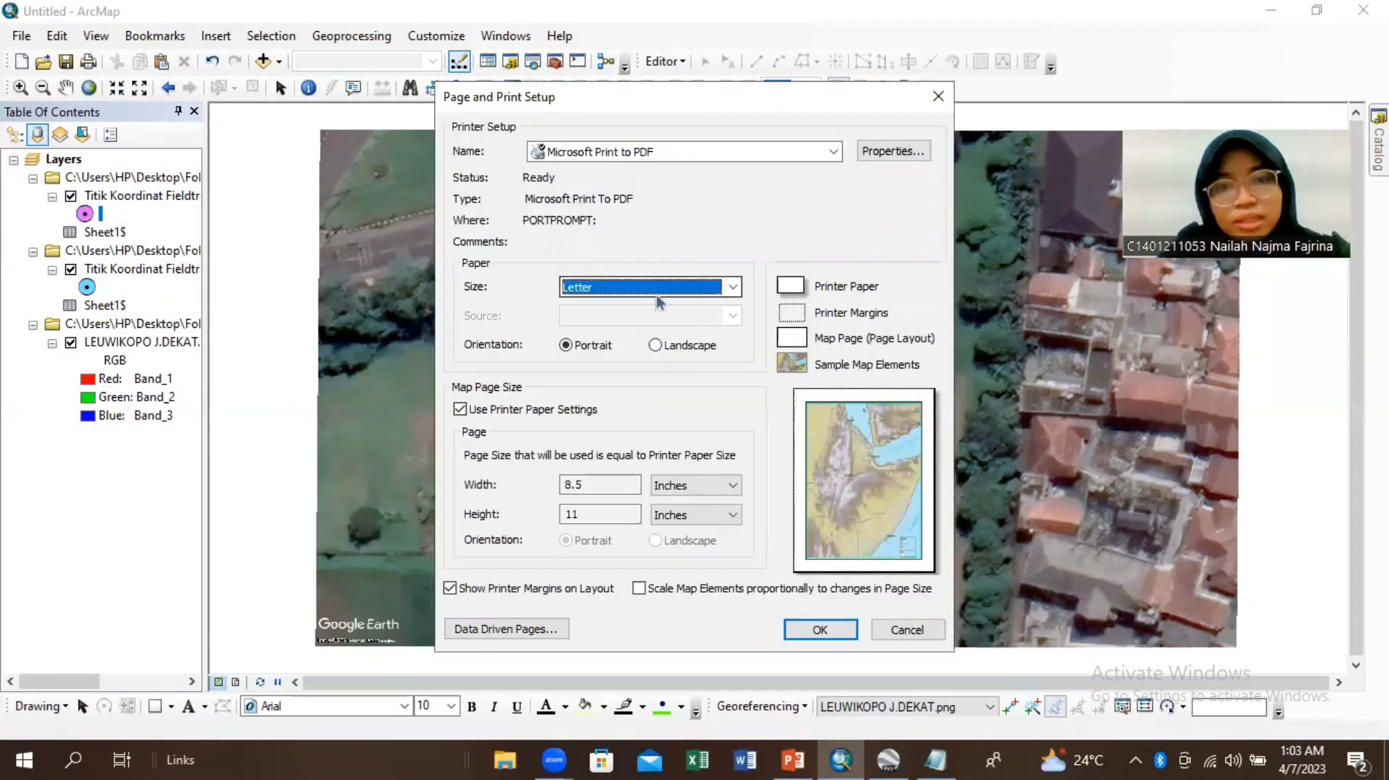
{"action": "left_click", "coordinate": [733, 288]}
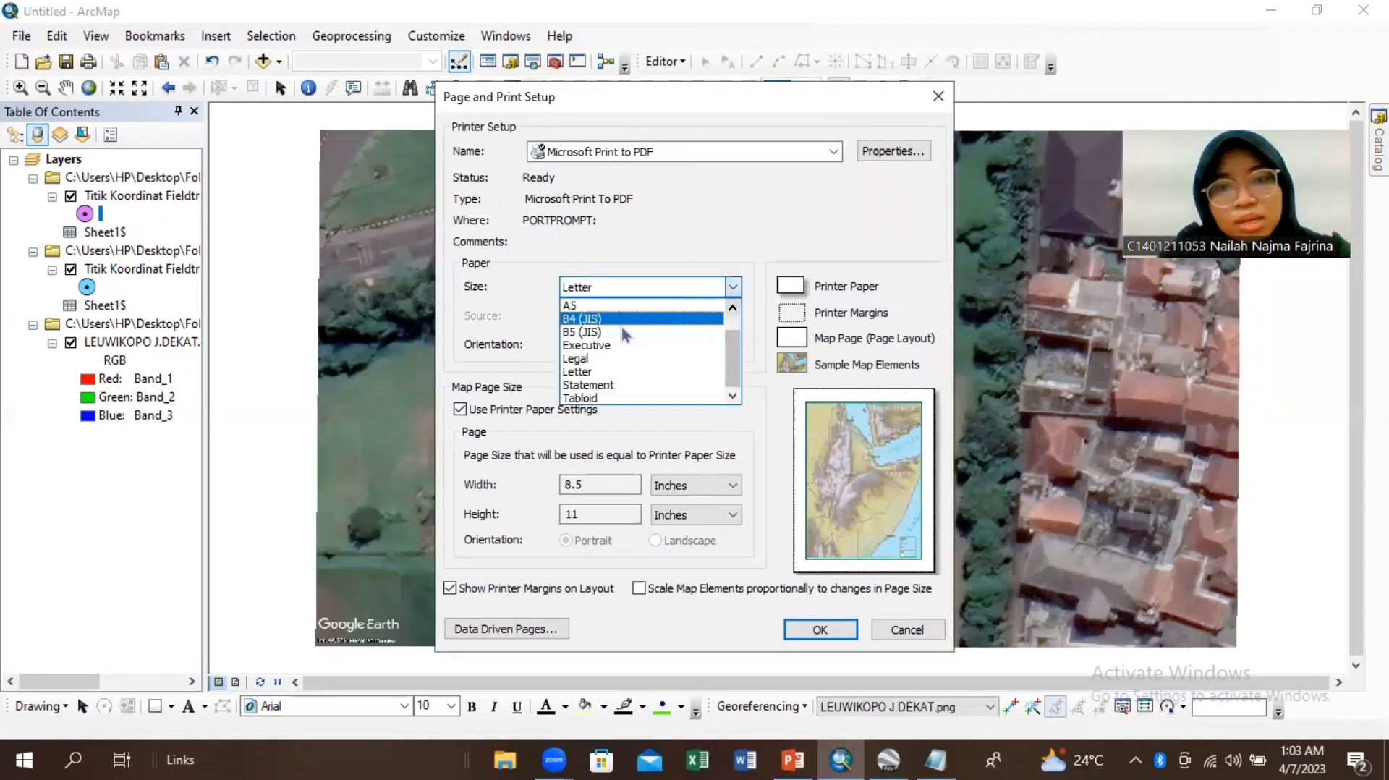
{"action": "scroll", "coordinate": [622, 326], "scroll_direction": "up", "scroll_amount": 2}
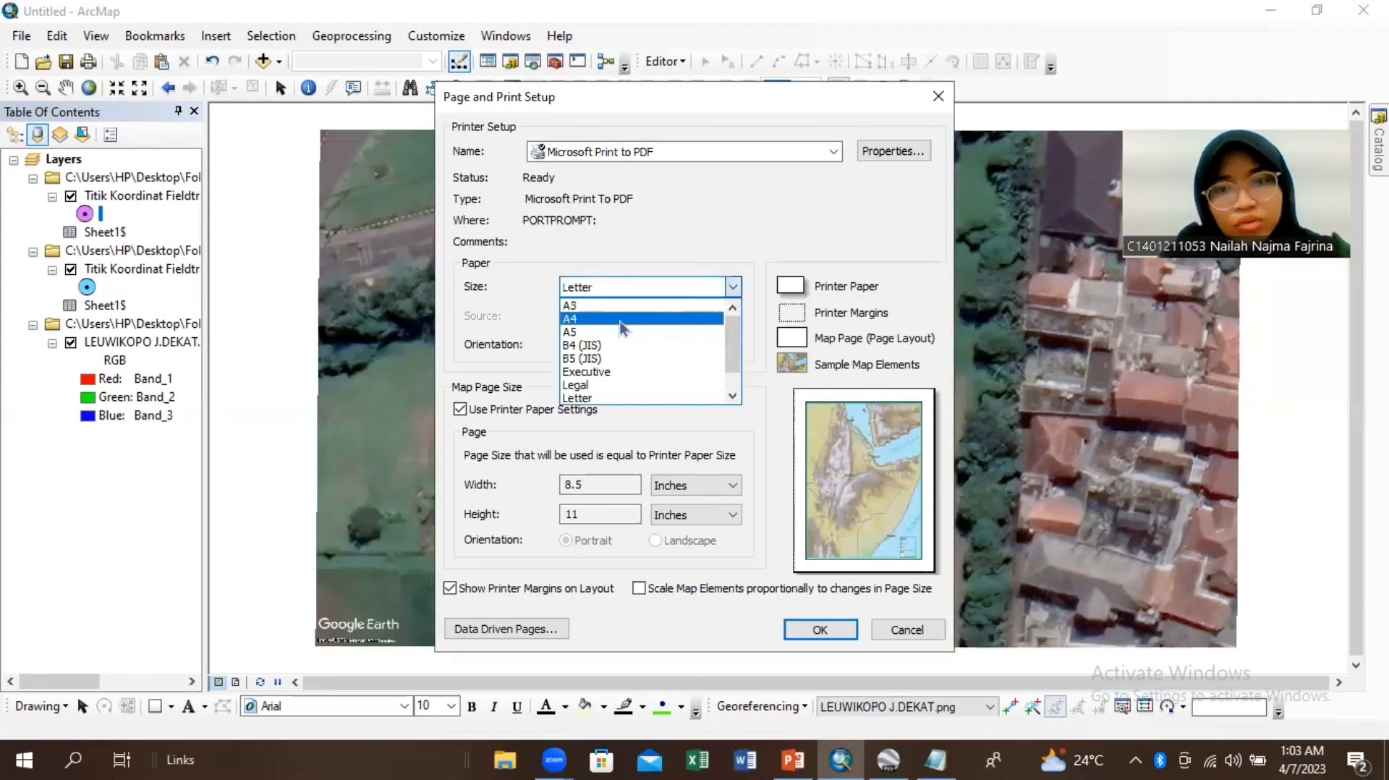
{"action": "left_click", "coordinate": [620, 319]}
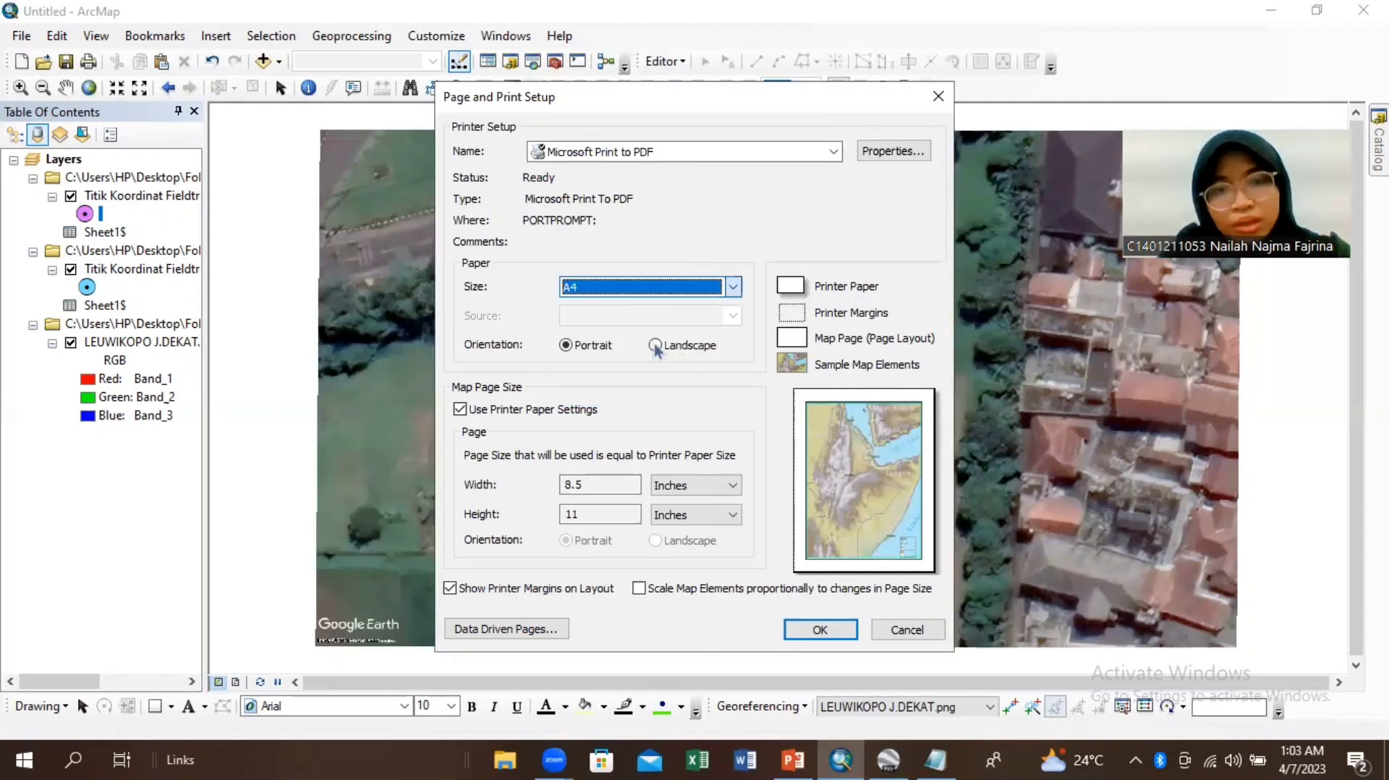
{"action": "left_click", "coordinate": [655, 346]}
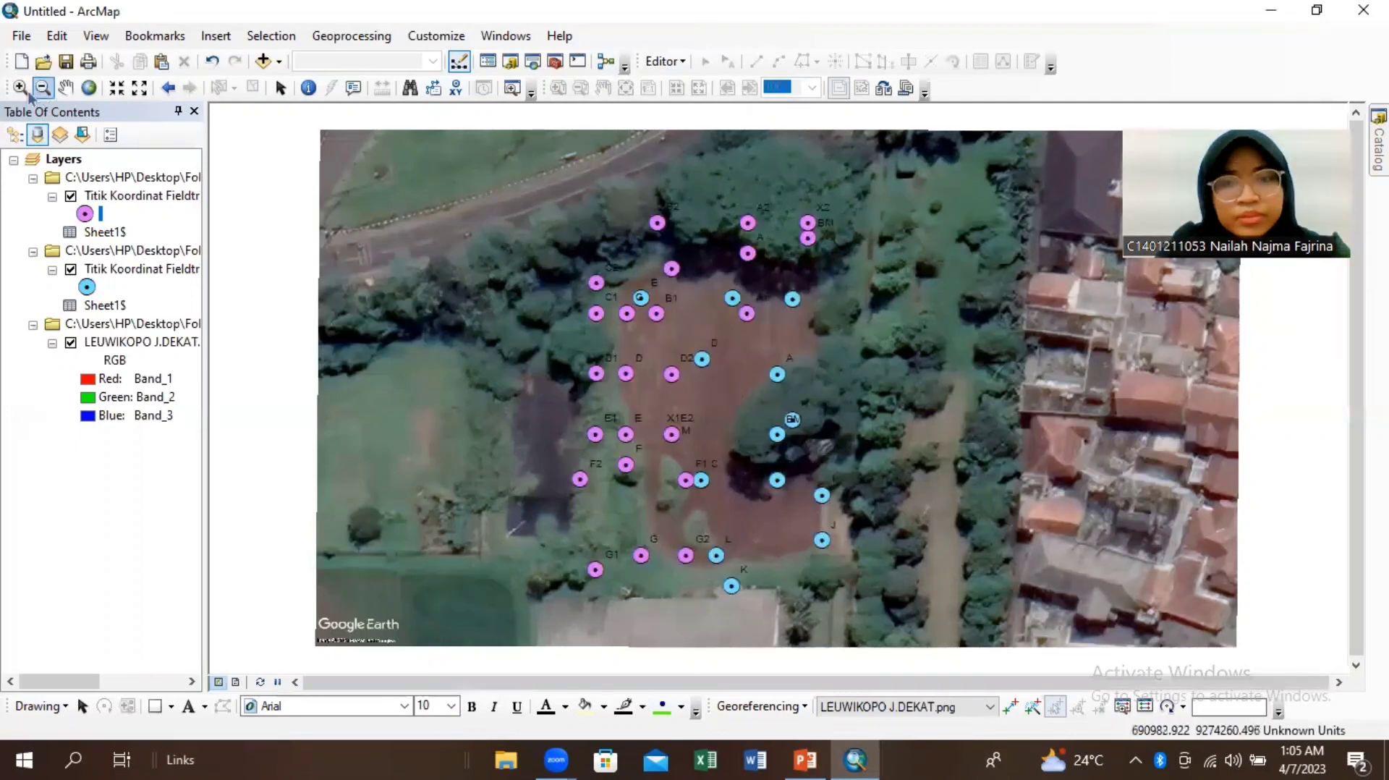
Step: Zoom in on the field area containing the plotted coordinate points and switch the map to layout view
{"action": "left_click", "coordinate": [21, 88]}
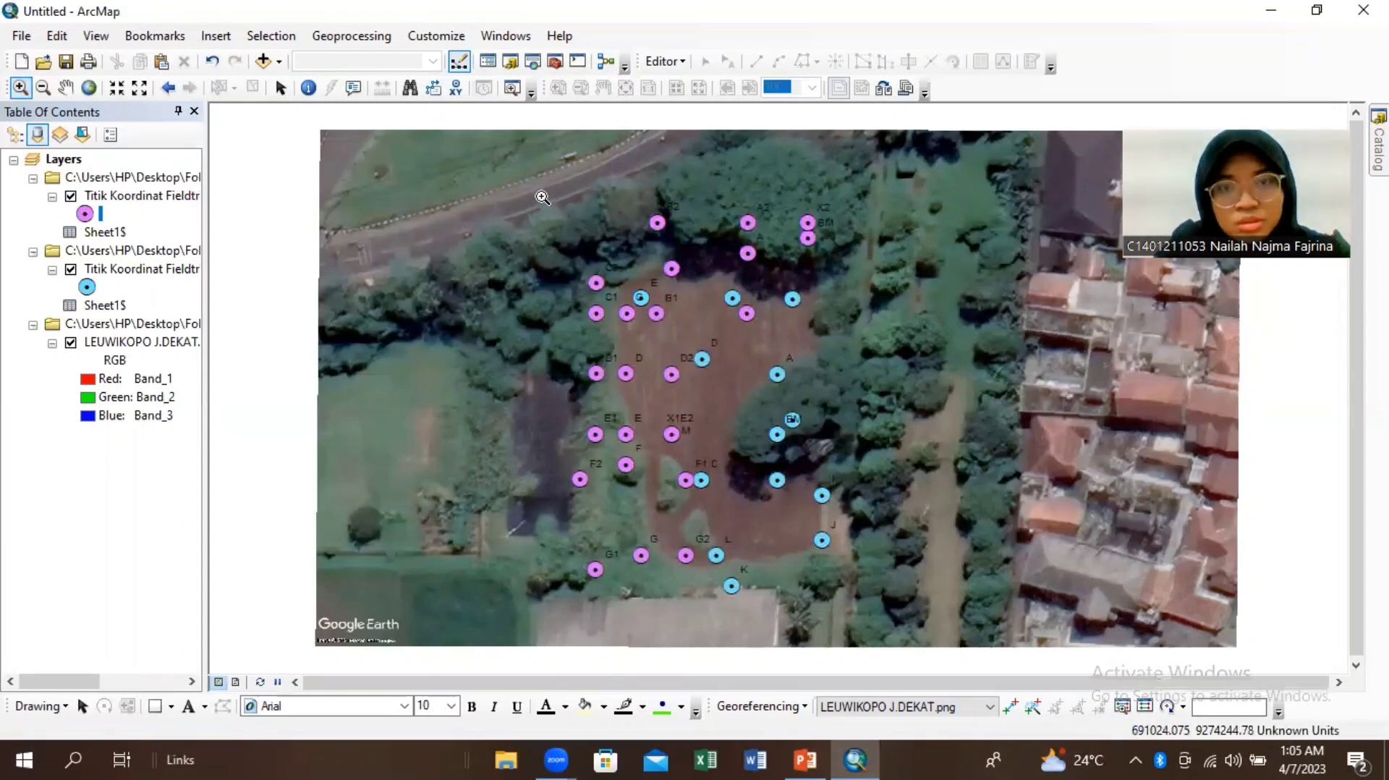
{"action": "left_click_drag", "start_coordinate": [543, 197], "coordinate": [876, 602]}
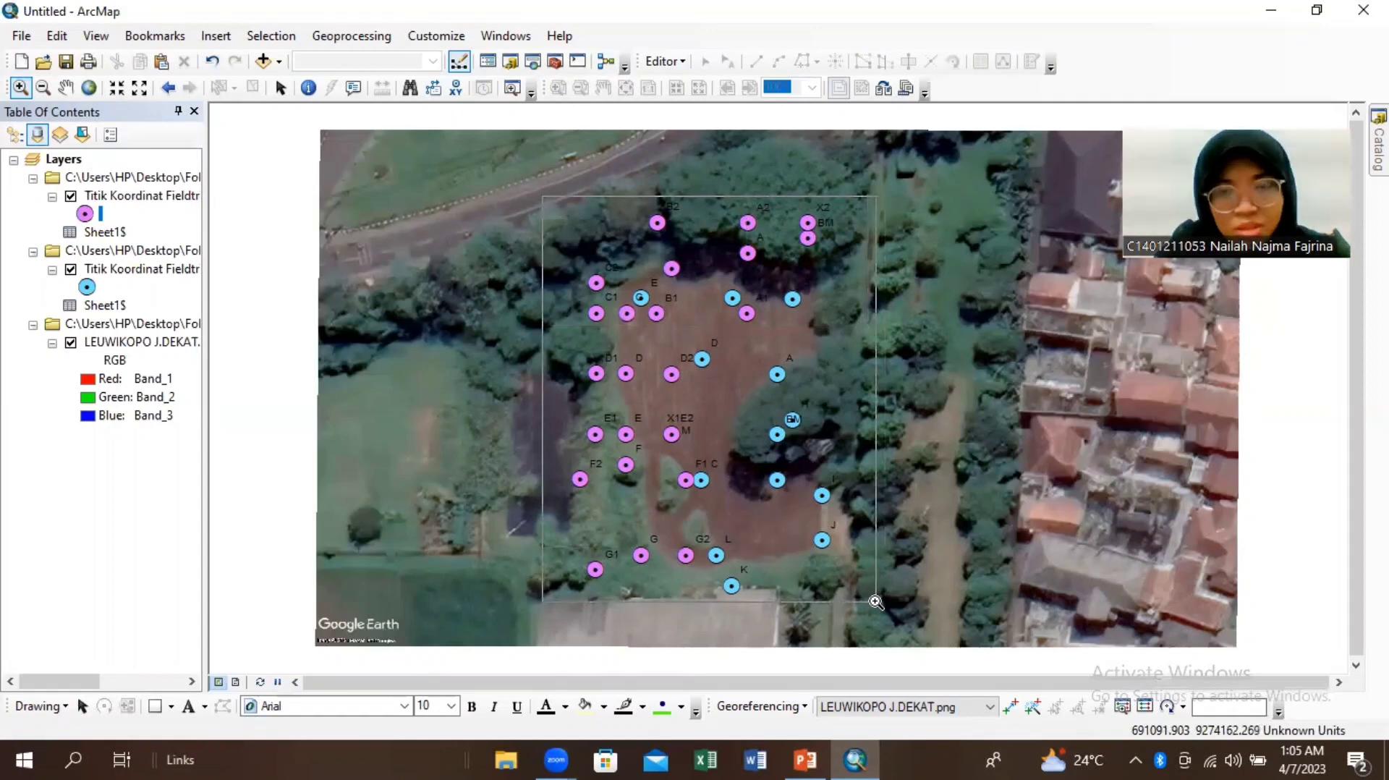
{"action": "left_click_drag", "start_coordinate": [876, 602], "coordinate": [876, 602]}
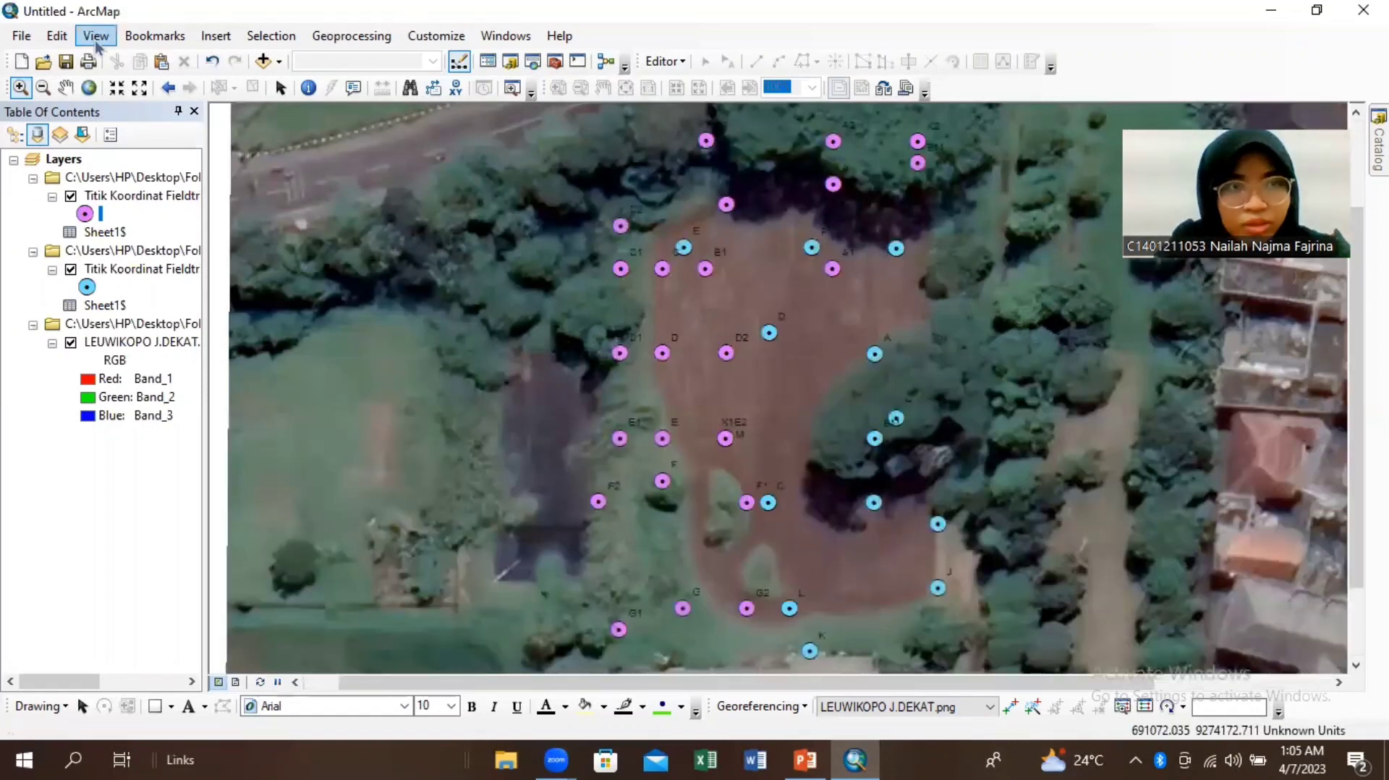
{"action": "left_click", "coordinate": [96, 42]}
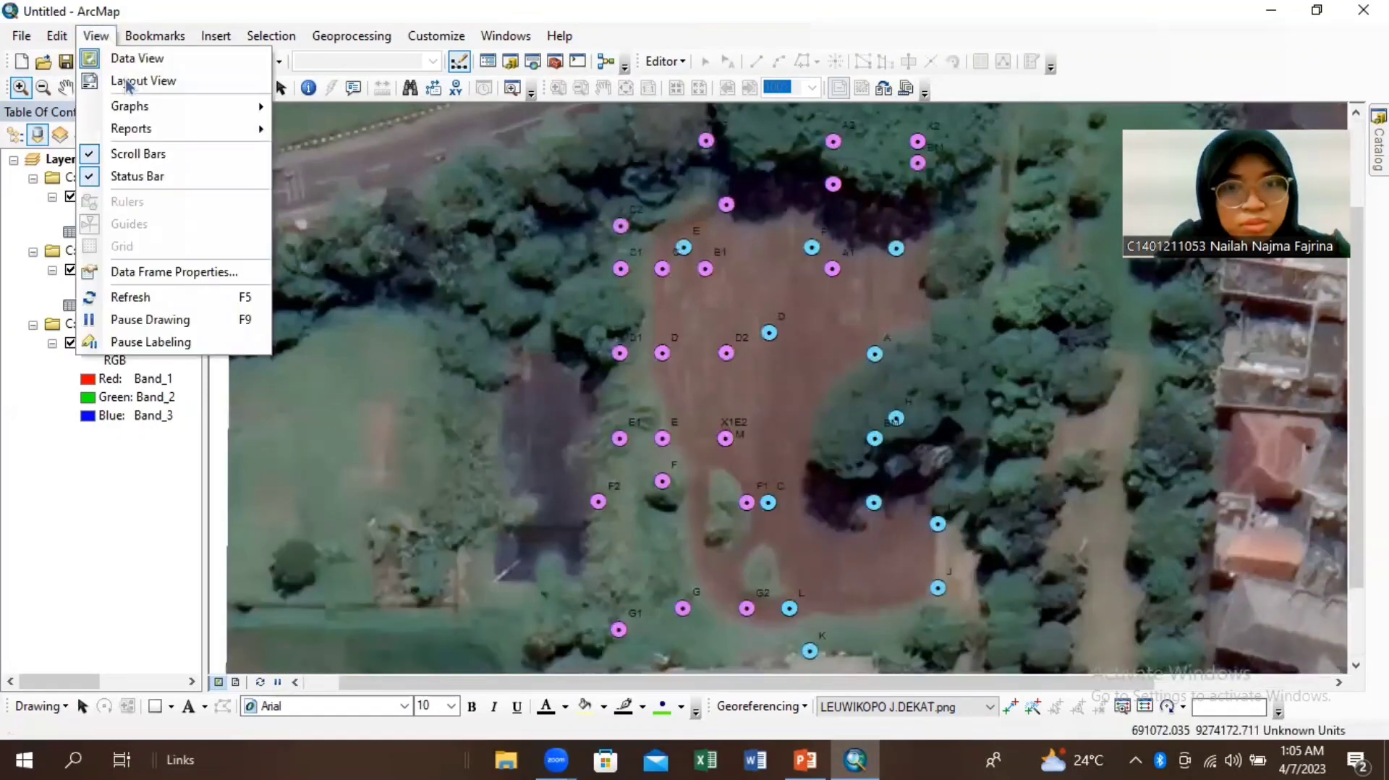
{"action": "left_click", "coordinate": [137, 81]}
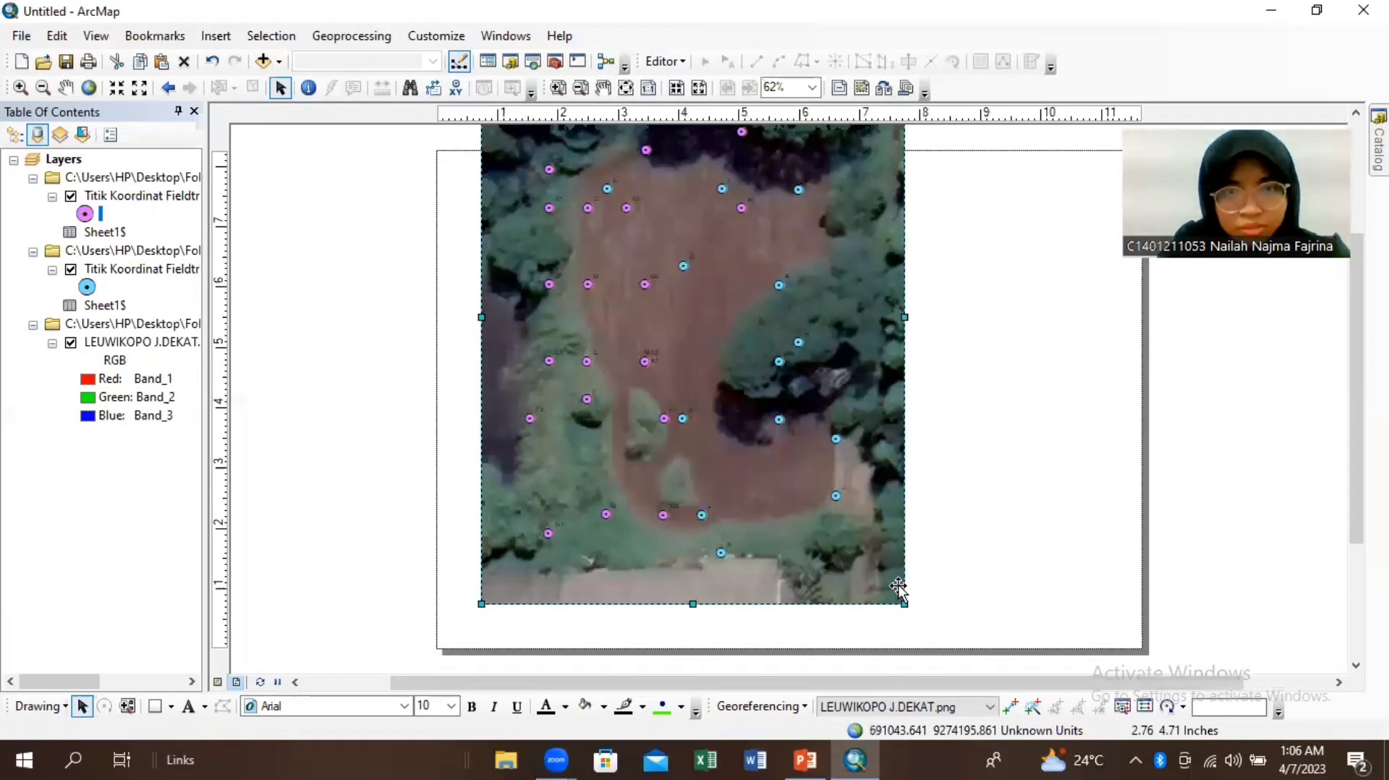
Step: Shrink the map's data frame to about 4 by 5 inches and place it fully inside the layout page
{"action": "left_click_drag", "start_coordinate": [898, 586], "coordinate": [901, 642]}
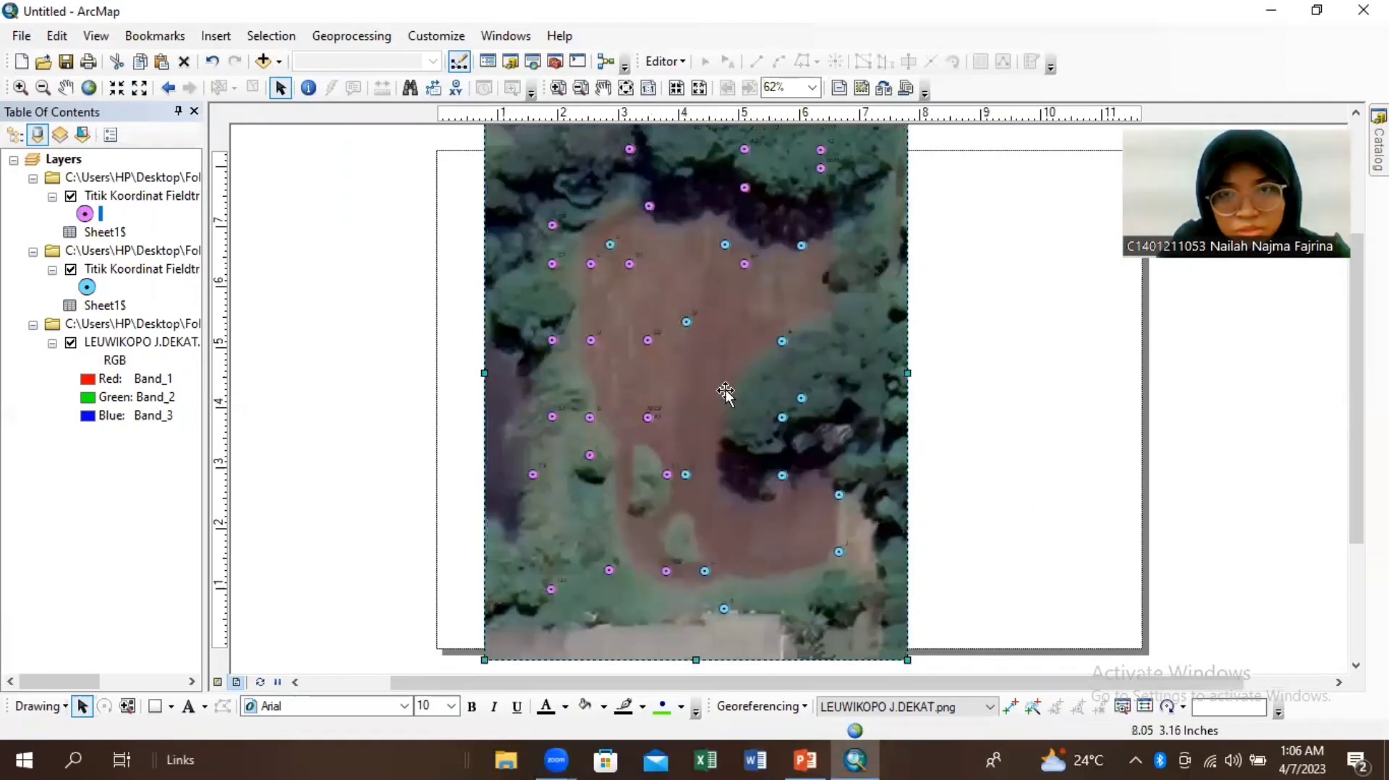
{"action": "left_click_drag", "start_coordinate": [907, 660], "coordinate": [727, 391]}
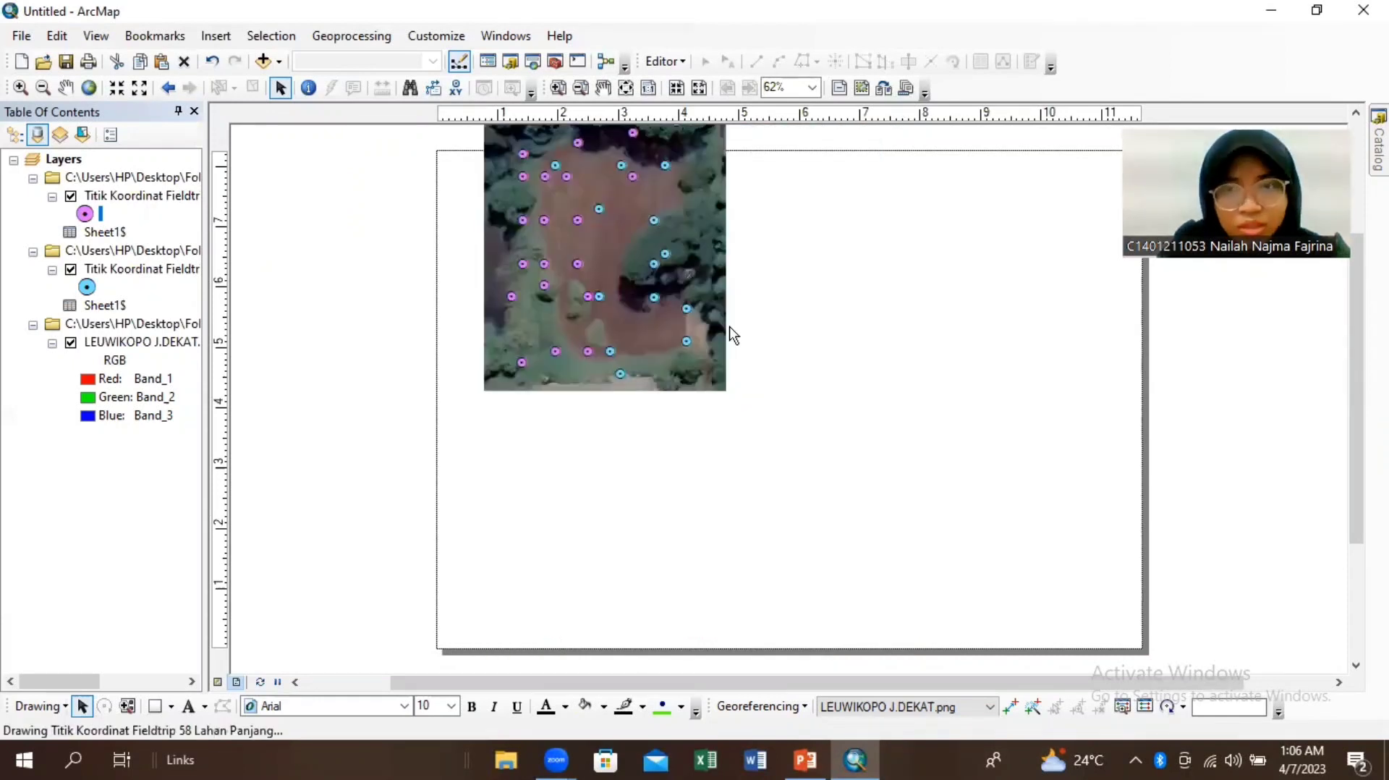
{"action": "mouse_move", "coordinate": [730, 330]}
{"action": "left_mouse_down"}
{"action": "mouse_move", "coordinate": [772, 363]}
{"action": "mouse_move", "coordinate": [821, 210]}
{"action": "left_mouse_up"}
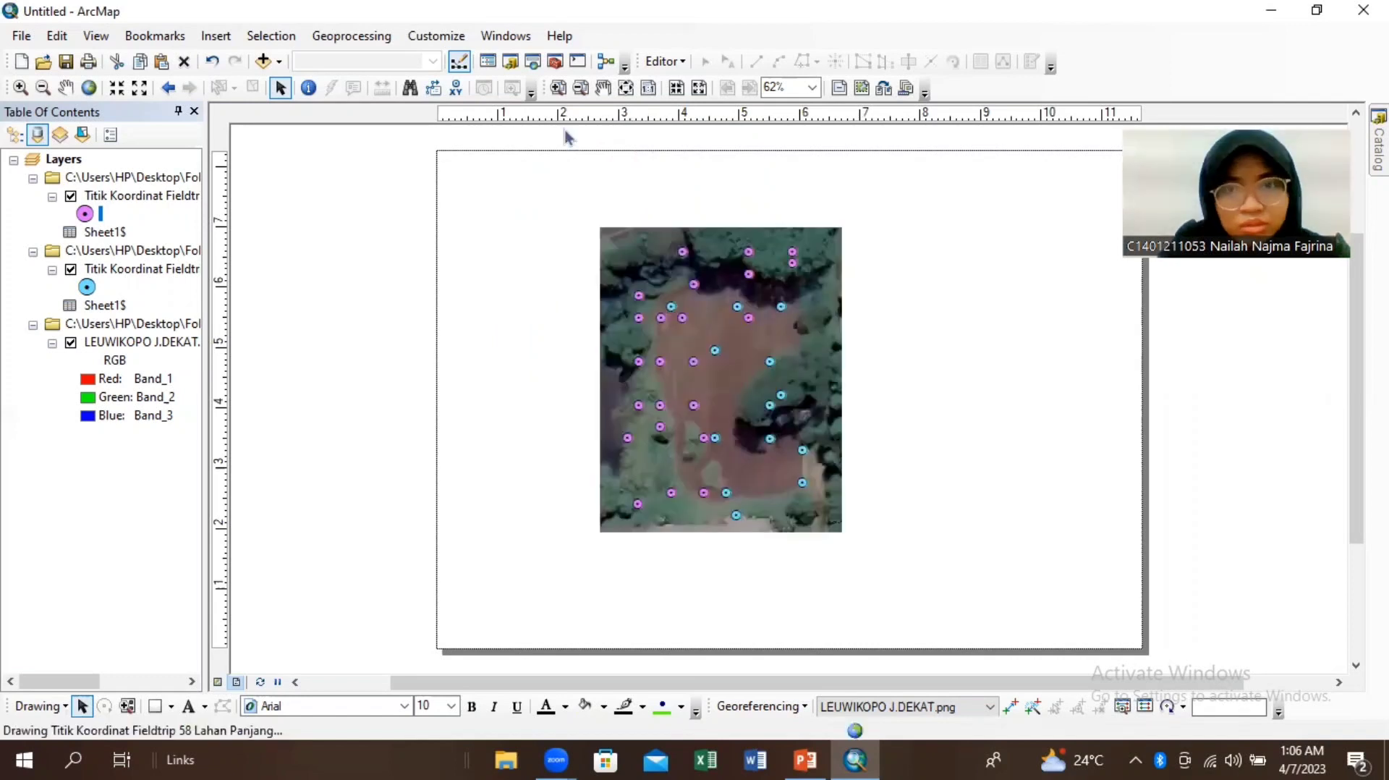
Step: Place ruler guides just inside all four page edges, with the right one at 11.50 inches and the top one at 8.00 inches
{"action": "left_click", "coordinate": [449, 116]}
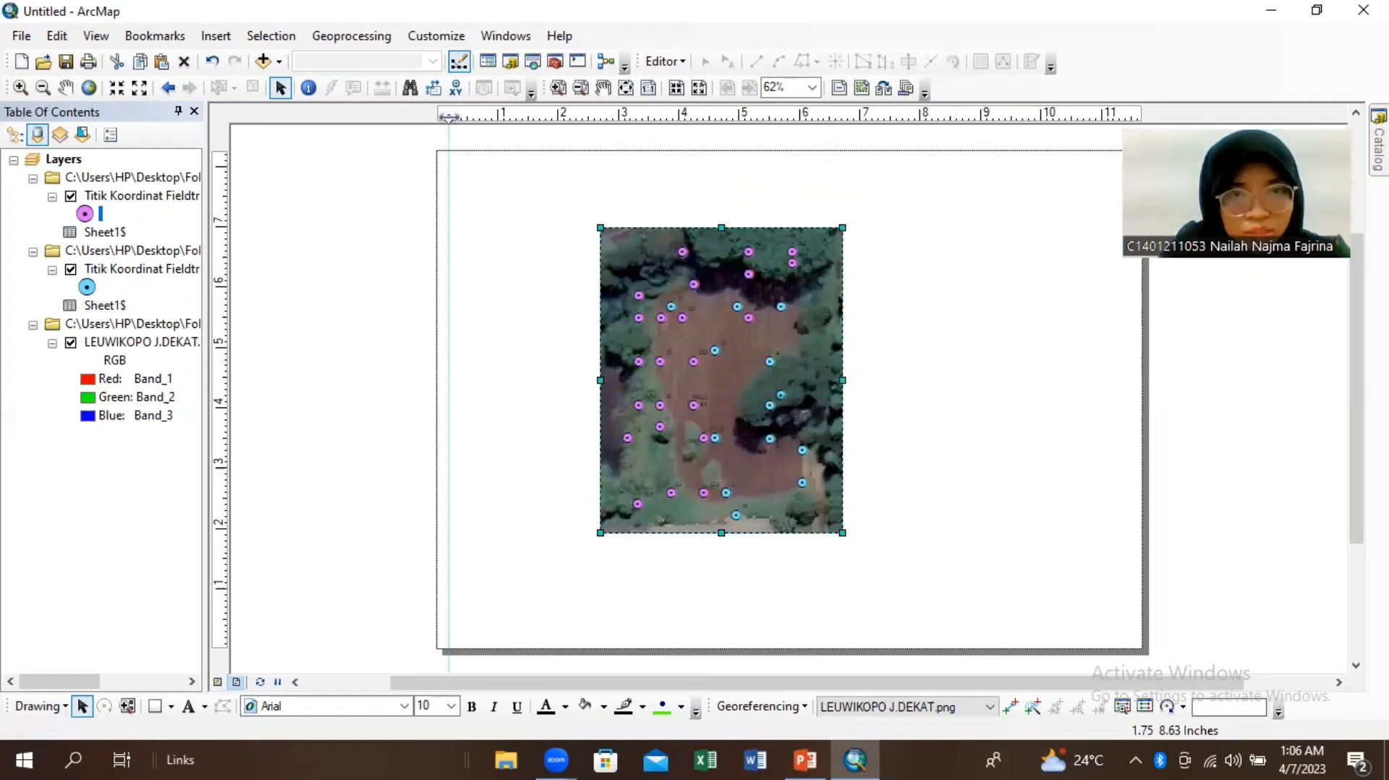
{"action": "left_click", "coordinate": [1126, 116]}
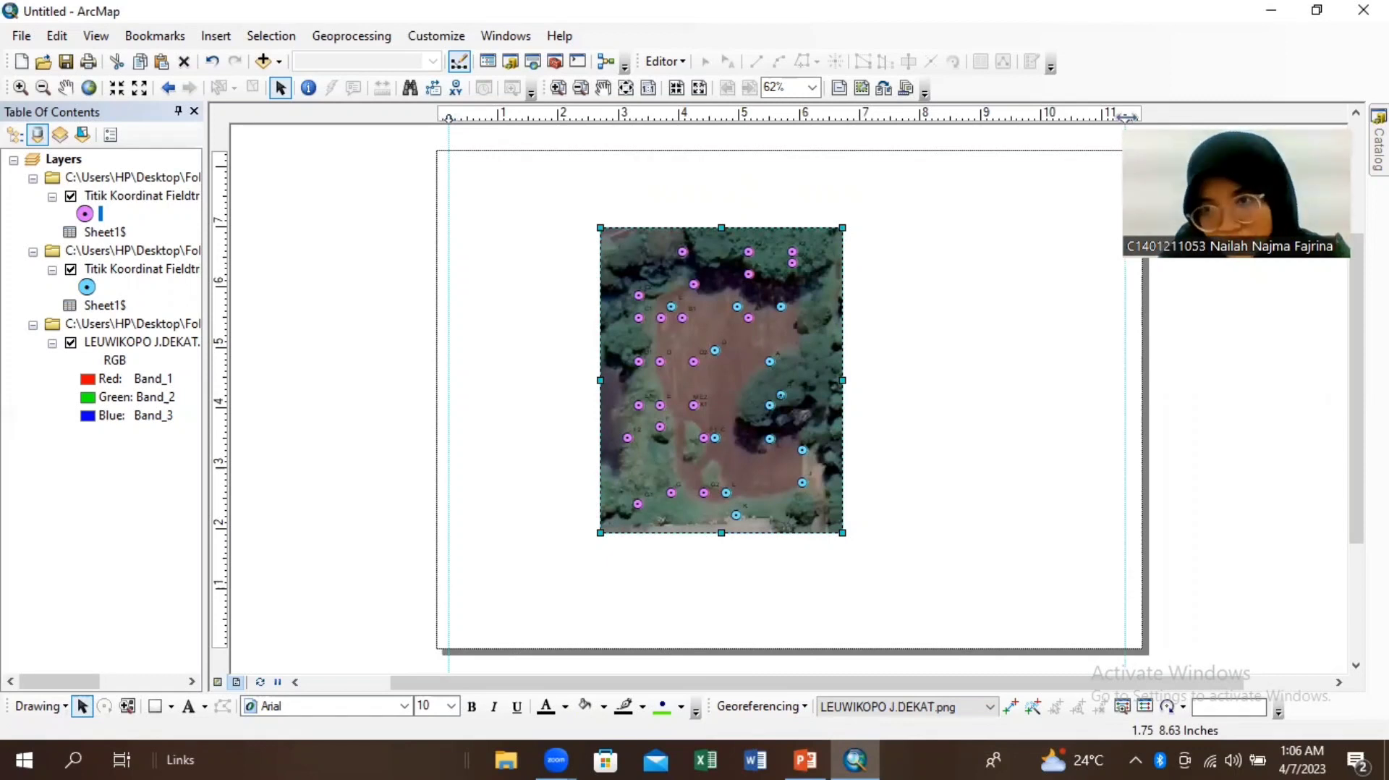
{"action": "left_click_drag", "start_coordinate": [1125, 116], "coordinate": [1131, 116]}
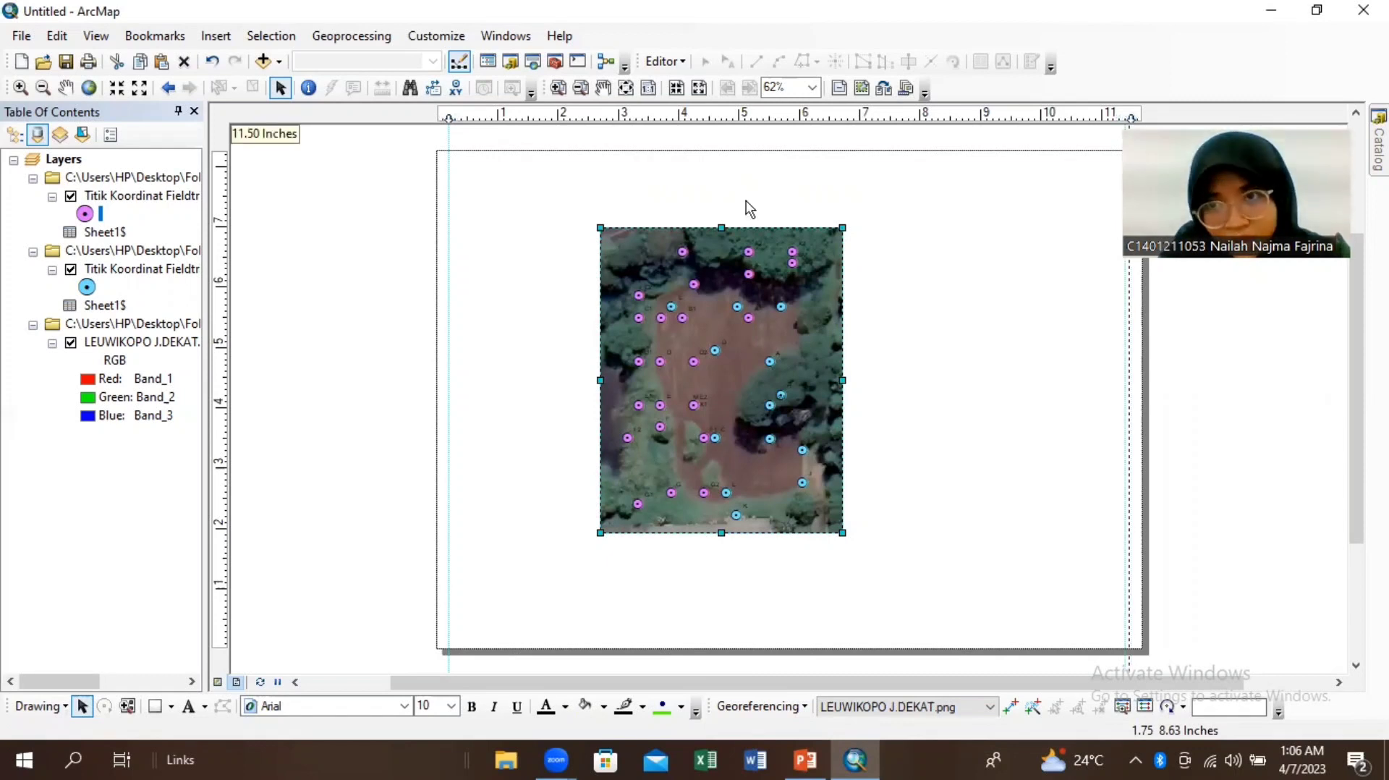
{"action": "left_click", "coordinate": [223, 175]}
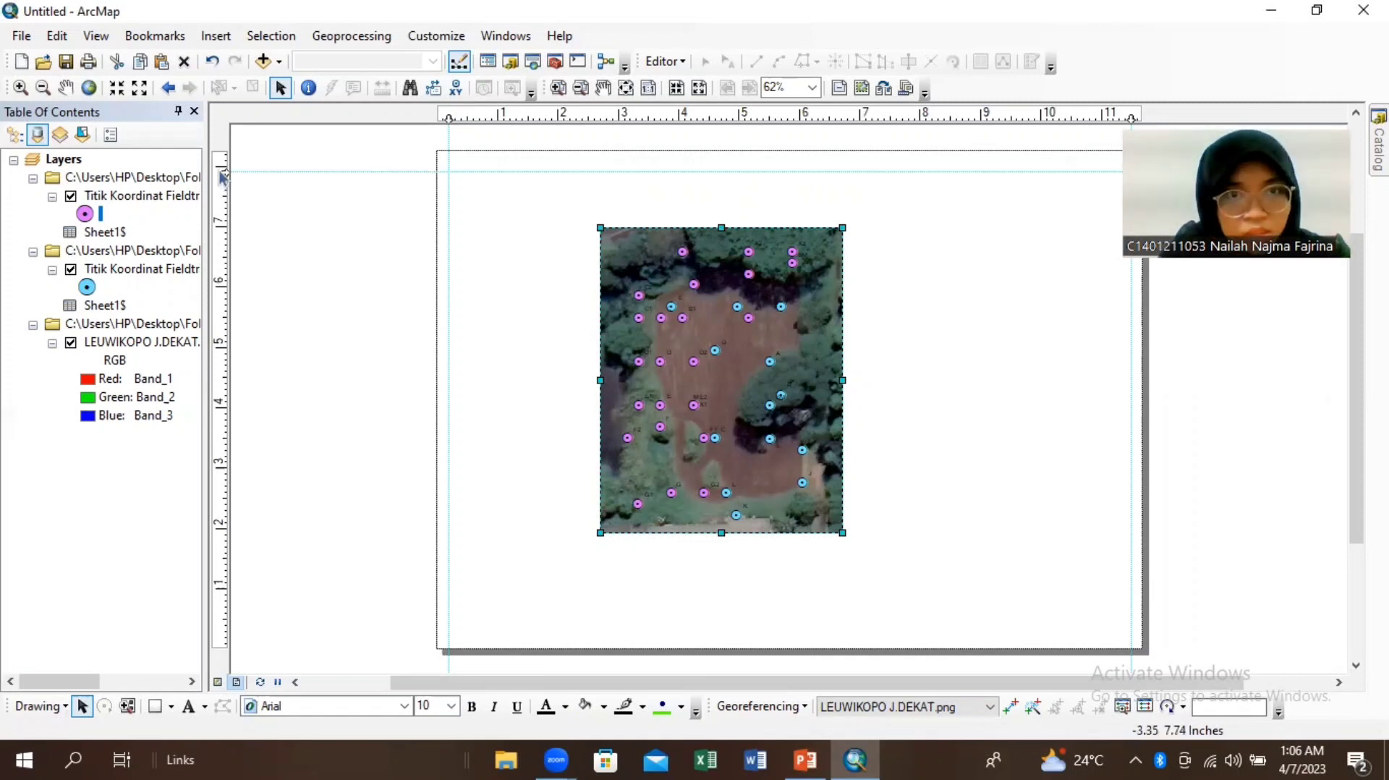
{"action": "left_click_drag", "start_coordinate": [223, 176], "coordinate": [223, 166]}
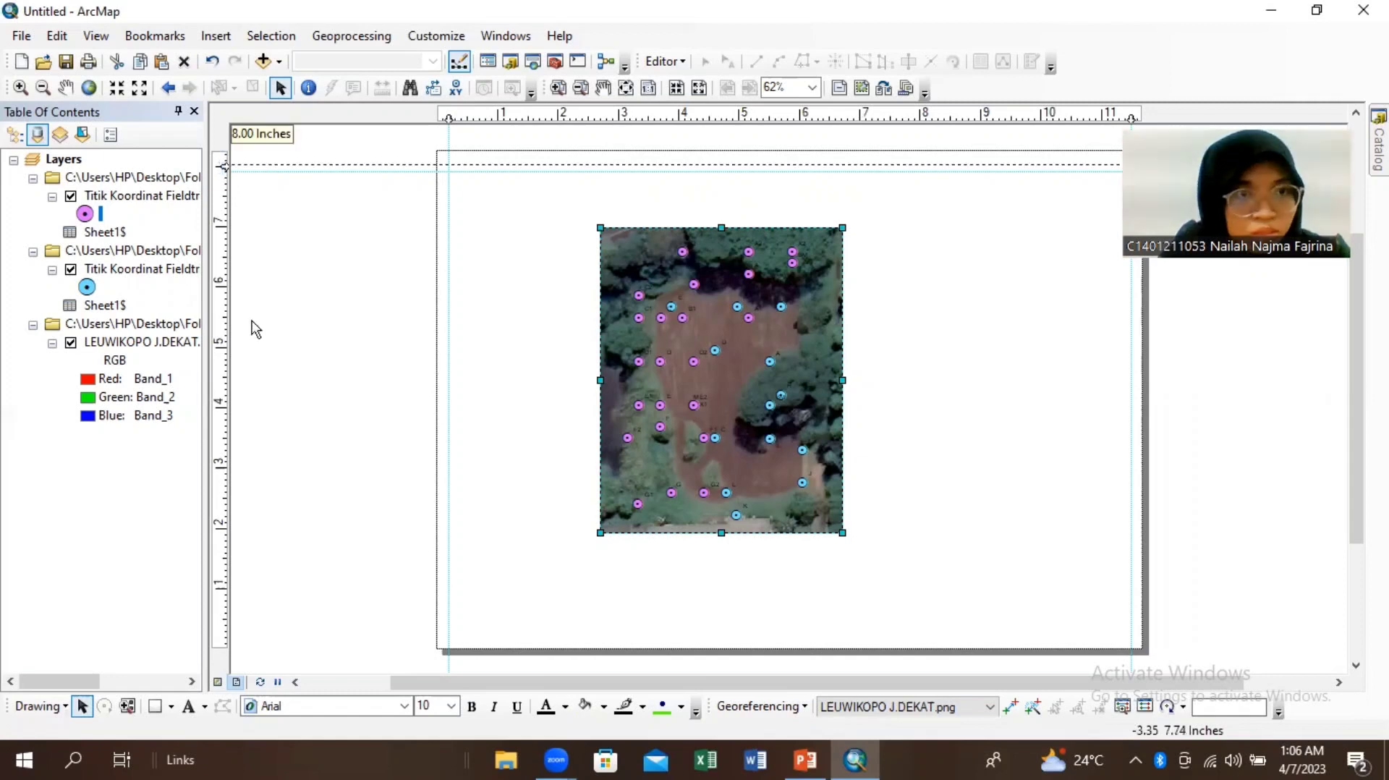
{"action": "left_click", "coordinate": [223, 626]}
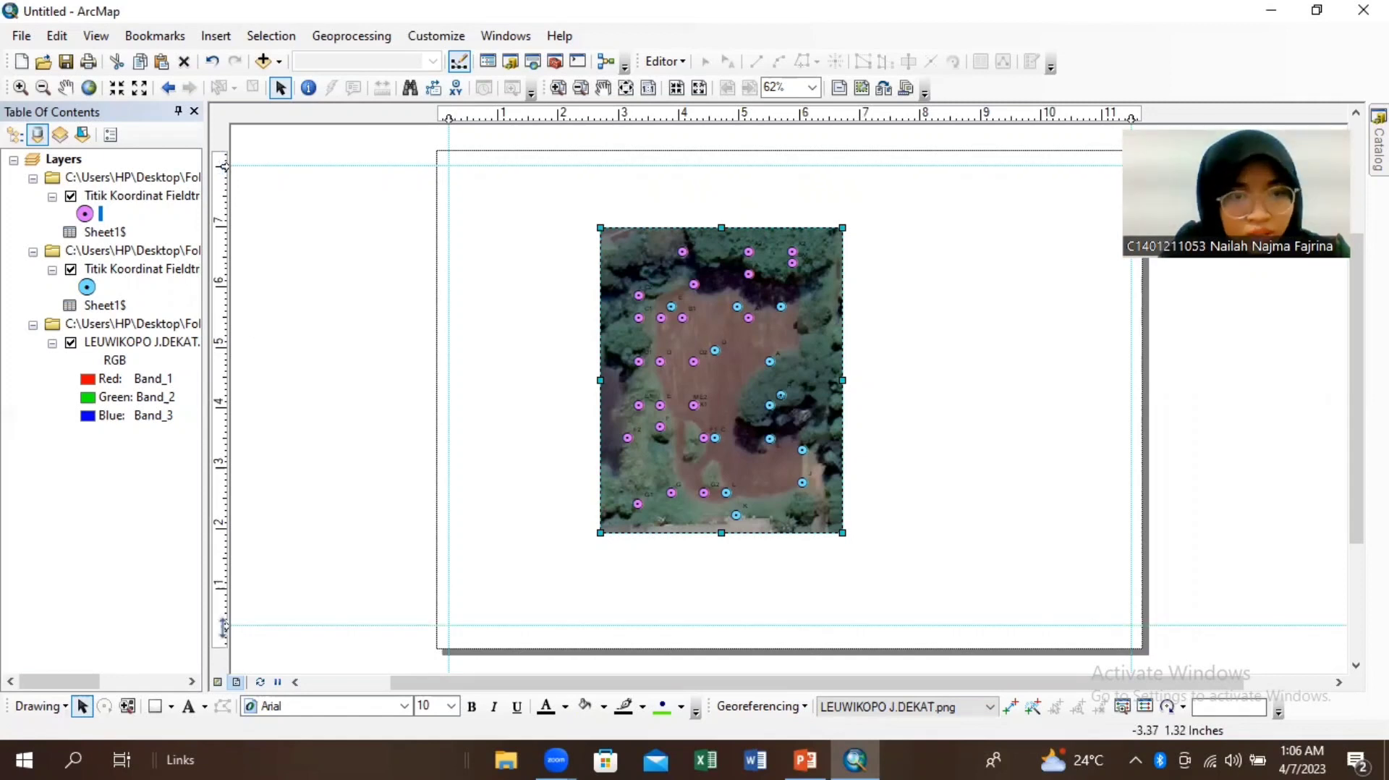
{"action": "left_click_drag", "start_coordinate": [224, 626], "coordinate": [224, 637]}
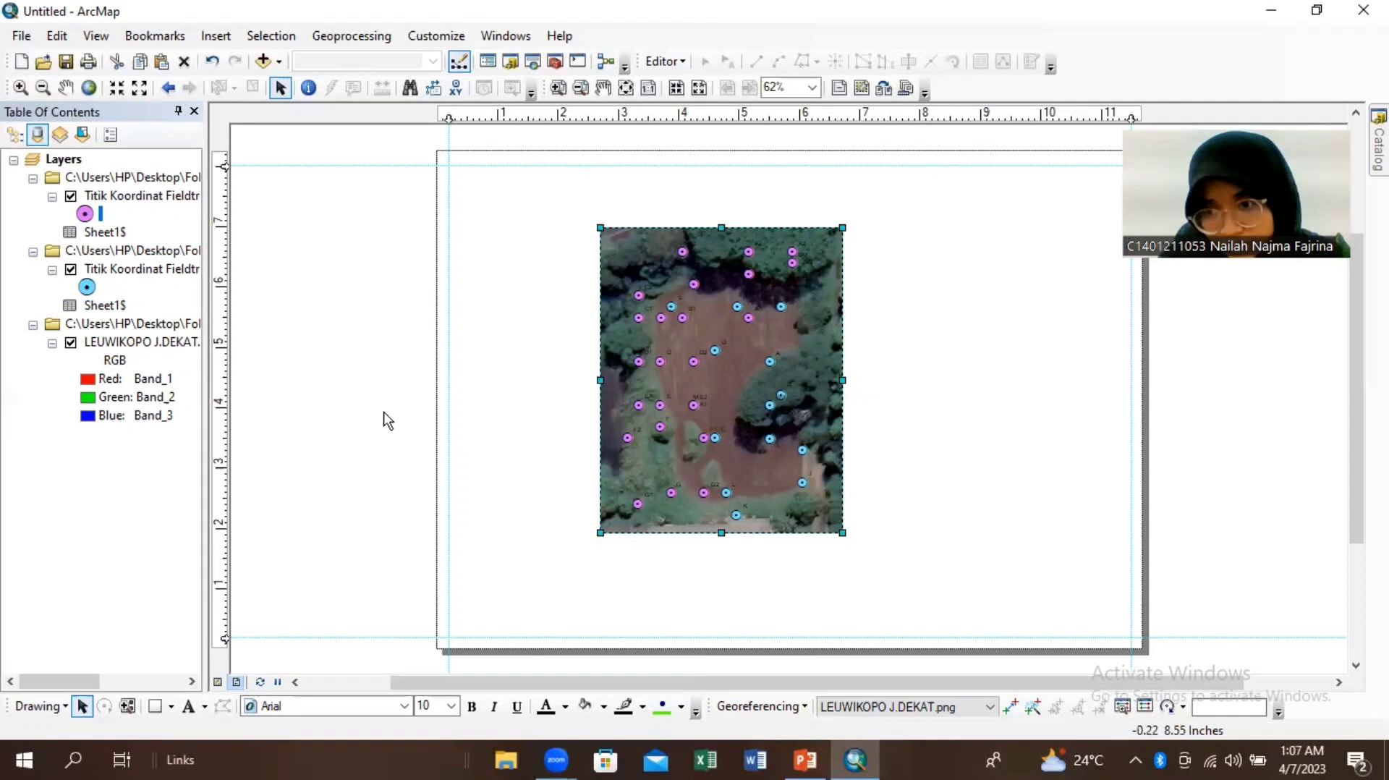
Step: Draw a page border rectangle along the four guides with no fill color and a black outline of width 2
{"action": "left_click", "coordinate": [160, 706]}
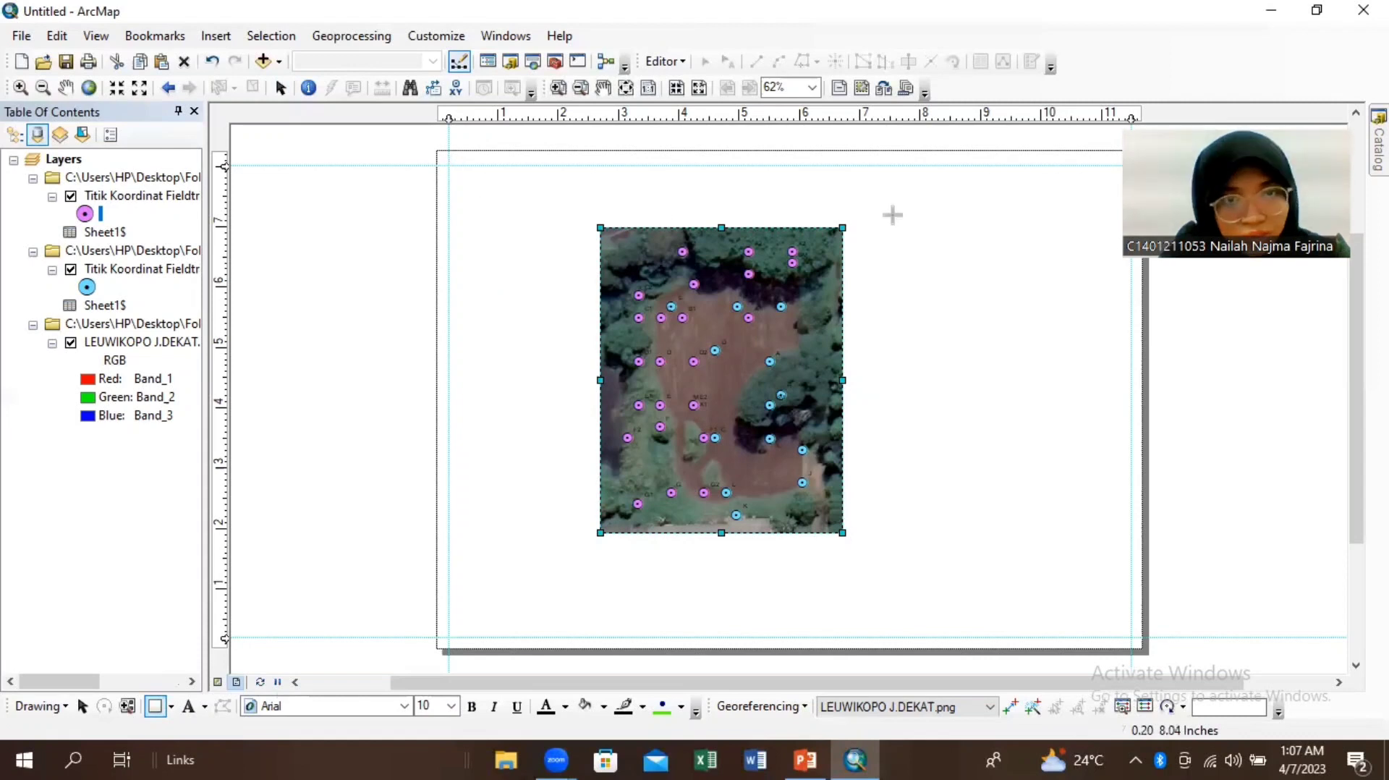
{"action": "left_click_drag", "start_coordinate": [449, 166], "coordinate": [1134, 634]}
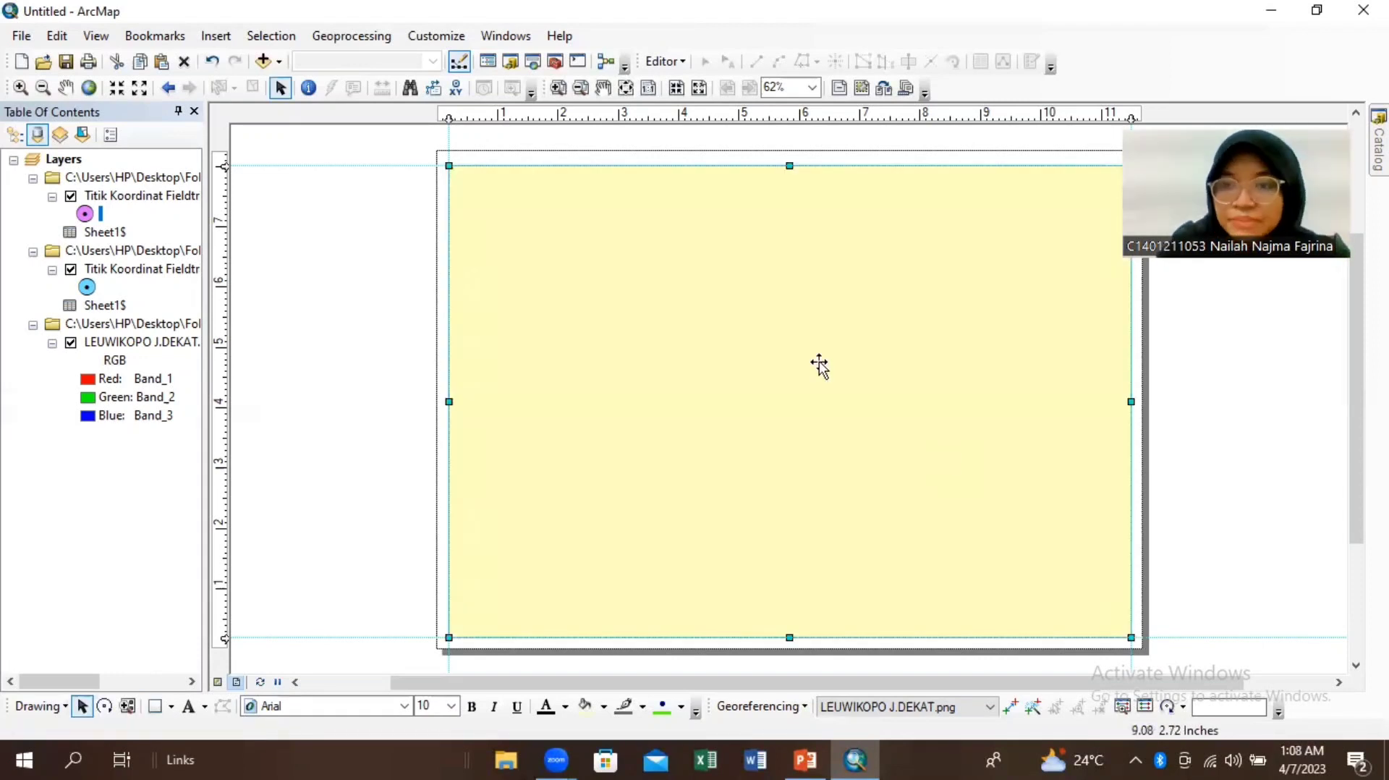
{"action": "right_click", "coordinate": [821, 366]}
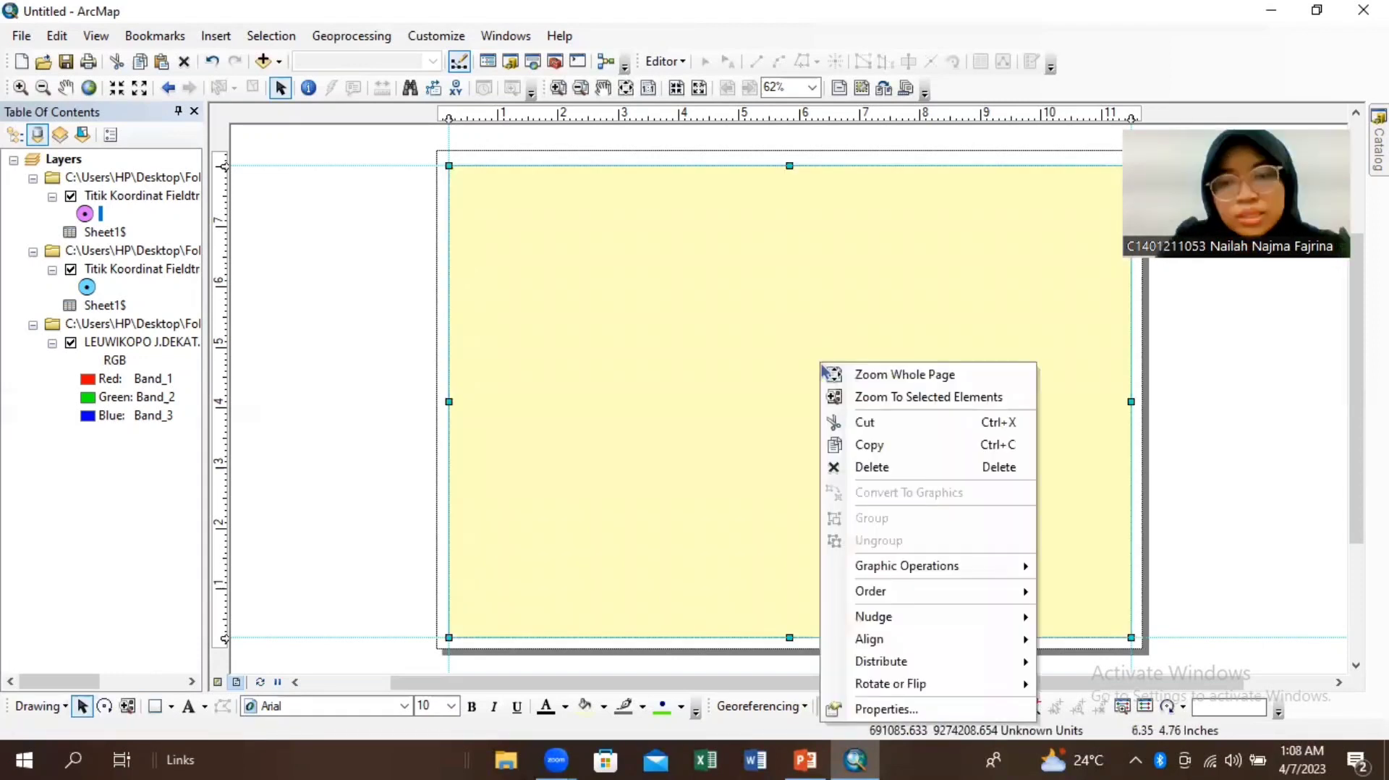
{"action": "left_click", "coordinate": [872, 709]}
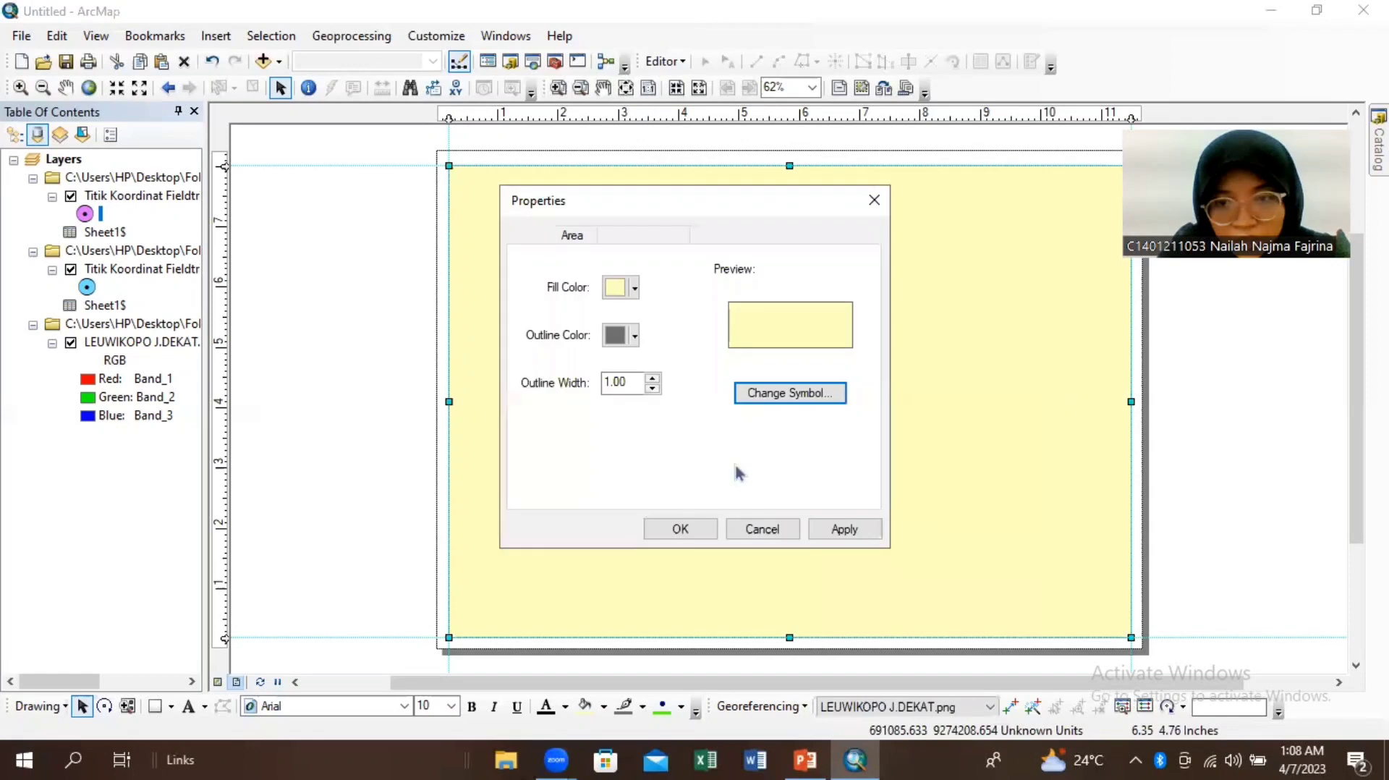
{"action": "left_click", "coordinate": [633, 289]}
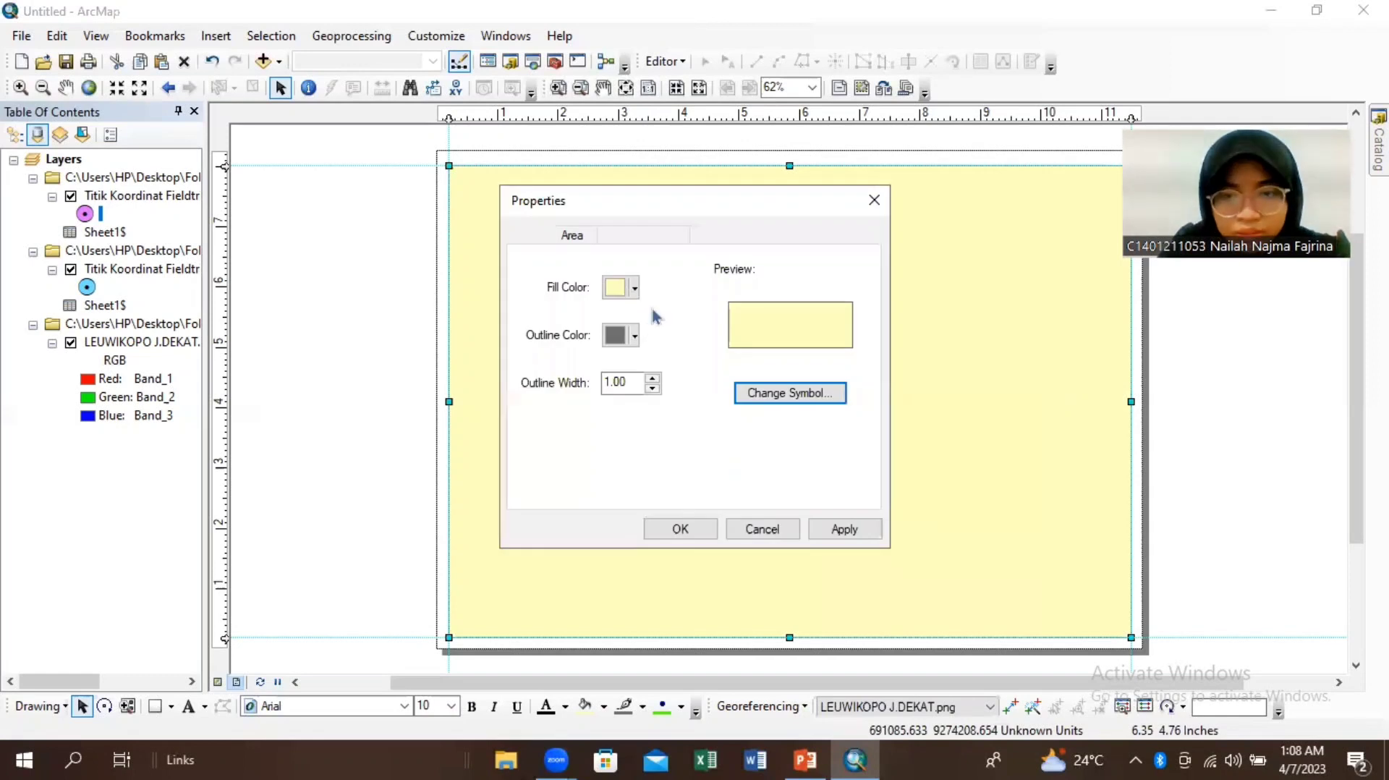
{"action": "left_click", "coordinate": [664, 319]}
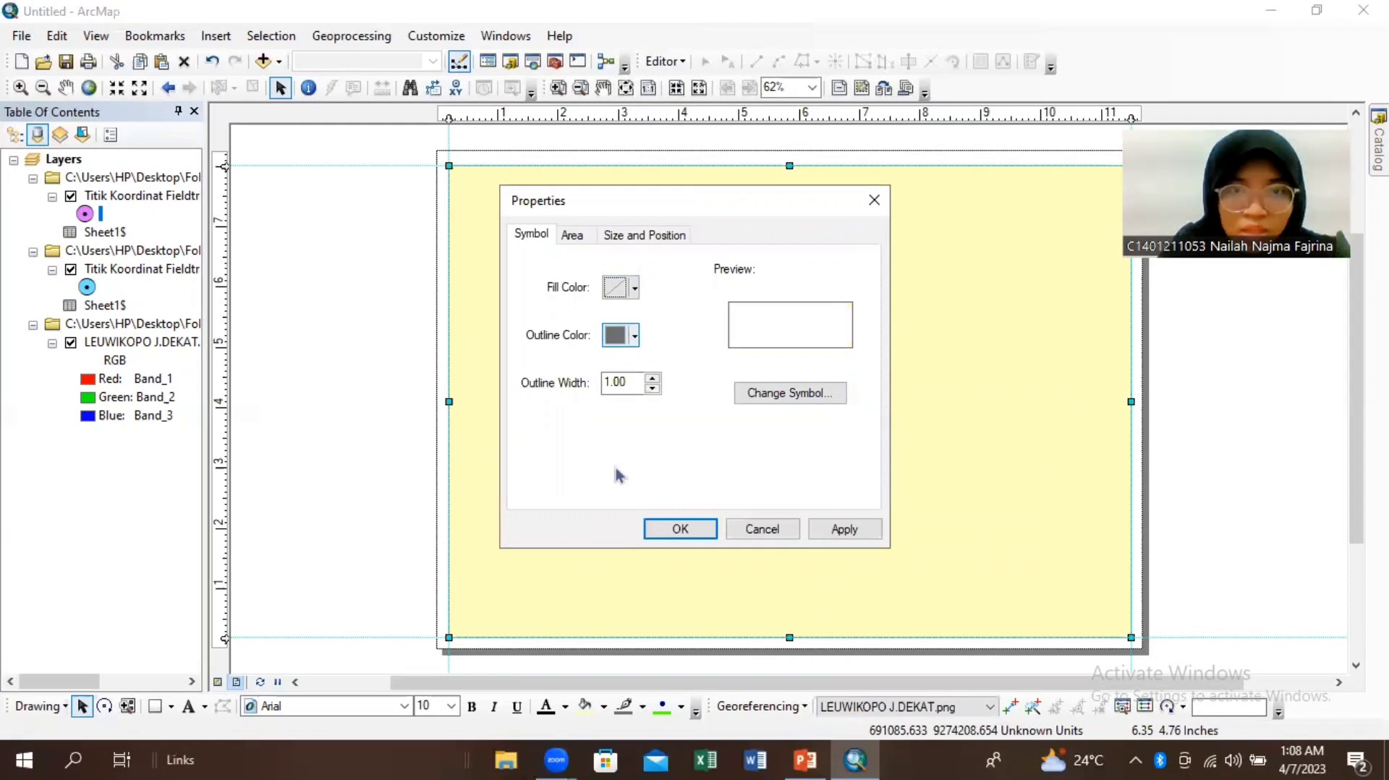
{"action": "left_click", "coordinate": [634, 335]}
{"action": "left_click", "coordinate": [612, 553]}
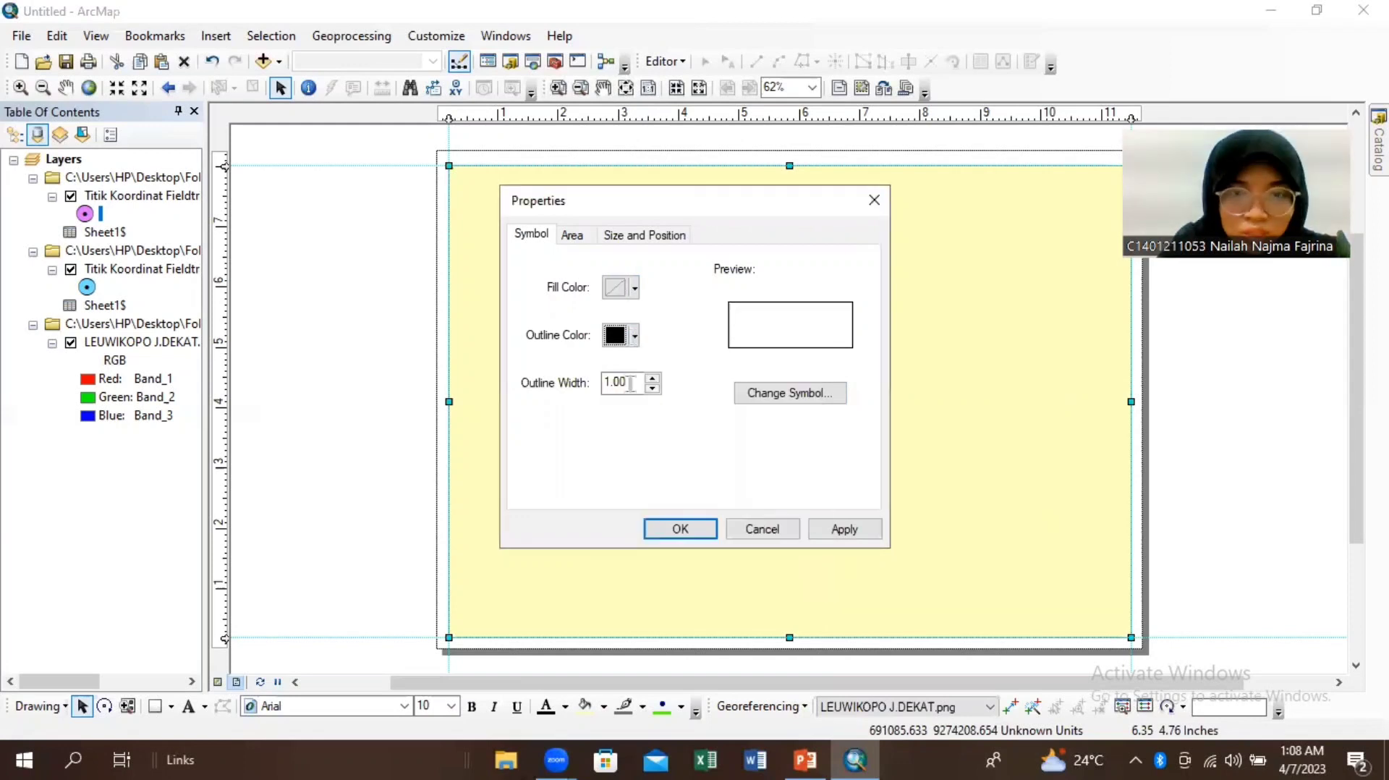
{"action": "double_click", "coordinate": [619, 382]}
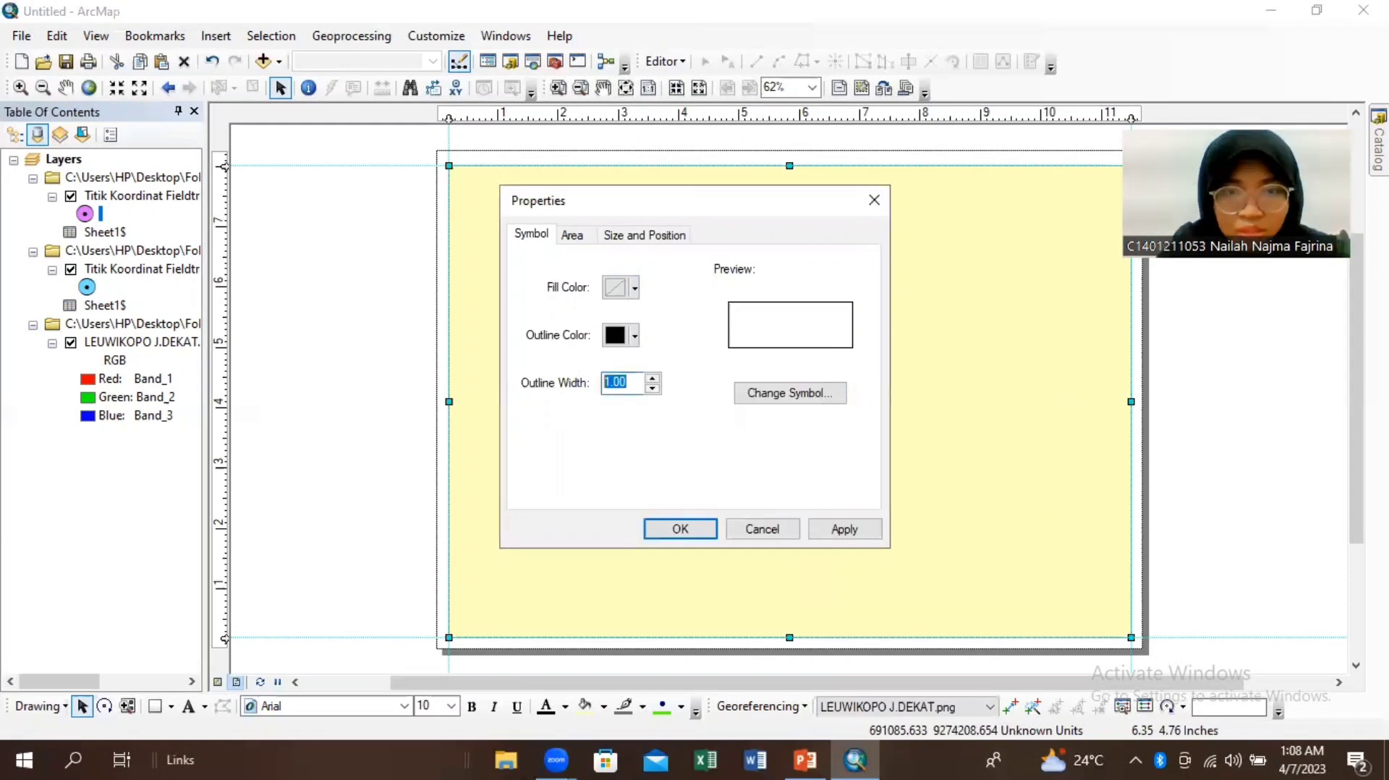
{"action": "type", "text": "2"}
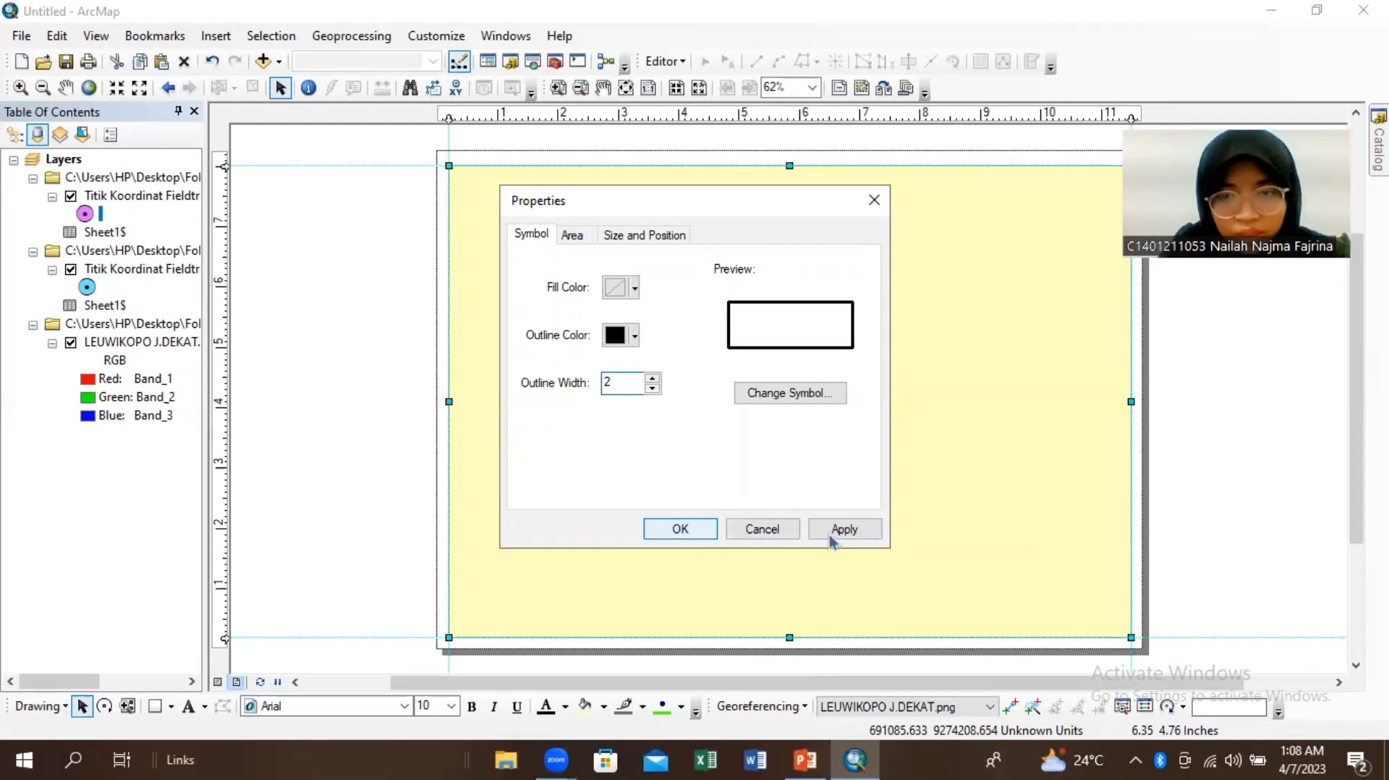
{"action": "left_click", "coordinate": [678, 527]}
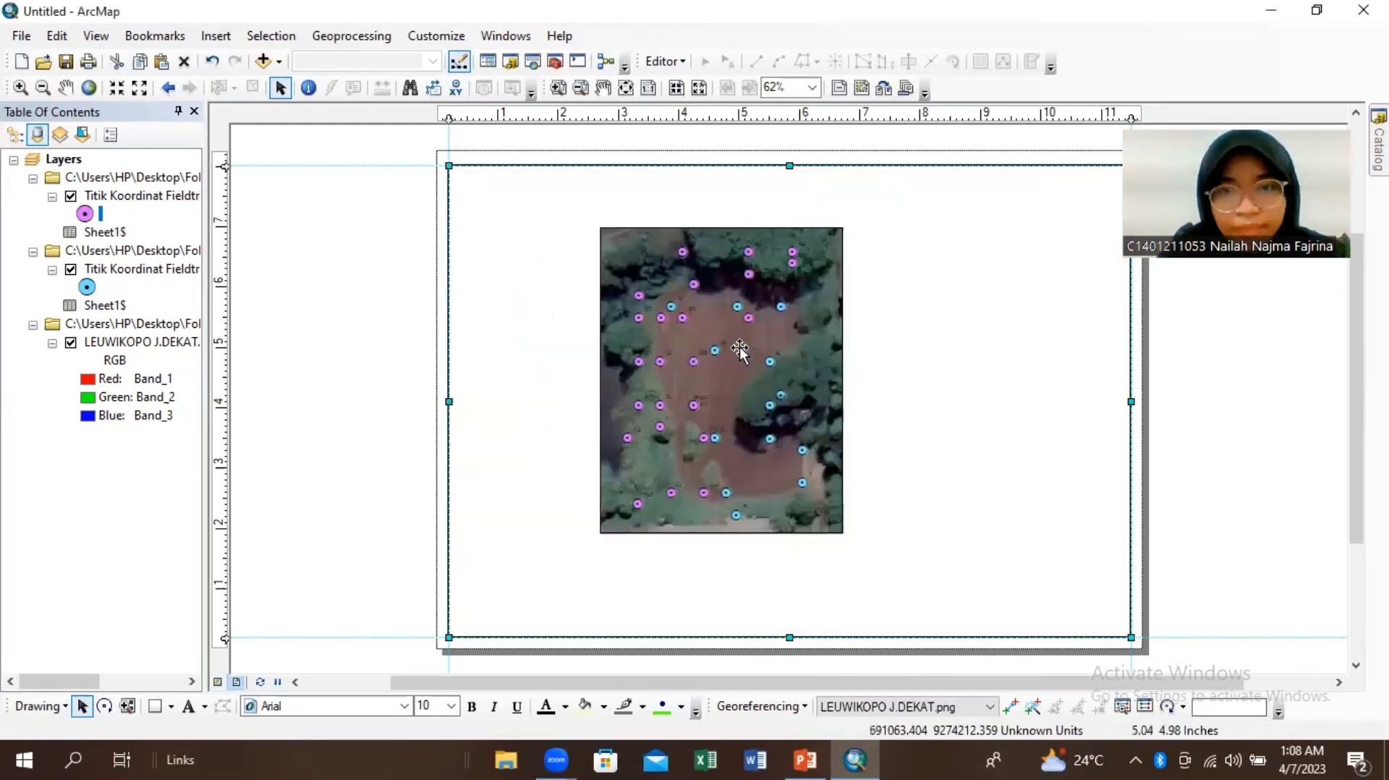
Step: Move the data frame toward the left side of the page border and set its coordinate system to WGS 1984 UTM Zone 48S
{"action": "mouse_move", "coordinate": [740, 350]}
{"action": "left_mouse_down"}
{"action": "mouse_move", "coordinate": [619, 326]}
{"action": "mouse_move", "coordinate": [624, 350]}
{"action": "left_mouse_up"}
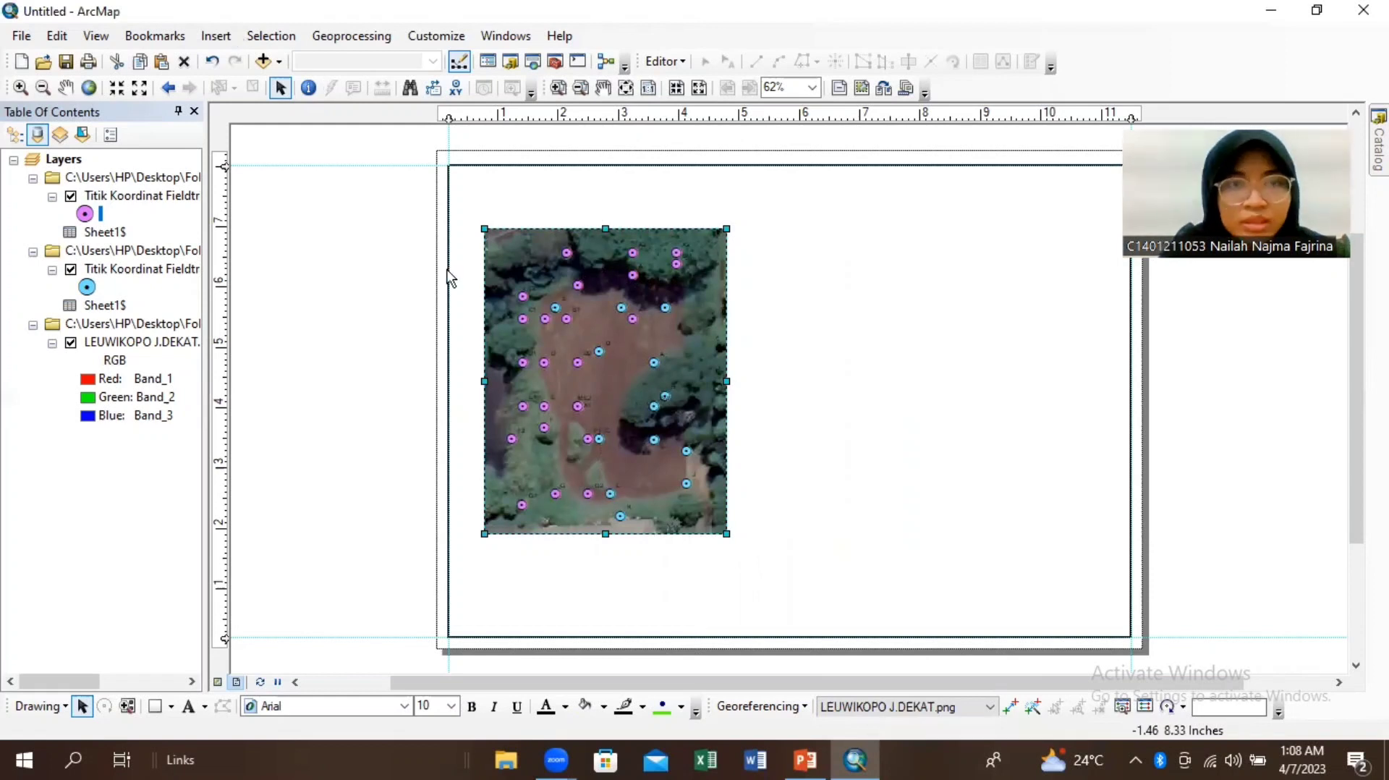
{"action": "right_click", "coordinate": [634, 309]}
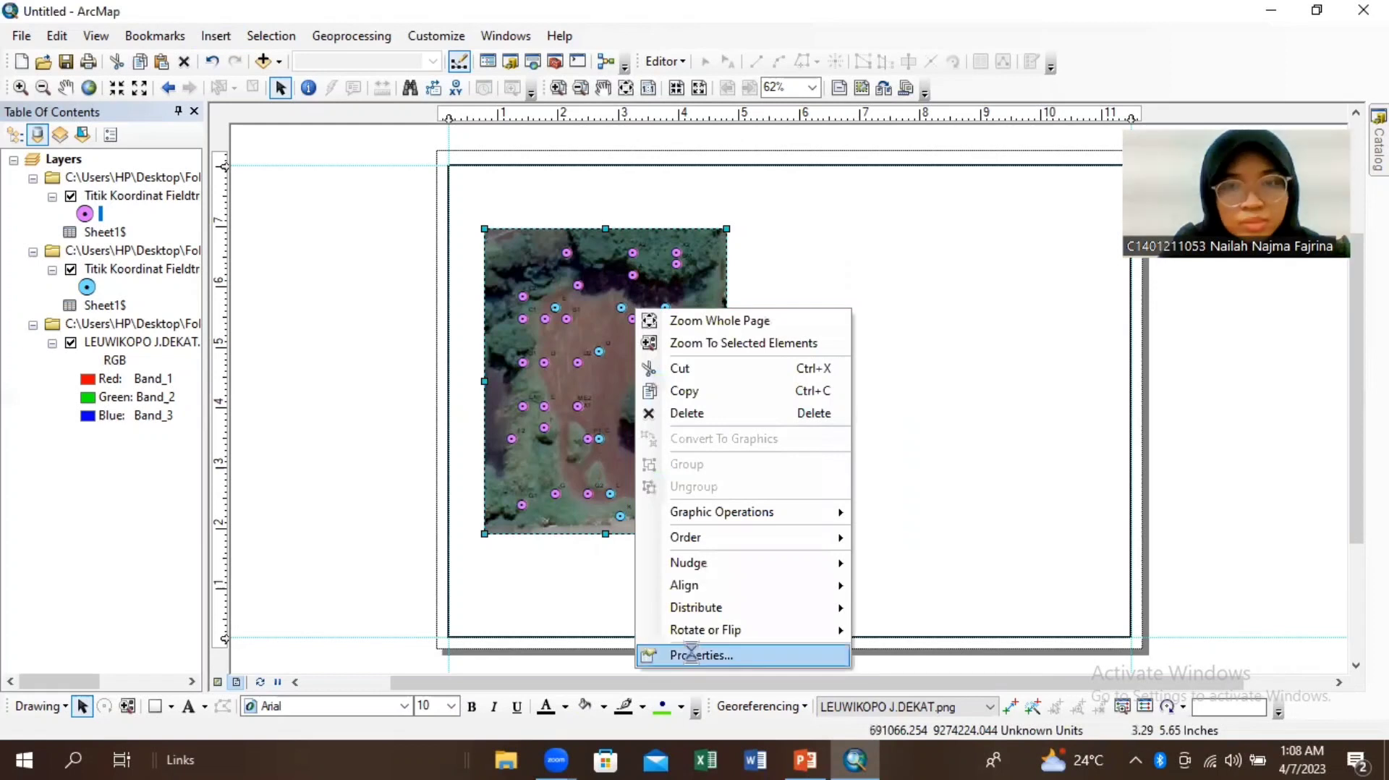
{"action": "left_click", "coordinate": [691, 655]}
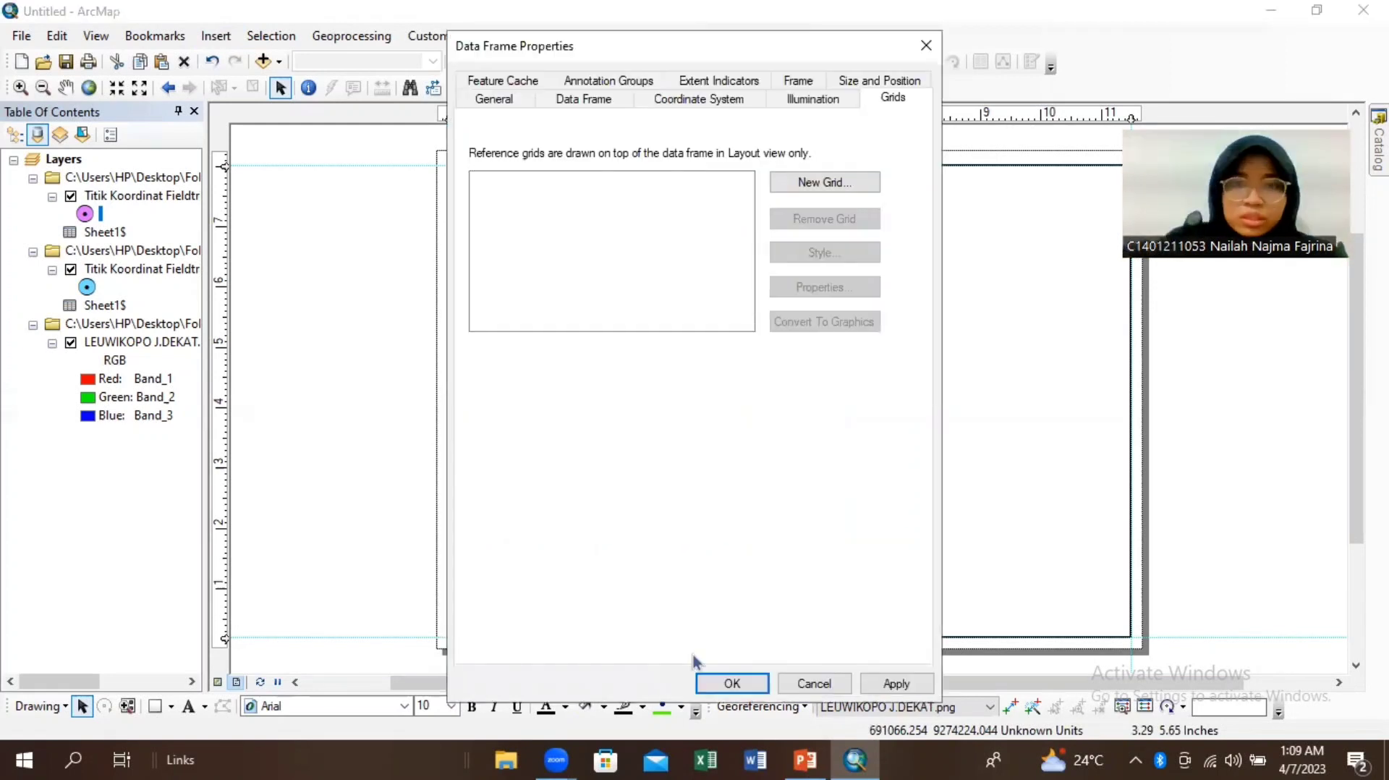
{"action": "left_click", "coordinate": [729, 102]}
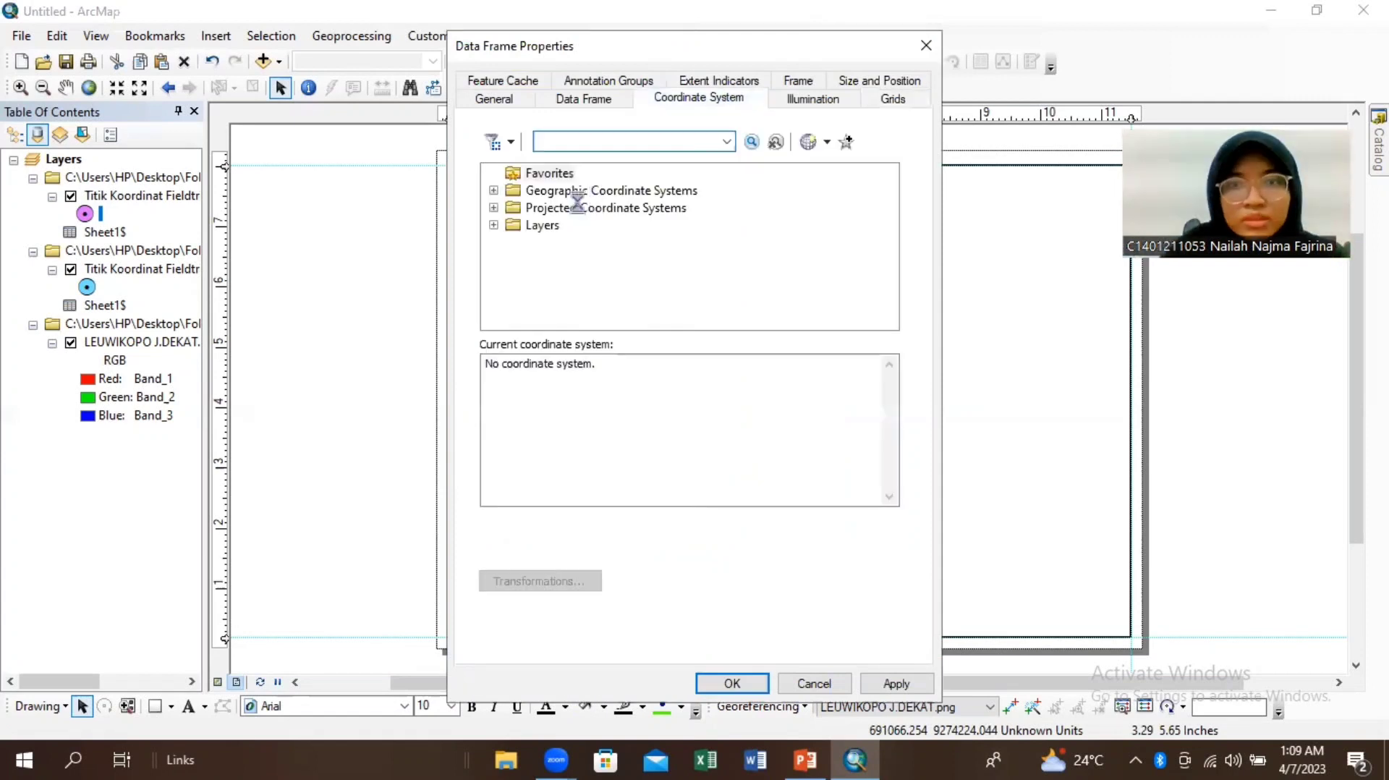
{"action": "left_click", "coordinate": [577, 207]}
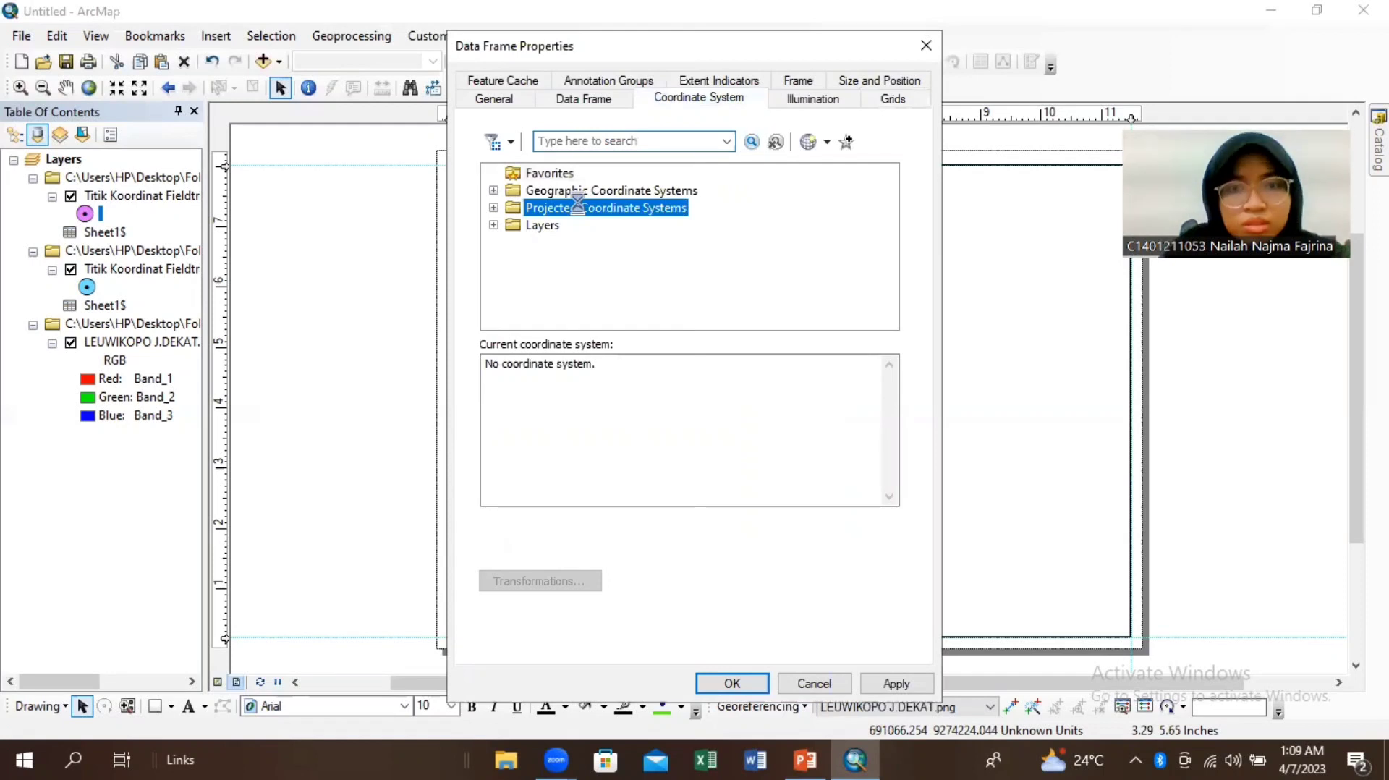
{"action": "double_click", "coordinate": [579, 206]}
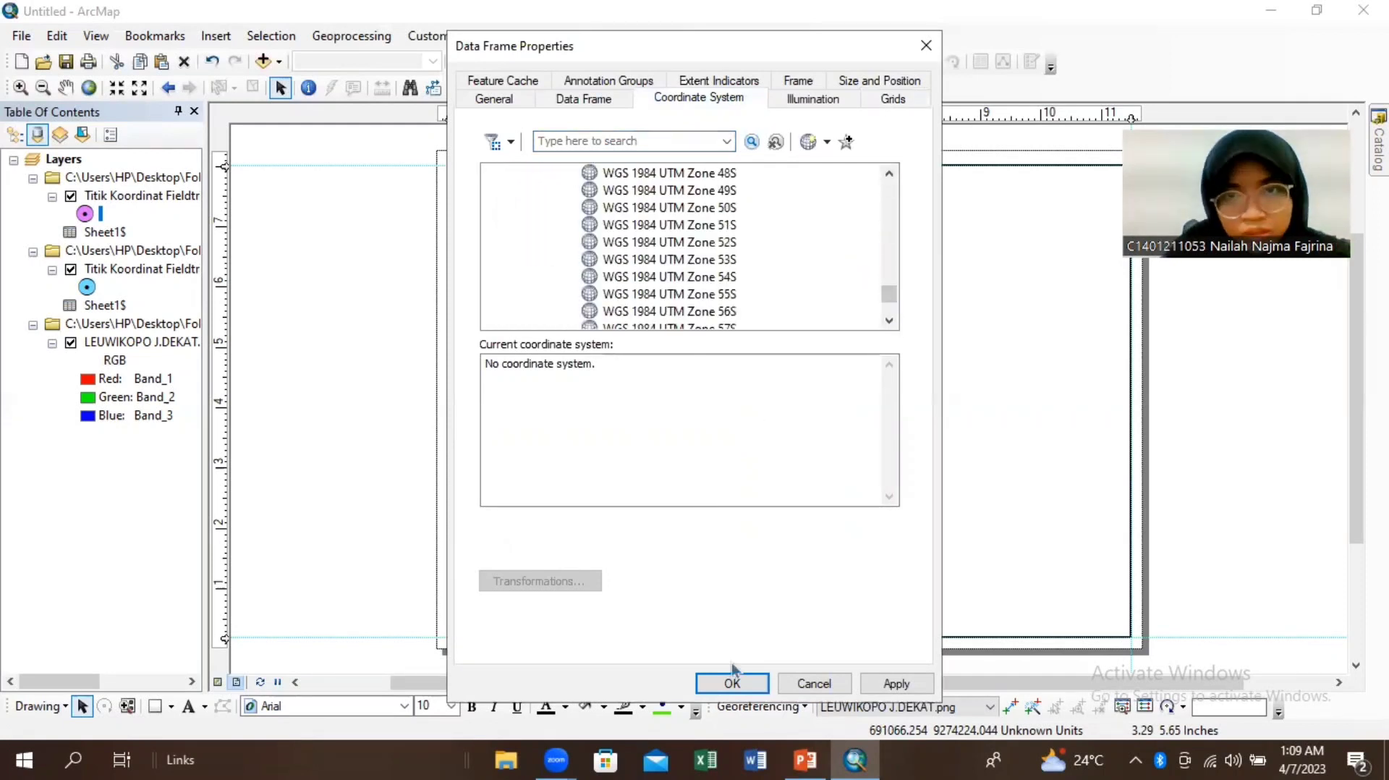
{"action": "left_click", "coordinate": [897, 683]}
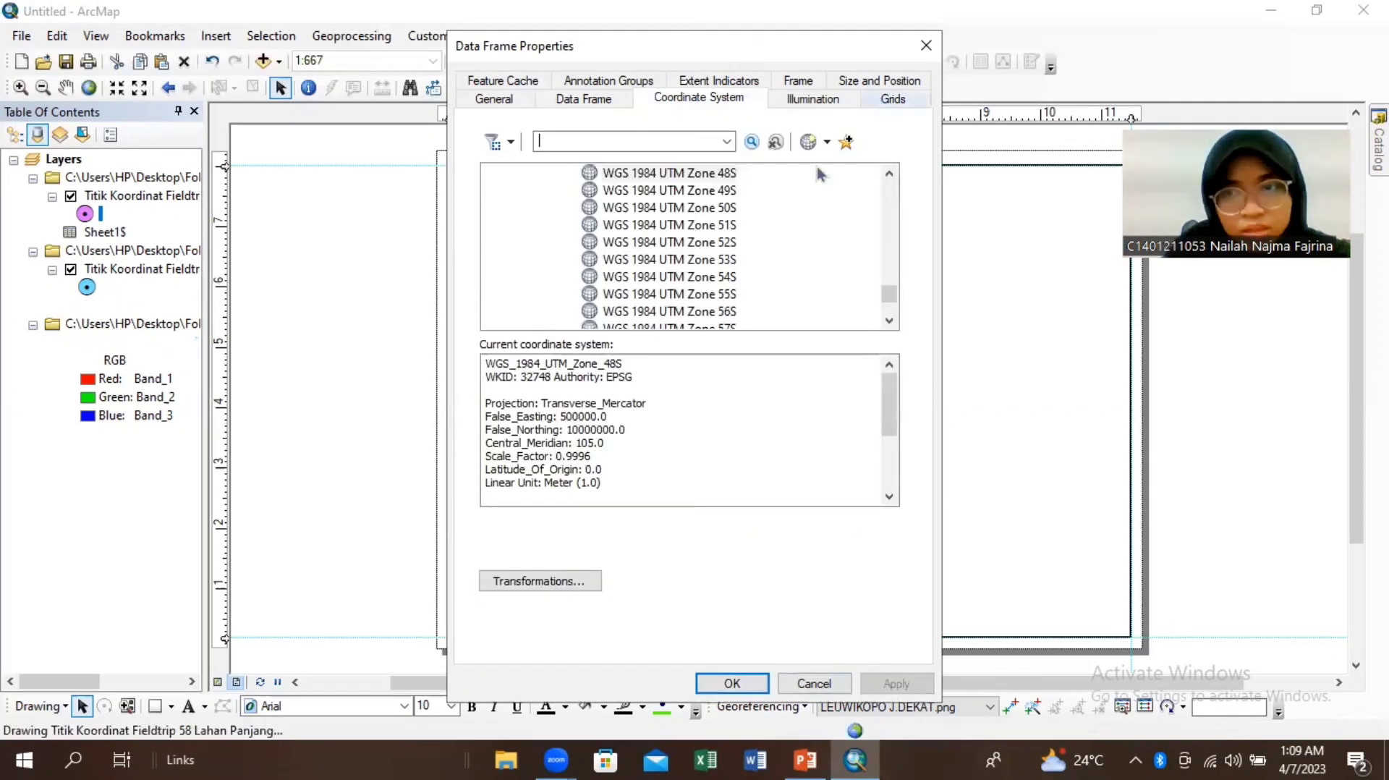
Step: Add a measured grid with labels only and 10-meter X and Y intervals to the data frame, keeping the default axes and border settings
{"action": "left_click", "coordinate": [818, 165]}
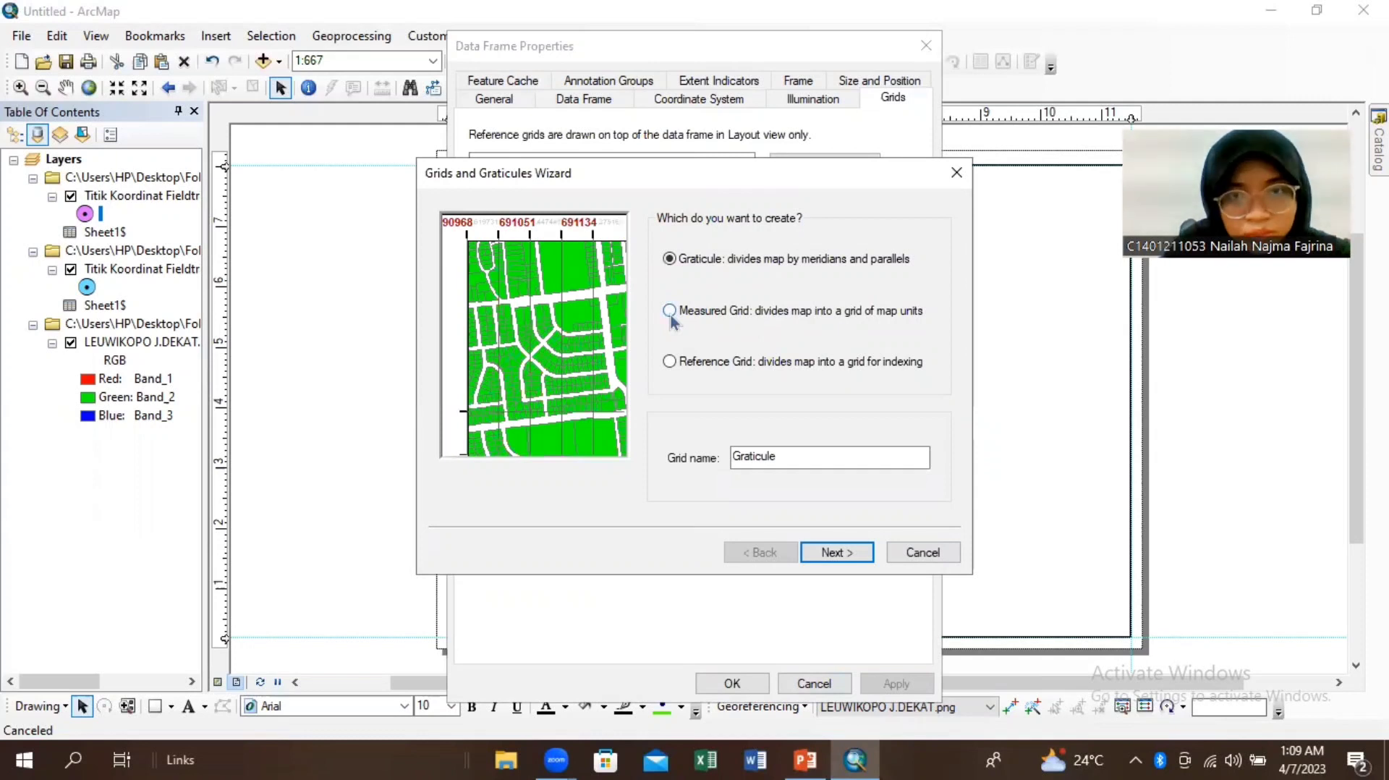
{"action": "left_click", "coordinate": [703, 312]}
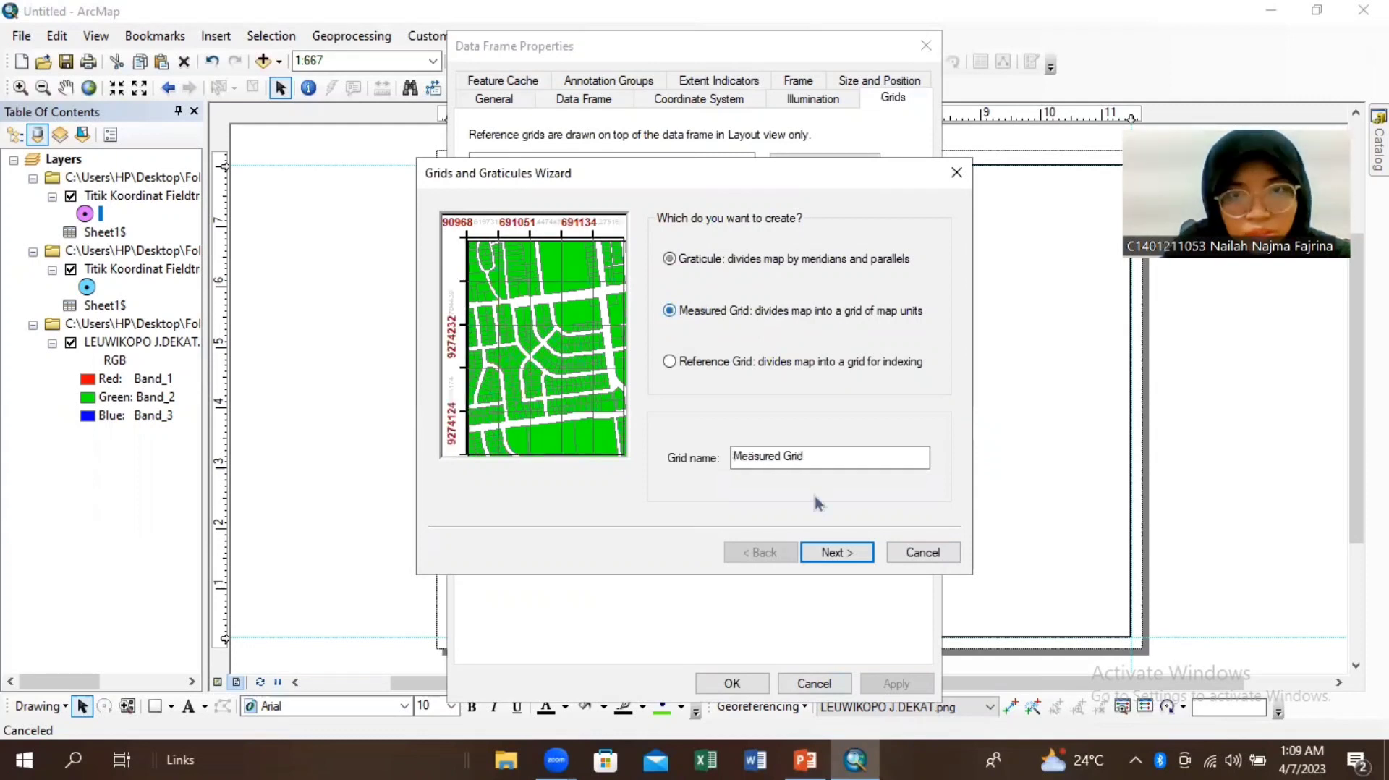
{"action": "left_click", "coordinate": [833, 553]}
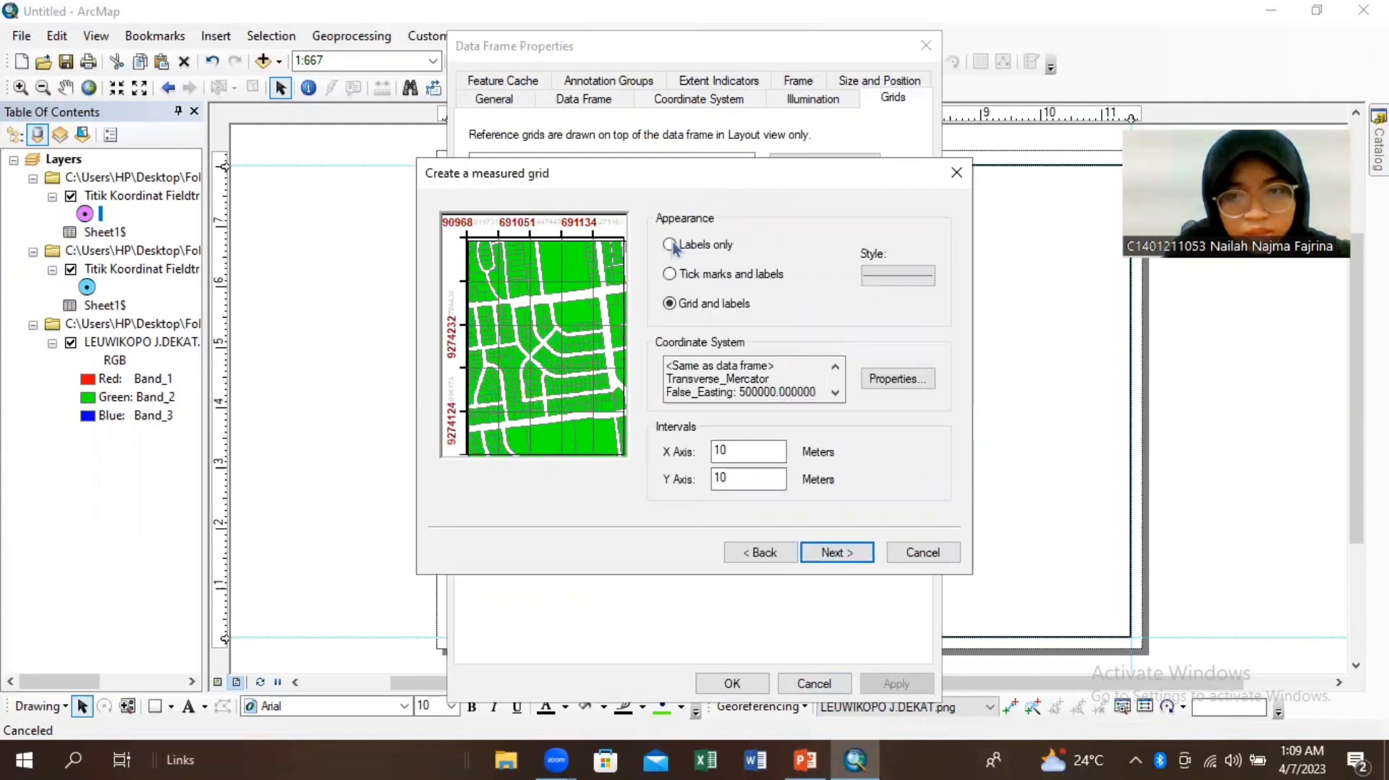
{"action": "left_click", "coordinate": [669, 245]}
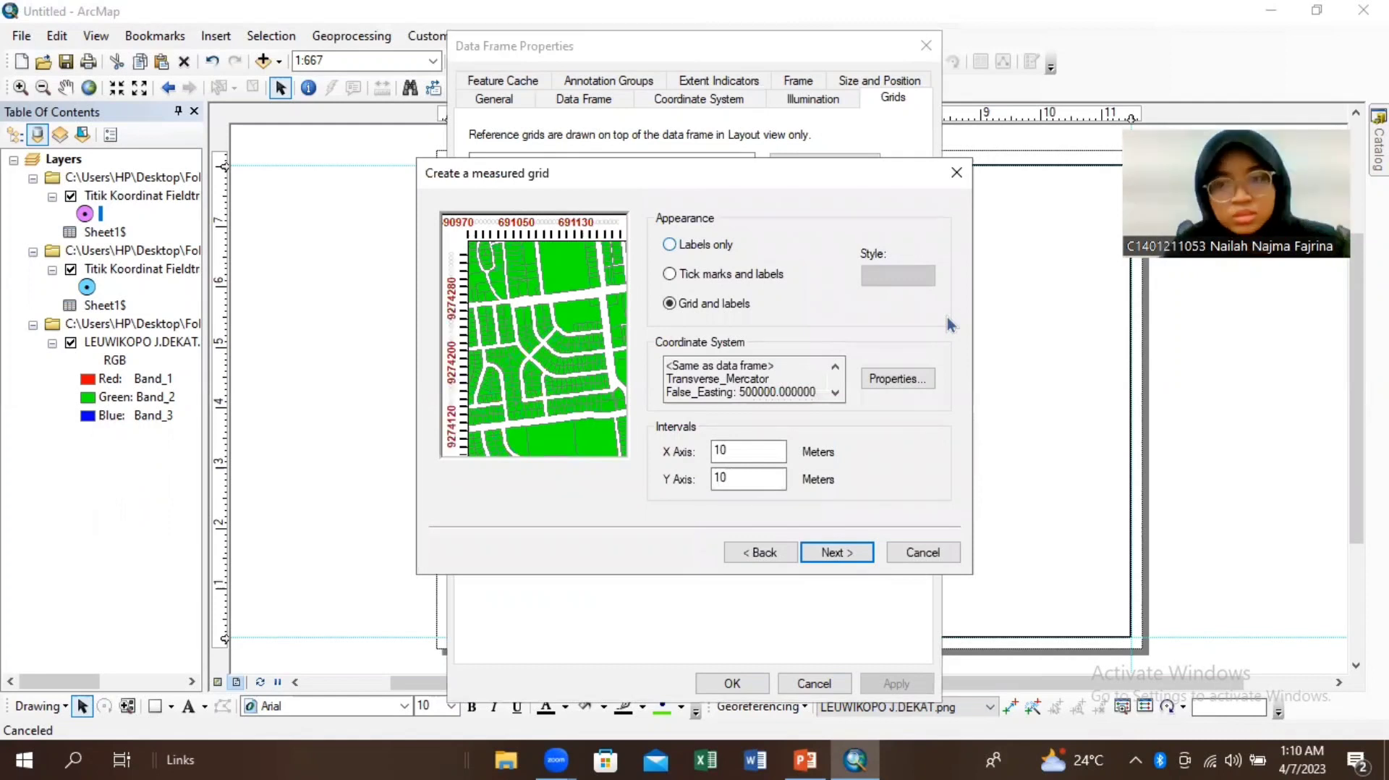
{"action": "left_click", "coordinate": [832, 559]}
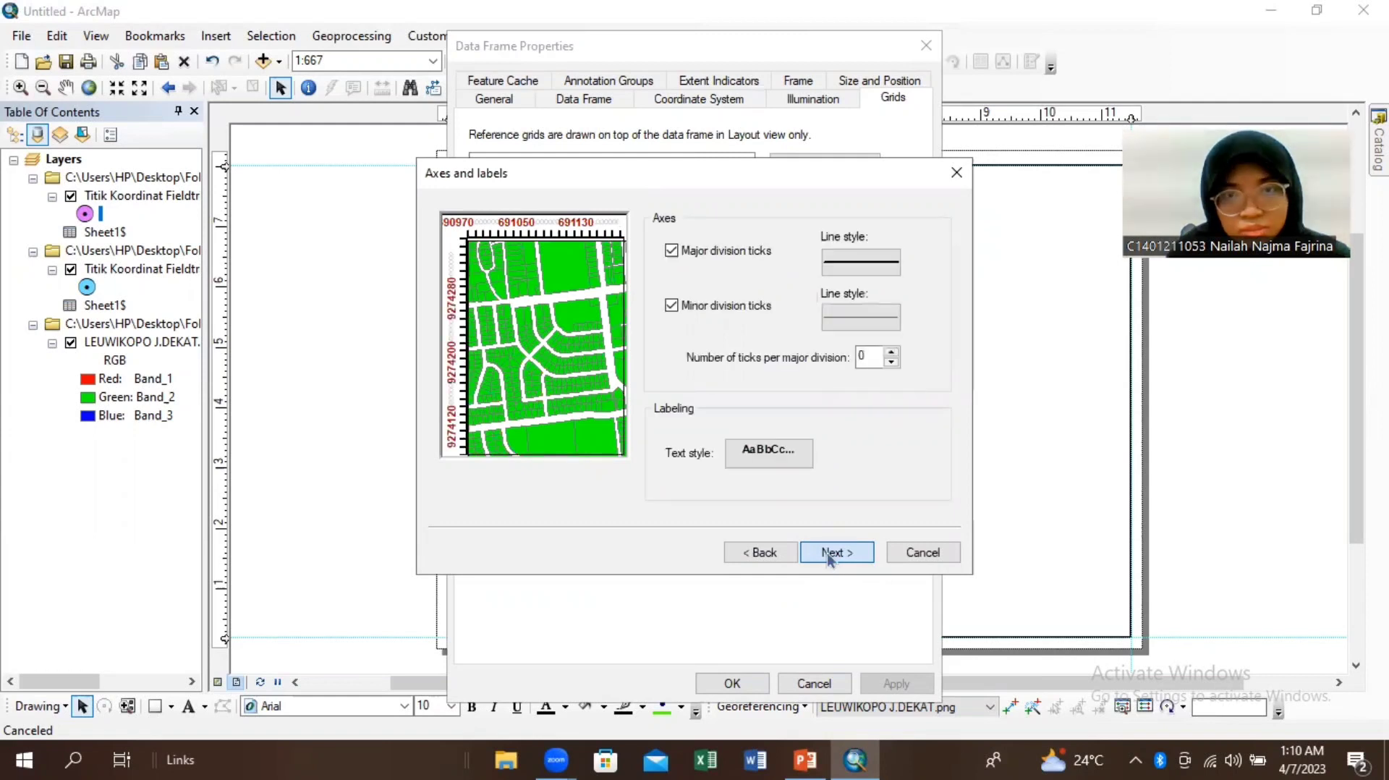
{"action": "left_click", "coordinate": [829, 552]}
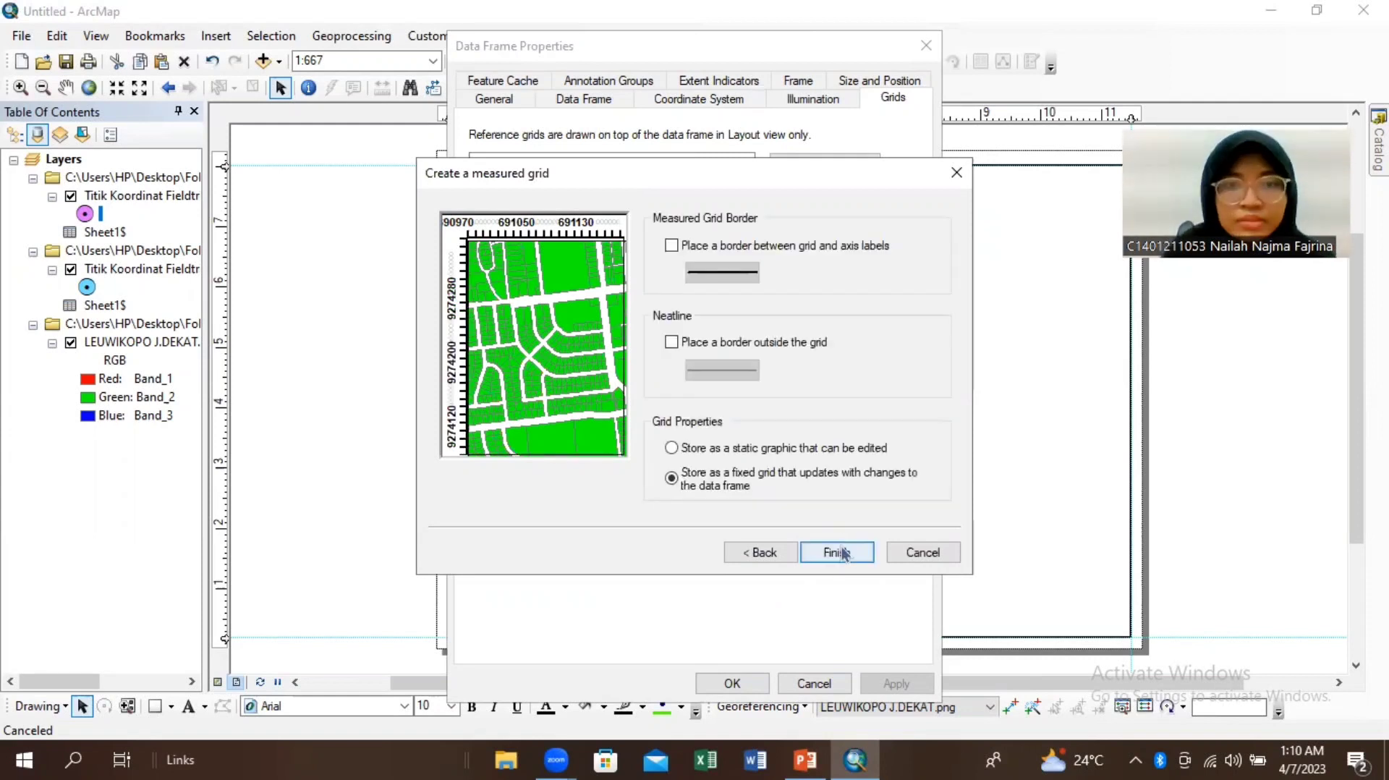
{"action": "left_click", "coordinate": [839, 552]}
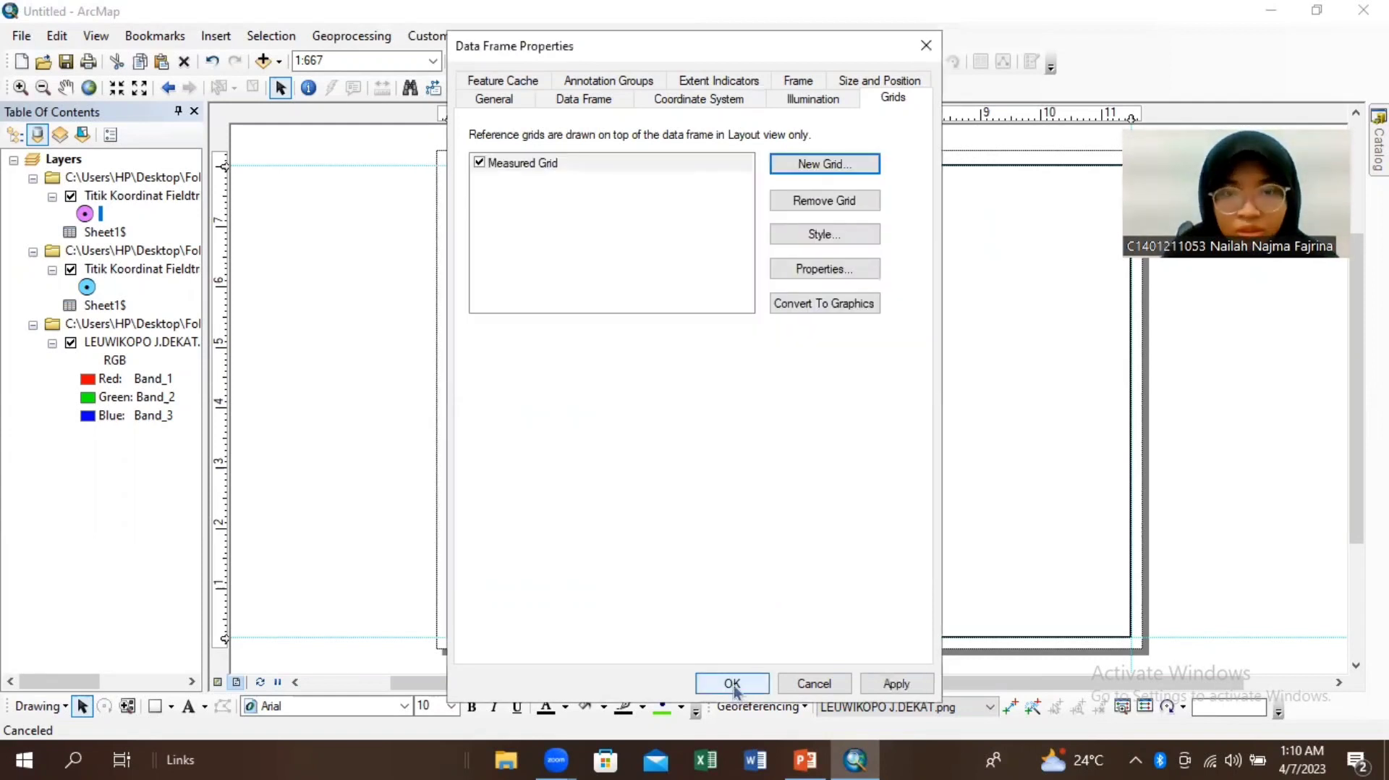
{"action": "left_click", "coordinate": [887, 684]}
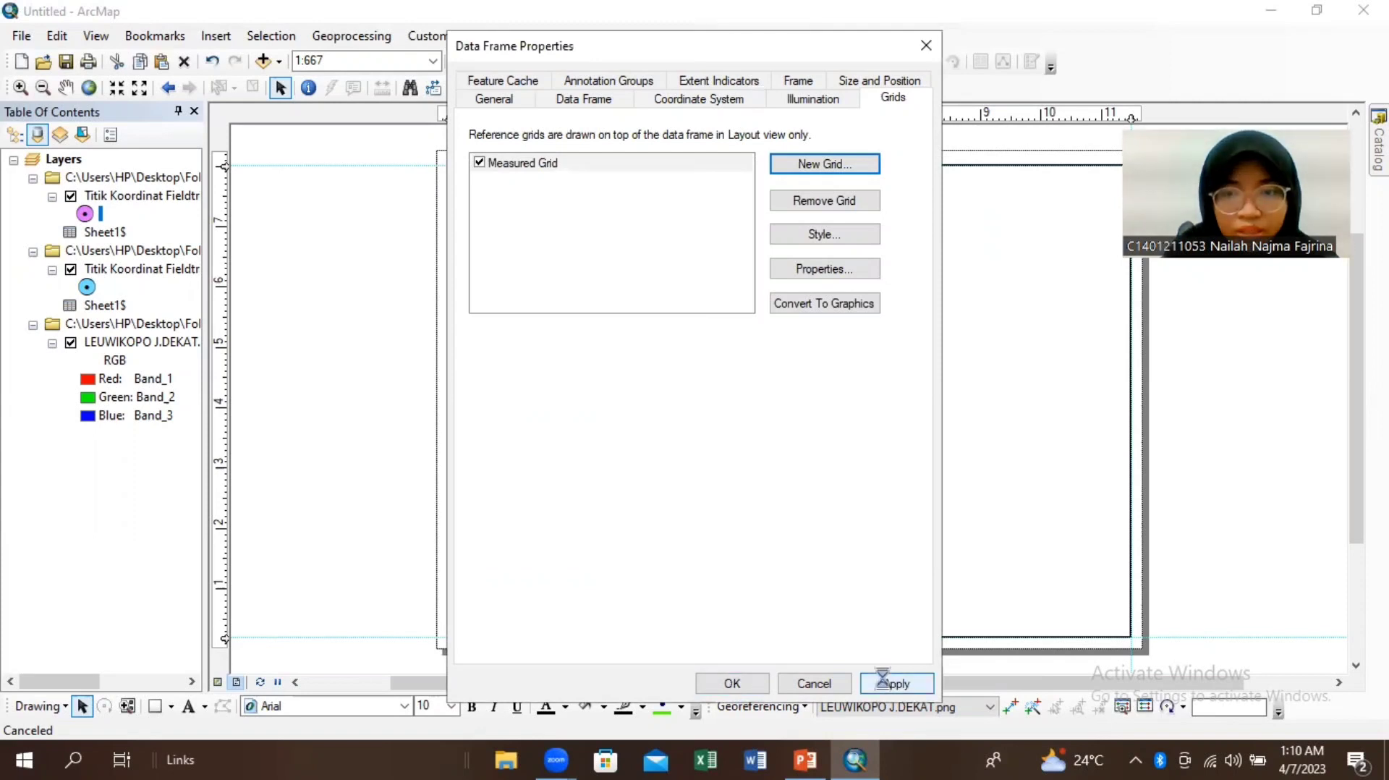
{"action": "left_click", "coordinate": [734, 681]}
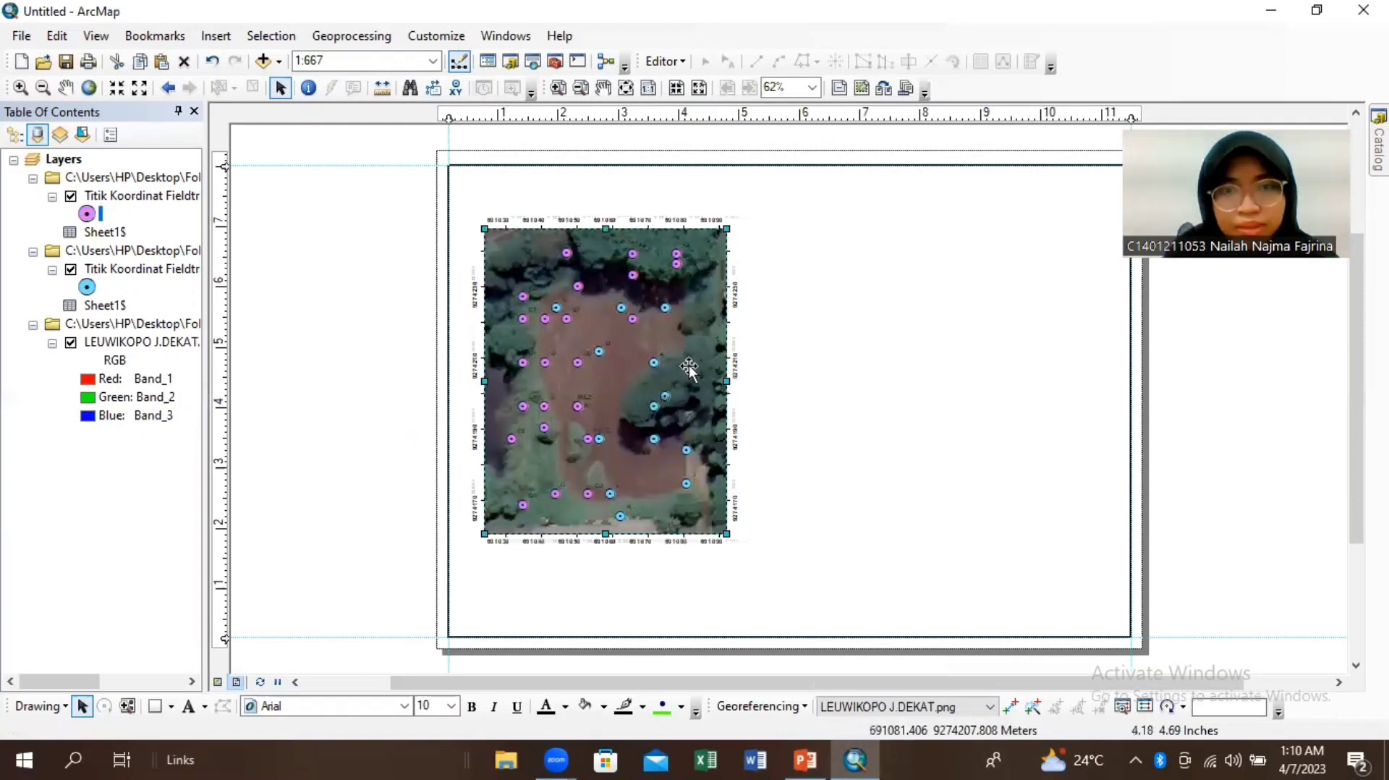
Step: Move the data frame to the upper-left corner of the page border and enlarge it to about 5 by 7 inches
{"action": "left_click_drag", "start_coordinate": [689, 369], "coordinate": [673, 328]}
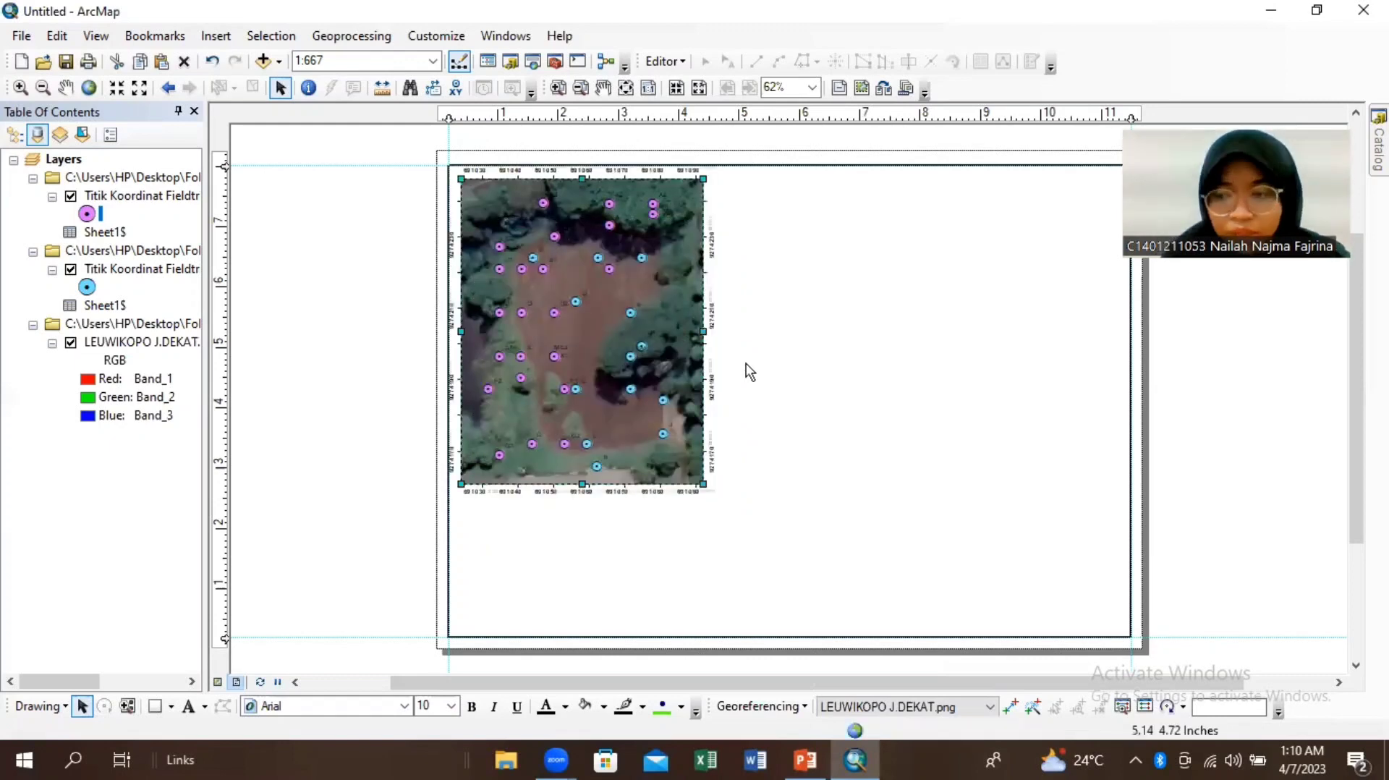
{"action": "left_click_drag", "start_coordinate": [650, 611], "coordinate": [650, 580]}
{"action": "left_click_drag", "start_coordinate": [666, 408], "coordinate": [666, 465]}
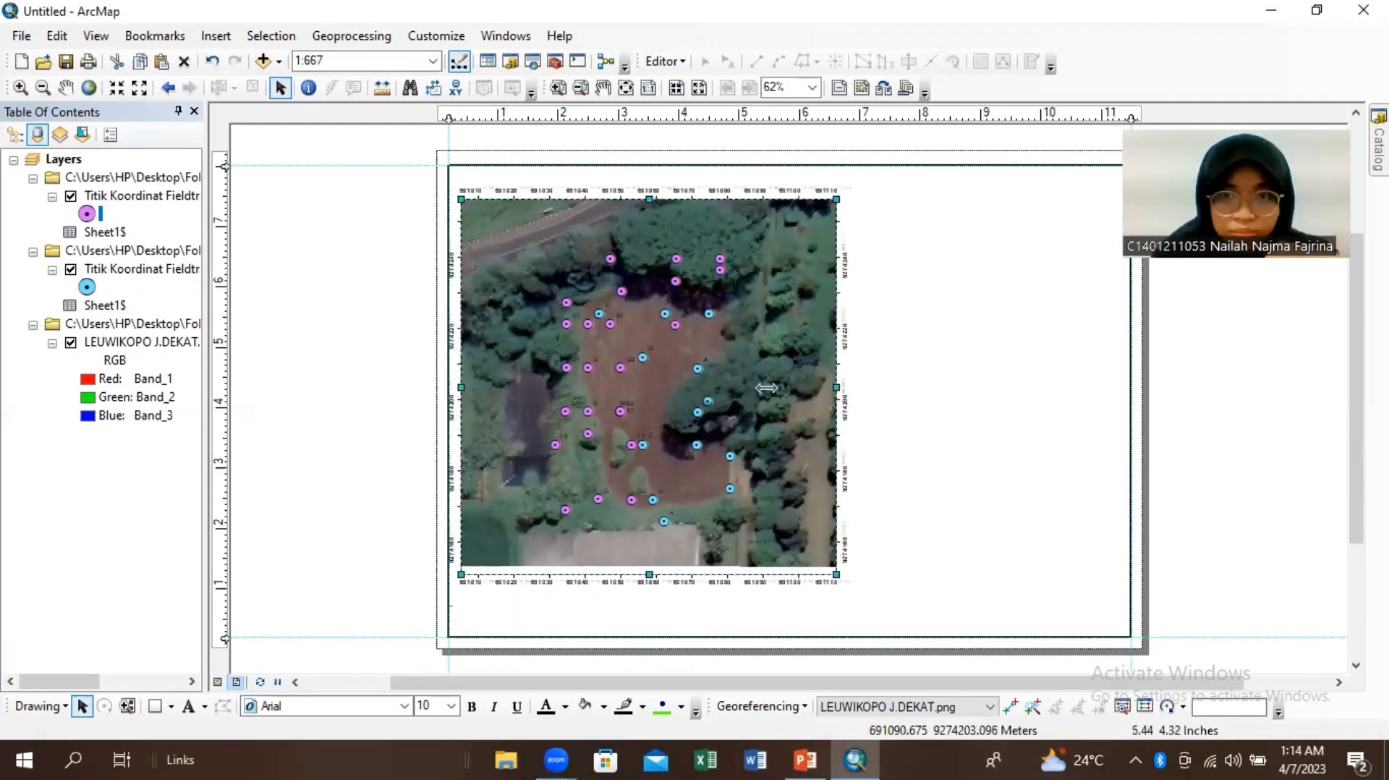
{"action": "left_click_drag", "start_coordinate": [767, 388], "coordinate": [731, 388]}
{"action": "left_click_drag", "start_coordinate": [731, 574], "coordinate": [763, 620]}
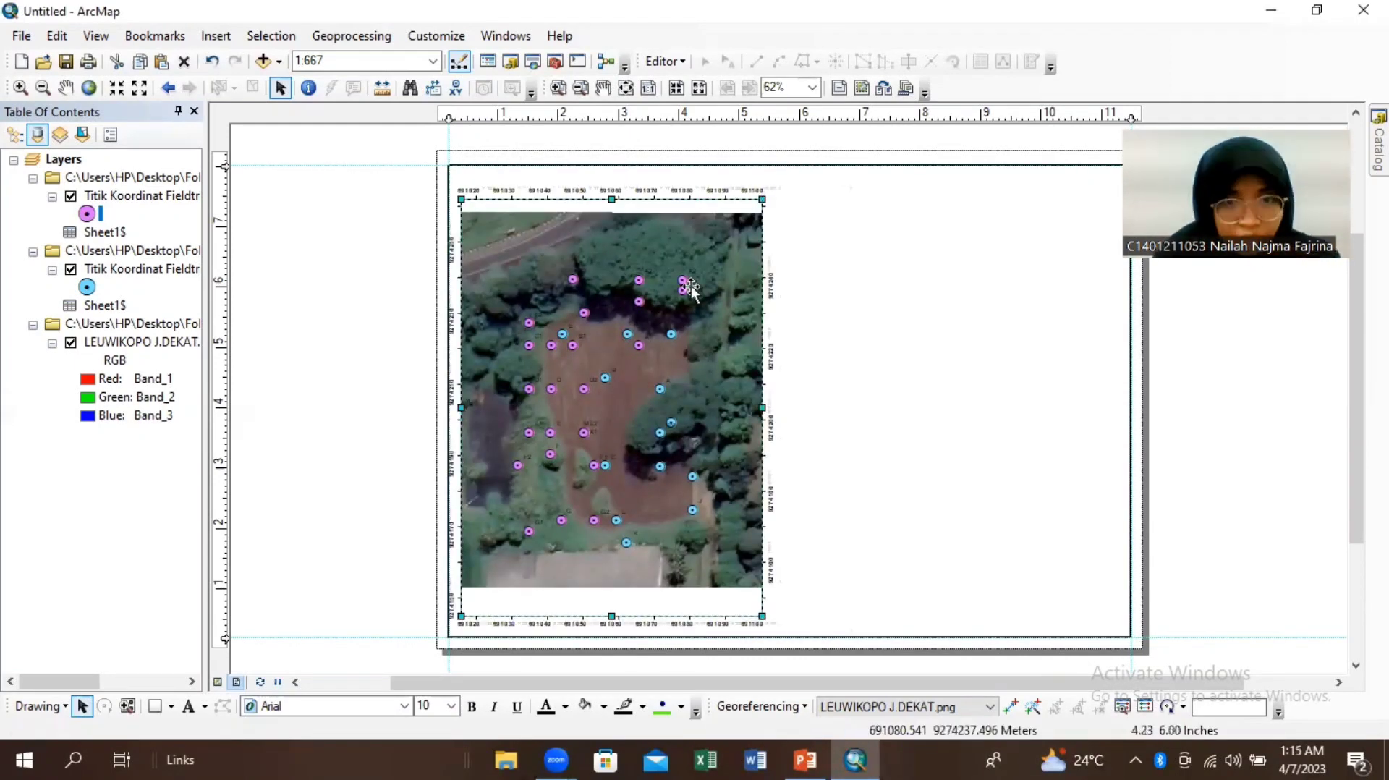
Step: Zoom the map in data view to the field area around both plots' points and return to the layout with nothing selected
{"action": "left_click", "coordinate": [218, 682]}
{"action": "left_click", "coordinate": [20, 88]}
{"action": "left_click_drag", "start_coordinate": [559, 197], "coordinate": [856, 605]}
{"action": "left_click", "coordinate": [236, 682]}
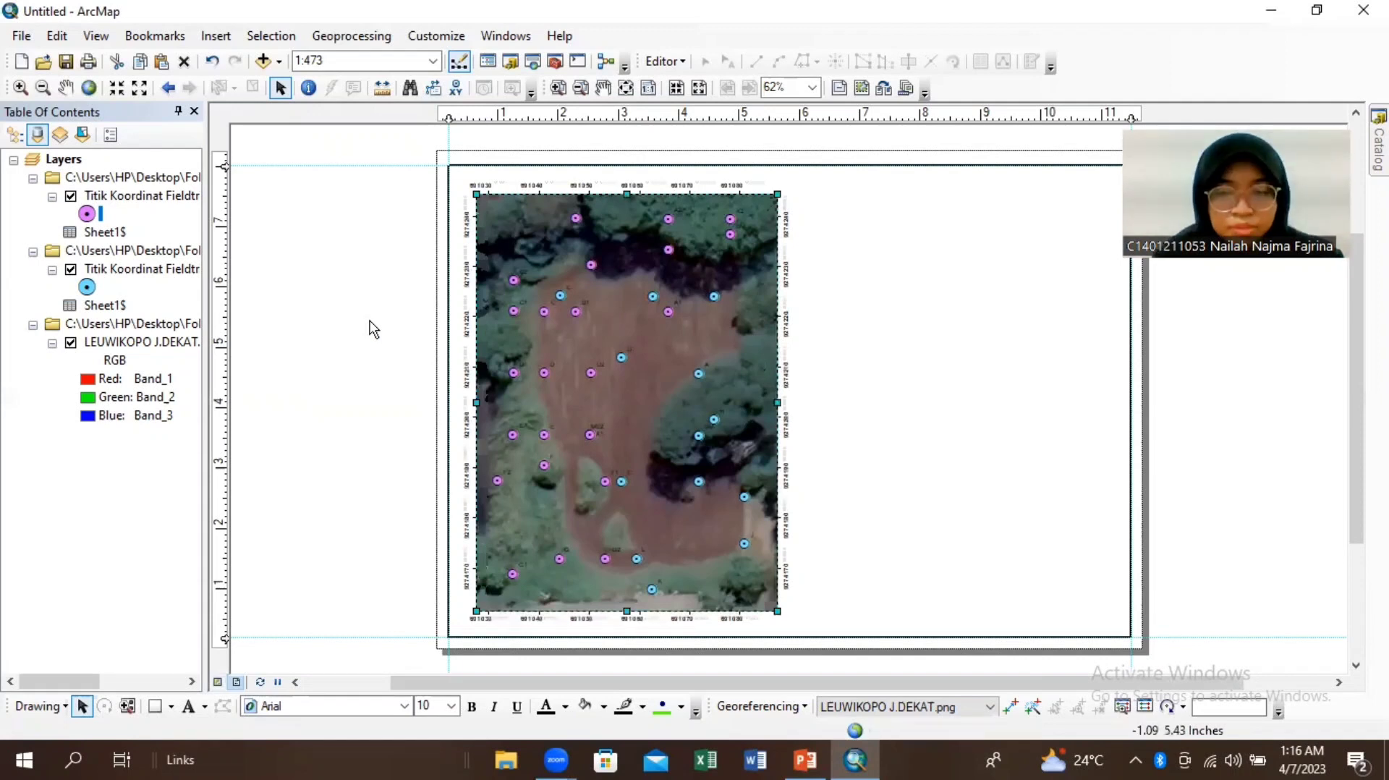
{"action": "left_click", "coordinate": [280, 554]}
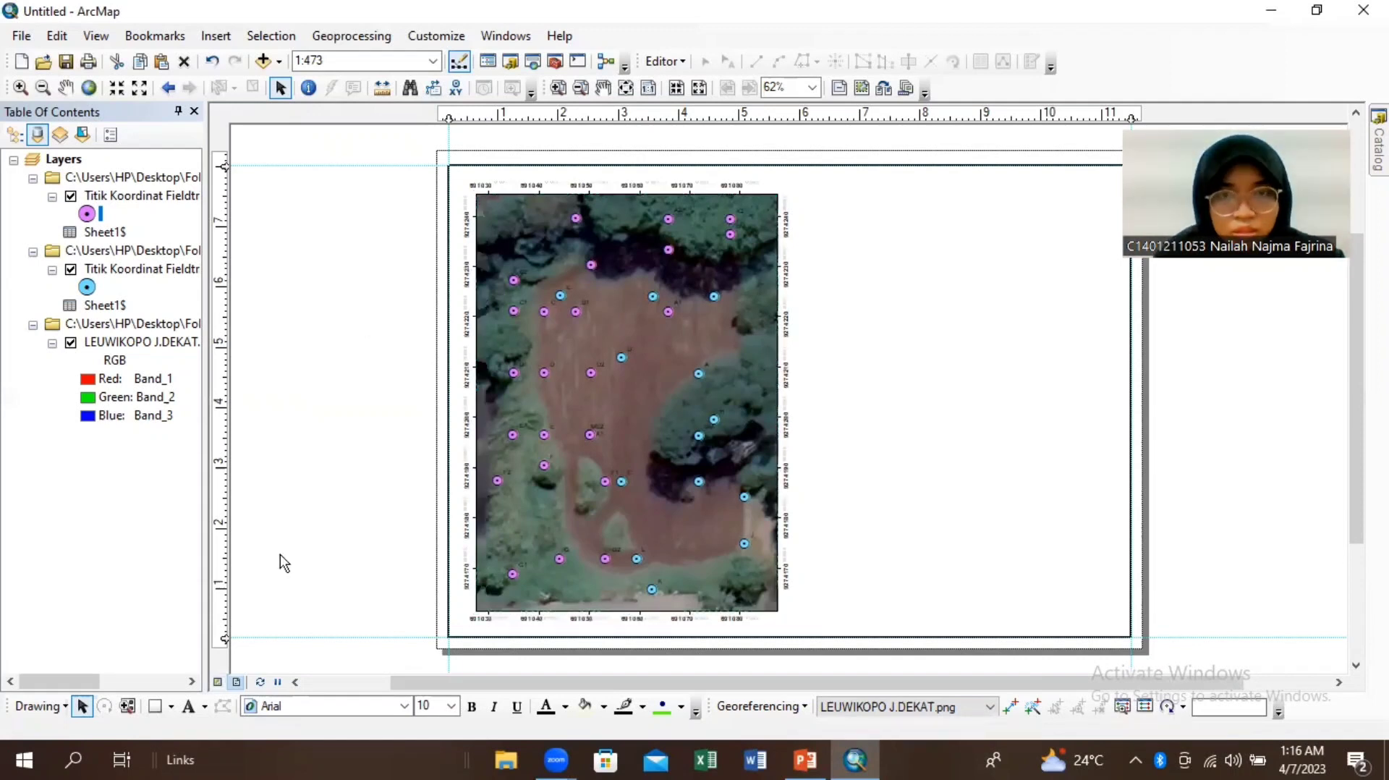
Step: Draw a vertical divider line about 7.8 inches long just right of the data frame, from the upper to the lower page border
{"action": "left_click", "coordinate": [171, 706]}
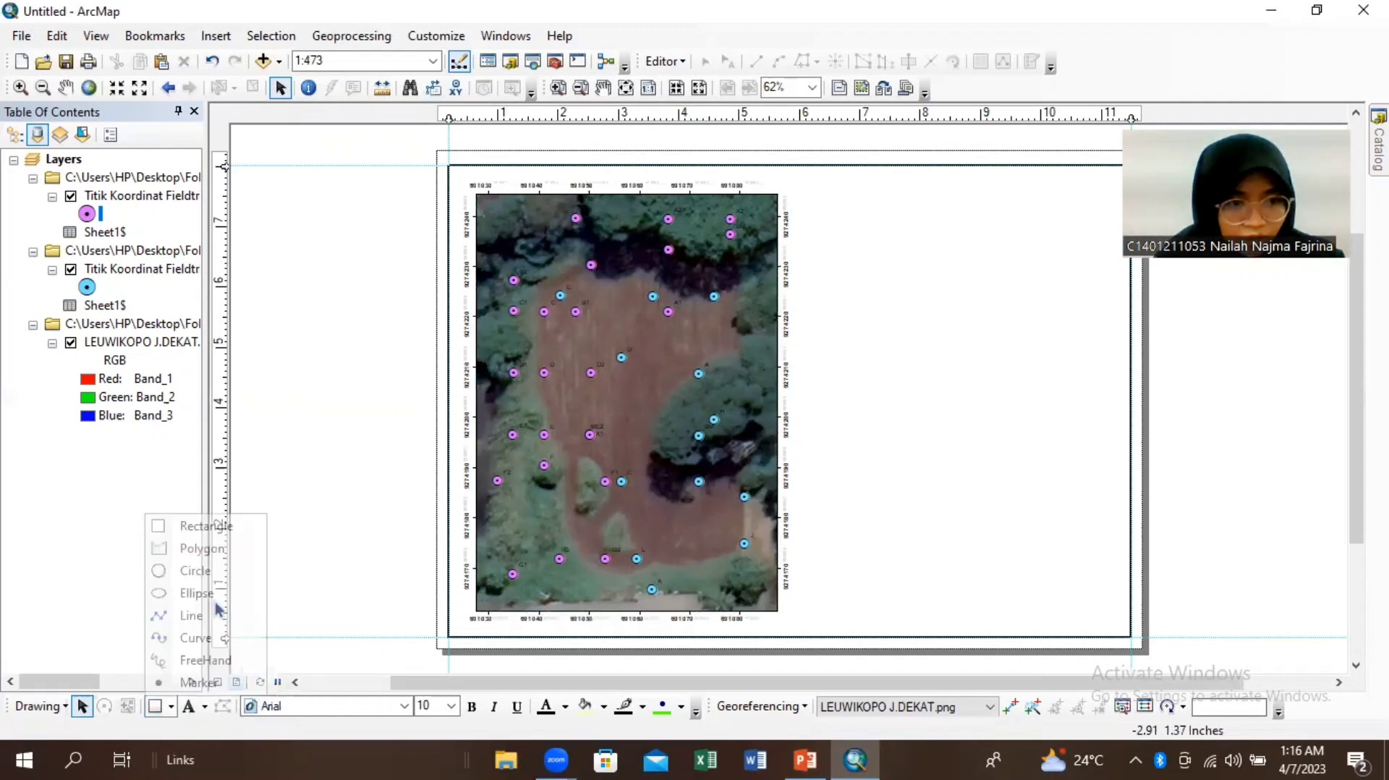
{"action": "left_click", "coordinate": [203, 618]}
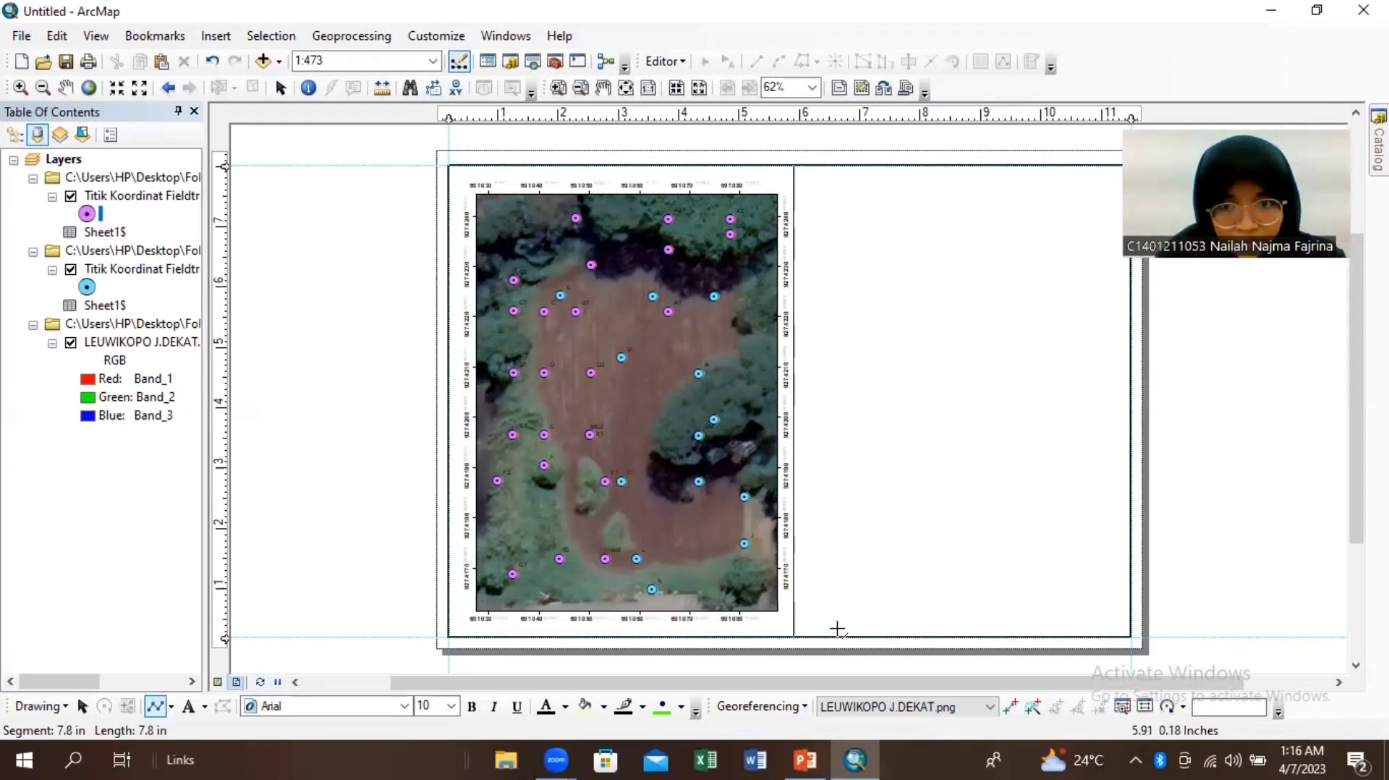
{"action": "double_click", "coordinate": [793, 637]}
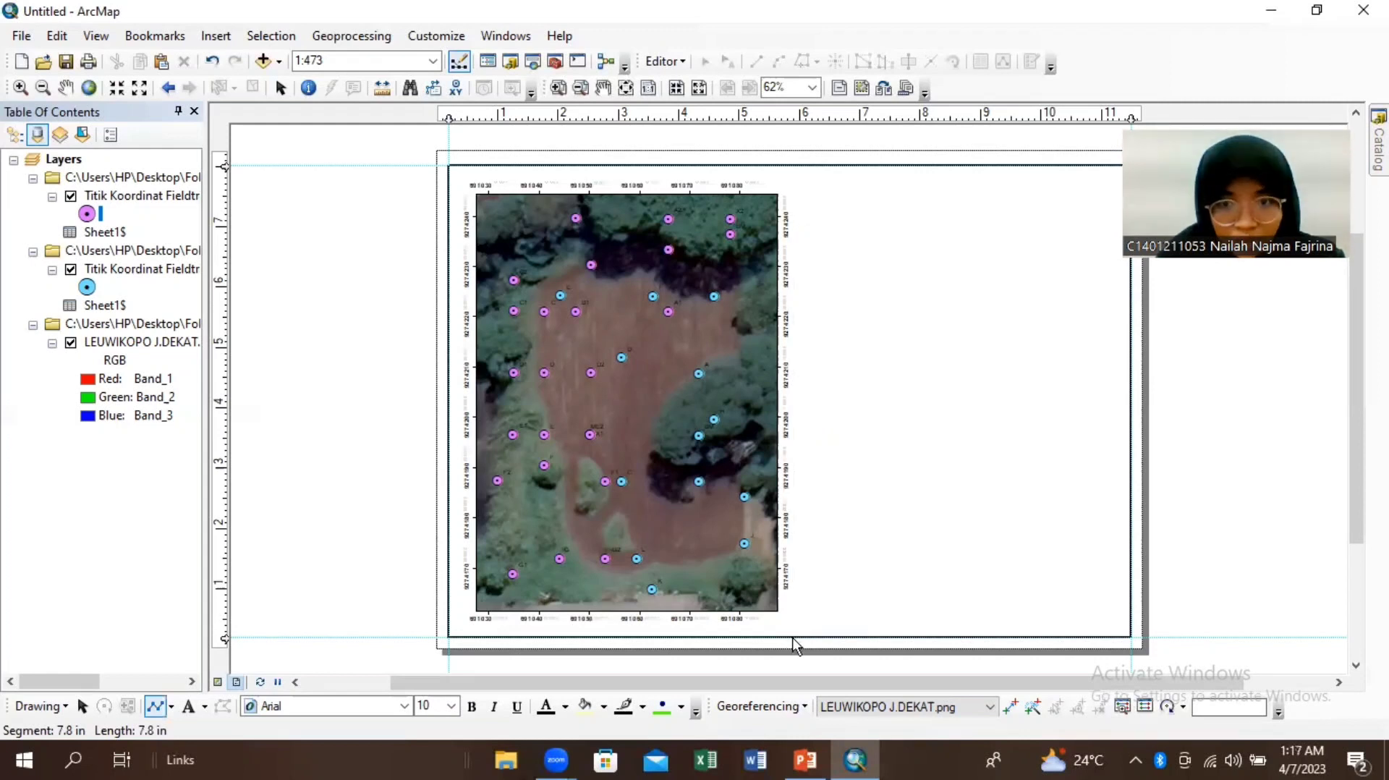
Step: Set the vertical divider line's width to 2 and deselect it
{"action": "right_click", "coordinate": [797, 571]}
{"action": "left_click", "coordinate": [868, 554]}
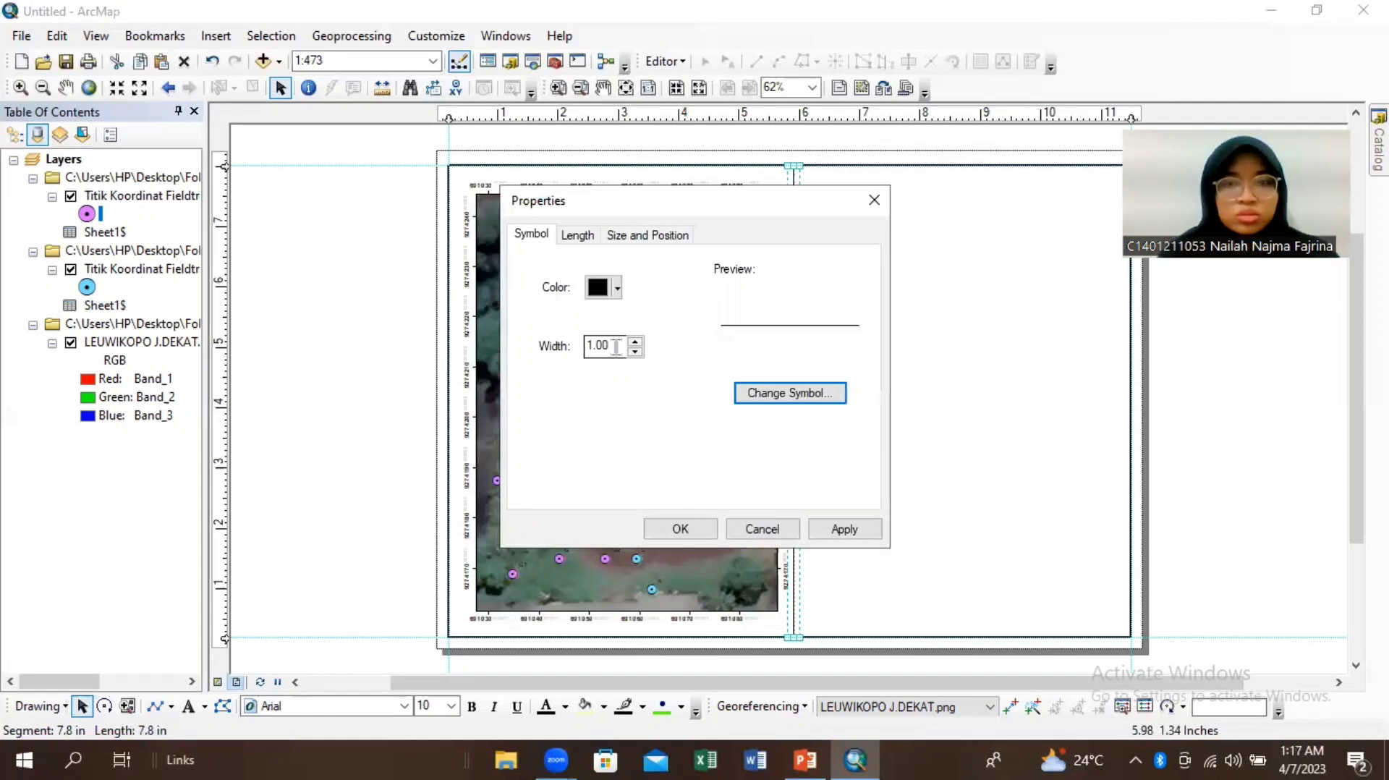
{"action": "double_click", "coordinate": [616, 347]}
{"action": "key", "text": "BackSpace"}
{"action": "type", "text": "2"}
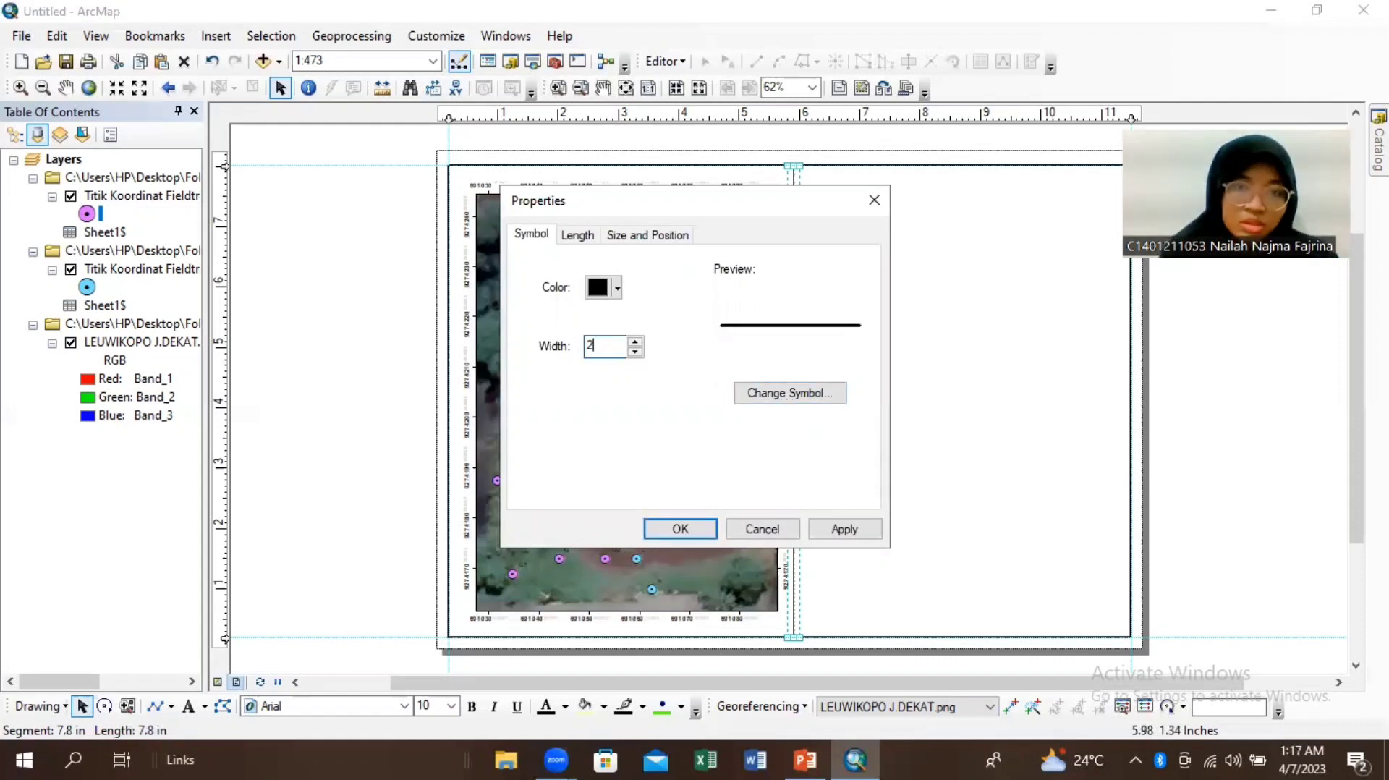
{"action": "left_click", "coordinate": [702, 524]}
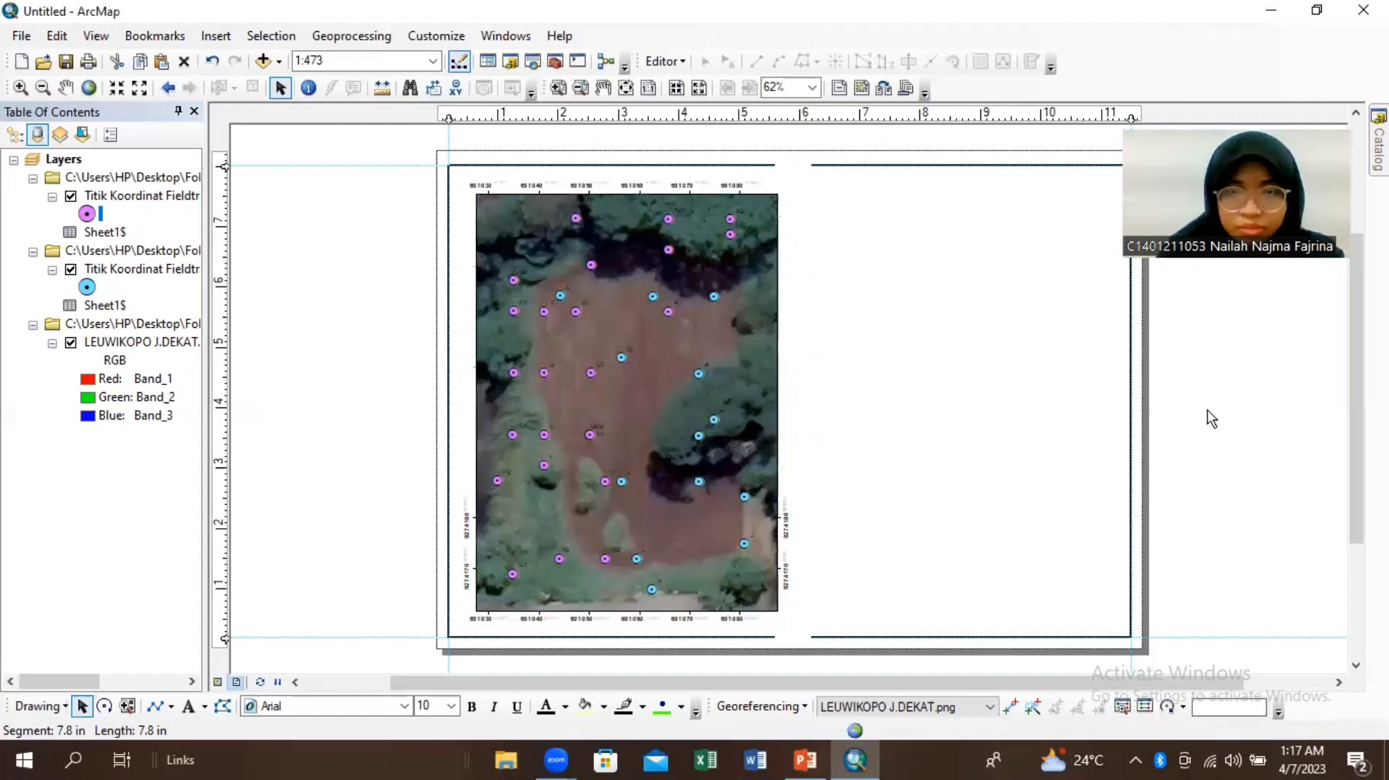
{"action": "left_click", "coordinate": [960, 246]}
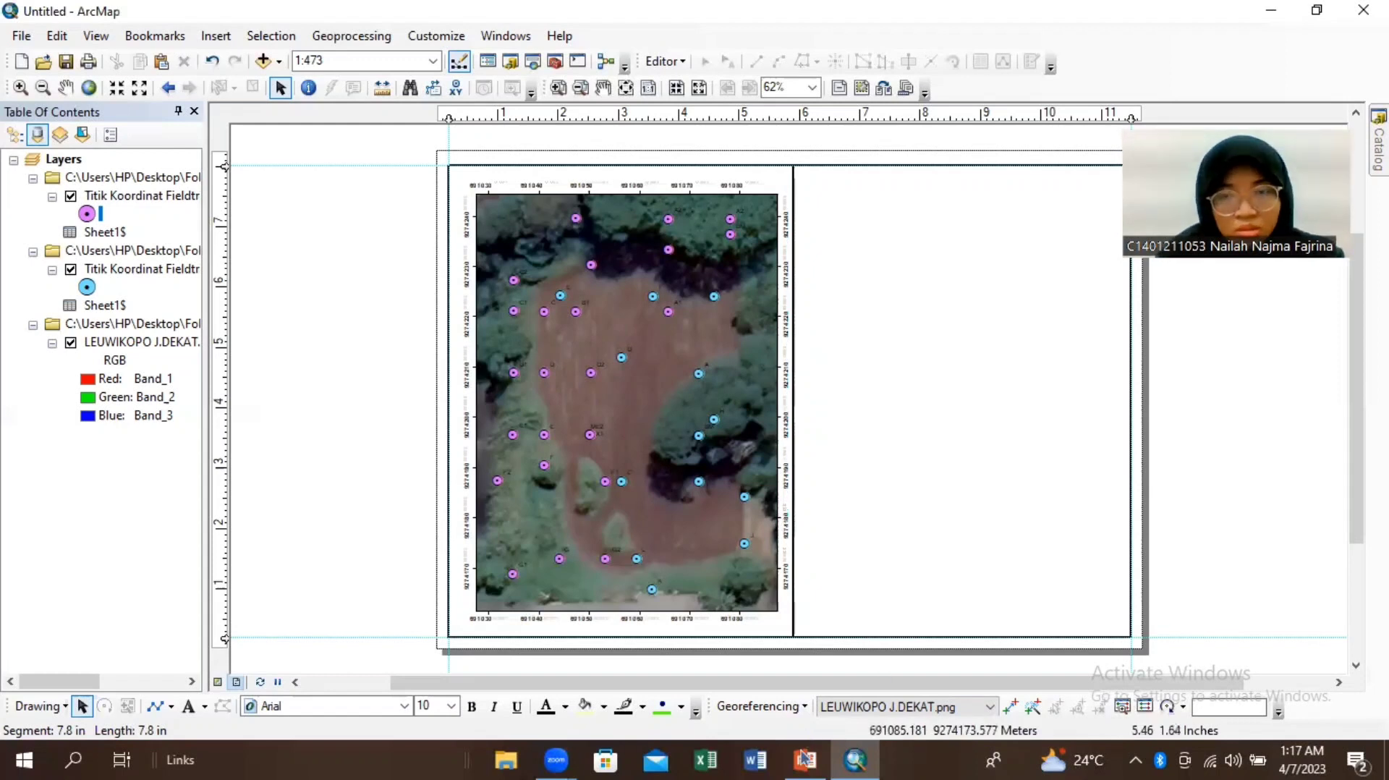
Step: Switch to PowerPoint to copy the IPB University logo and paste it into the ArcMap layout
{"action": "mouse_move", "coordinate": [805, 758]}
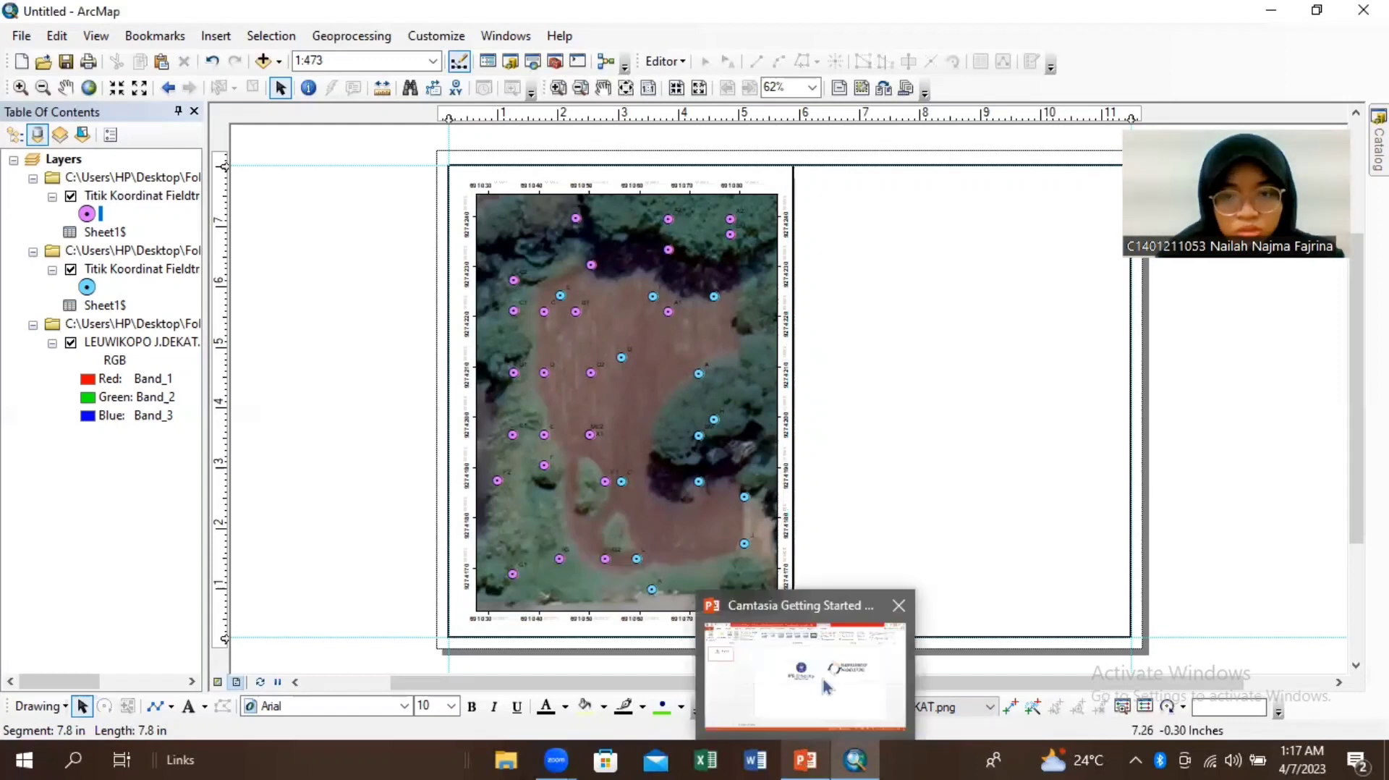
{"action": "left_click", "coordinate": [825, 681]}
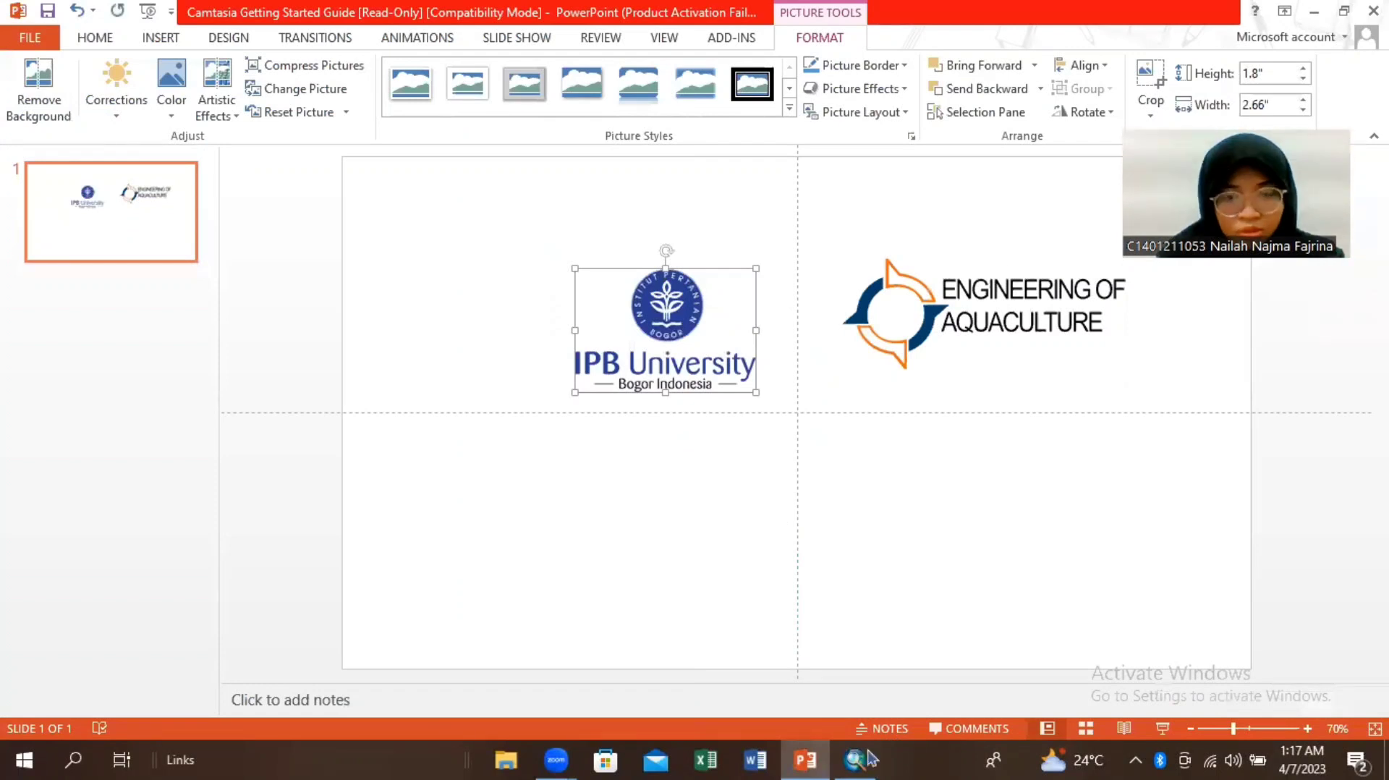
{"action": "key", "text": "alt+Tab"}
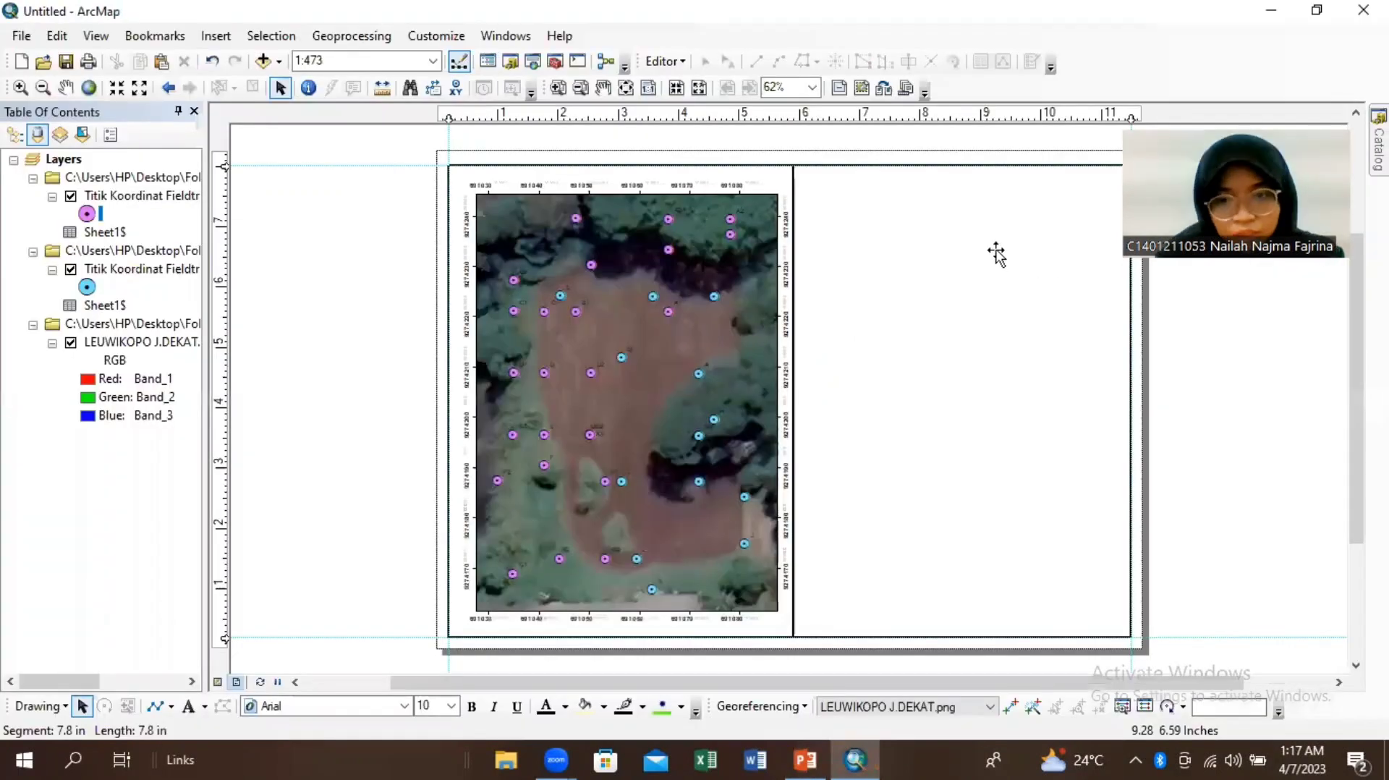
{"action": "left_click", "coordinate": [998, 255]}
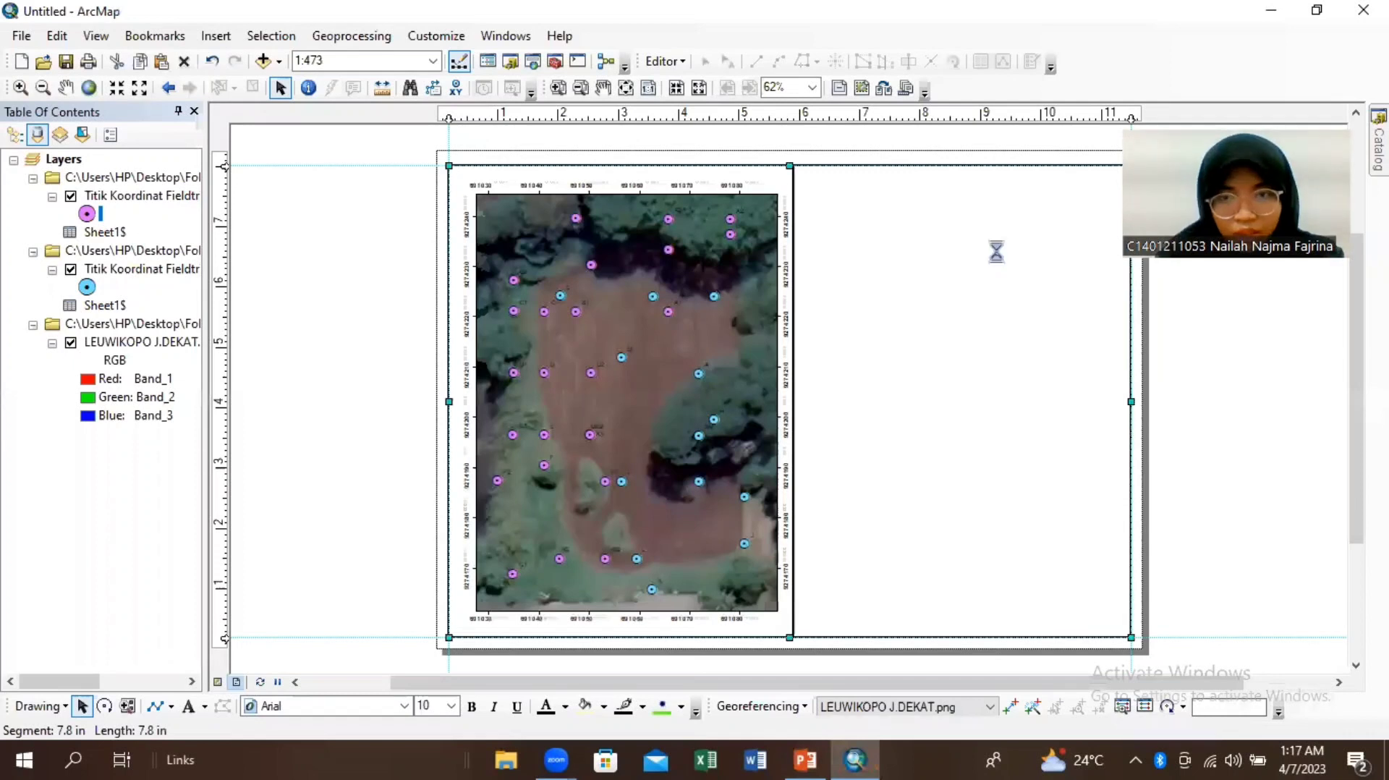
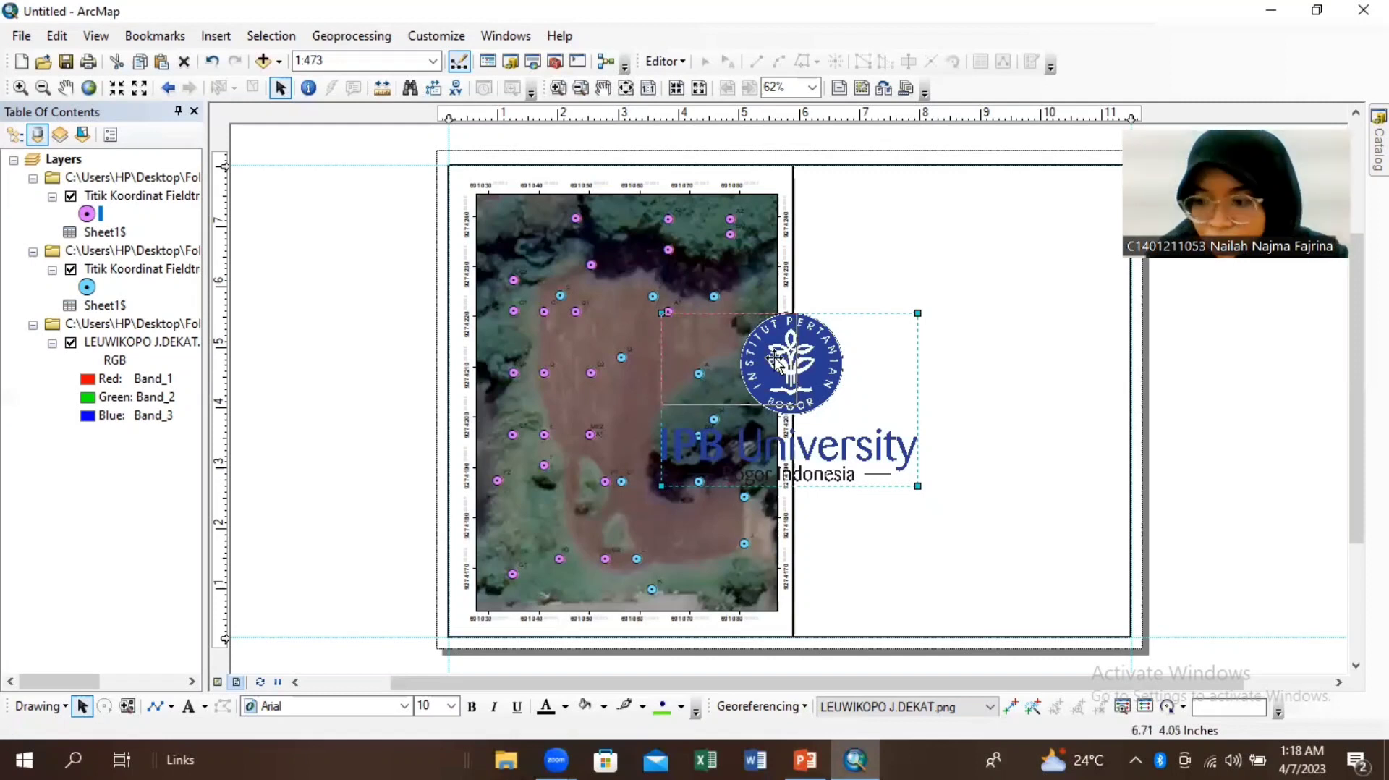
Step: Shrink the IPB University logo to about 1.1 by 0.7 inches and place it atop the blank right panel with the Engineering of Aquaculture logo beside it
{"action": "key", "text": "Delete"}
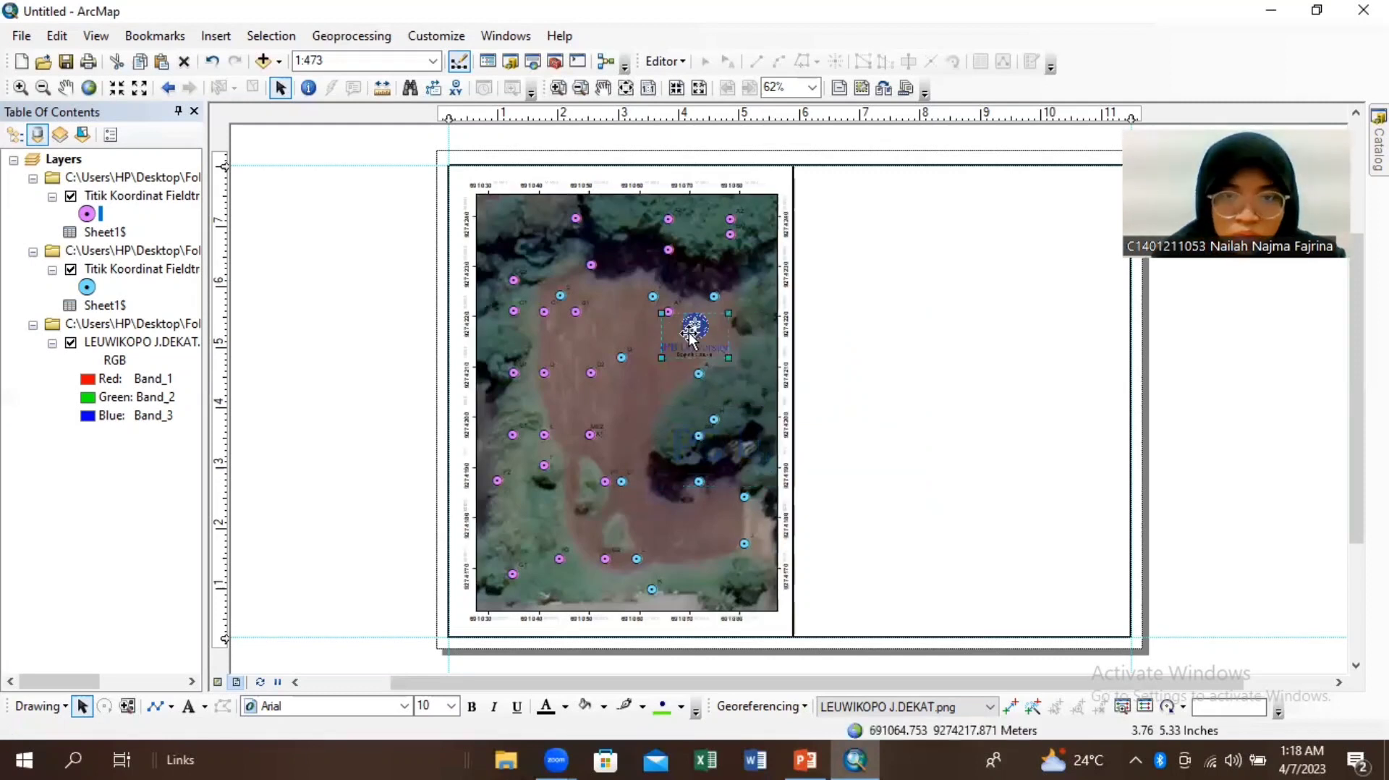
{"action": "left_click_drag", "start_coordinate": [692, 343], "coordinate": [927, 207]}
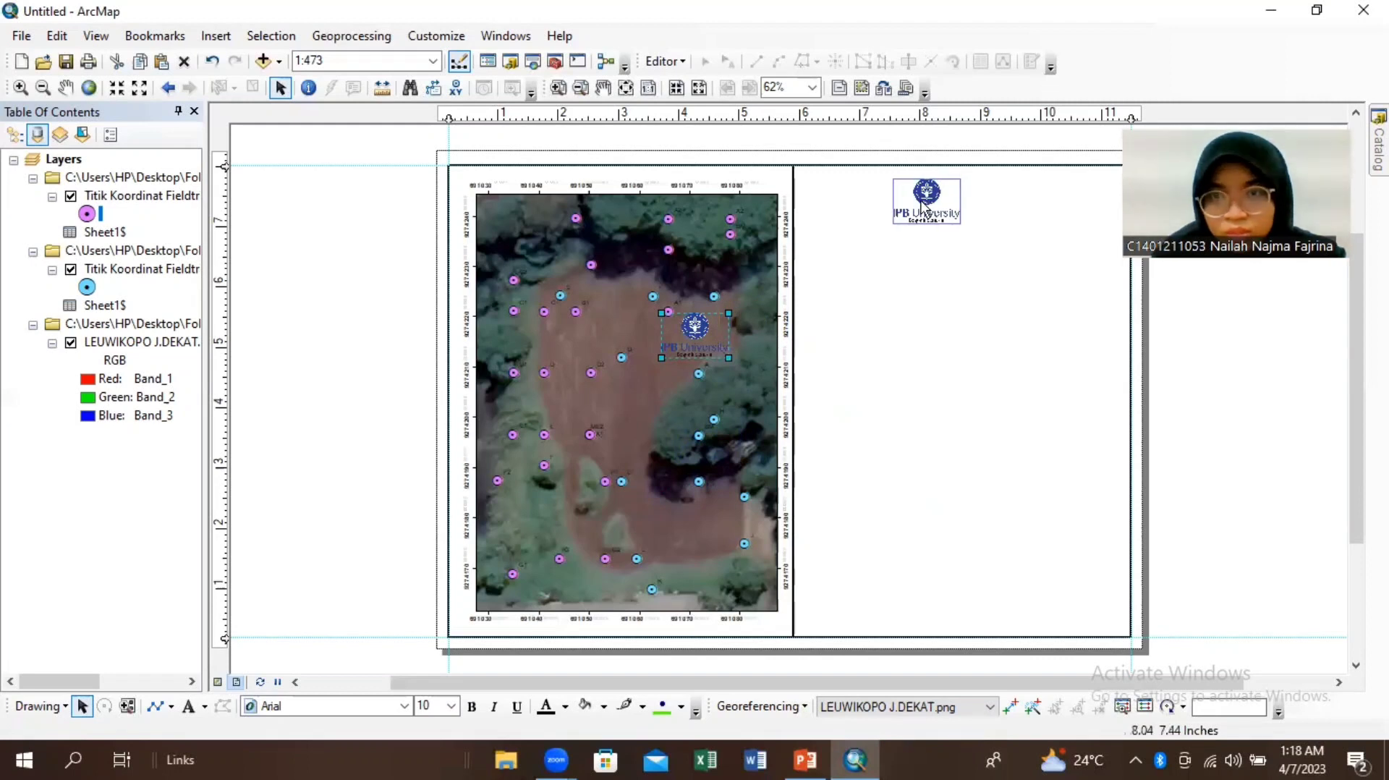
{"action": "left_click_drag", "start_coordinate": [923, 205], "coordinate": [946, 228]}
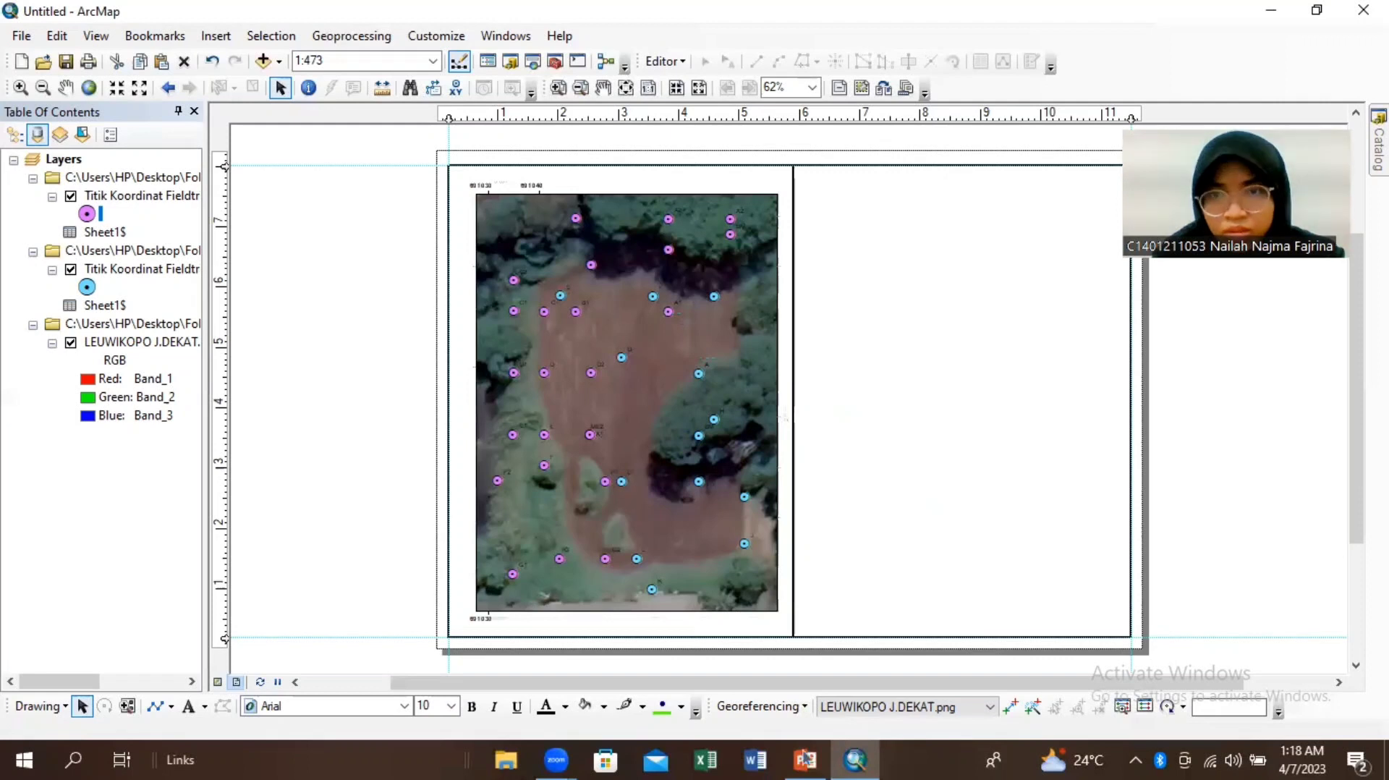
{"action": "mouse_move", "coordinate": [808, 759]}
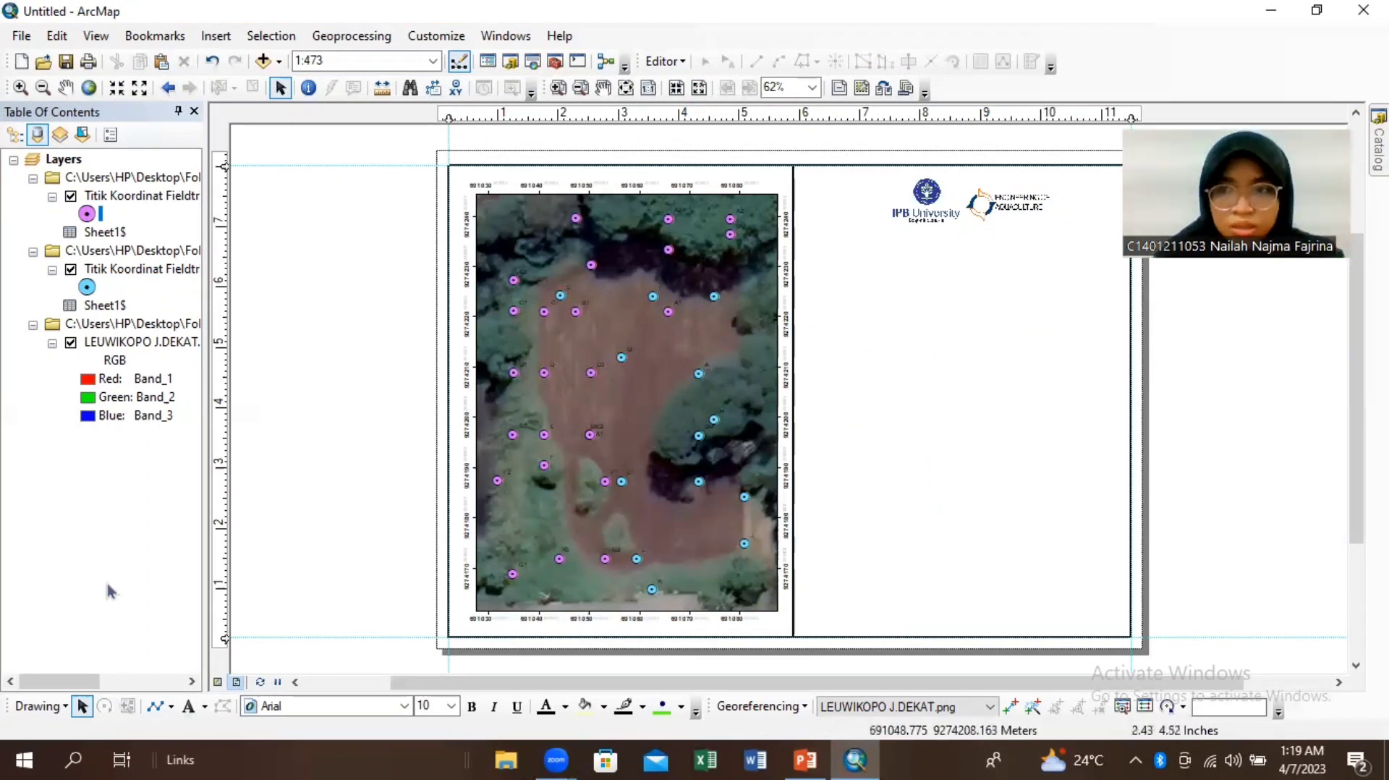
Step: Add centred text below the logos reading ENGINEERING AKUAKULTUR, DEPARTEMEN BUDIDAYA PERAIRAN, FAKULTAS PERIKANAN DAN ILMU KELAUTAN and IPB UNIVERSITY on four lines
{"action": "left_click", "coordinate": [190, 708]}
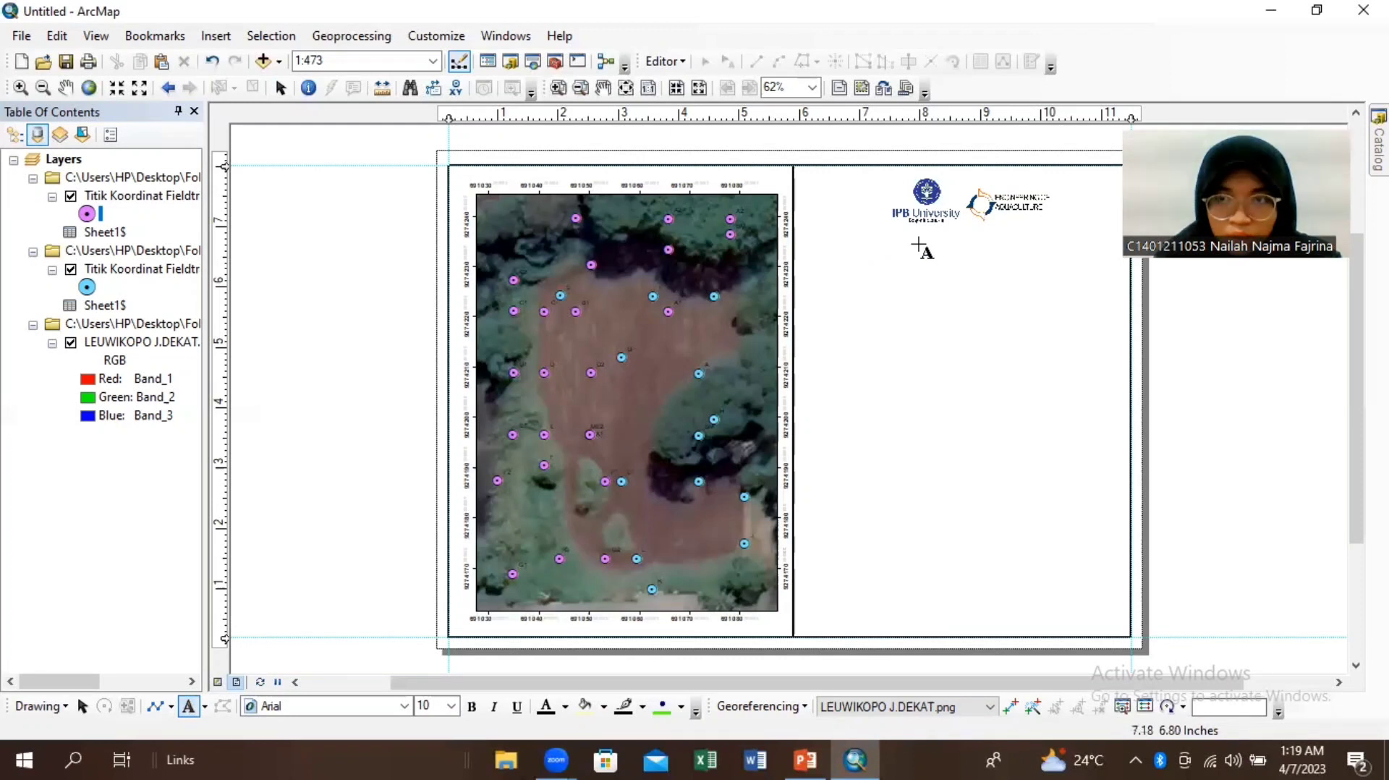
{"action": "left_click", "coordinate": [917, 243]}
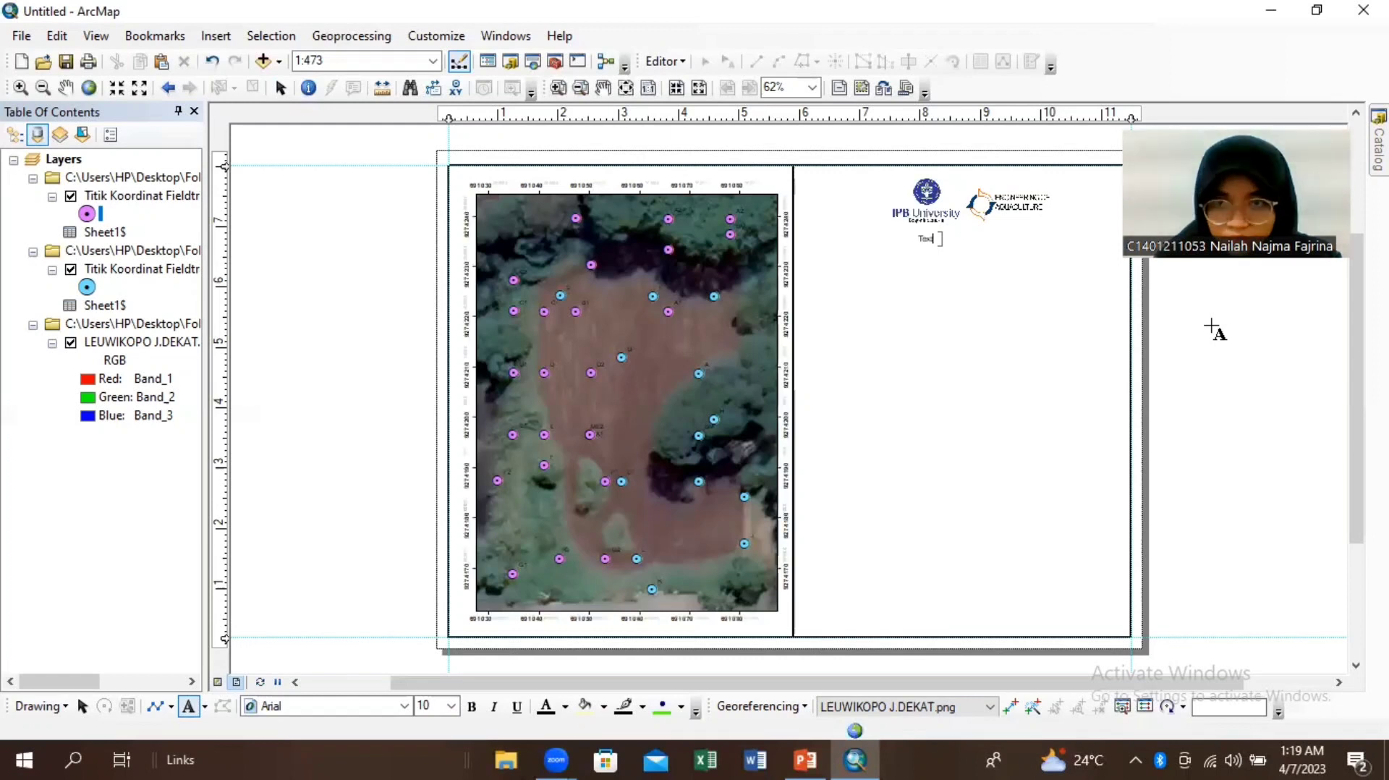
{"action": "left_click", "coordinate": [1275, 333]}
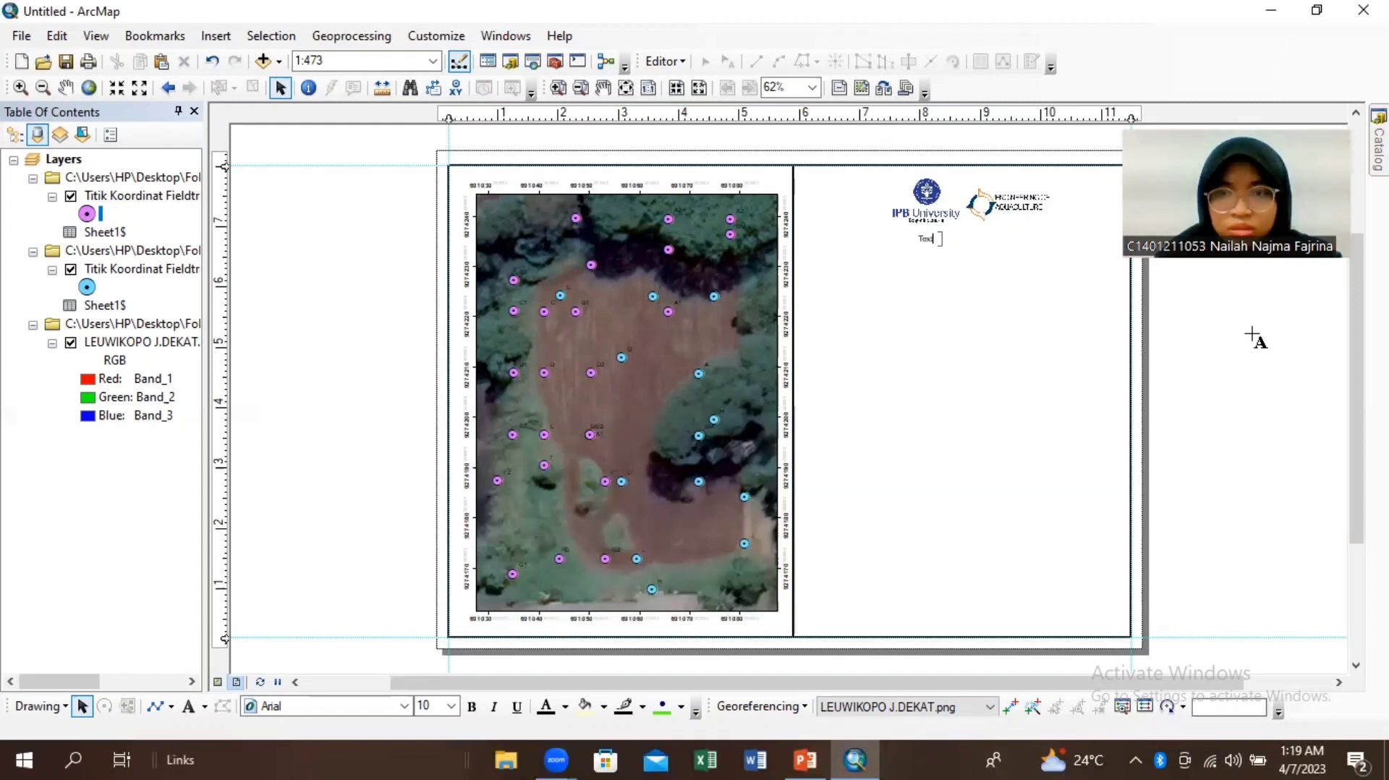
{"action": "left_click", "coordinate": [1246, 388]}
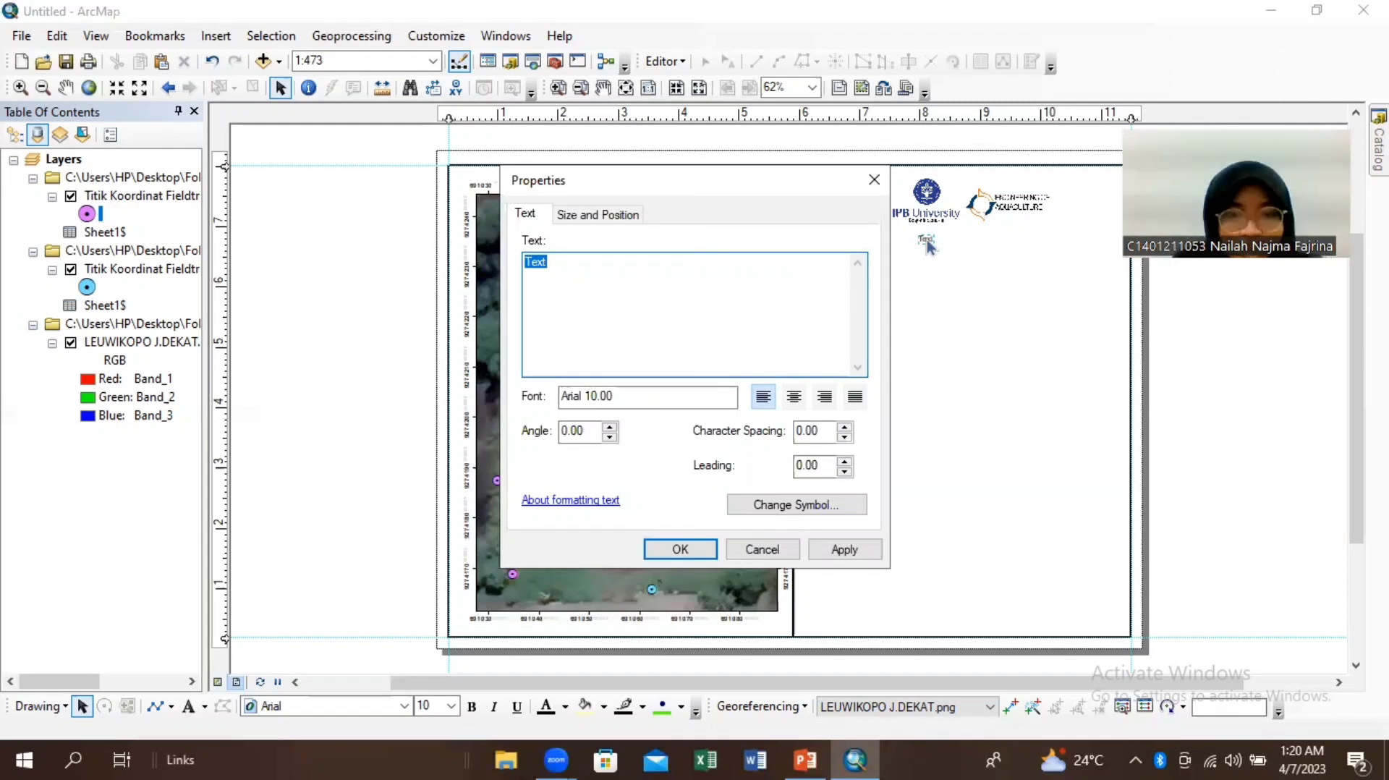
{"action": "type", "text": "ENGINEERING AKUAKULTUR DEPARTEMEN BUDIDAYA PERAIRAN FAKULTAS PERIKANAN DAN ILMU KELAUTAN IPB UNIVERSITY"}
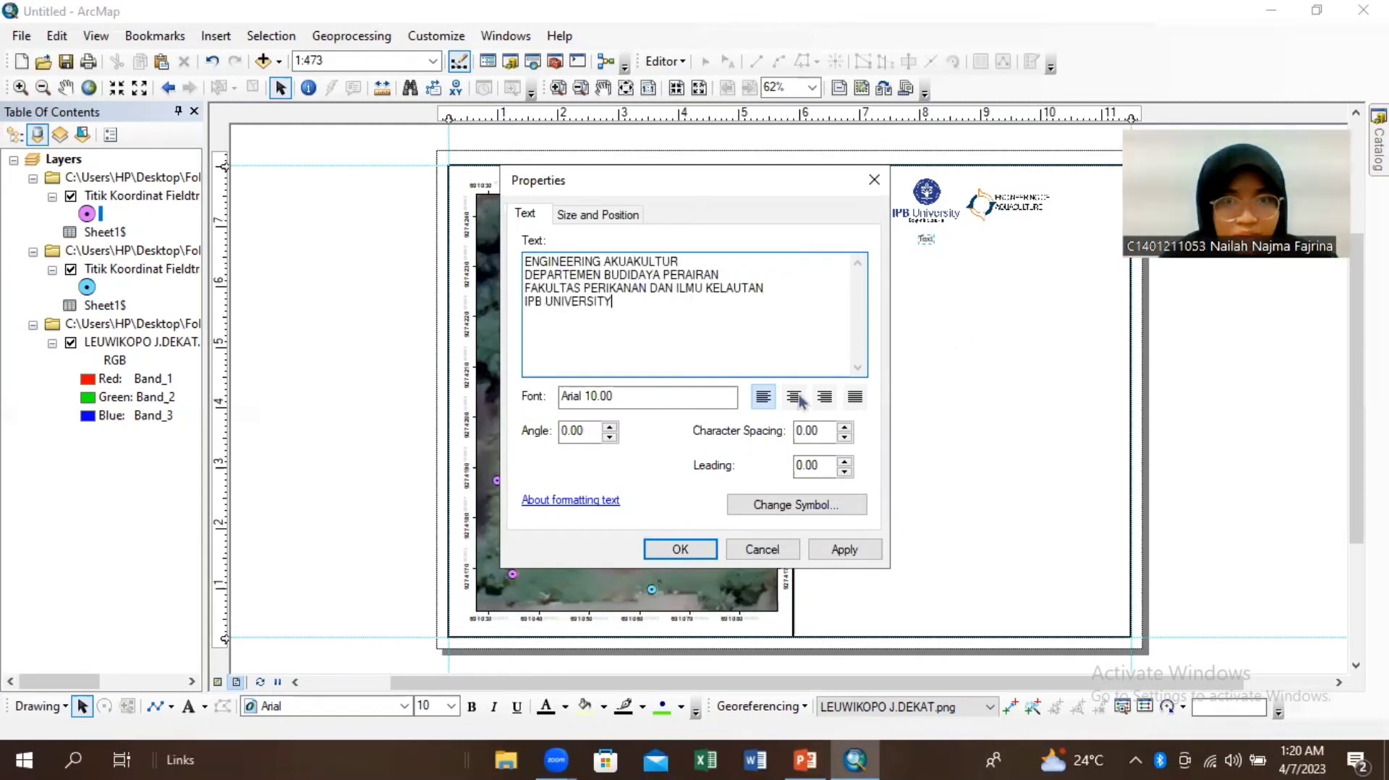
{"action": "left_click", "coordinate": [795, 398]}
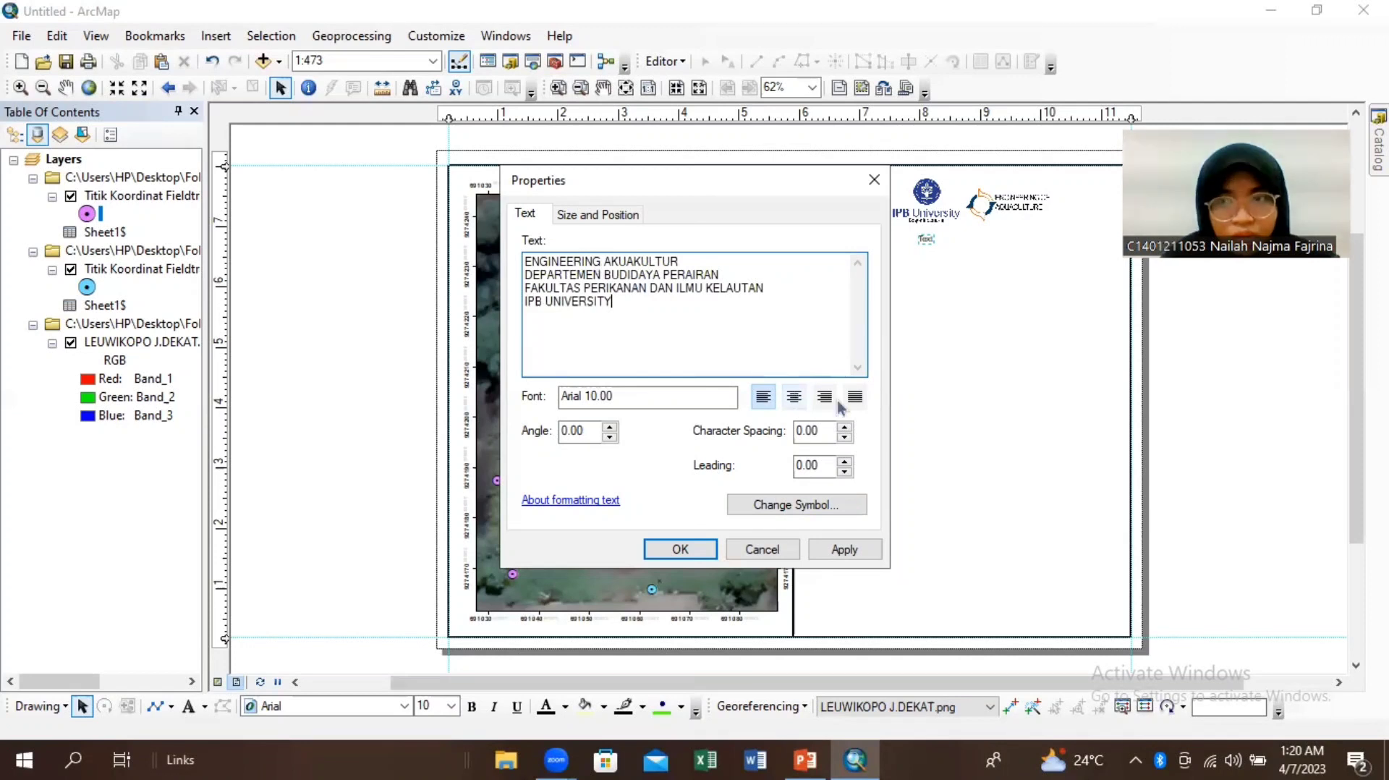
{"action": "left_click", "coordinate": [794, 398]}
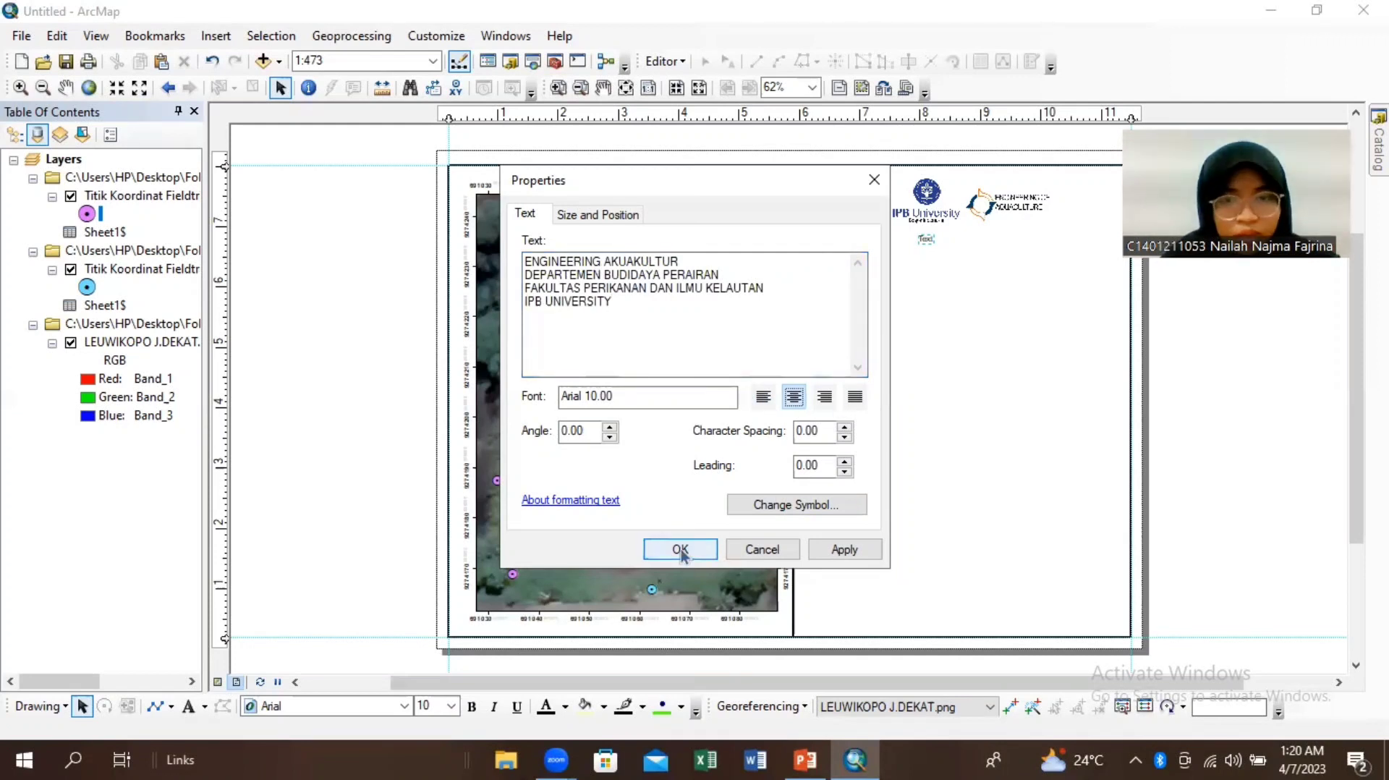
{"action": "left_click", "coordinate": [681, 550]}
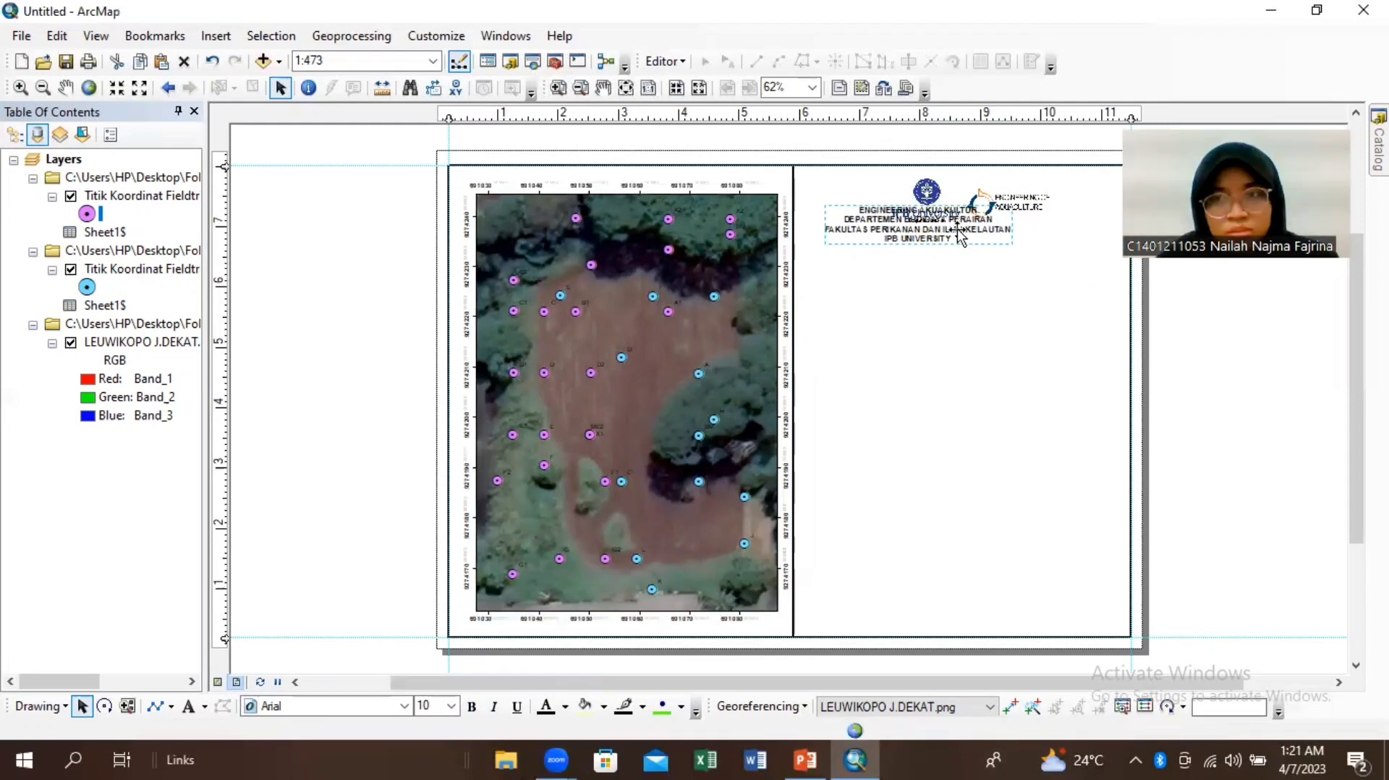
Step: Move the four-line institution text so it sits centred directly beneath the two logos
{"action": "left_click_drag", "start_coordinate": [957, 230], "coordinate": [999, 268]}
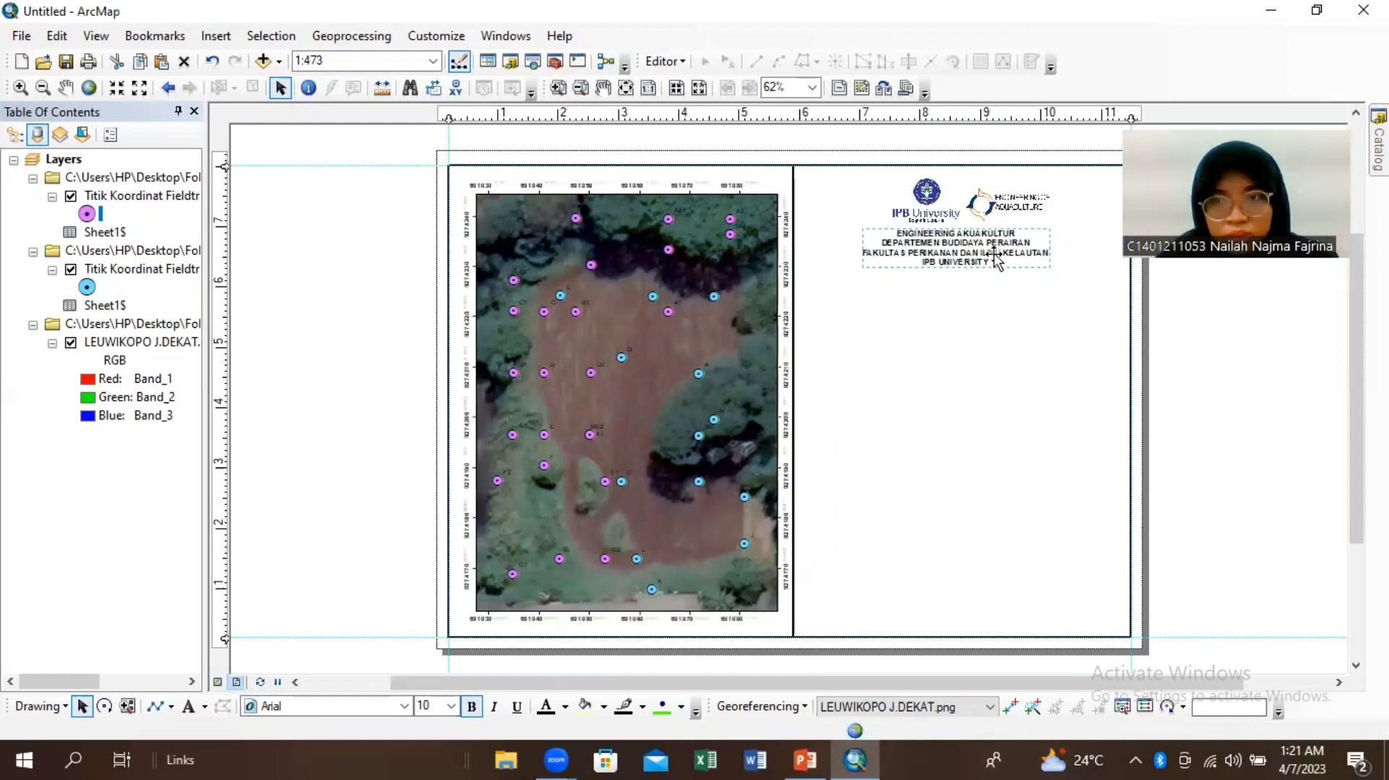
{"action": "left_click_drag", "start_coordinate": [1006, 255], "coordinate": [1009, 259]}
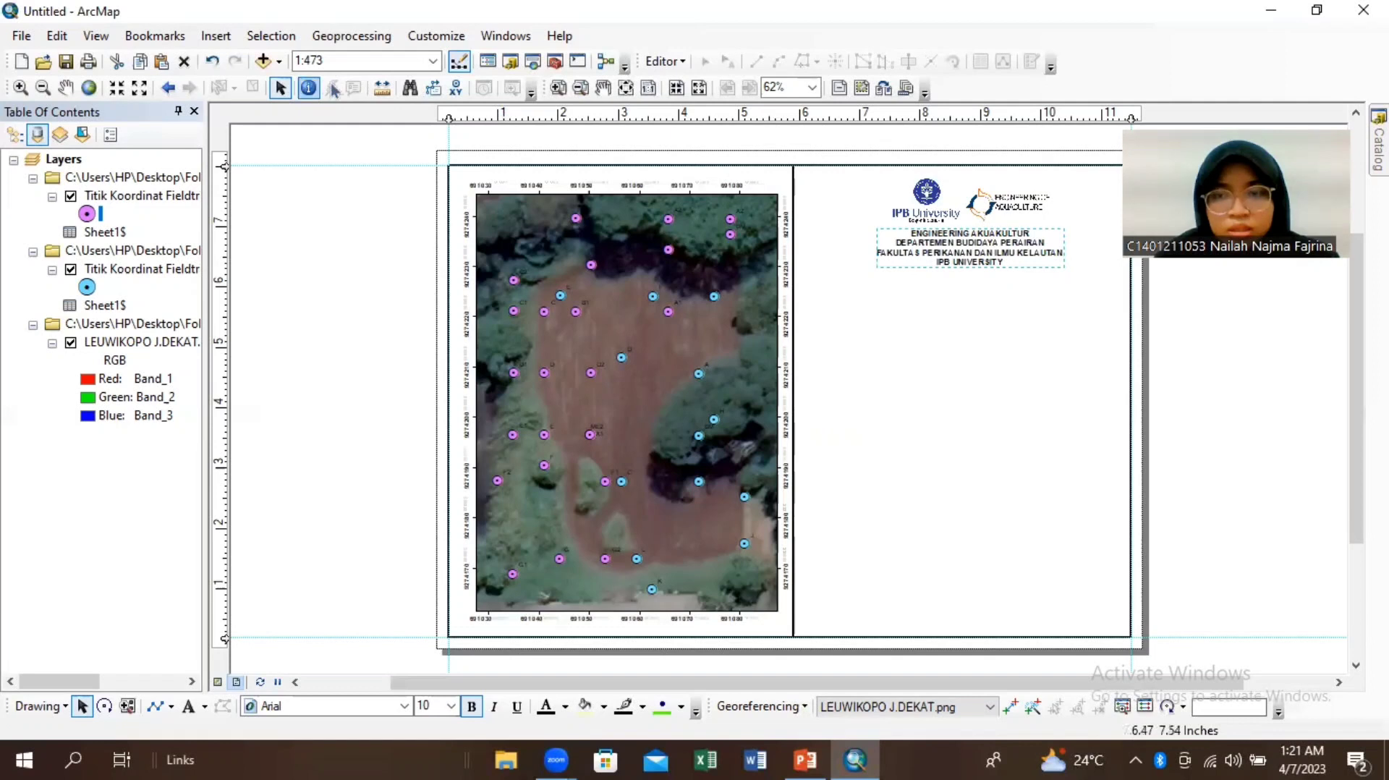
{"action": "left_click", "coordinate": [309, 89]}
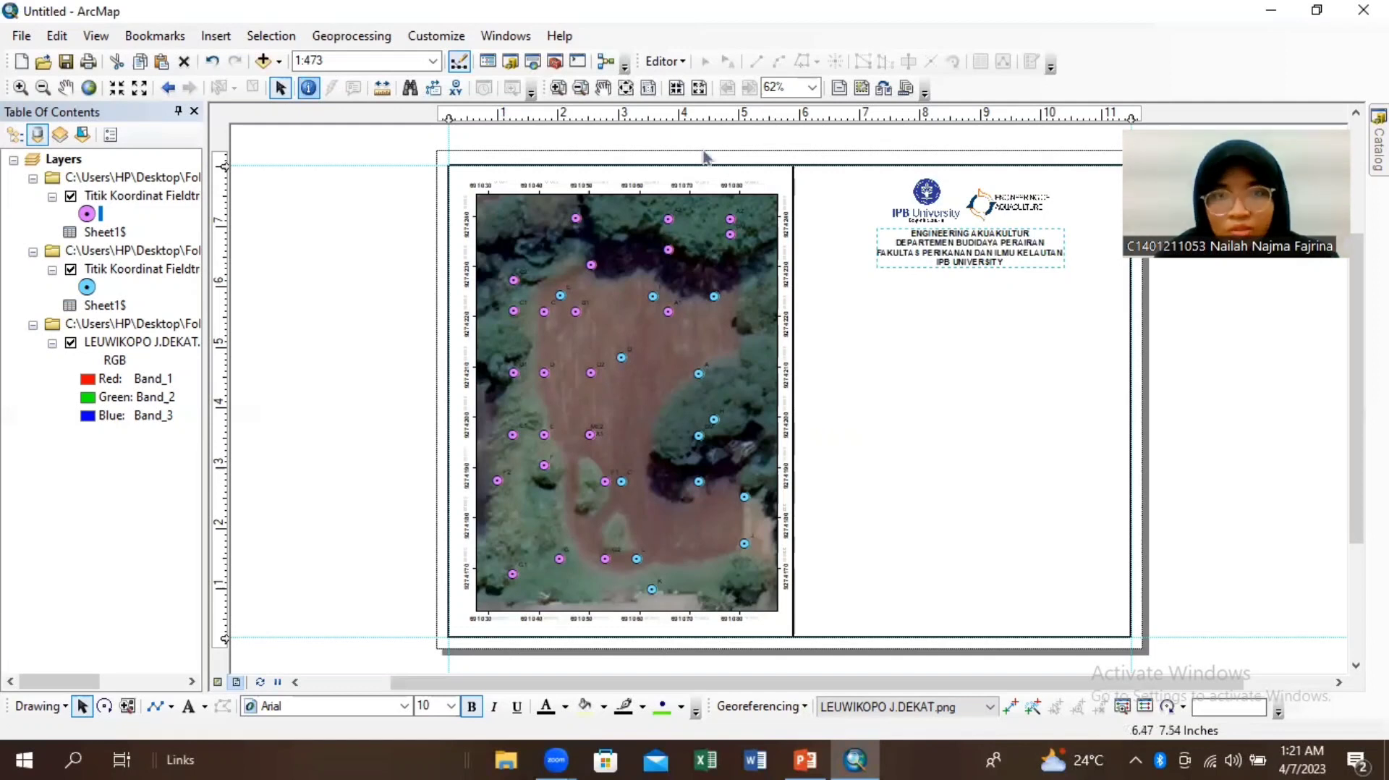
{"action": "left_click", "coordinate": [281, 88]}
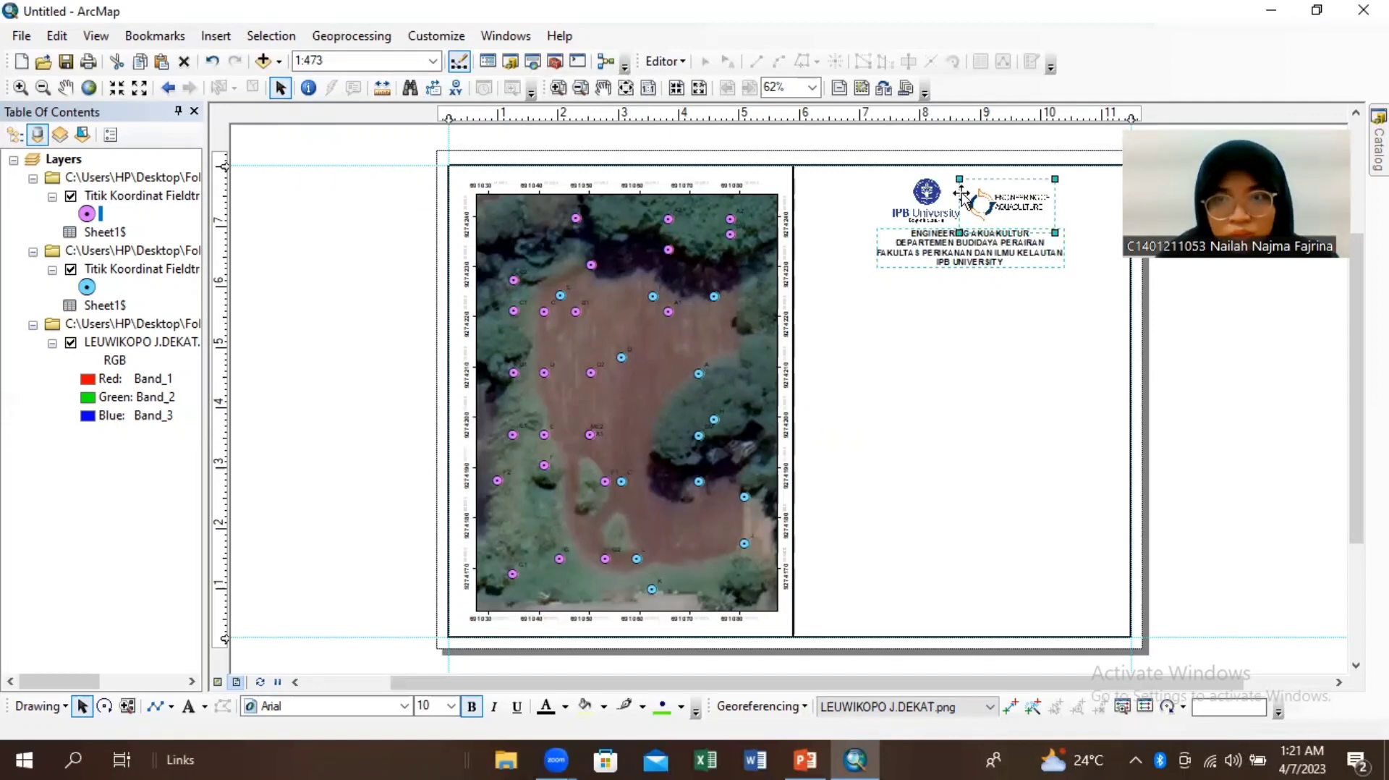
Step: Group the two logos with the institution text and nudge the group slightly within the blank panel
{"action": "left_click", "coordinate": [1054, 269]}
{"action": "left_click_drag", "start_coordinate": [1053, 268], "coordinate": [951, 206]}
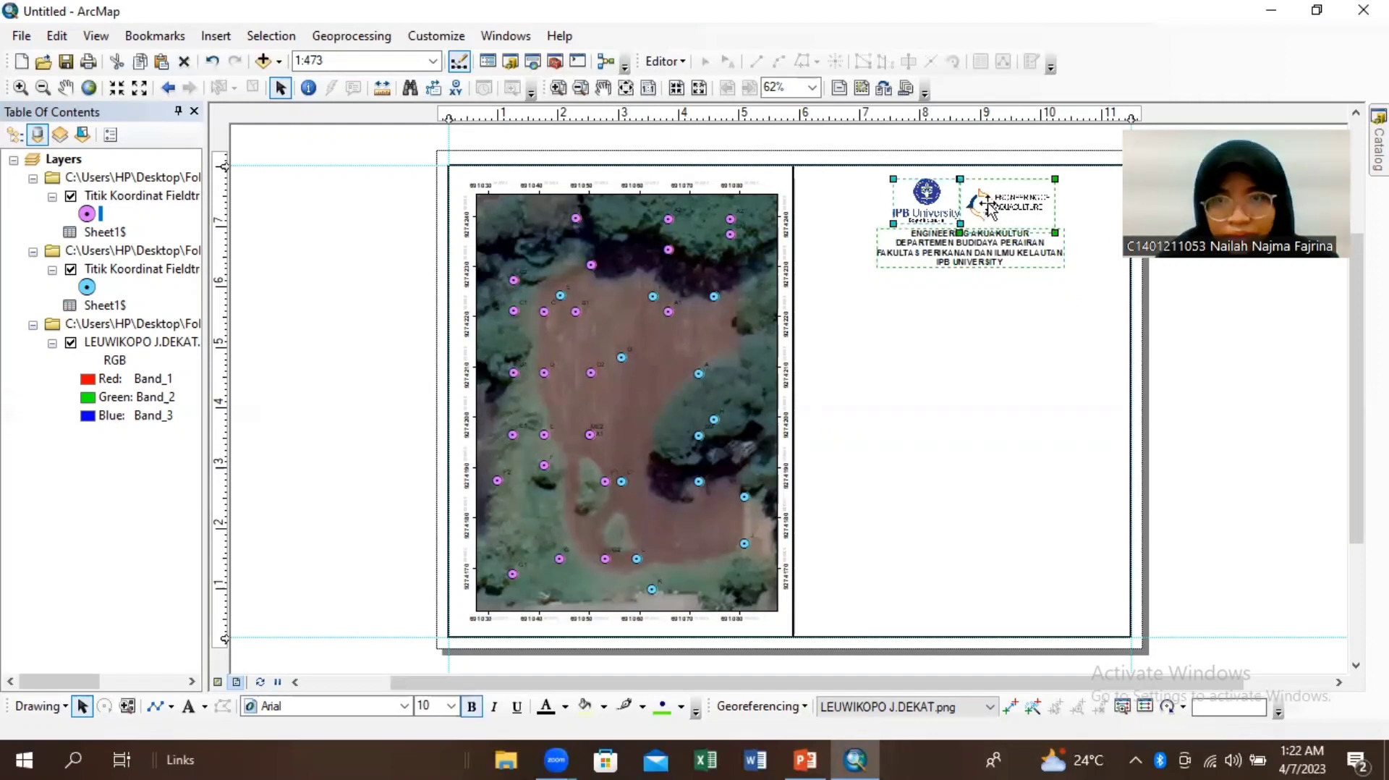
{"action": "right_click", "coordinate": [991, 206]}
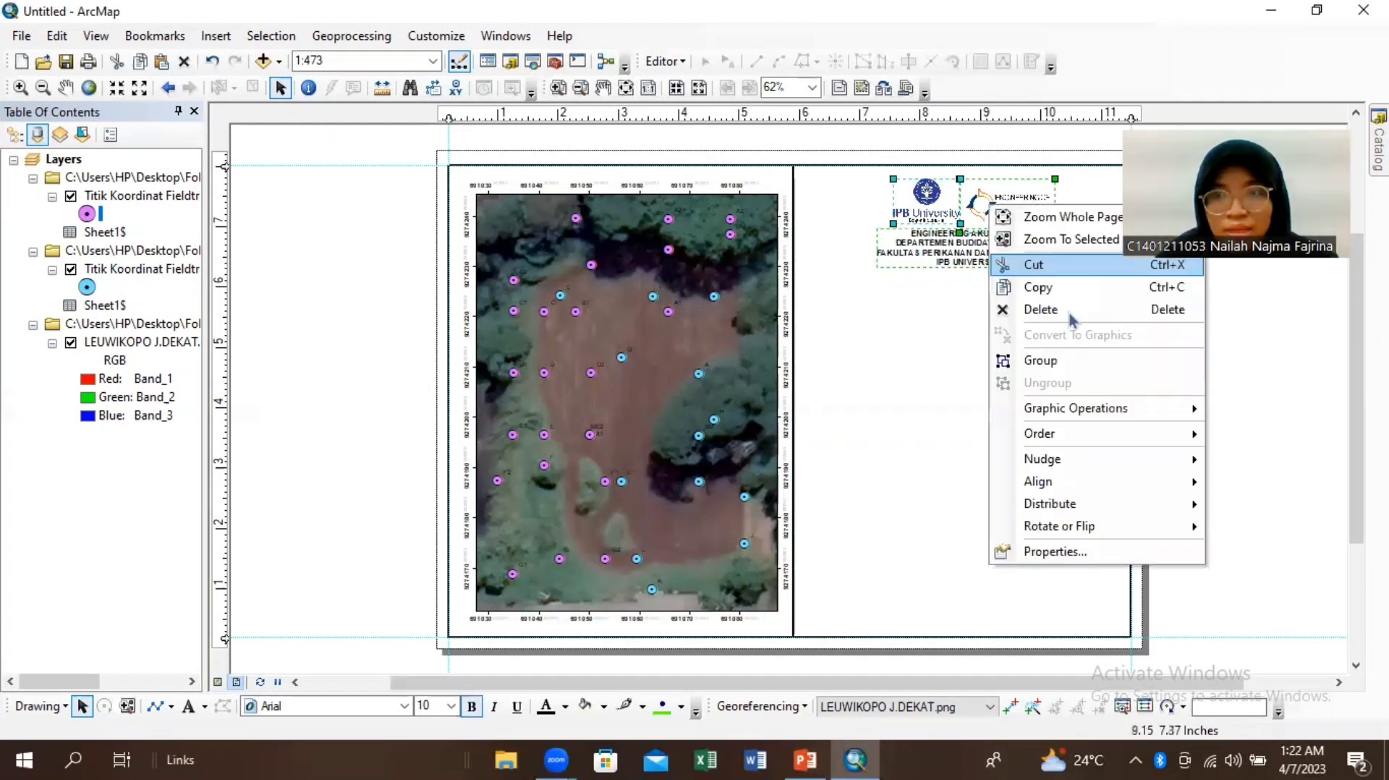
{"action": "left_click", "coordinate": [1060, 359]}
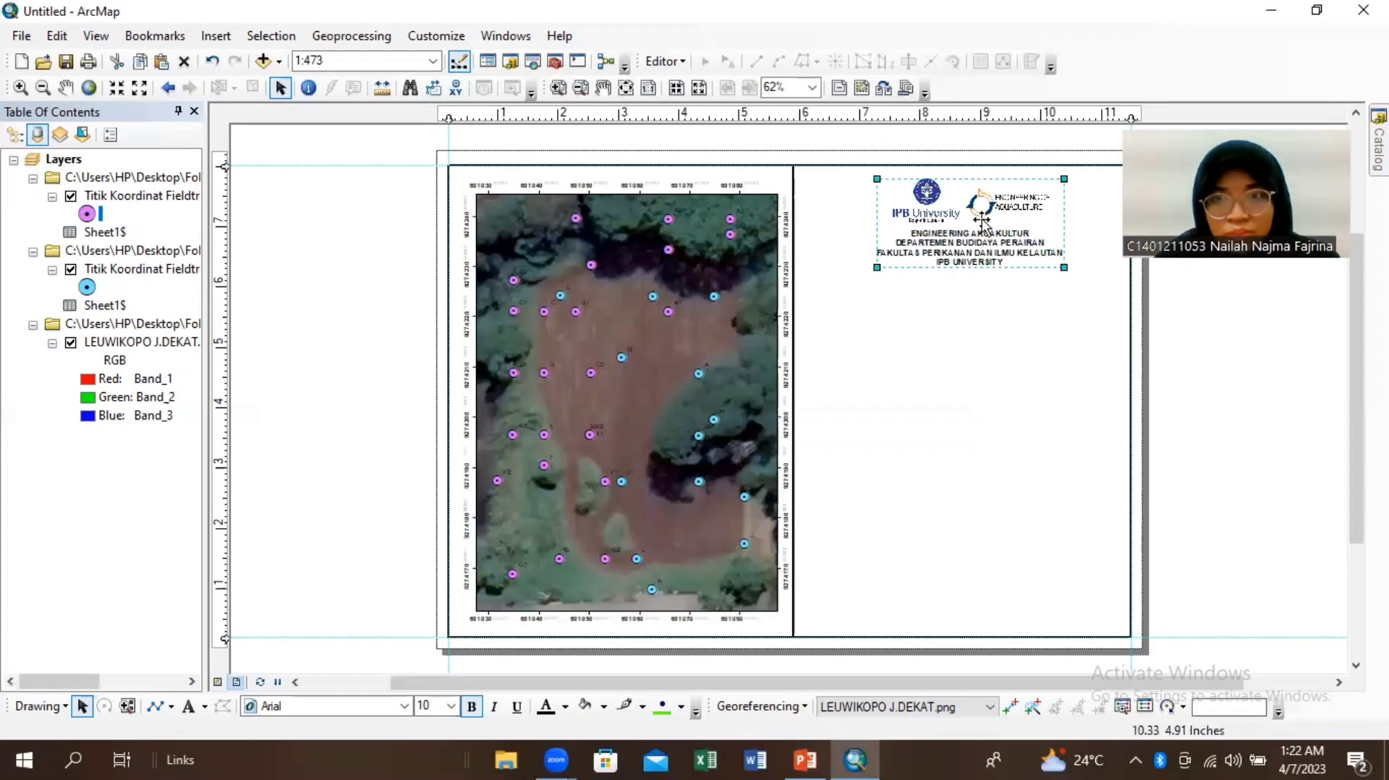
{"action": "left_click_drag", "start_coordinate": [981, 221], "coordinate": [981, 220]}
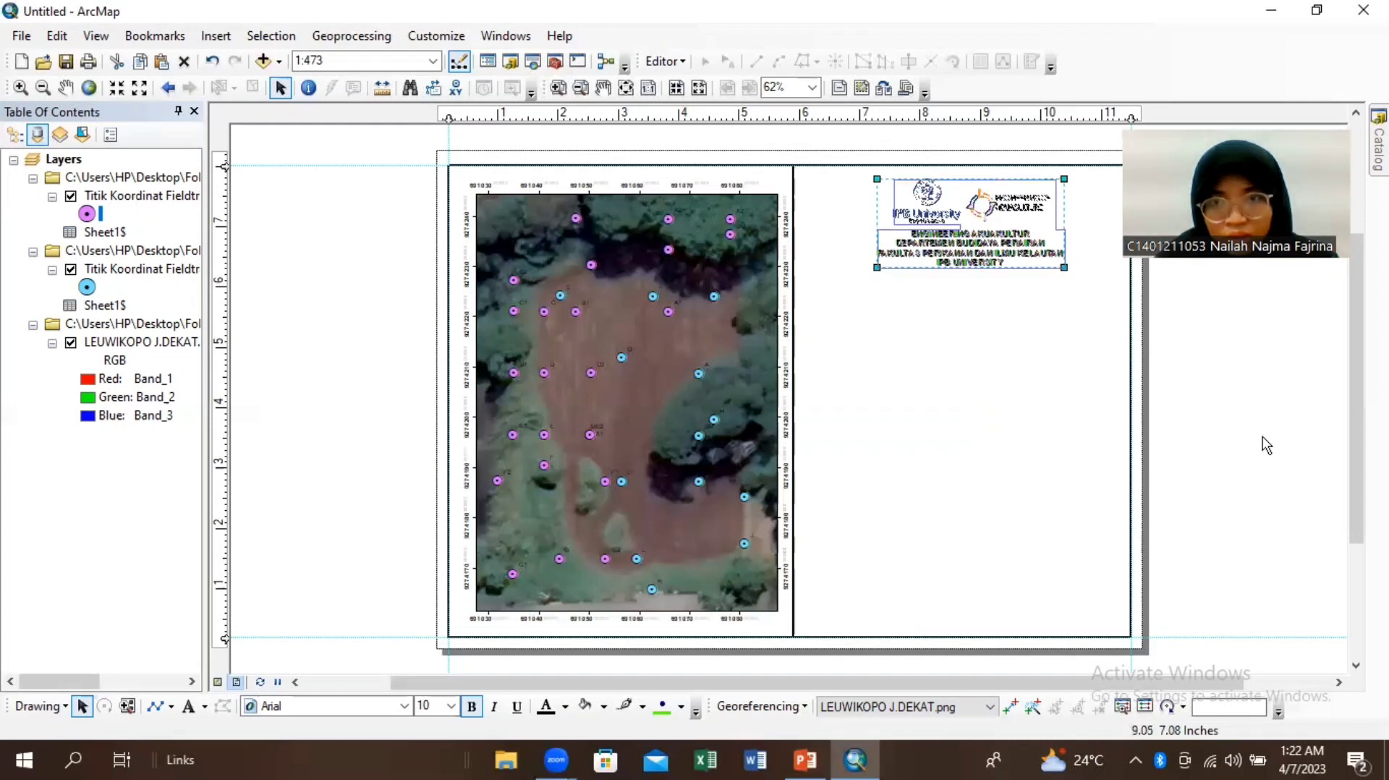
{"action": "left_click", "coordinate": [960, 311]}
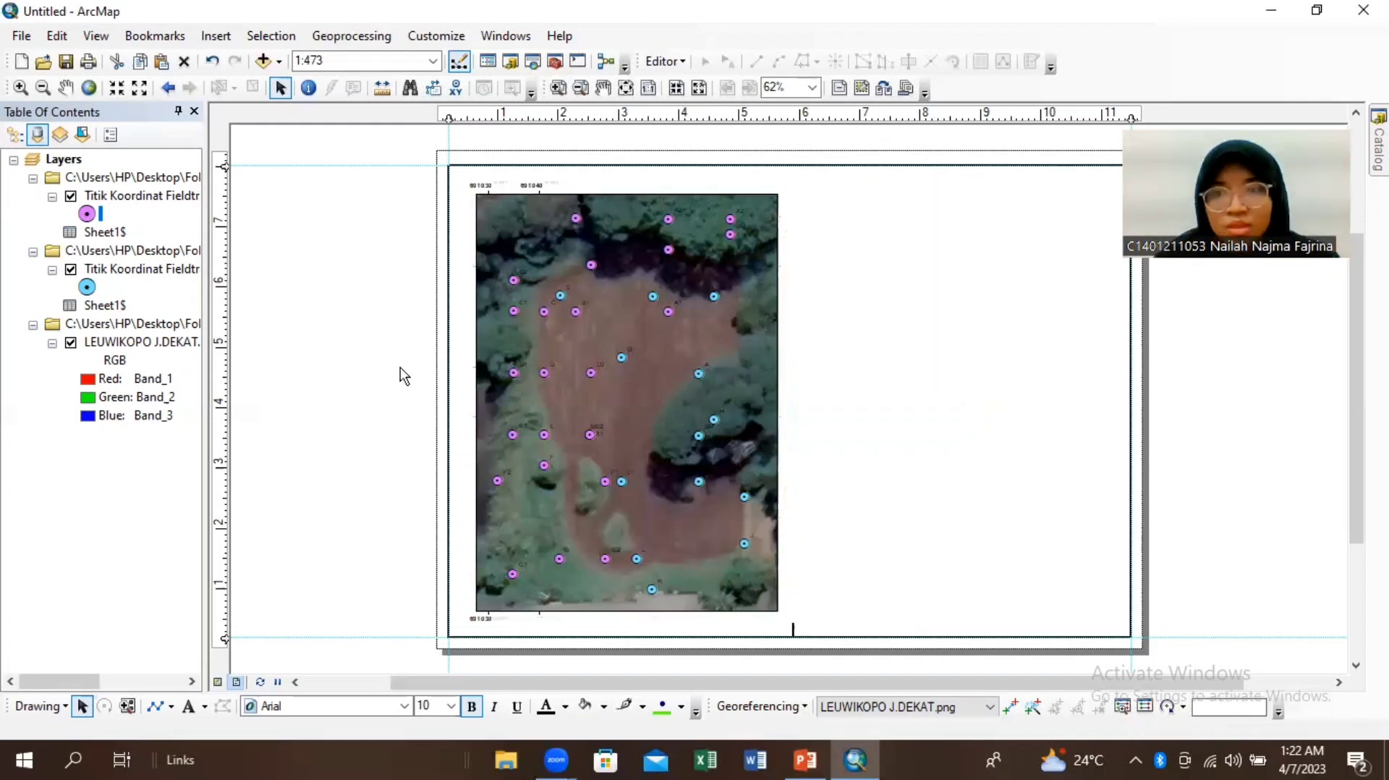
Step: Draw a horizontal line about 5.6 inches long below the heading group, from the vertical divider to the page border, and set its width to 2
{"action": "left_click", "coordinate": [154, 714]}
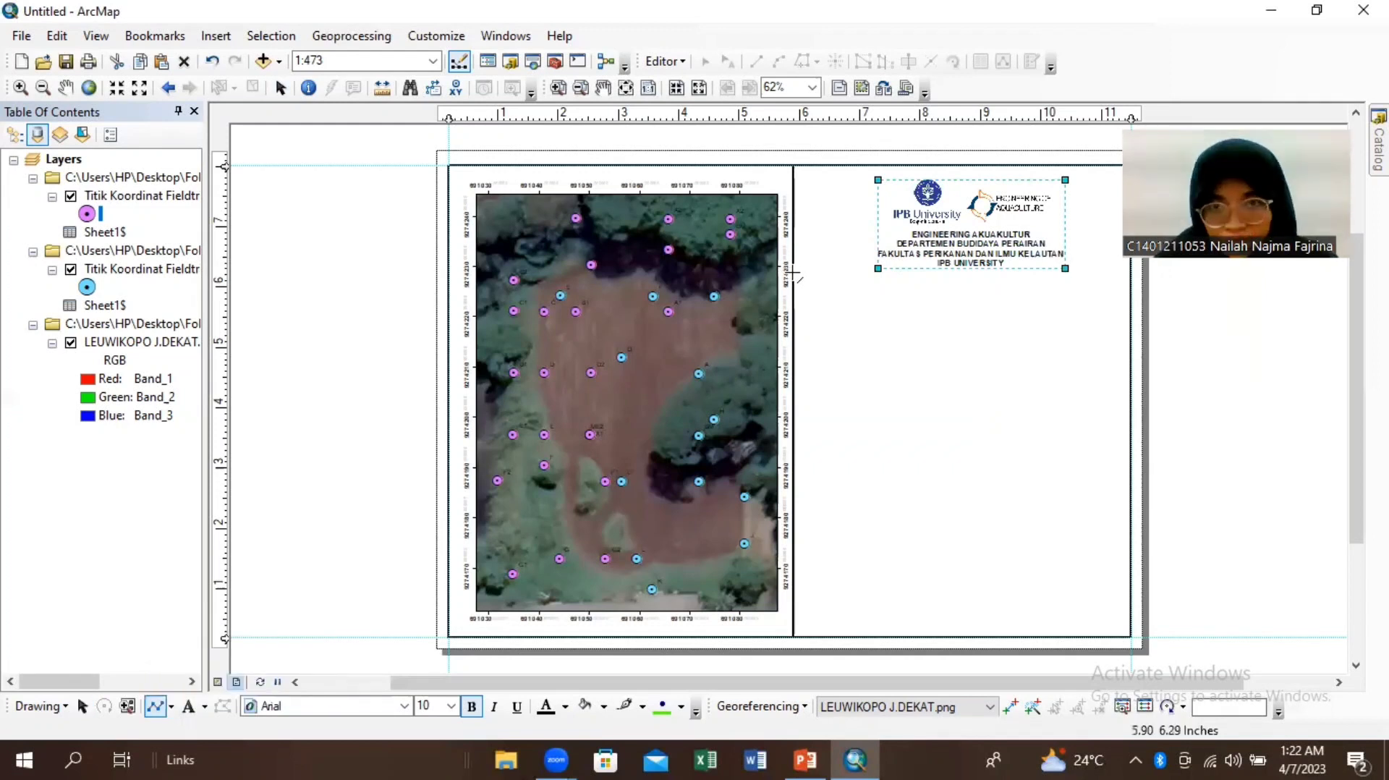
{"action": "left_click", "coordinate": [793, 273]}
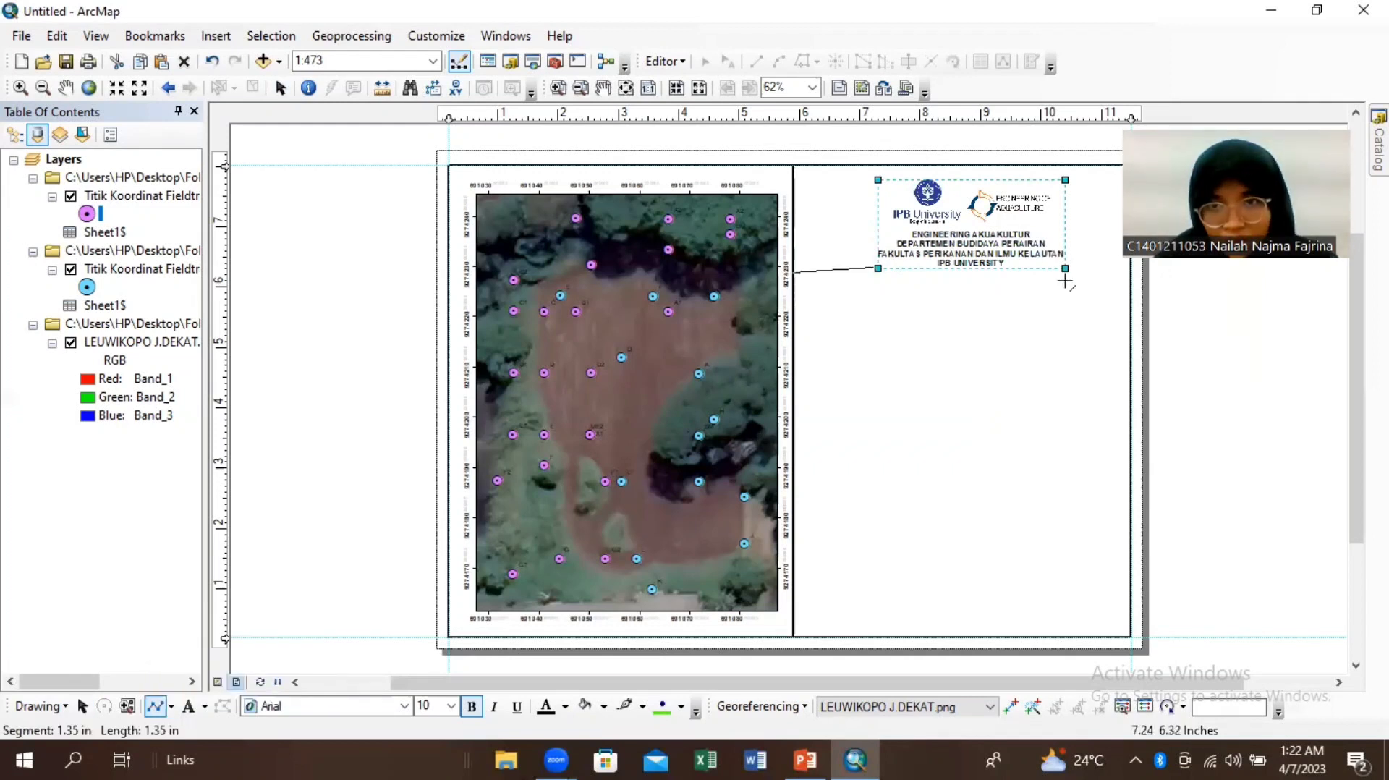
{"action": "double_click", "coordinate": [1131, 273]}
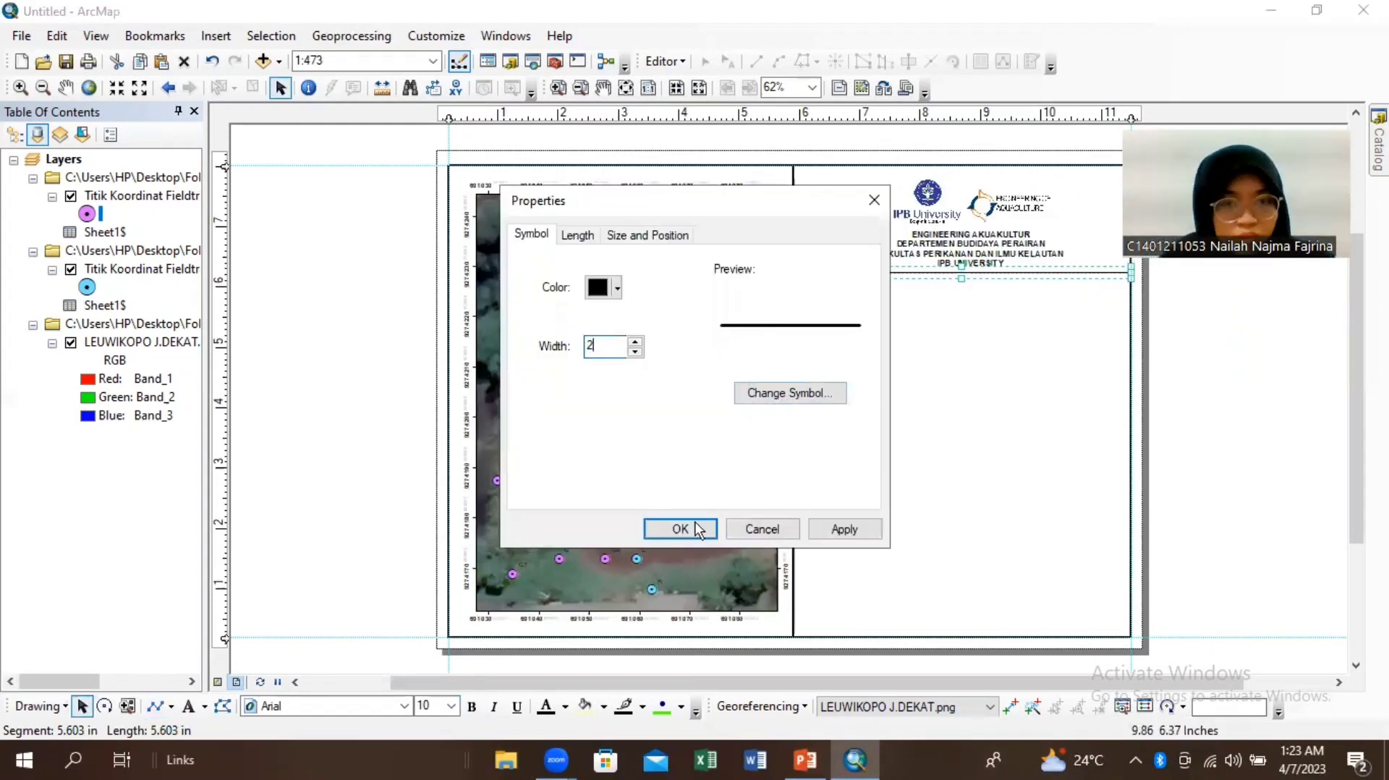
{"action": "left_click", "coordinate": [697, 529]}
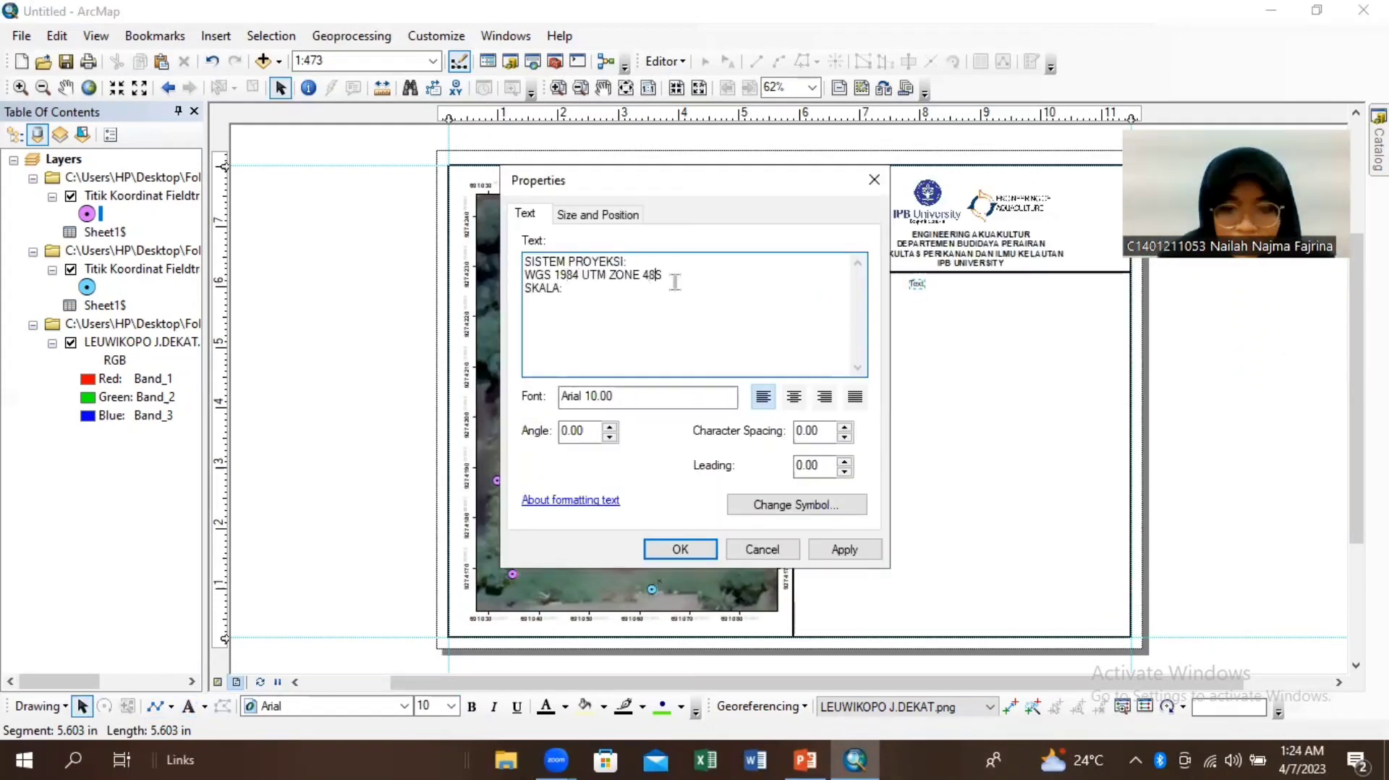
Step: Add the text lines SISTEM PROYEKSI:, WGS 1984 UTM ZONE 48S and SKALA:, and move them to the middle of the blank panel
{"action": "left_click", "coordinate": [670, 549]}
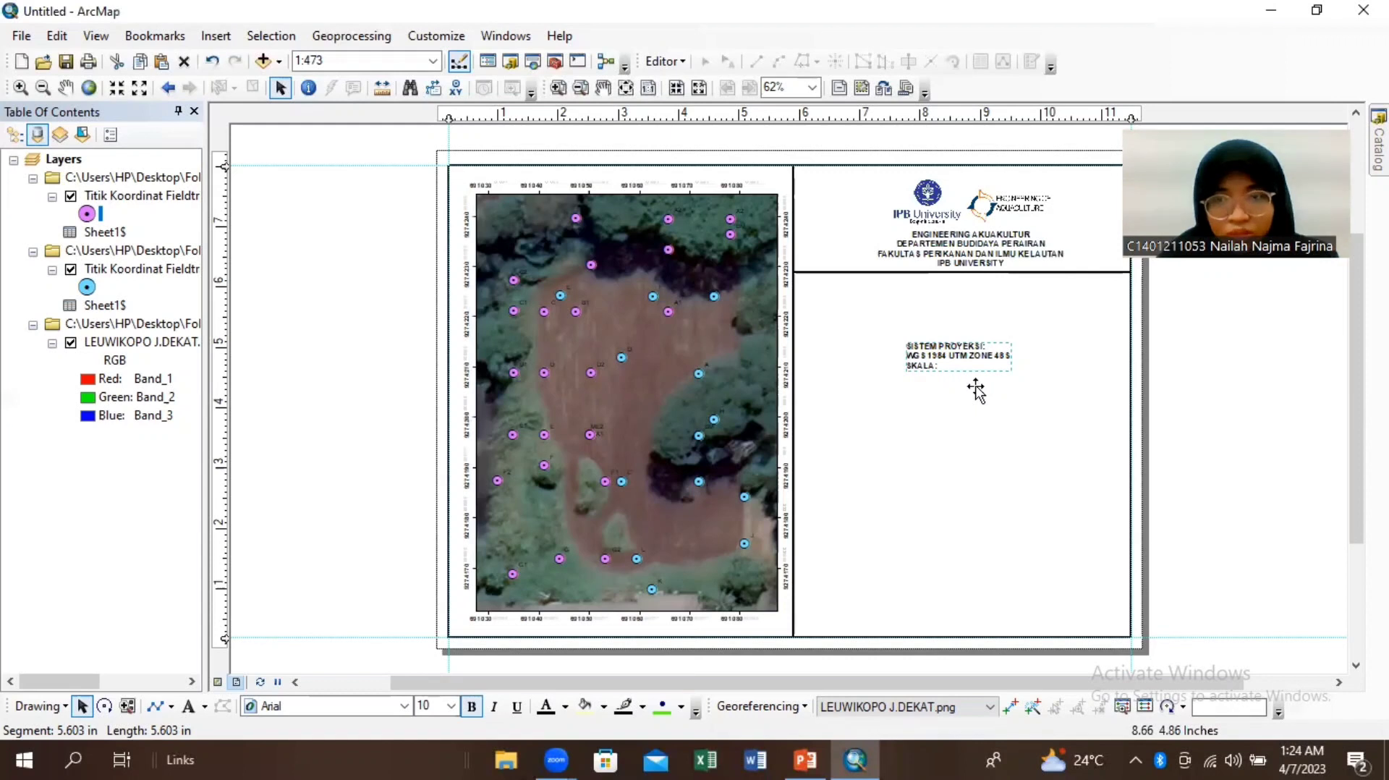
{"action": "left_click_drag", "start_coordinate": [959, 356], "coordinate": [975, 387]}
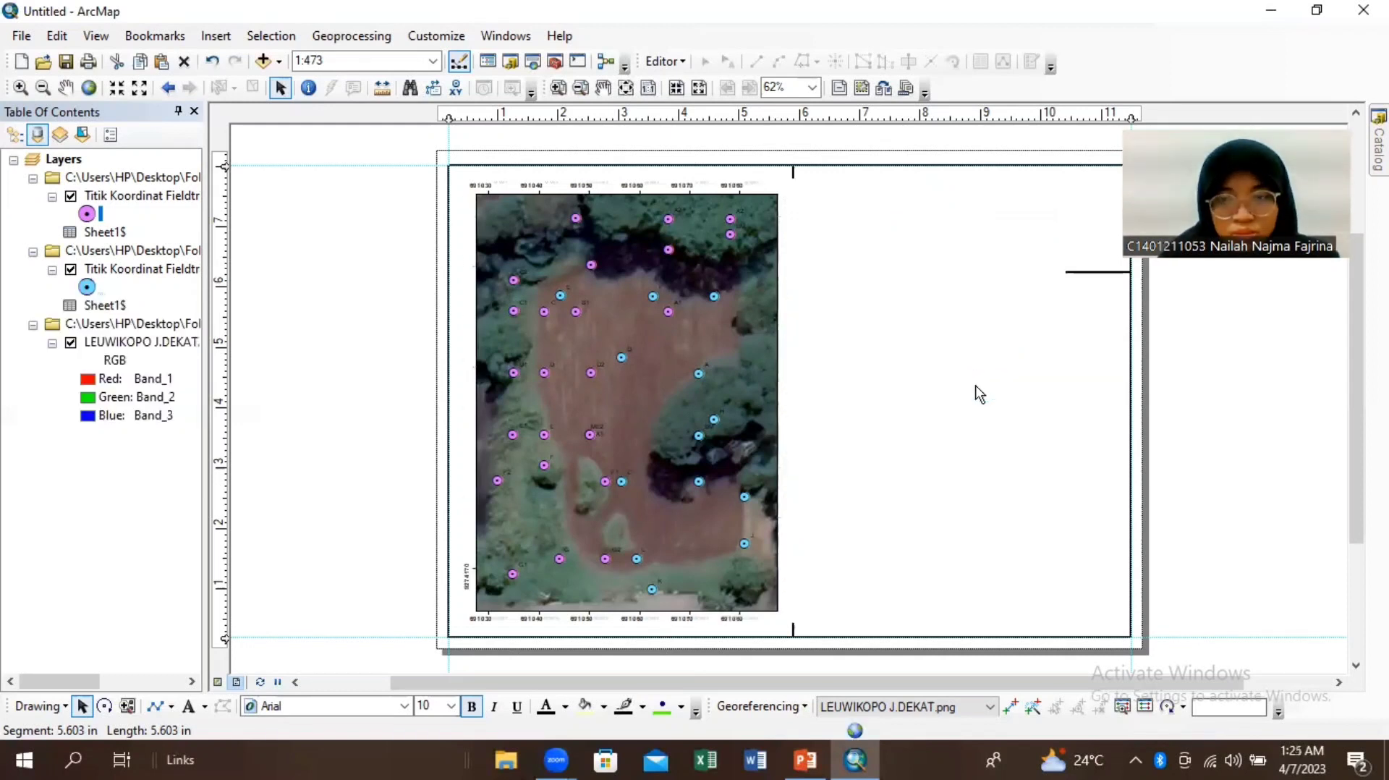
Step: Add the title PETA FIELDTRIP BDP 58 LAHAN KOTAK DAN PANJANG below the horizontal divider and place a copy of the divider beneath it
{"action": "double_click", "coordinate": [979, 395]}
{"action": "type", "text": "PETA FIELDTRIP BDP 58 LAHAN KOTAK DAN PANJANG"}
{"action": "key", "text": "Return"}
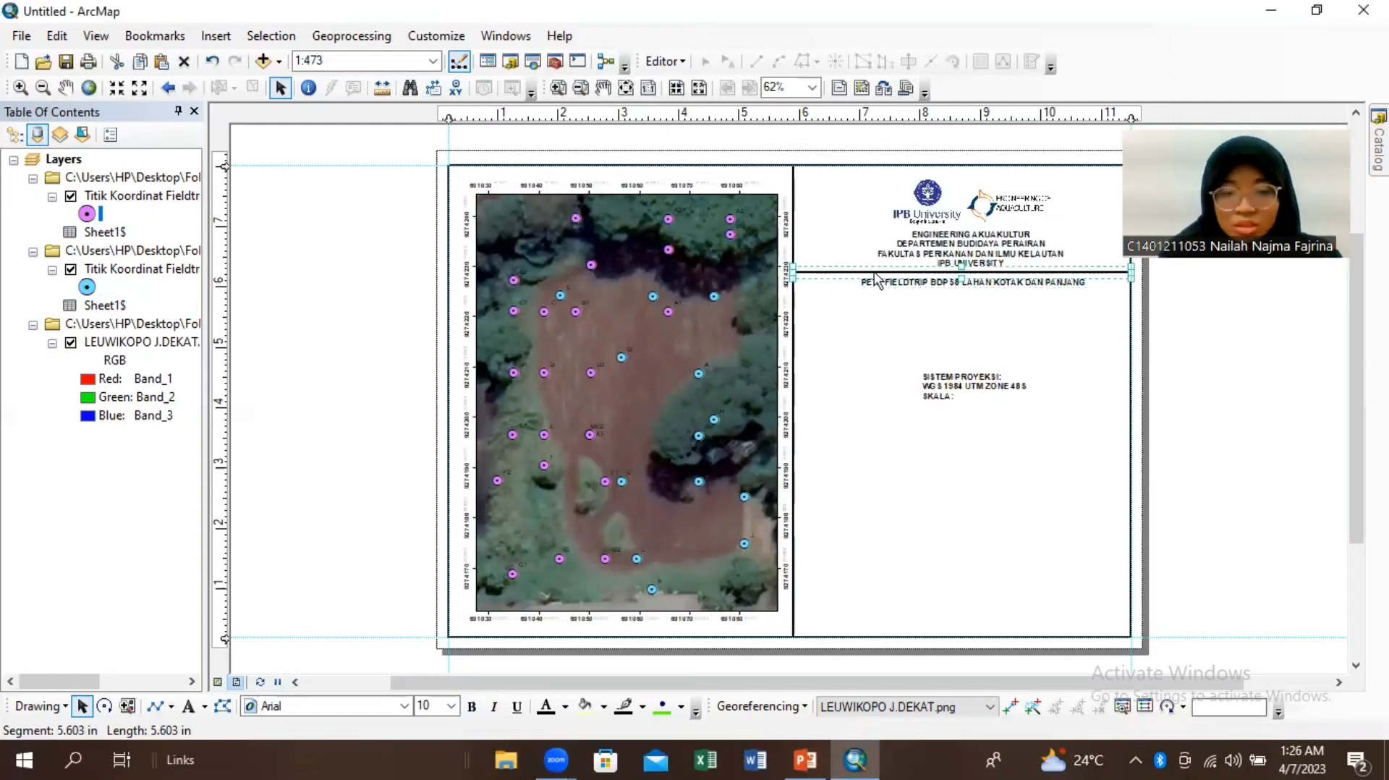
{"action": "left_click_drag", "start_coordinate": [839, 305], "coordinate": [818, 292]}
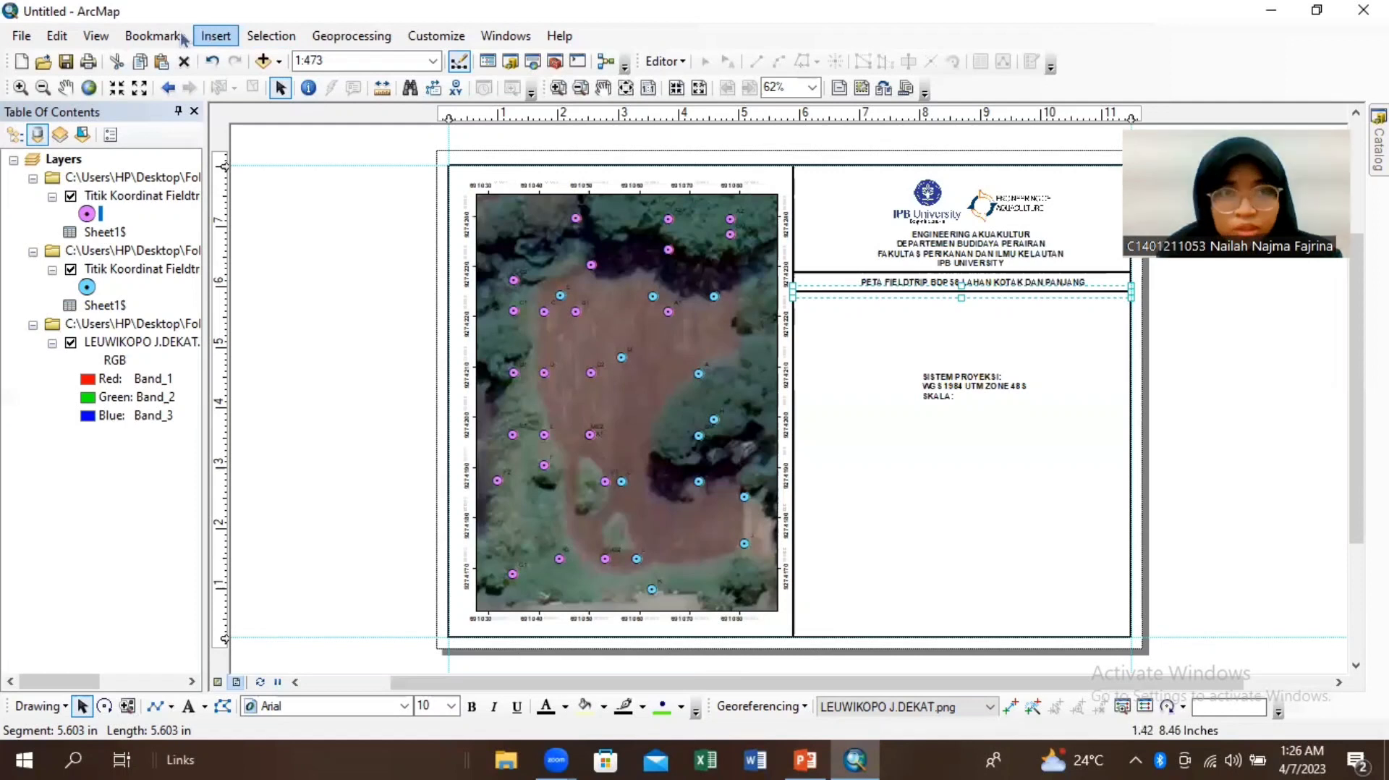
Step: Insert the ESRI North 7 north arrow, place it under the title next to the vertical divider, and enlarge it to roughly double size
{"action": "left_click", "coordinate": [229, 39]}
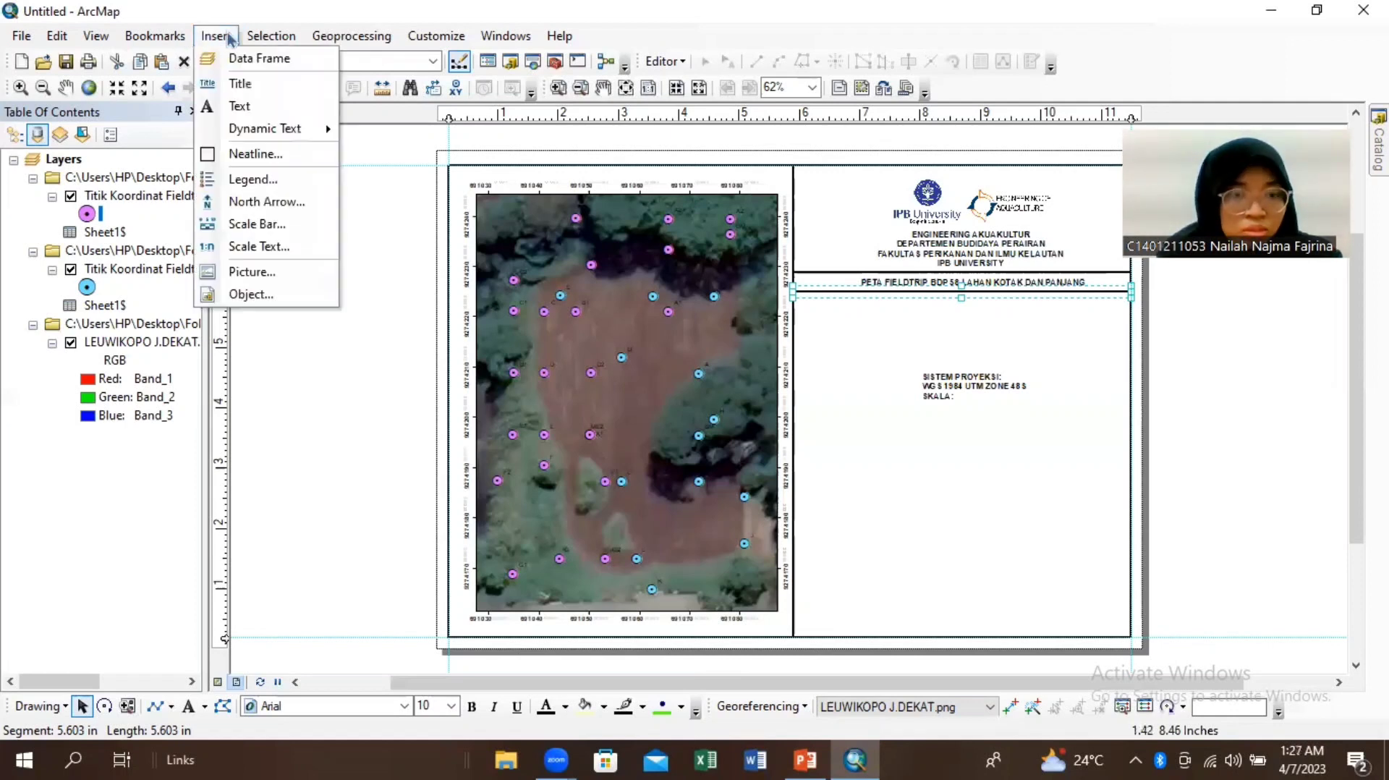
{"action": "left_click", "coordinate": [302, 206]}
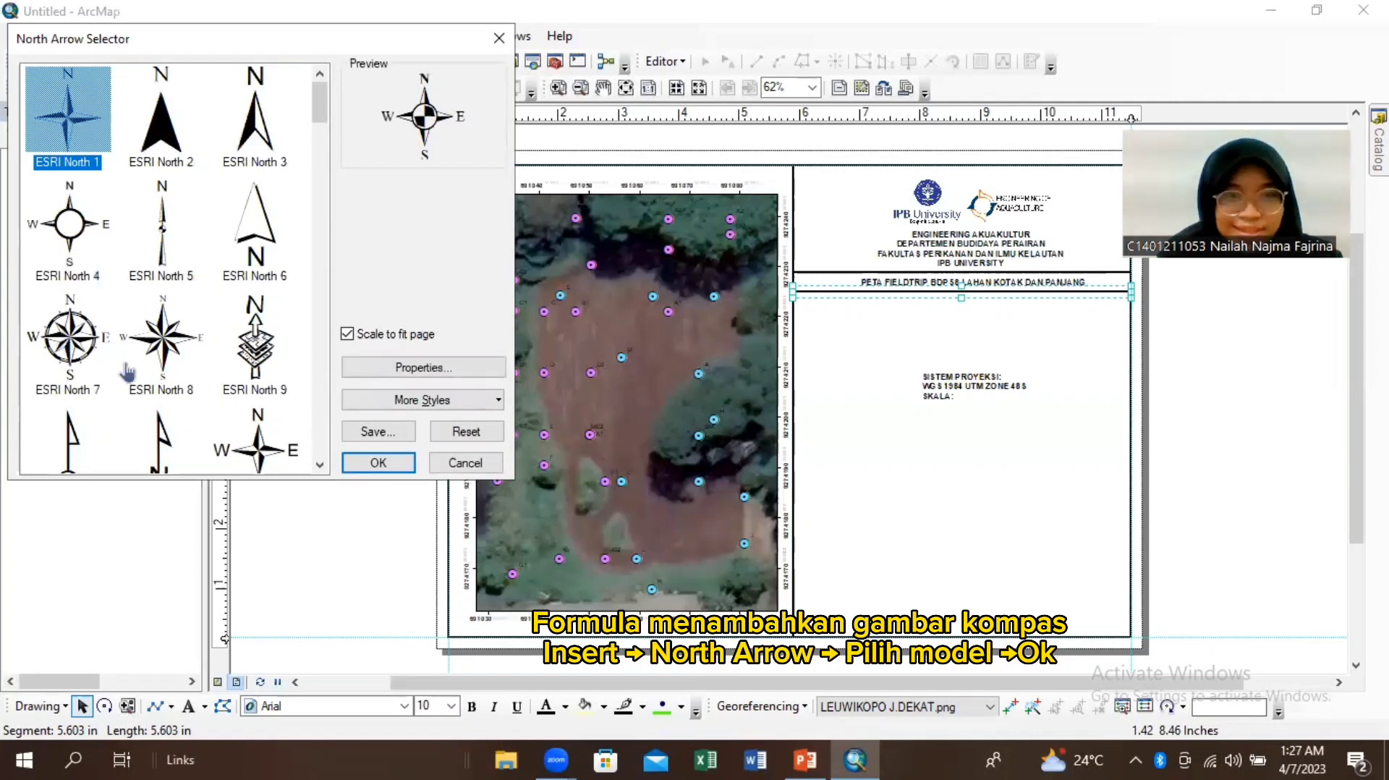
{"action": "left_click", "coordinate": [68, 336]}
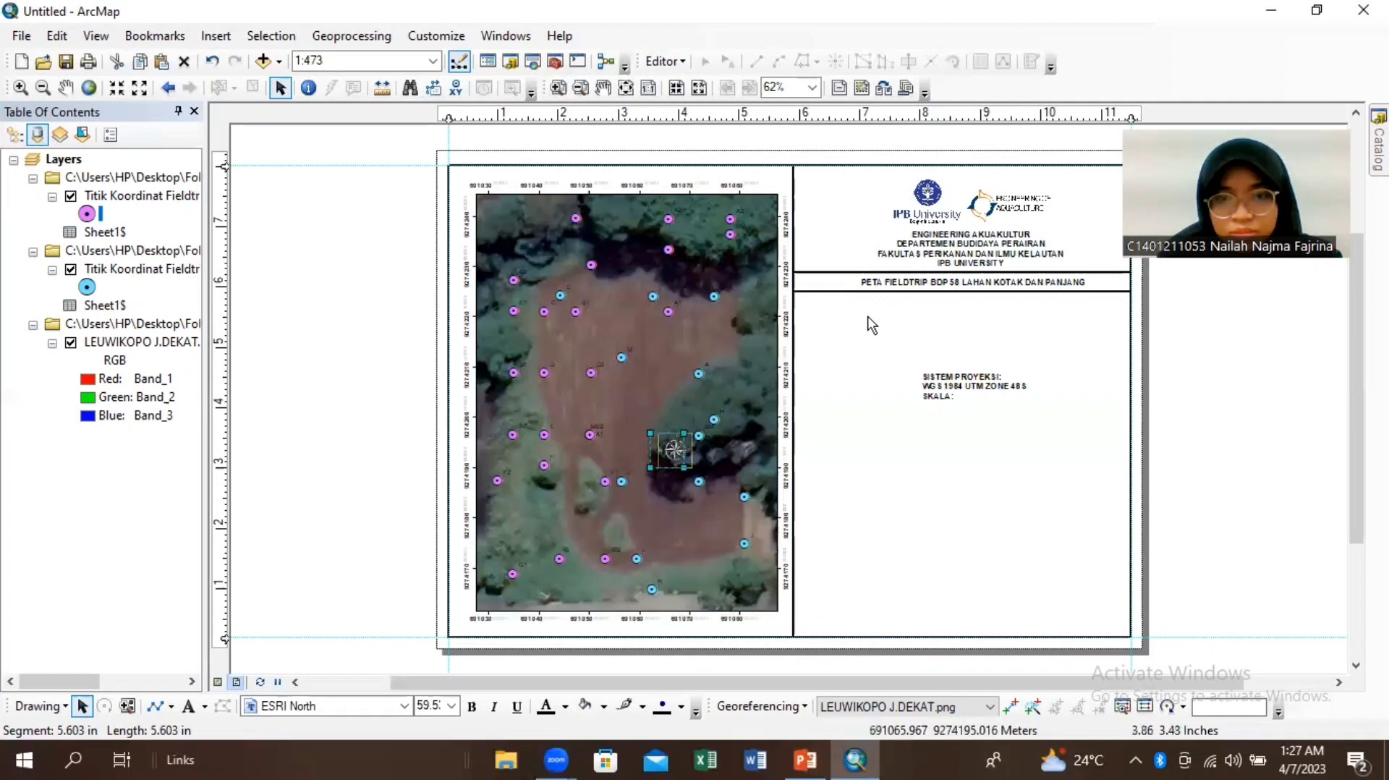
{"action": "left_click_drag", "start_coordinate": [680, 451], "coordinate": [821, 318]}
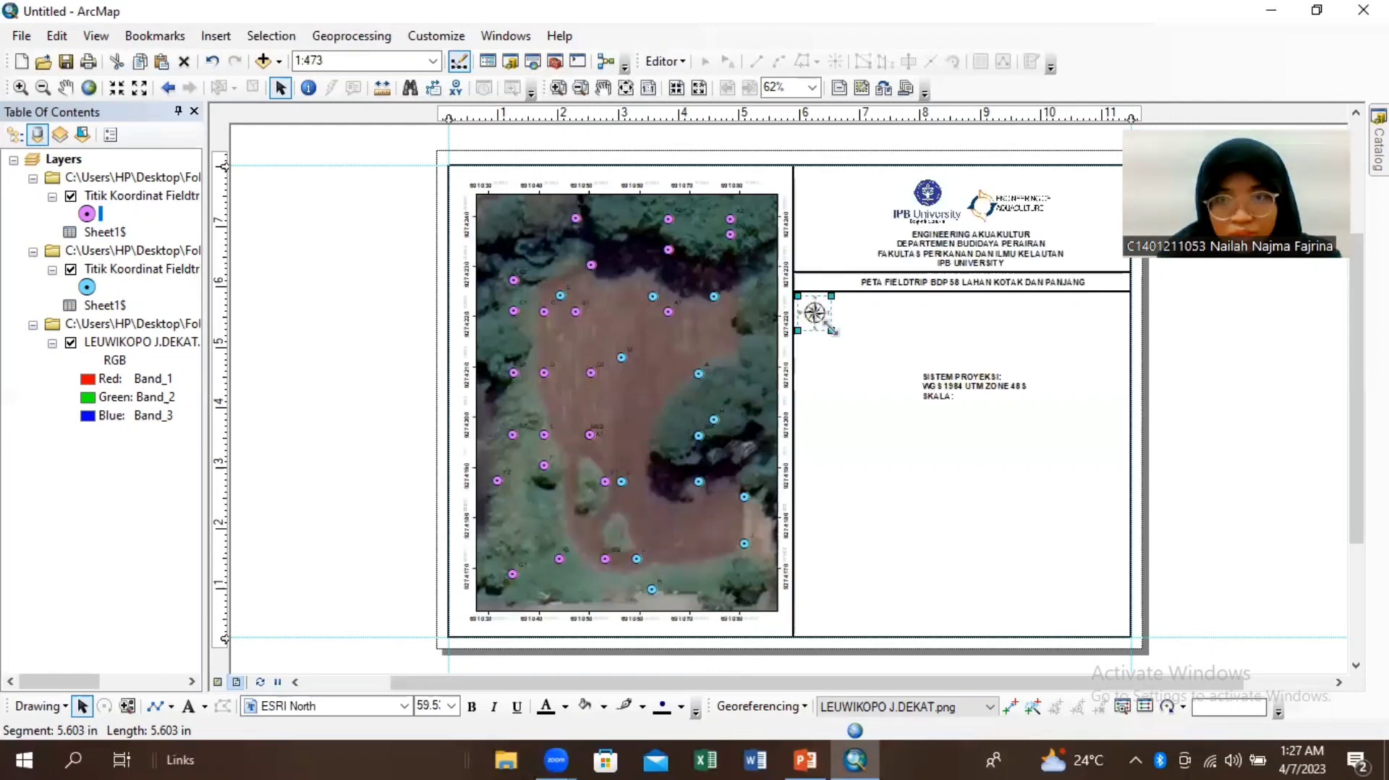
{"action": "left_click_drag", "start_coordinate": [832, 330], "coordinate": [867, 369]}
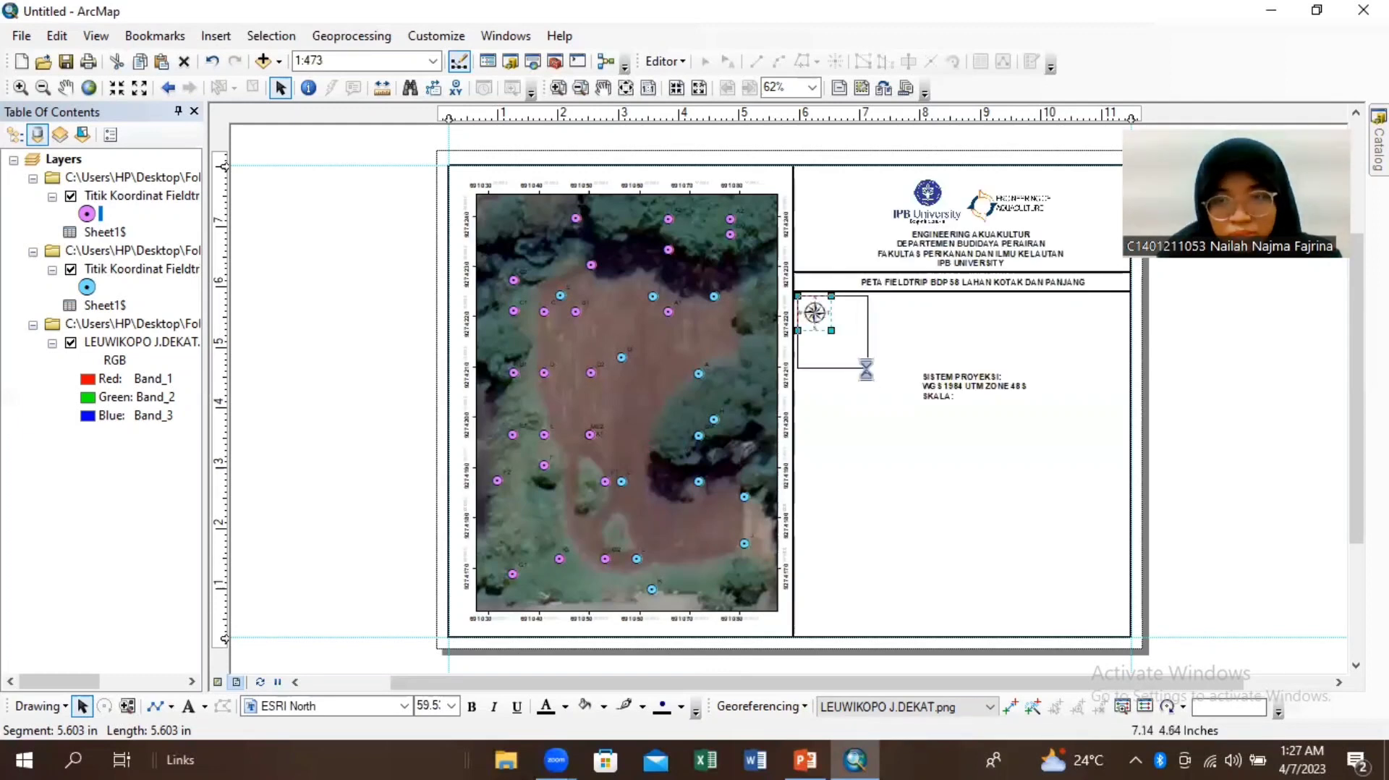
Step: Move the projection and scale text block up beside the north arrow, just under the map title
{"action": "left_click", "coordinate": [949, 388]}
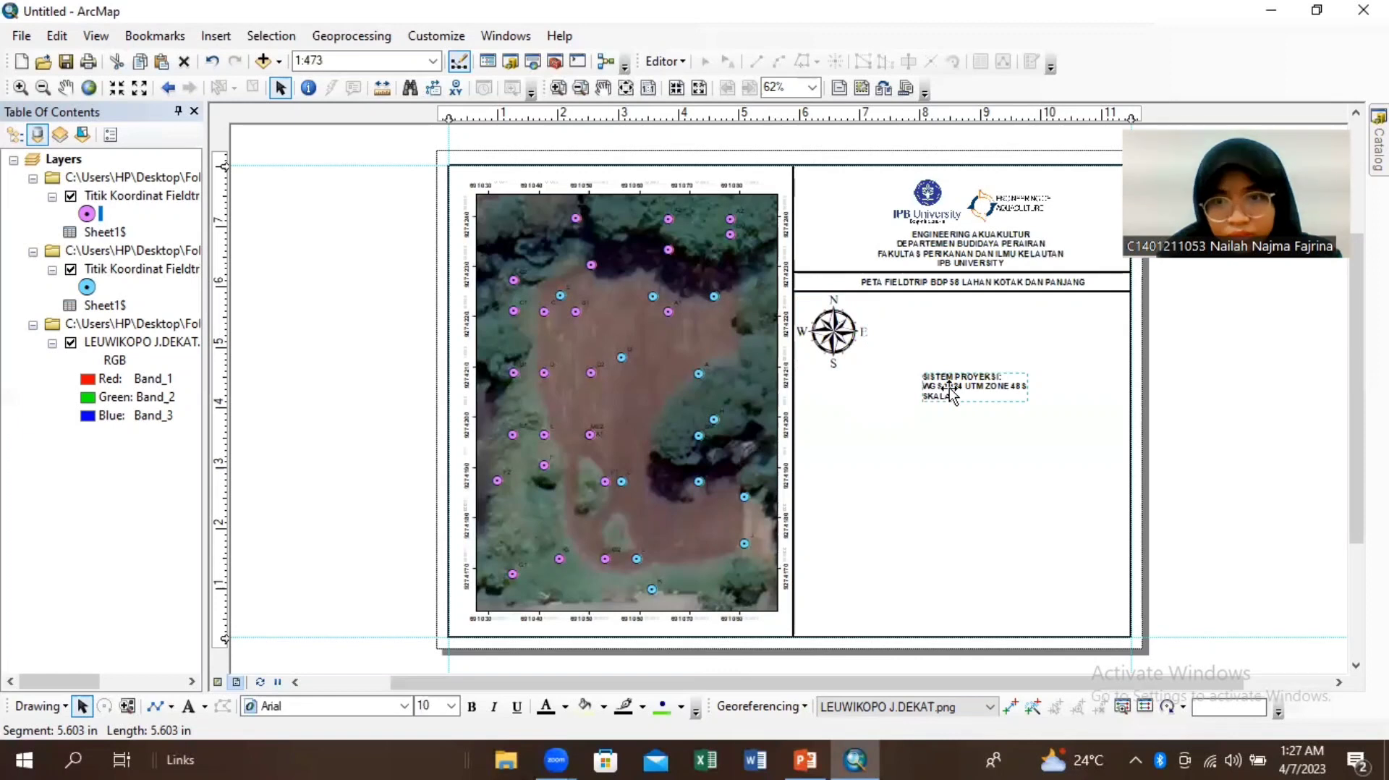
{"action": "type", "text": "SISTEM PROYEKSI: WGS 1984 UTM ZONE 48 S SKALA:"}
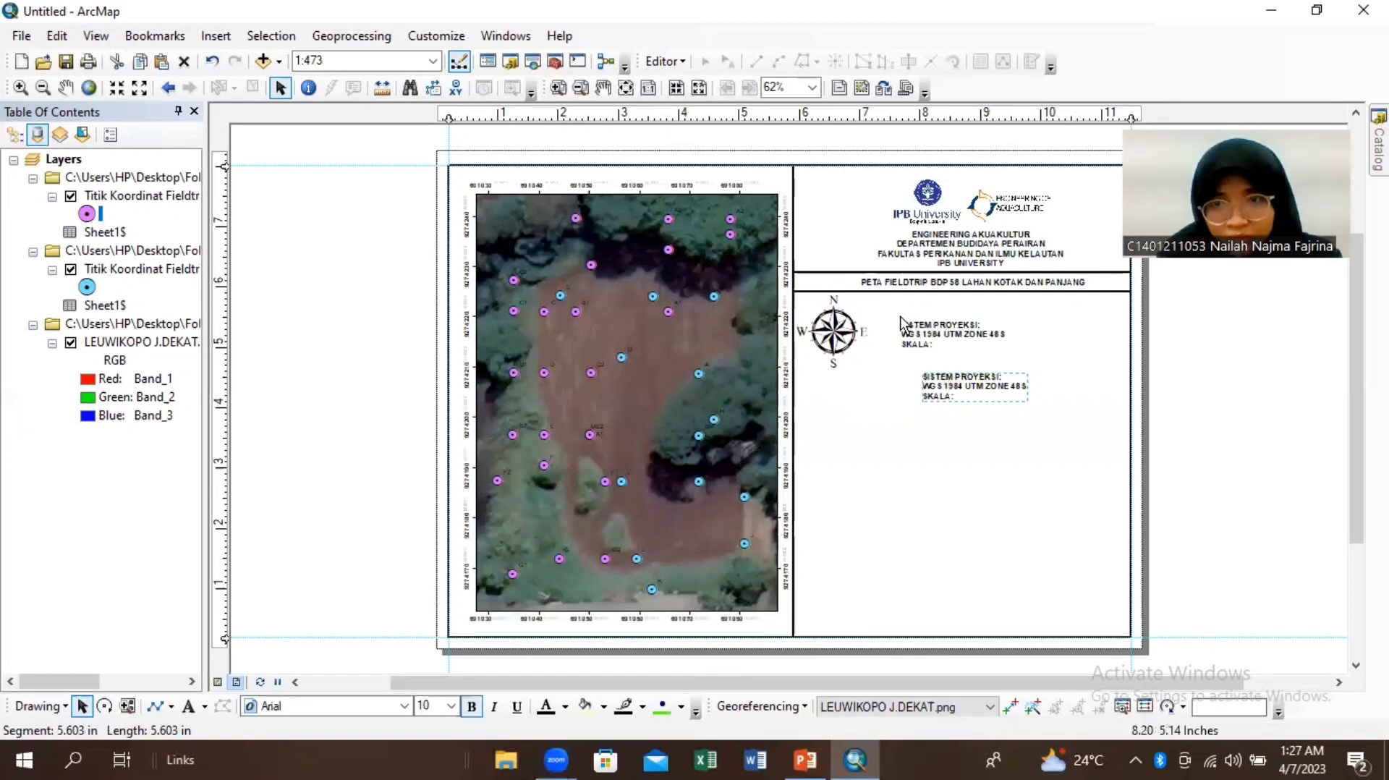
{"action": "left_click_drag", "start_coordinate": [901, 317], "coordinate": [906, 319]}
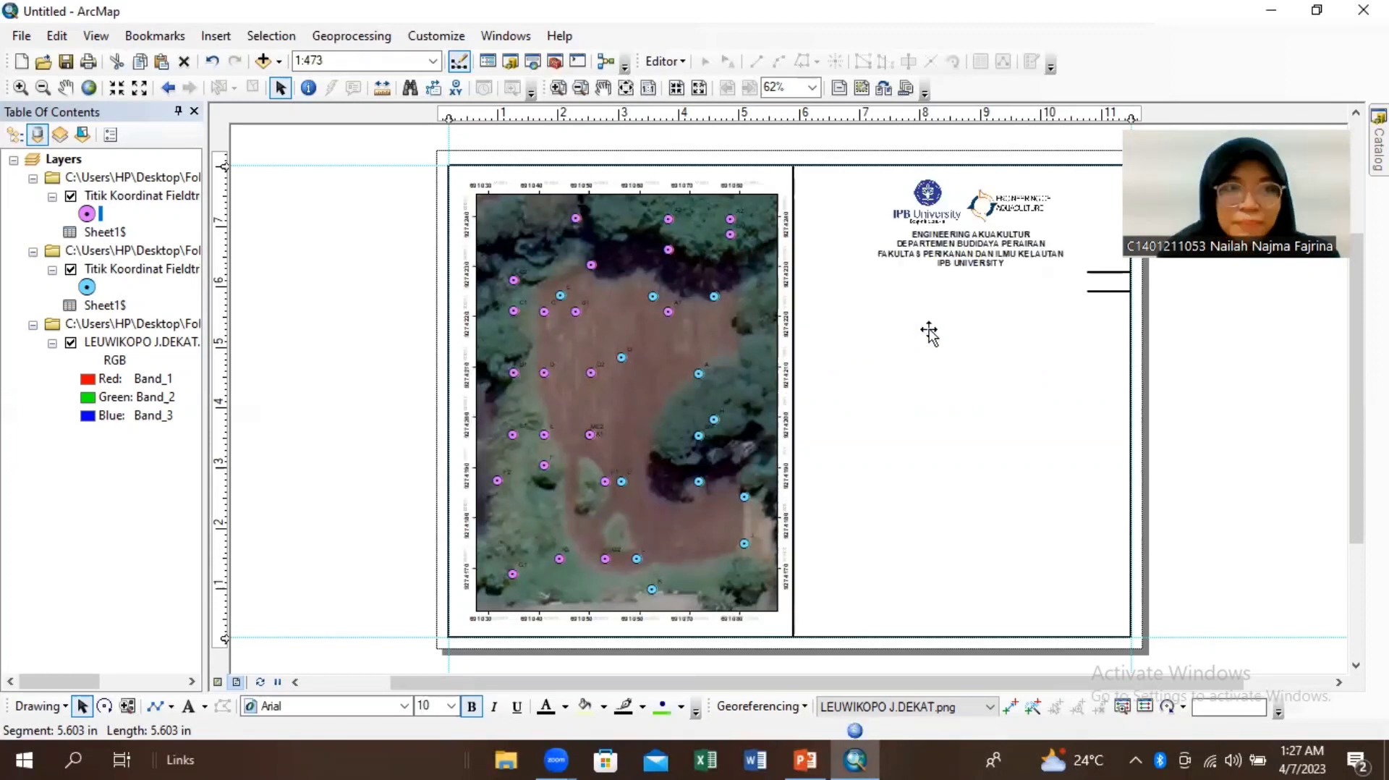
Step: Insert an Absolute Scale scale text, place it directly beneath the SKALA: line, and make it bold
{"action": "left_click", "coordinate": [216, 35]}
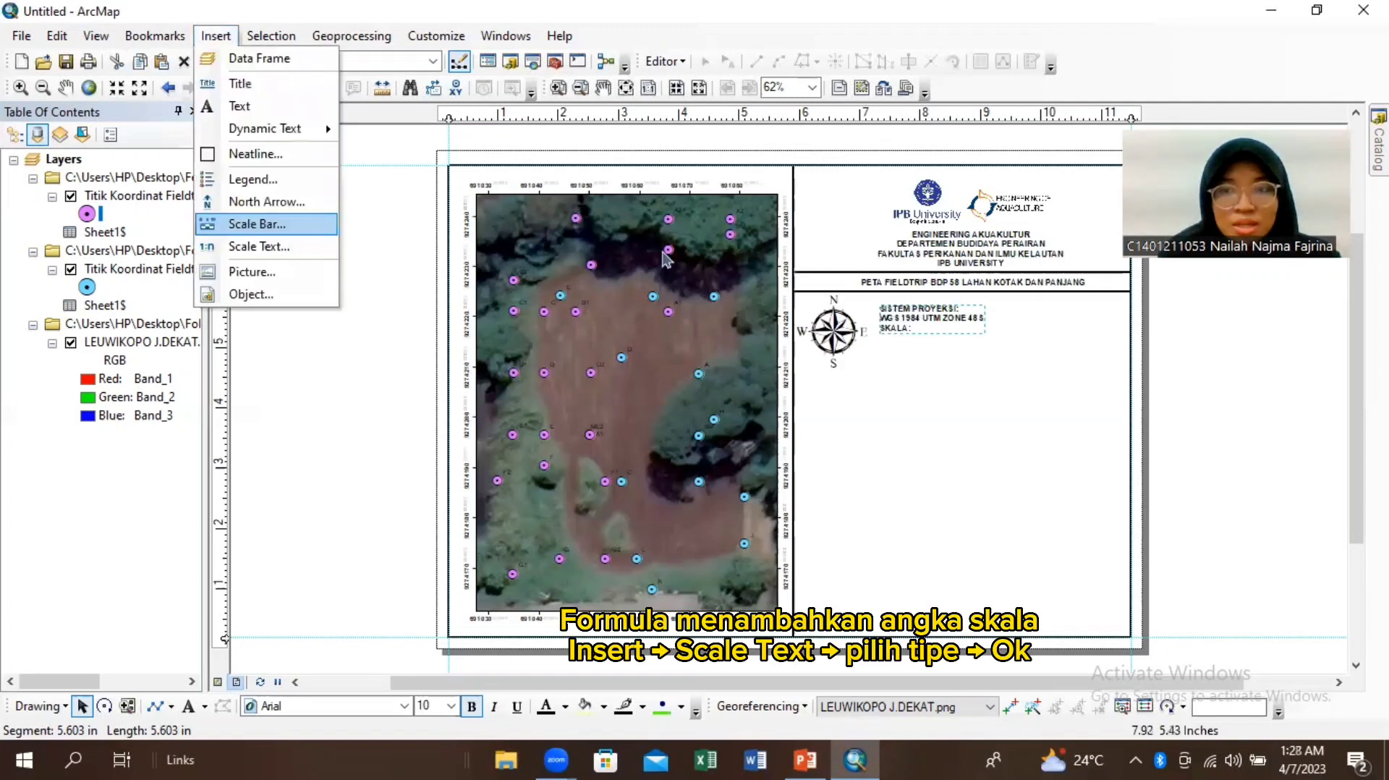
{"action": "left_click", "coordinate": [259, 246]}
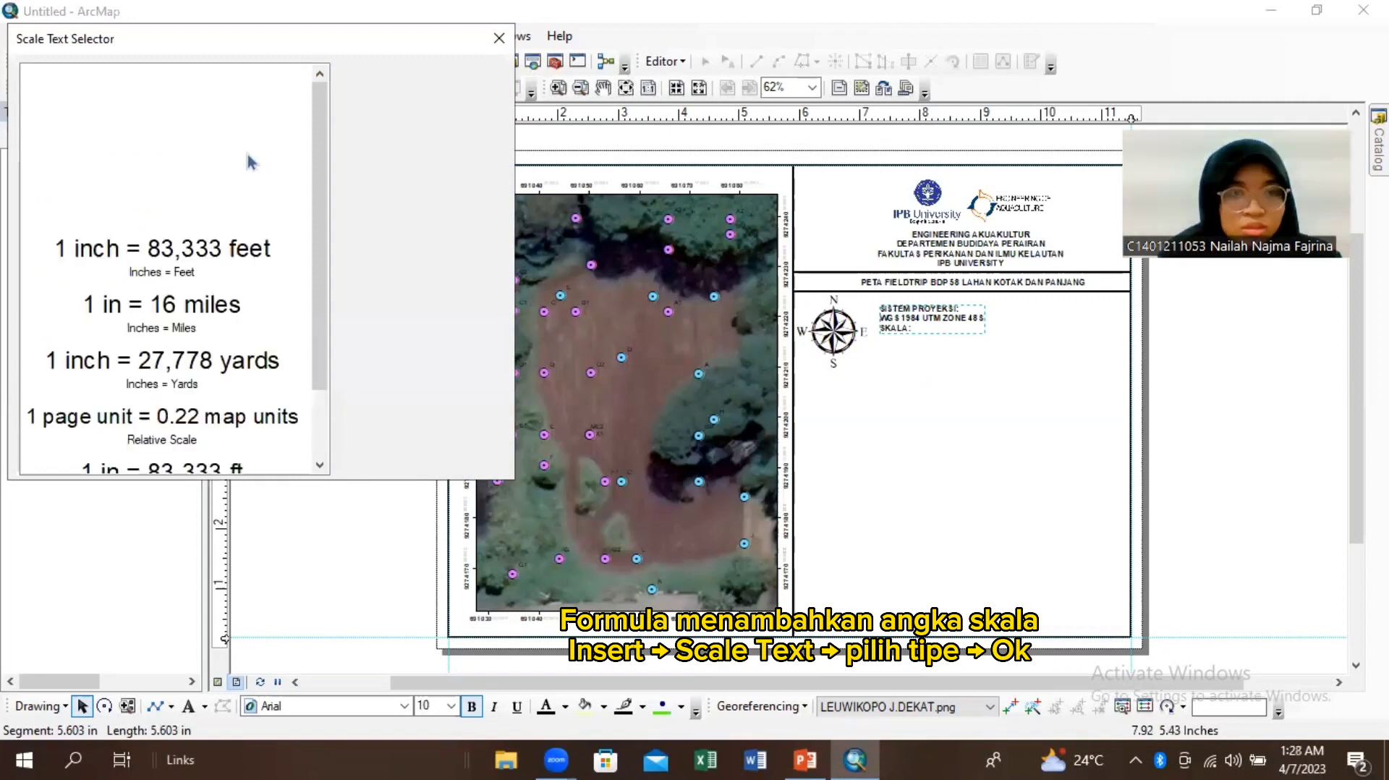
{"action": "left_click", "coordinate": [187, 106]}
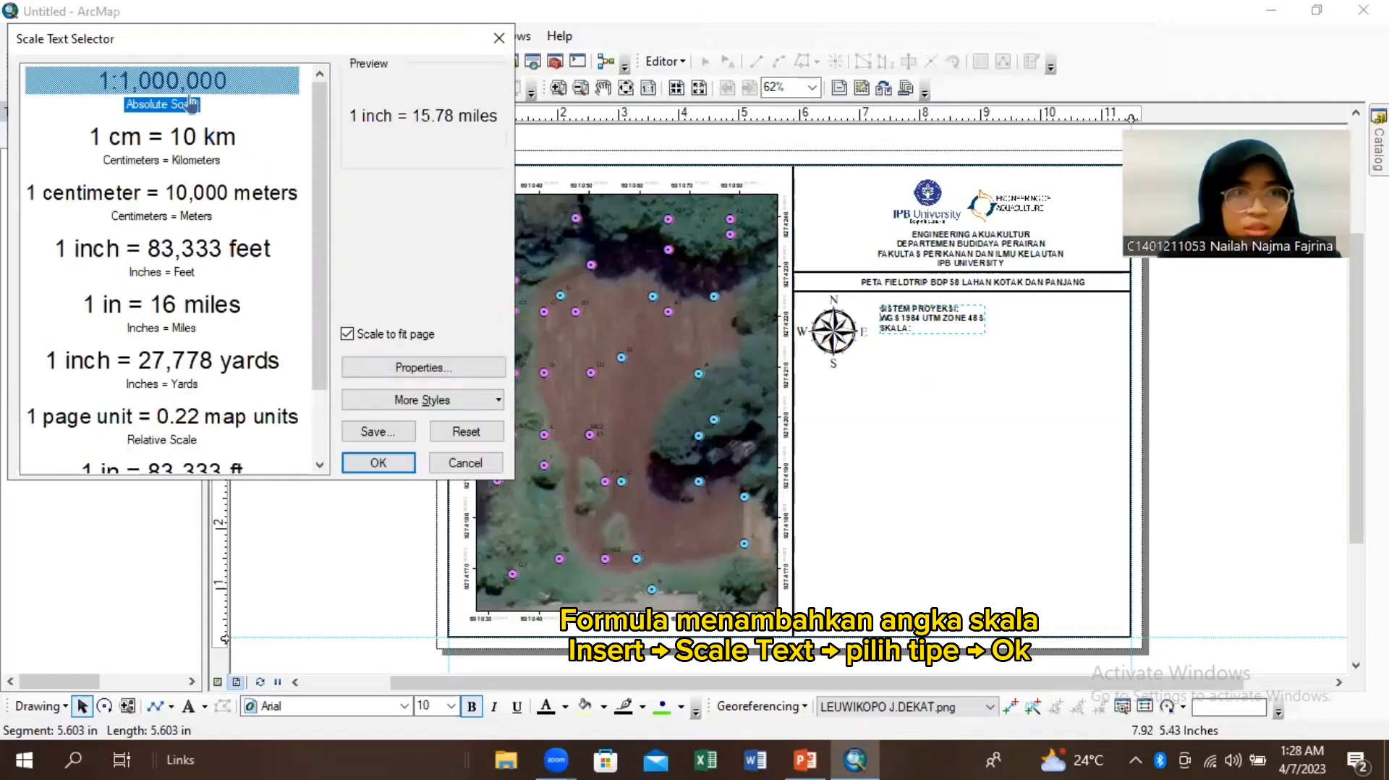
{"action": "left_click", "coordinate": [190, 107]}
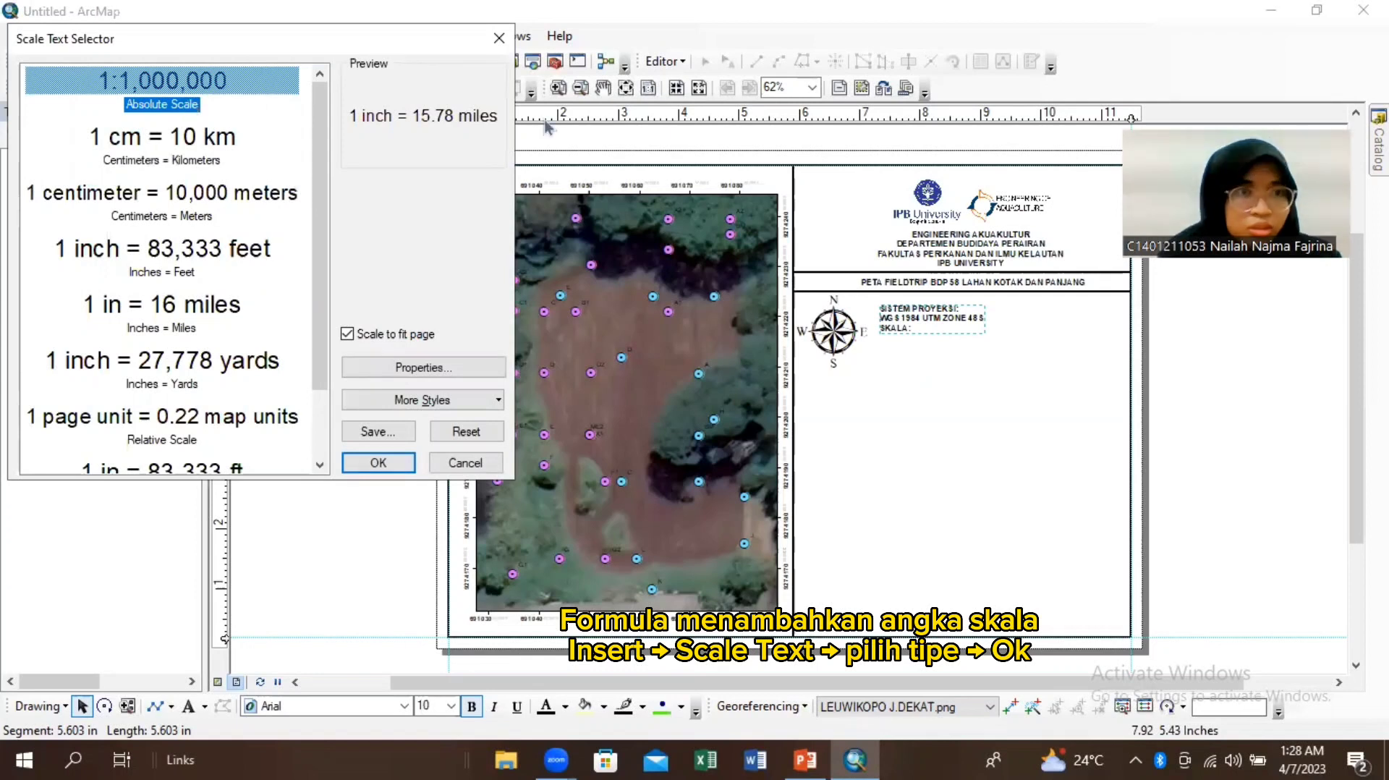
{"action": "left_click", "coordinate": [377, 467]}
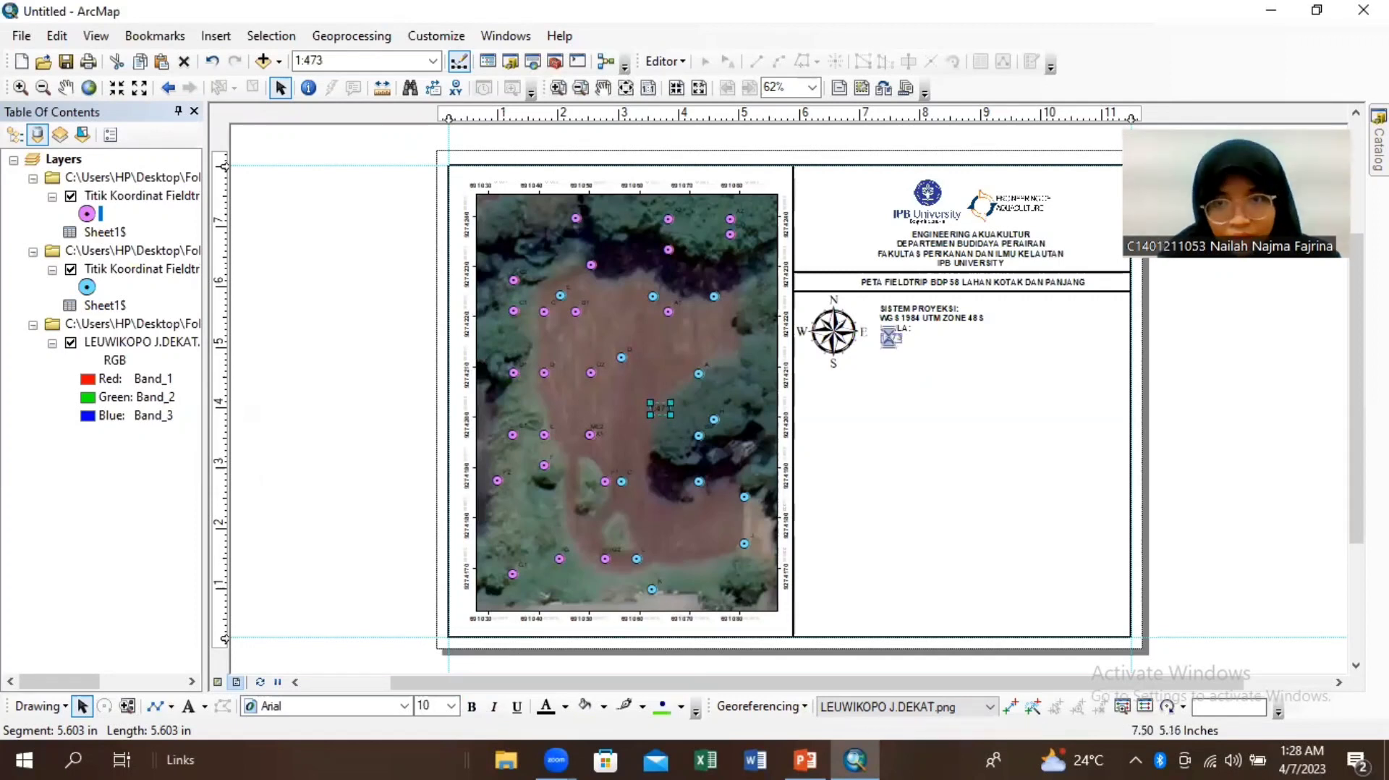
{"action": "key", "text": "Delete"}
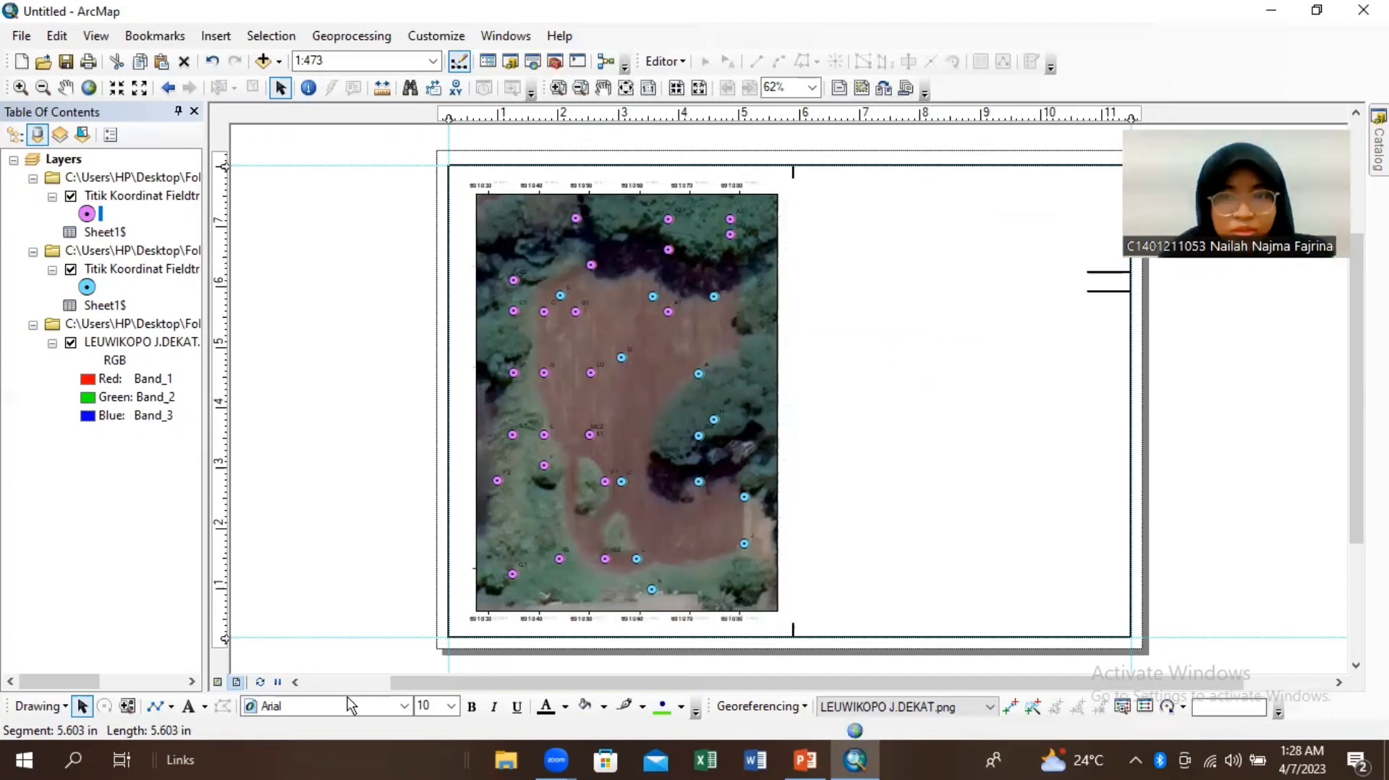
{"action": "left_click", "coordinate": [470, 708]}
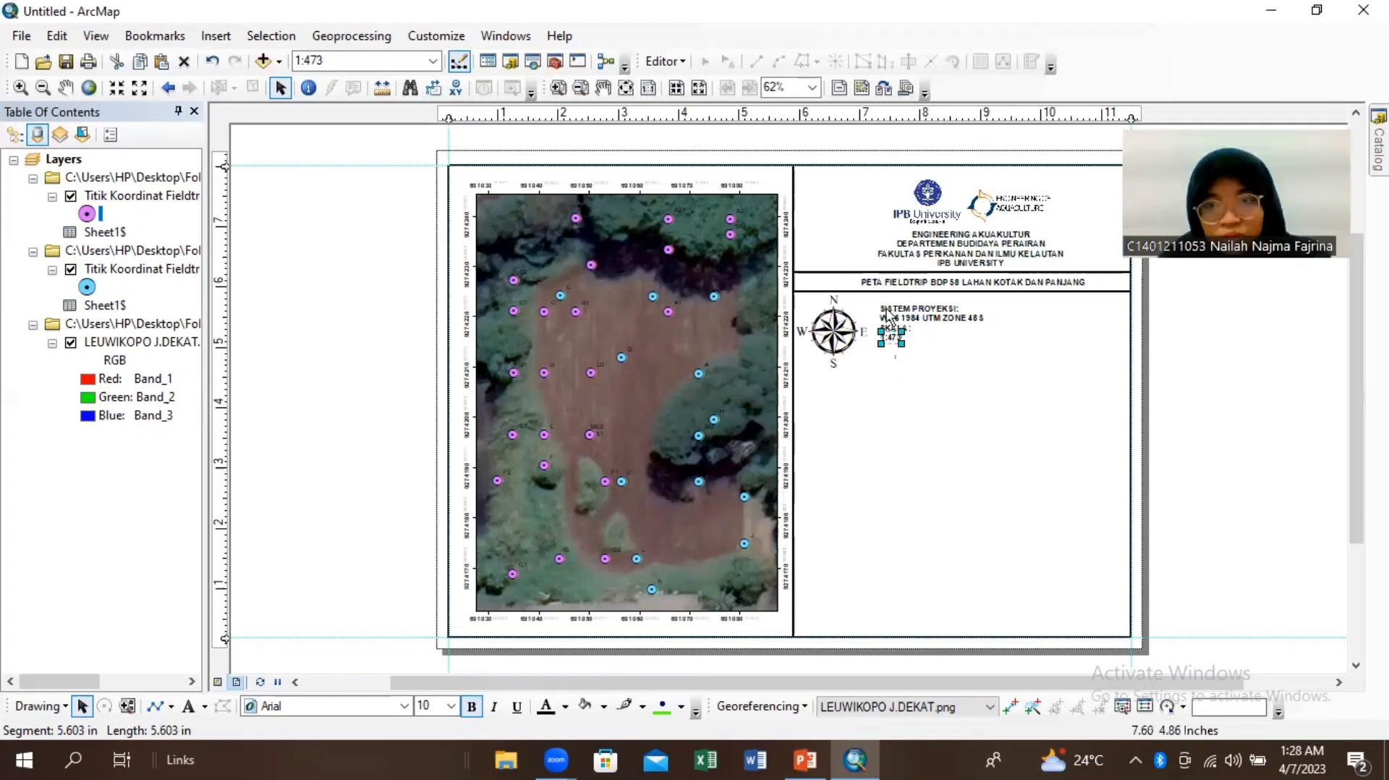
Step: Group the scale text with the SISTEM PROYEKSI text block beside the north arrow
{"action": "left_click_drag", "start_coordinate": [892, 315], "coordinate": [939, 346]}
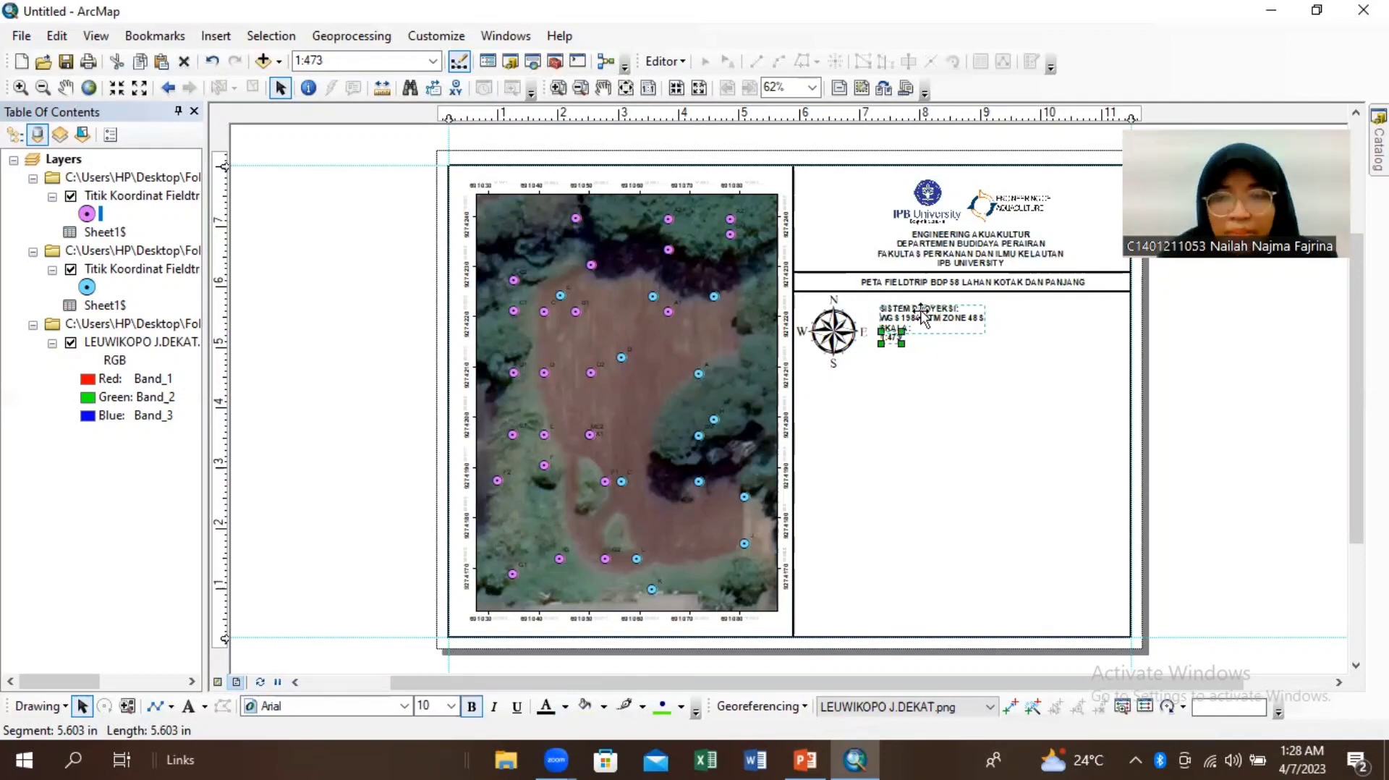
{"action": "right_click", "coordinate": [924, 315]}
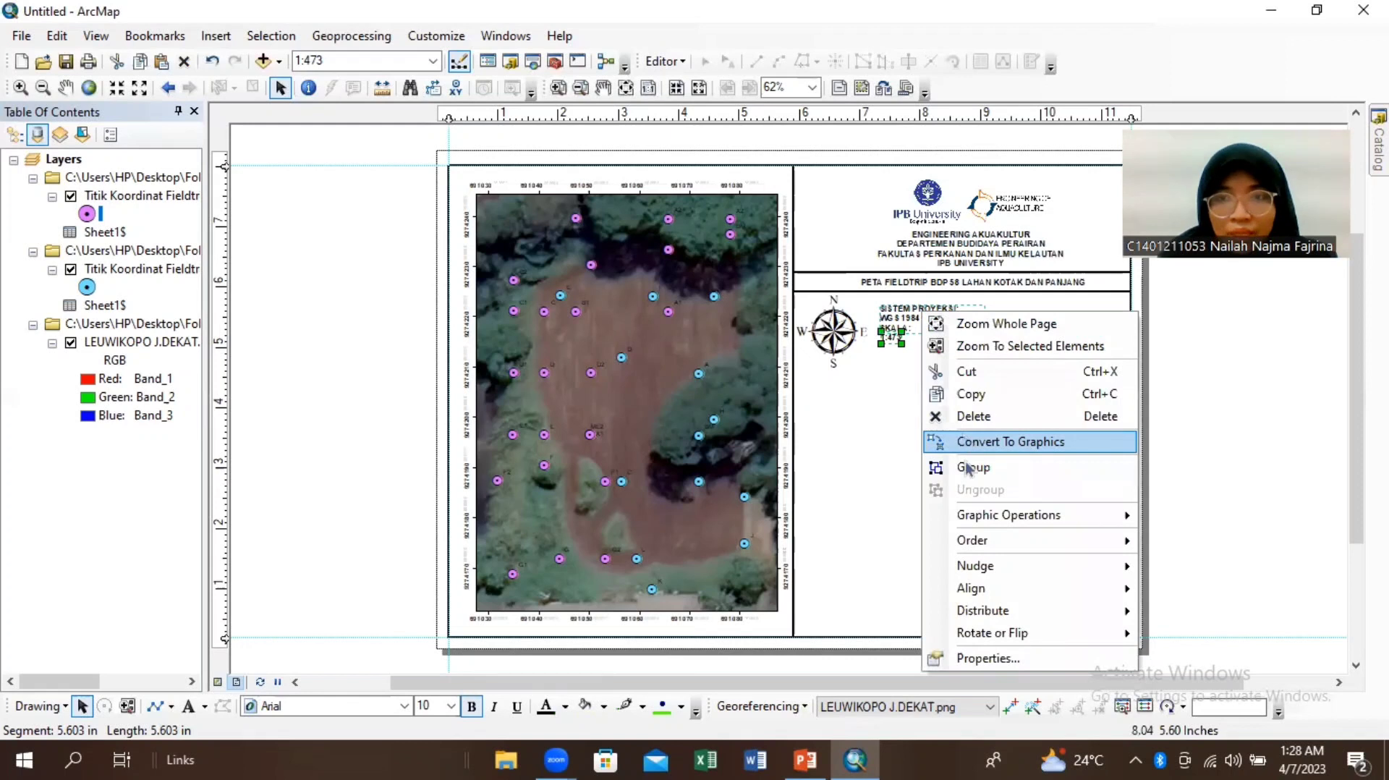
{"action": "left_click", "coordinate": [966, 444]}
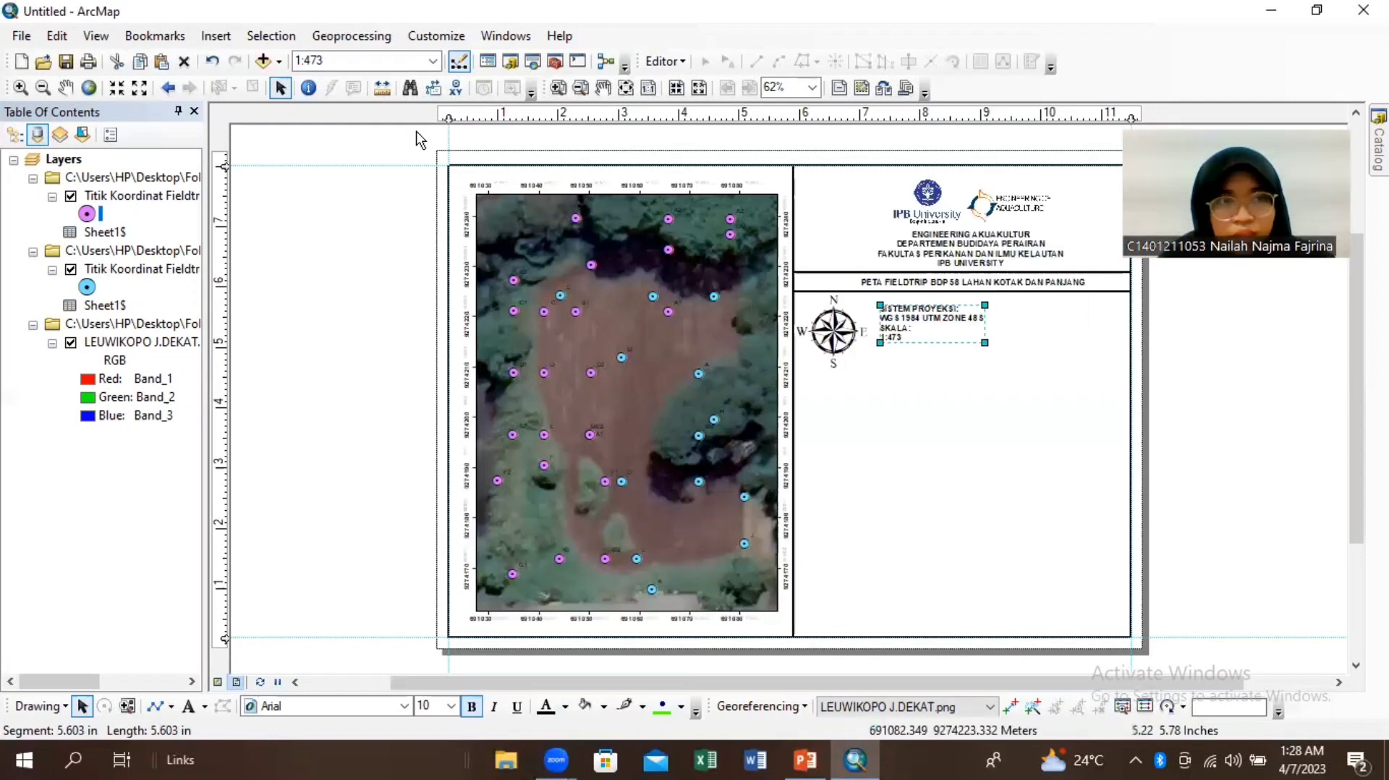
Step: Insert Alternating Scale Bar 1, place it beneath the north arrow, and stretch it to nearly the full panel width
{"action": "left_click", "coordinate": [226, 37]}
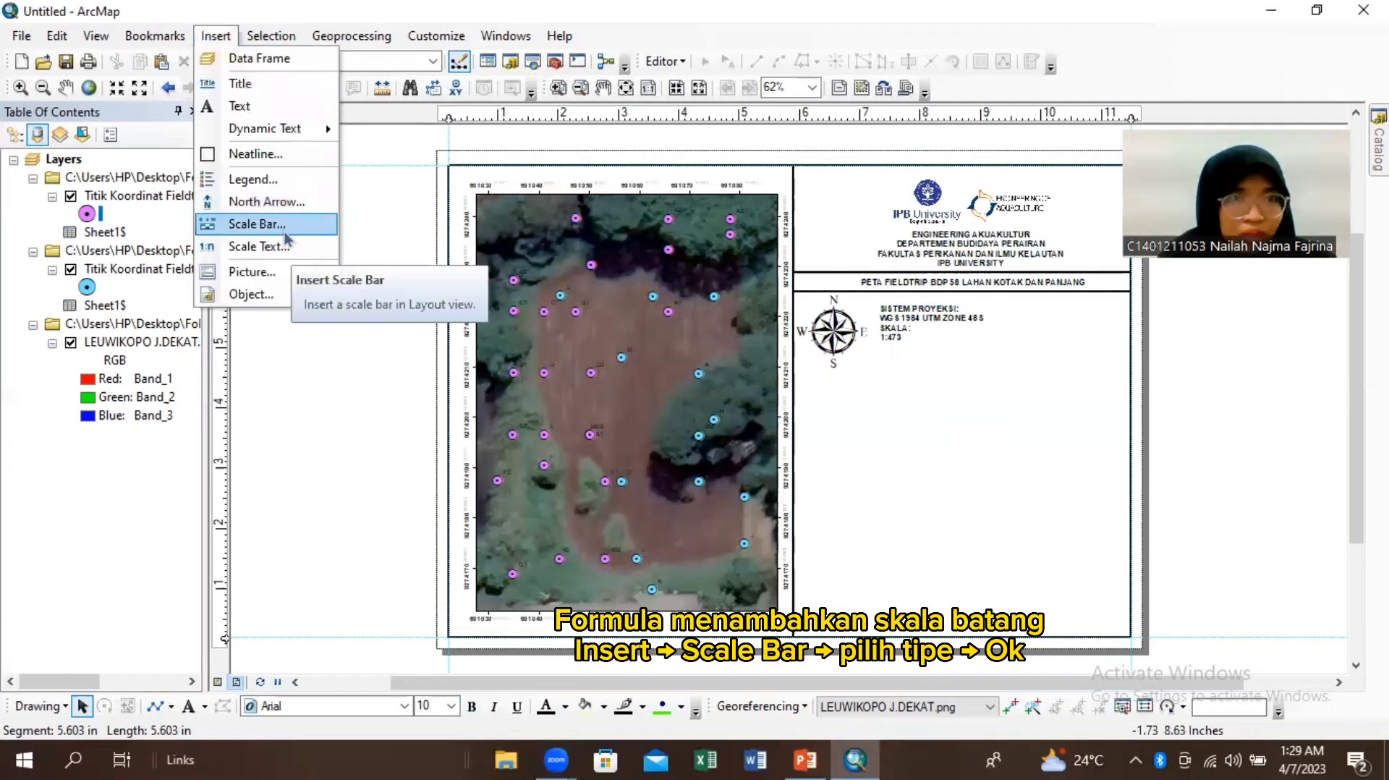
{"action": "left_click", "coordinate": [281, 225]}
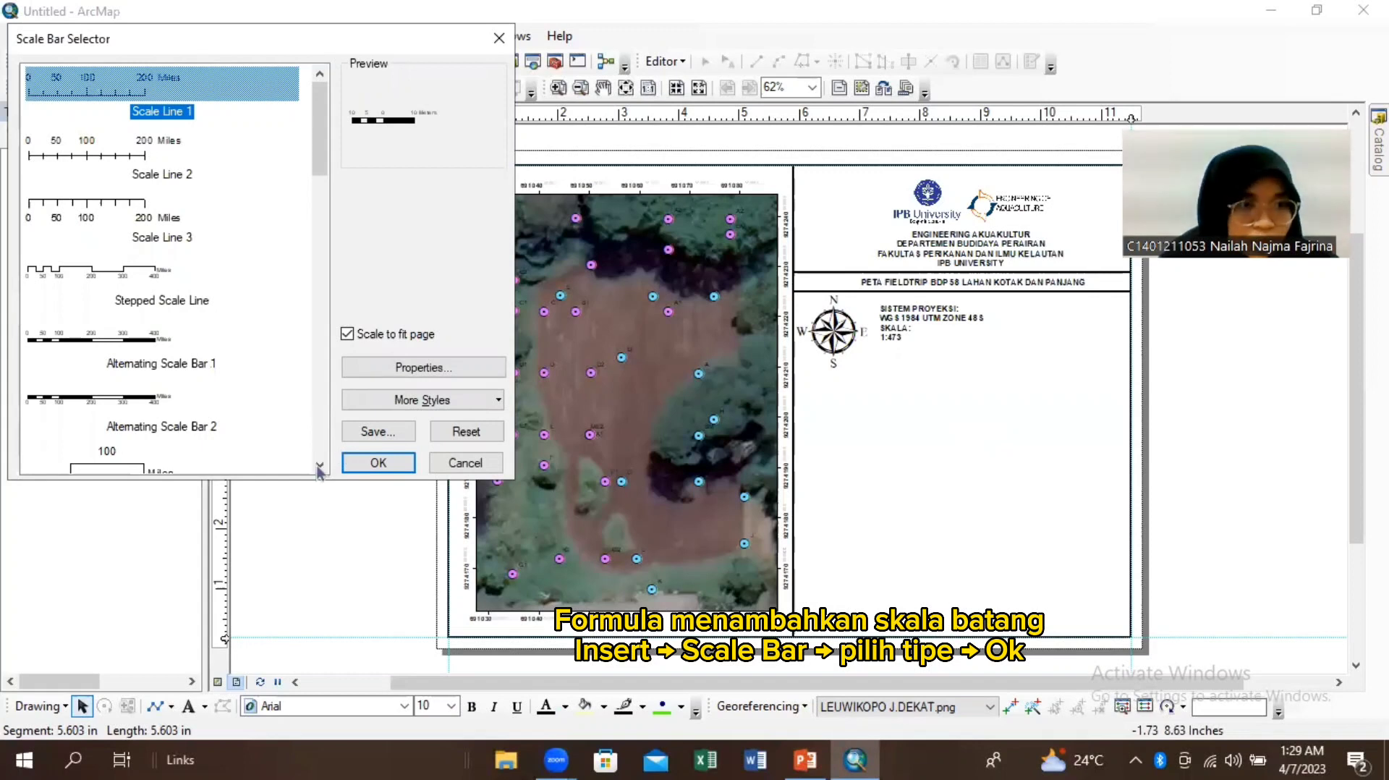
{"action": "left_click", "coordinate": [319, 465]}
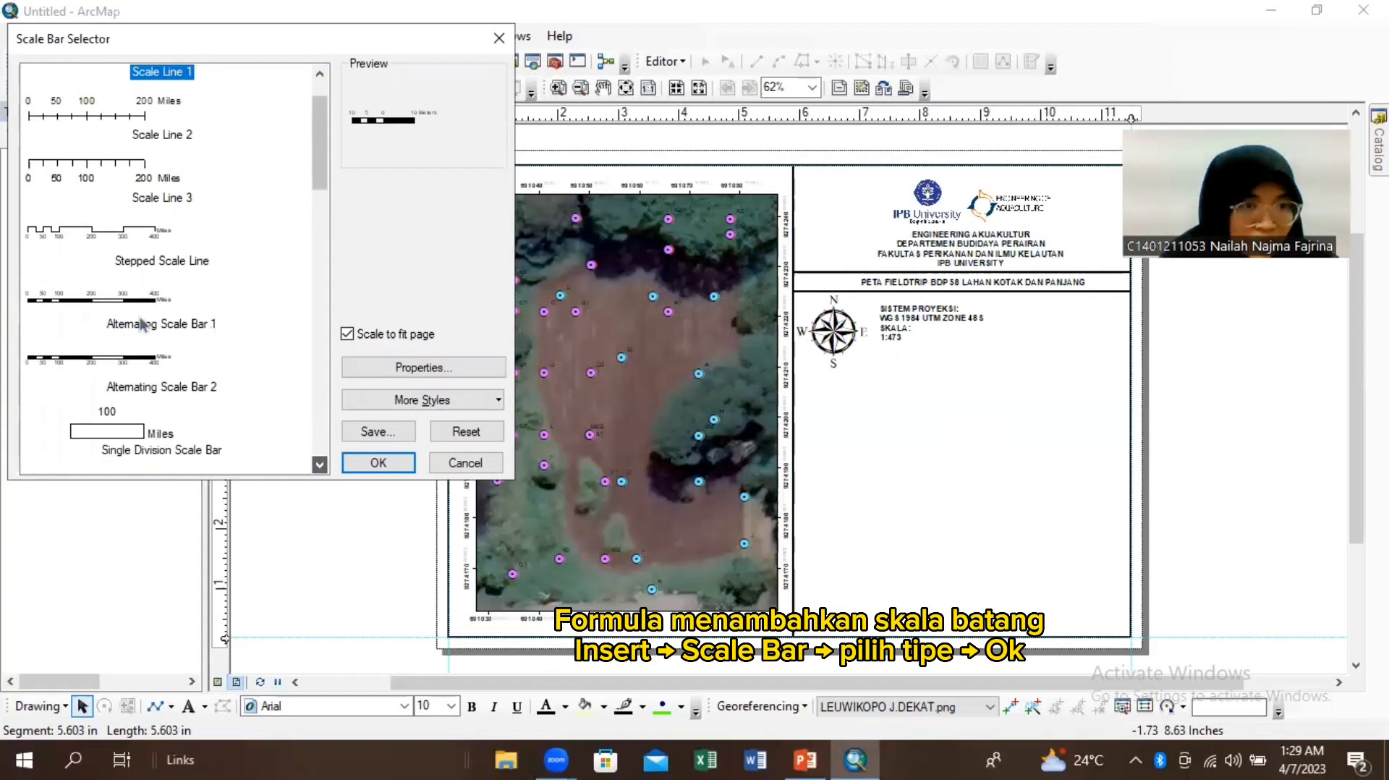
{"action": "scroll", "coordinate": [152, 262], "scroll_direction": "down", "scroll_amount": 1}
{"action": "scroll", "coordinate": [170, 250], "scroll_direction": "down", "scroll_amount": 1}
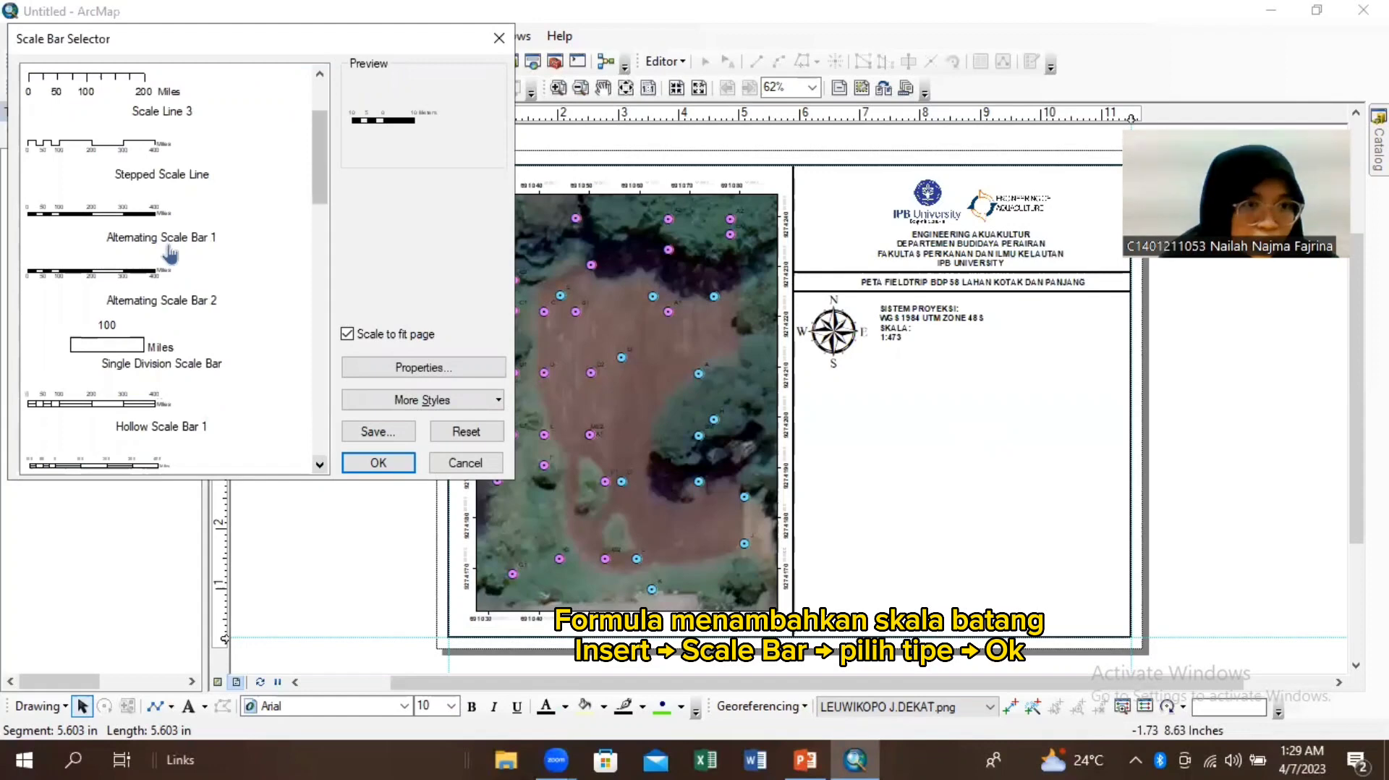
{"action": "left_click", "coordinate": [171, 254]}
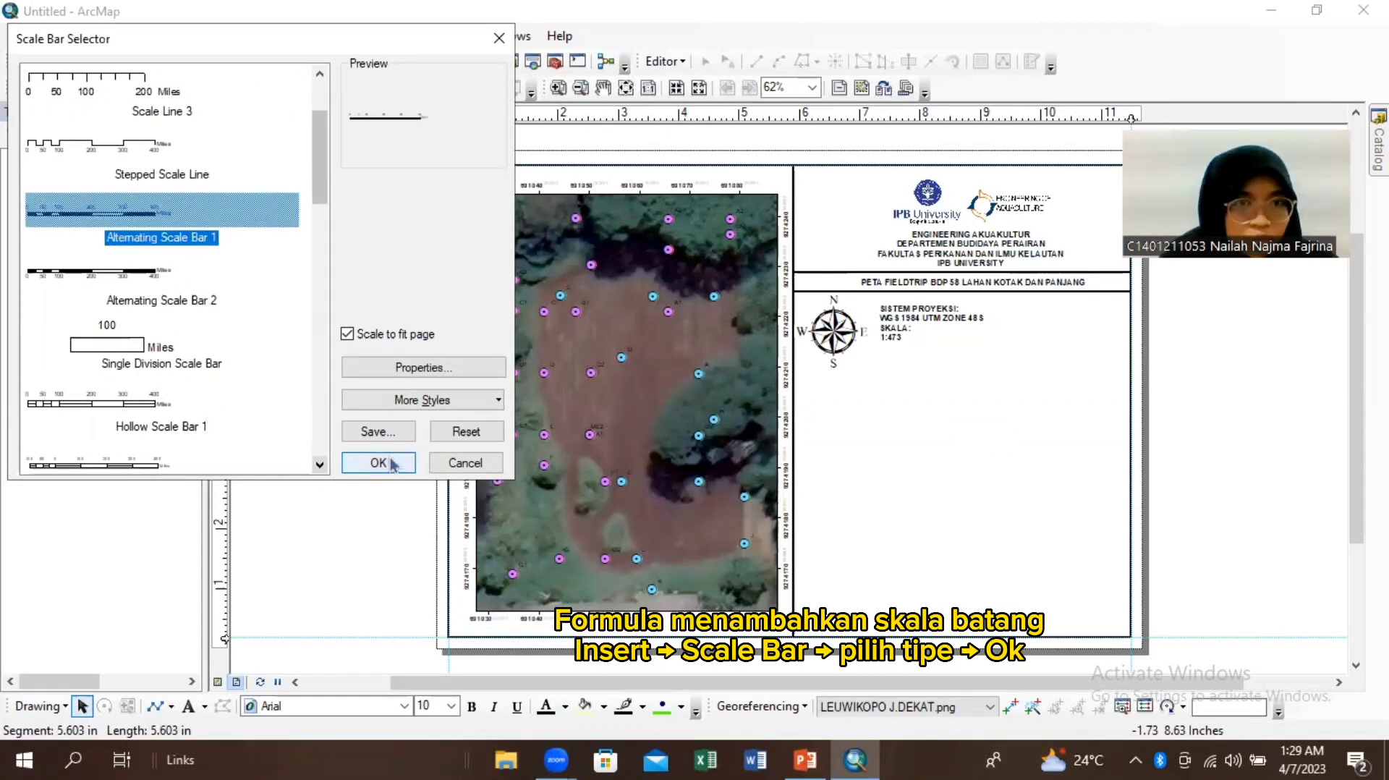
{"action": "left_click", "coordinate": [391, 463]}
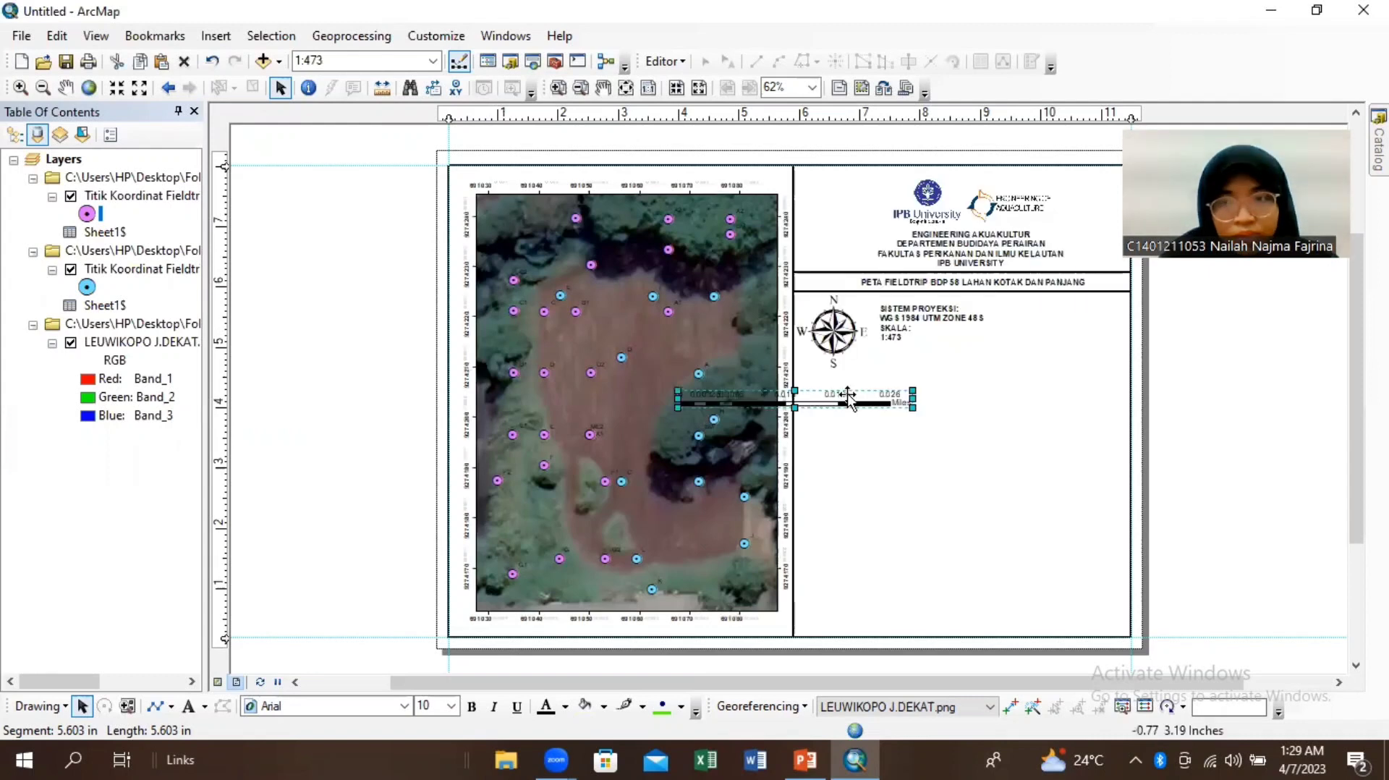
{"action": "mouse_move", "coordinate": [848, 394]}
{"action": "left_mouse_down"}
{"action": "mouse_move", "coordinate": [969, 361]}
{"action": "mouse_move", "coordinate": [966, 379]}
{"action": "left_mouse_up"}
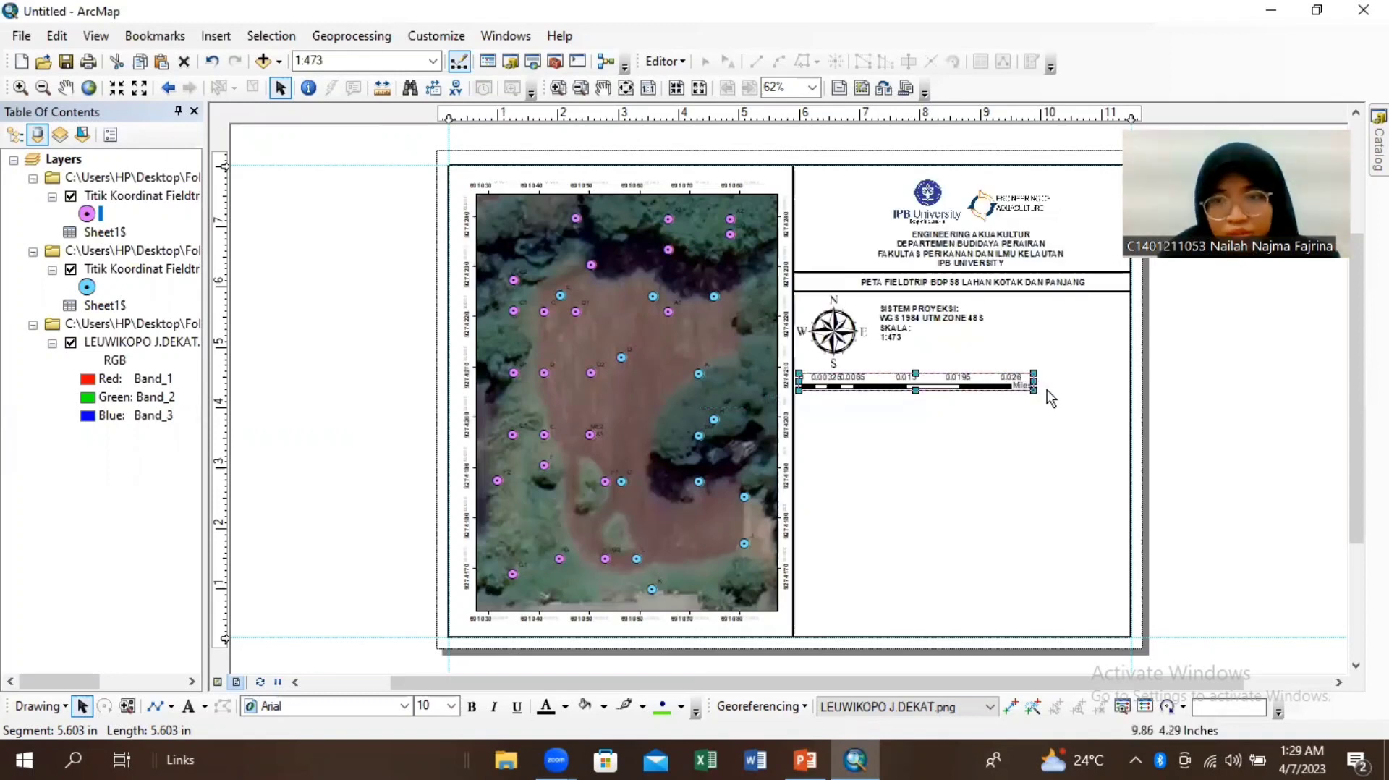
{"action": "left_click_drag", "start_coordinate": [1108, 392], "coordinate": [1118, 392]}
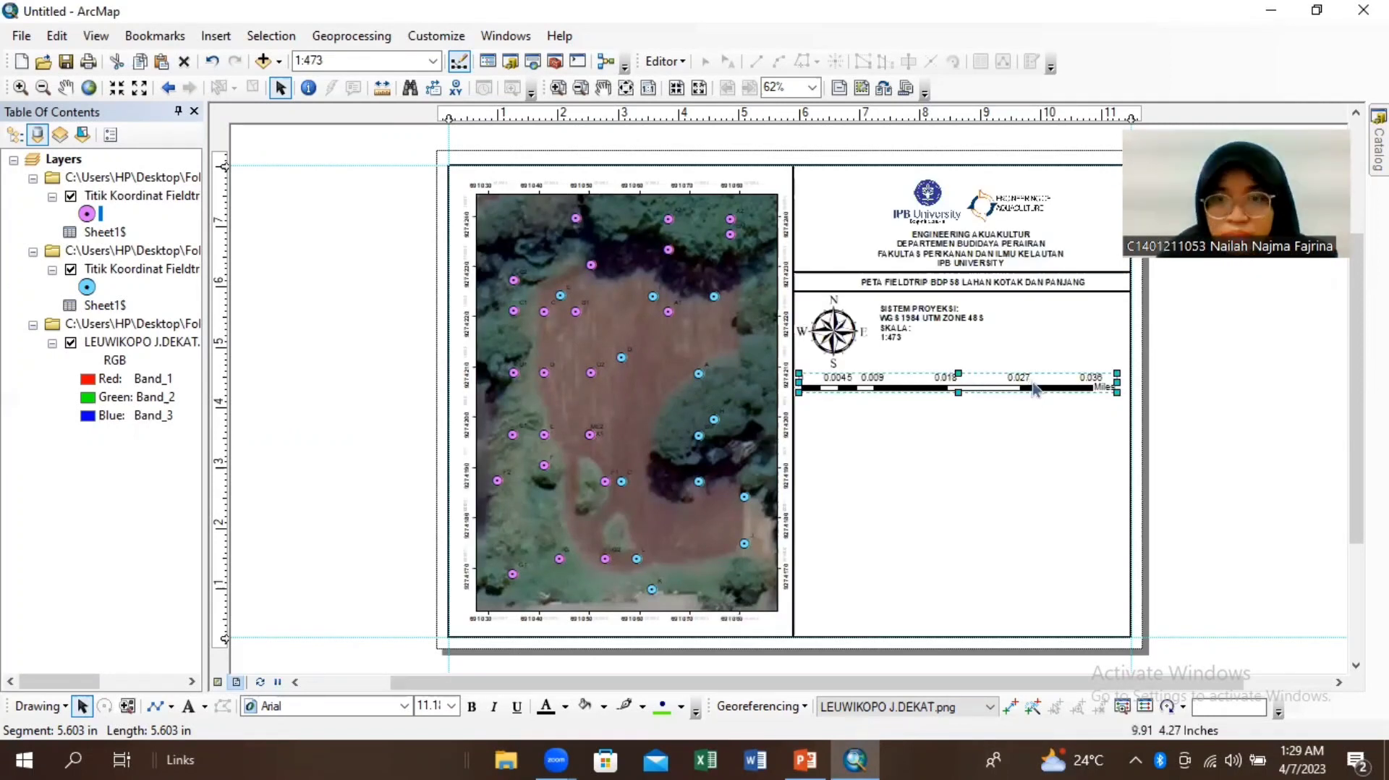
Step: Set the scale bar's division units to Meters and enlarge the bar below the north arrow
{"action": "right_click", "coordinate": [1034, 390]}
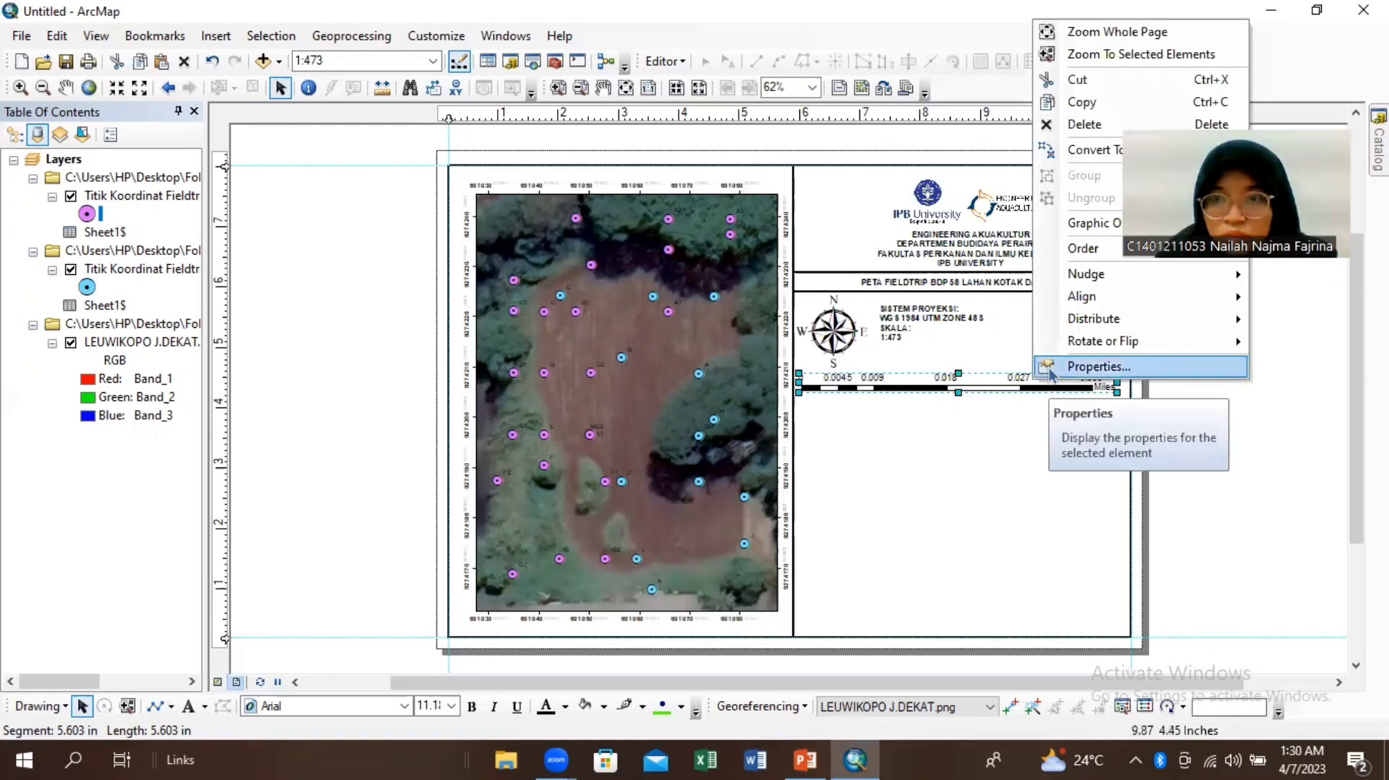
{"action": "left_click", "coordinate": [1047, 365]}
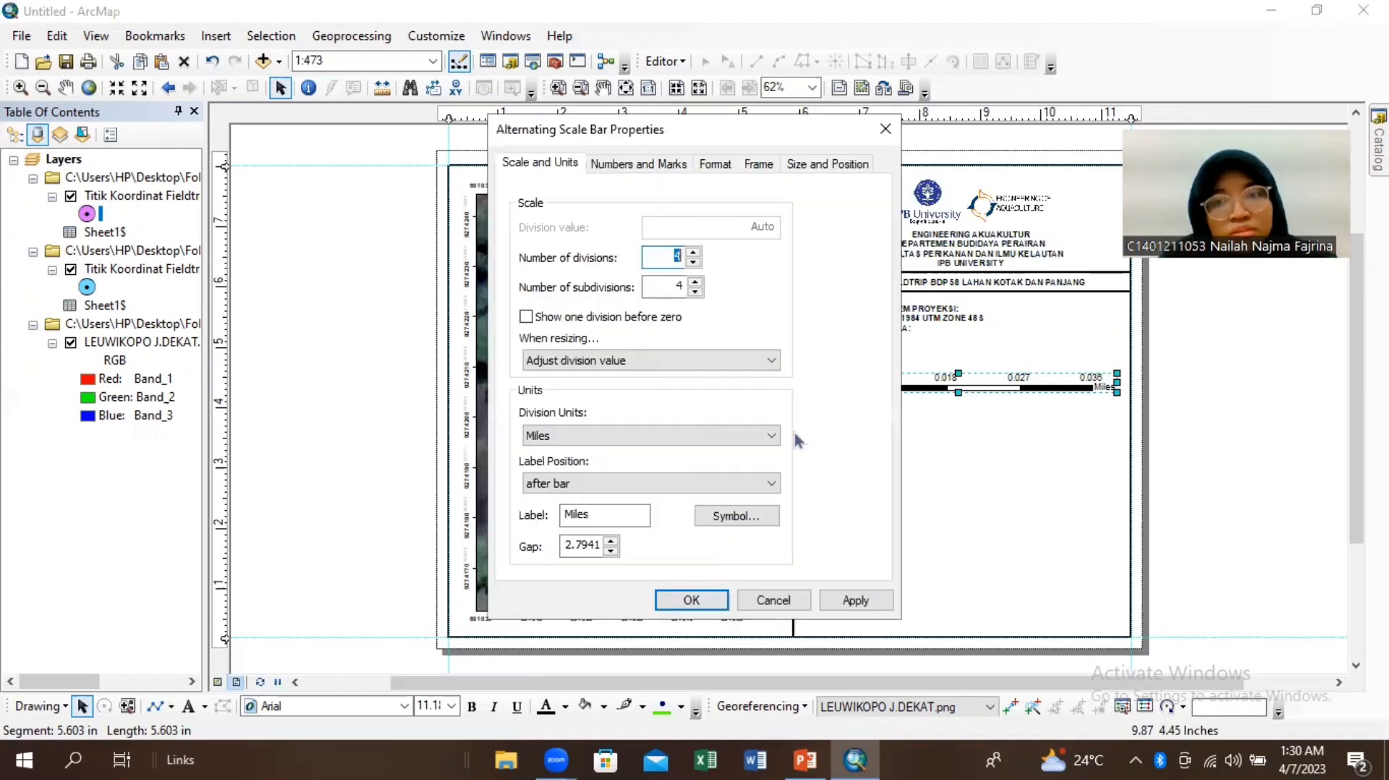
{"action": "left_click", "coordinate": [678, 432]}
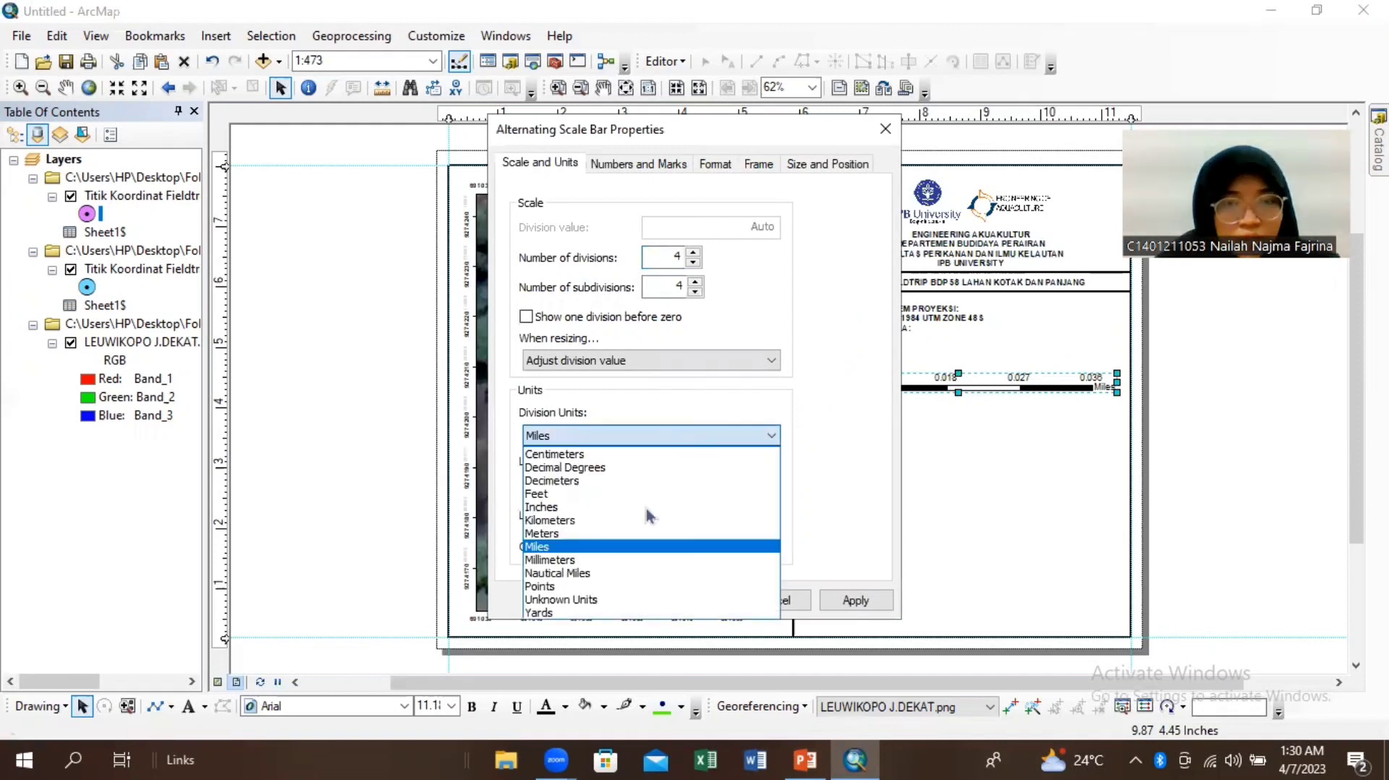
{"action": "key", "text": "Return"}
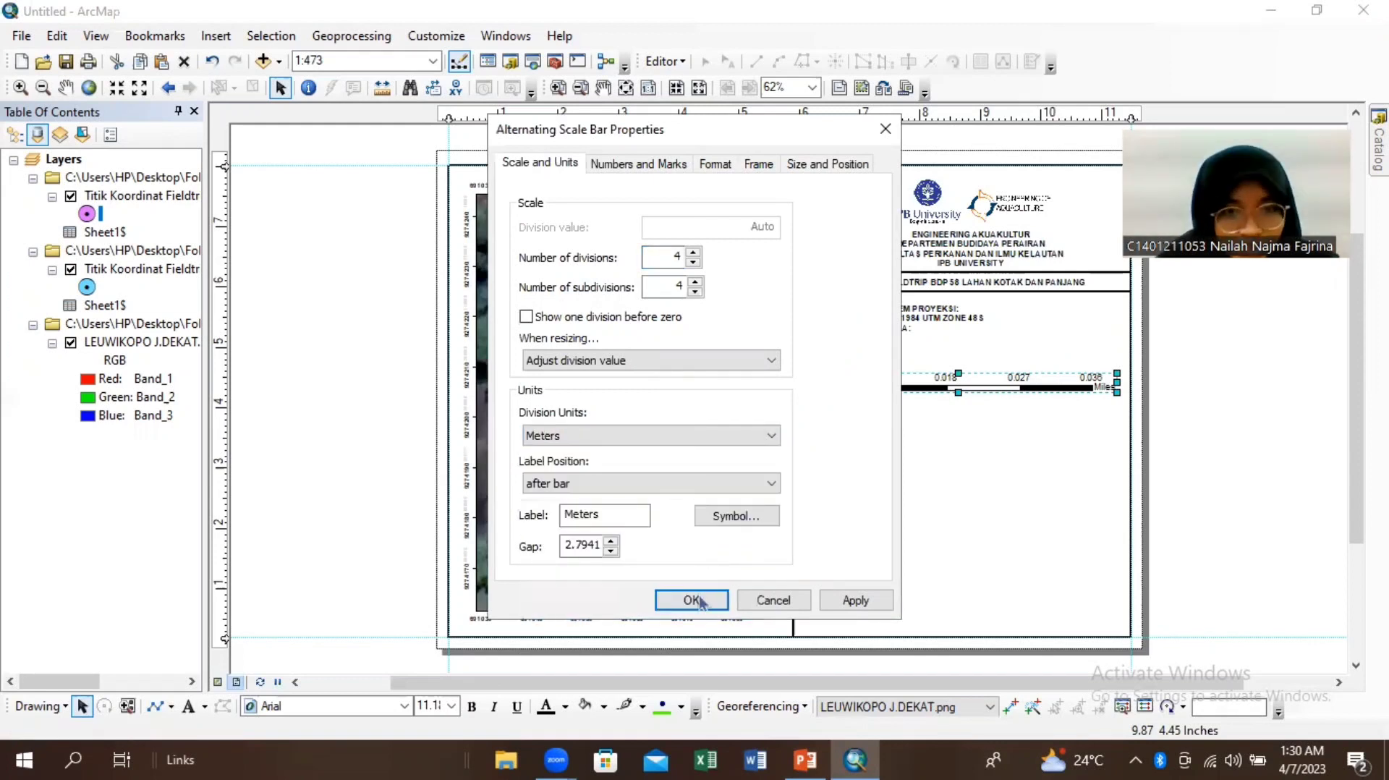
{"action": "left_click", "coordinate": [698, 600]}
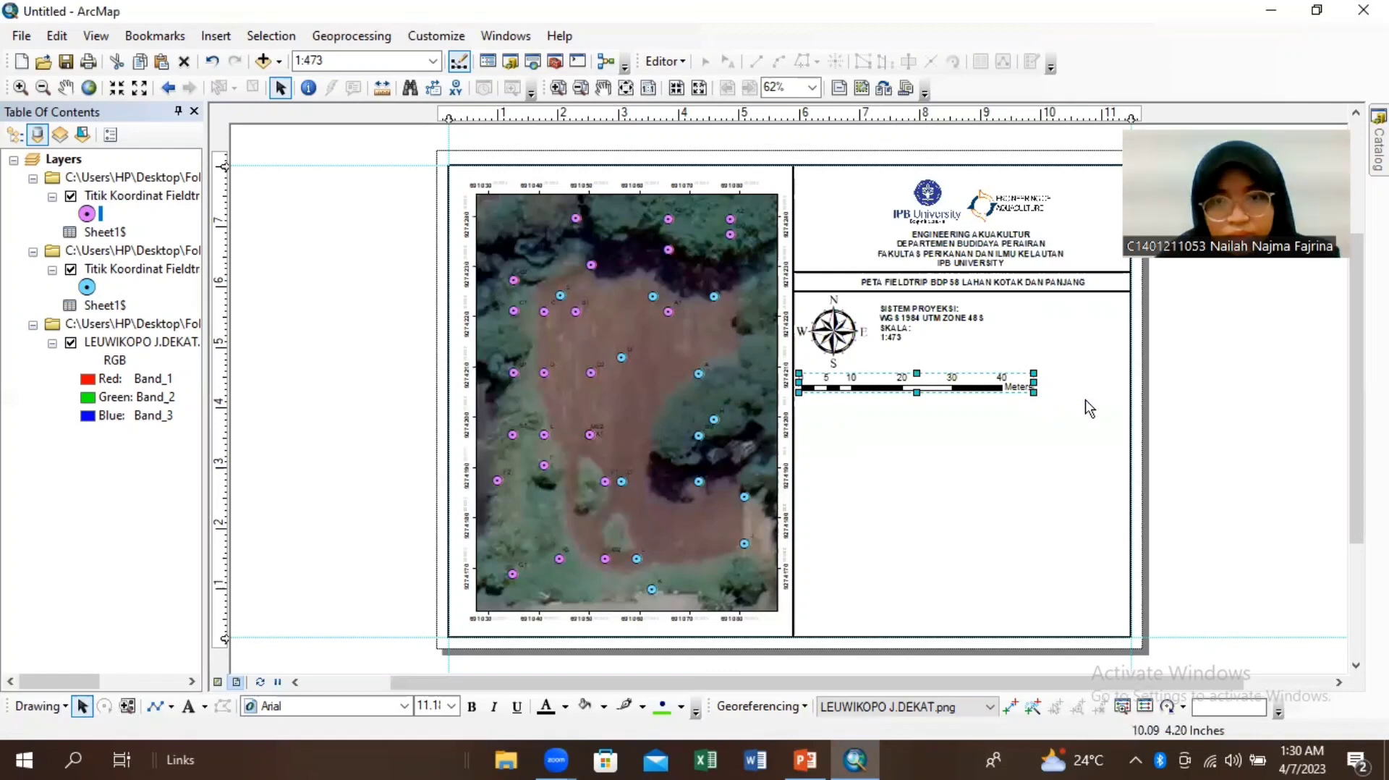
{"action": "left_click_drag", "start_coordinate": [1120, 412], "coordinate": [1117, 403]}
Step: Duplicate the horizontal divider under the map title and place the copy just below the scale bar
{"action": "left_click", "coordinate": [1065, 313]}
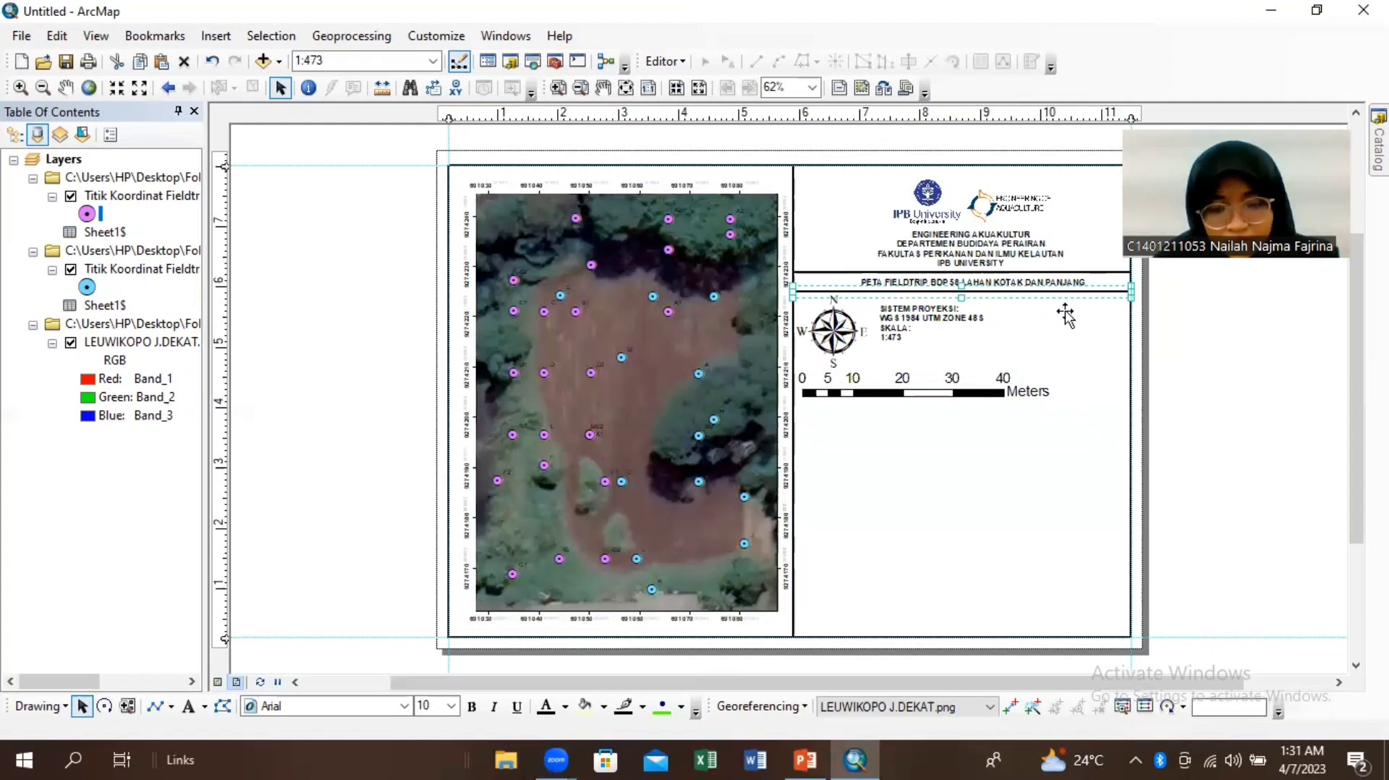
{"action": "key", "text": "ctrl+v"}
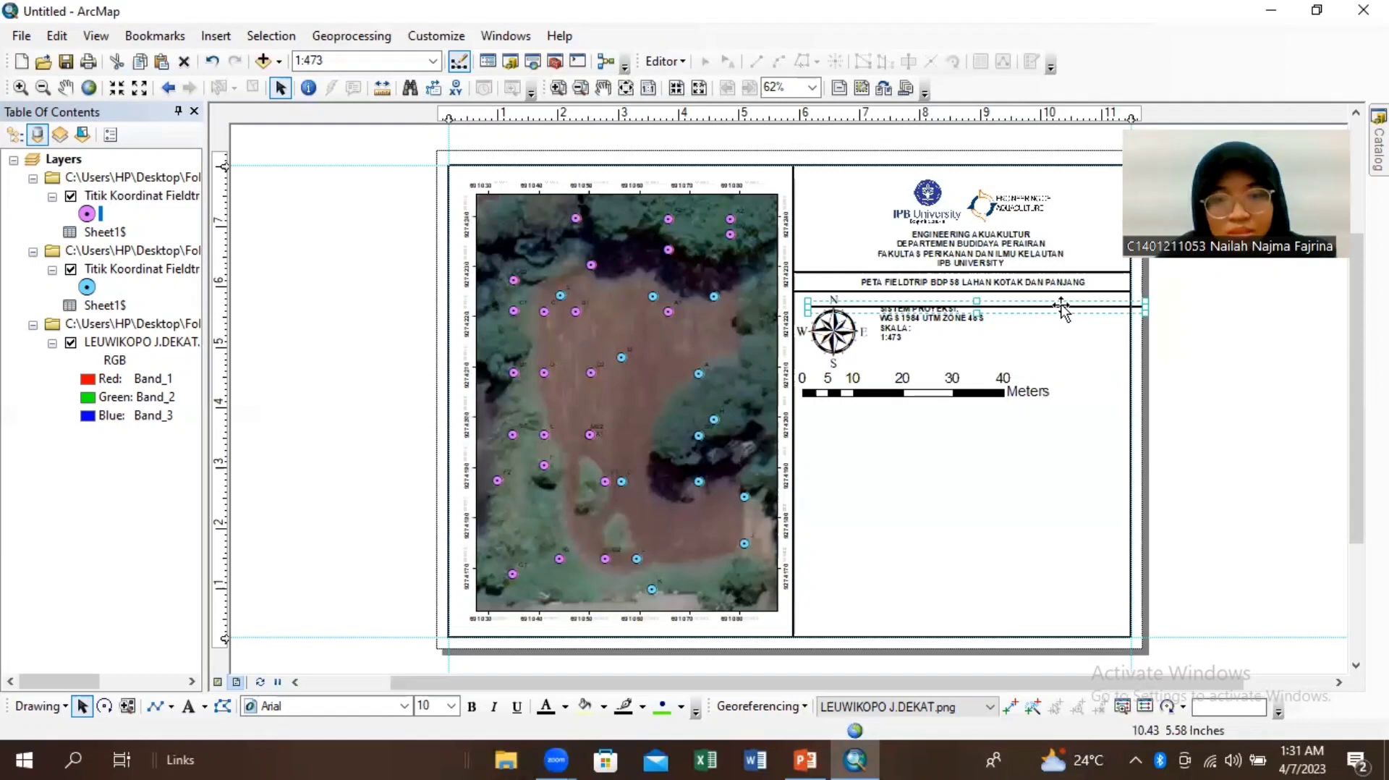
{"action": "mouse_move", "coordinate": [1063, 310]}
{"action": "left_mouse_down"}
{"action": "mouse_move", "coordinate": [1051, 431]}
{"action": "mouse_move", "coordinate": [1048, 409]}
{"action": "left_mouse_up"}
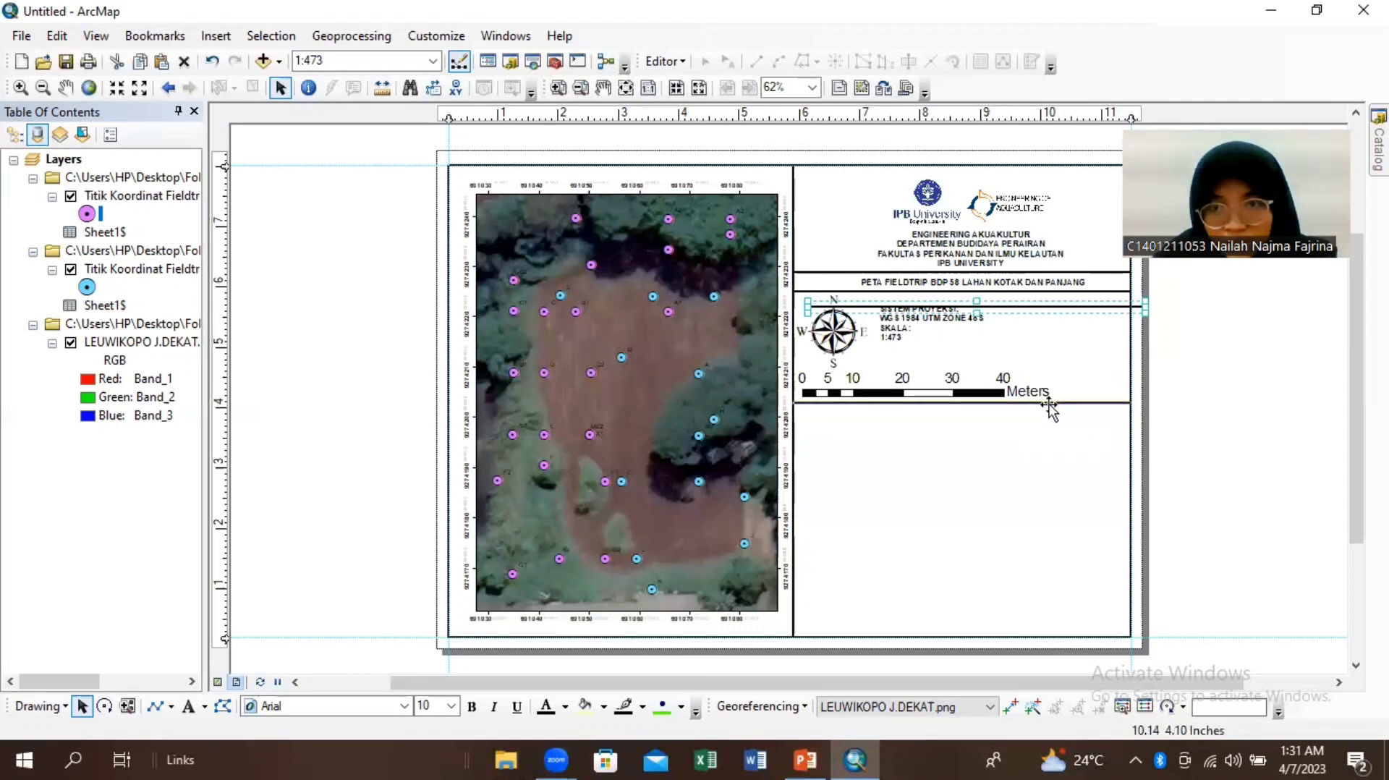
Step: Start a legend containing only the two Titik Koordinat Fieldtrip layers, removing LEUWIKOPO J.DEKAT.png from its items, and proceed to the title settings
{"action": "left_click", "coordinate": [221, 39]}
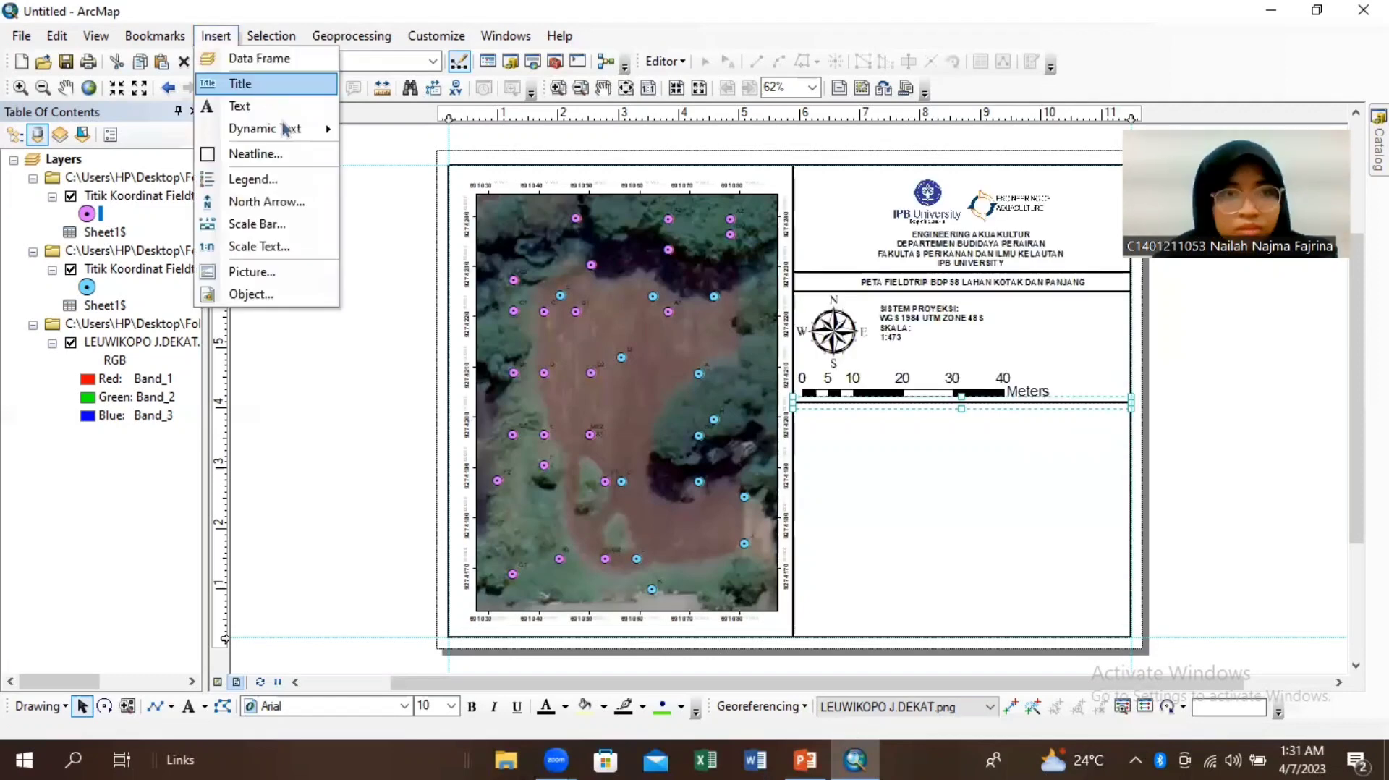
{"action": "left_click", "coordinate": [282, 179]}
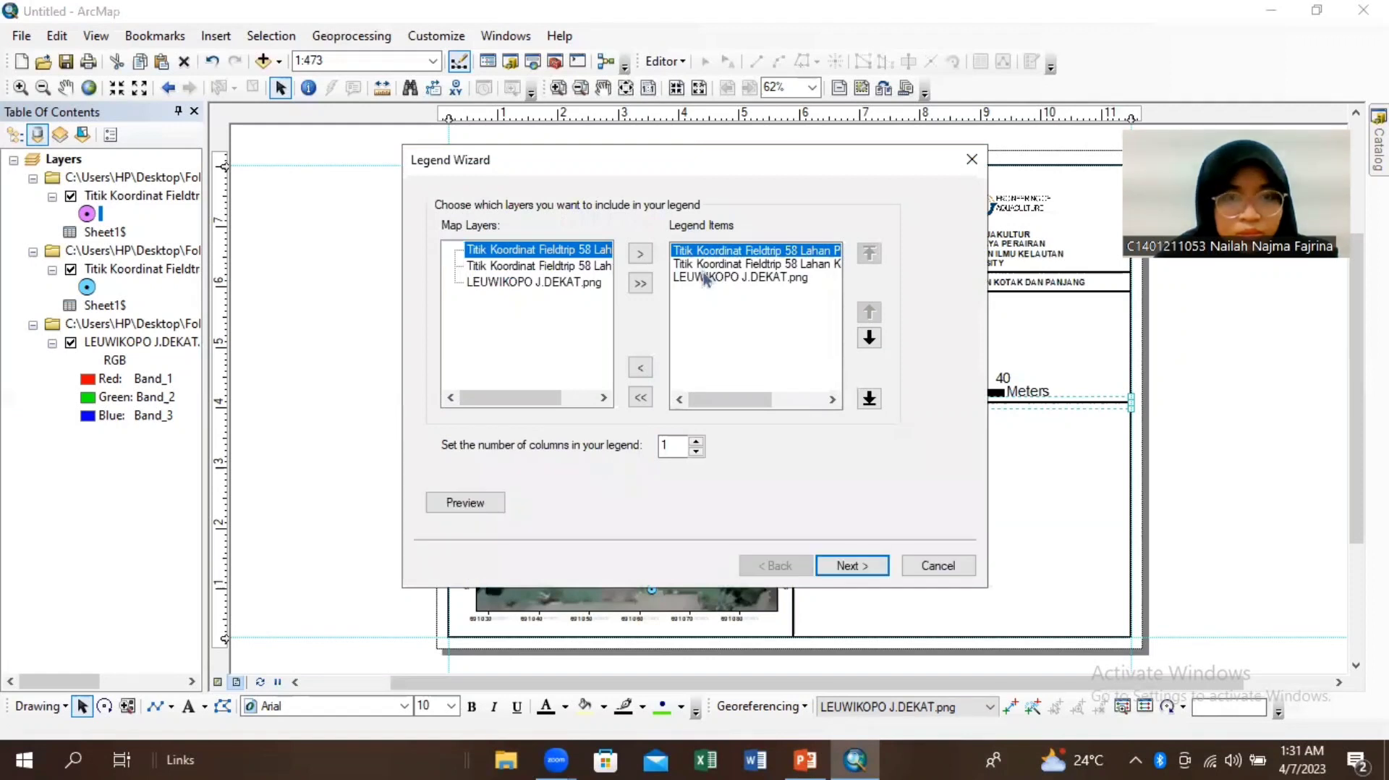
{"action": "left_click", "coordinate": [706, 278]}
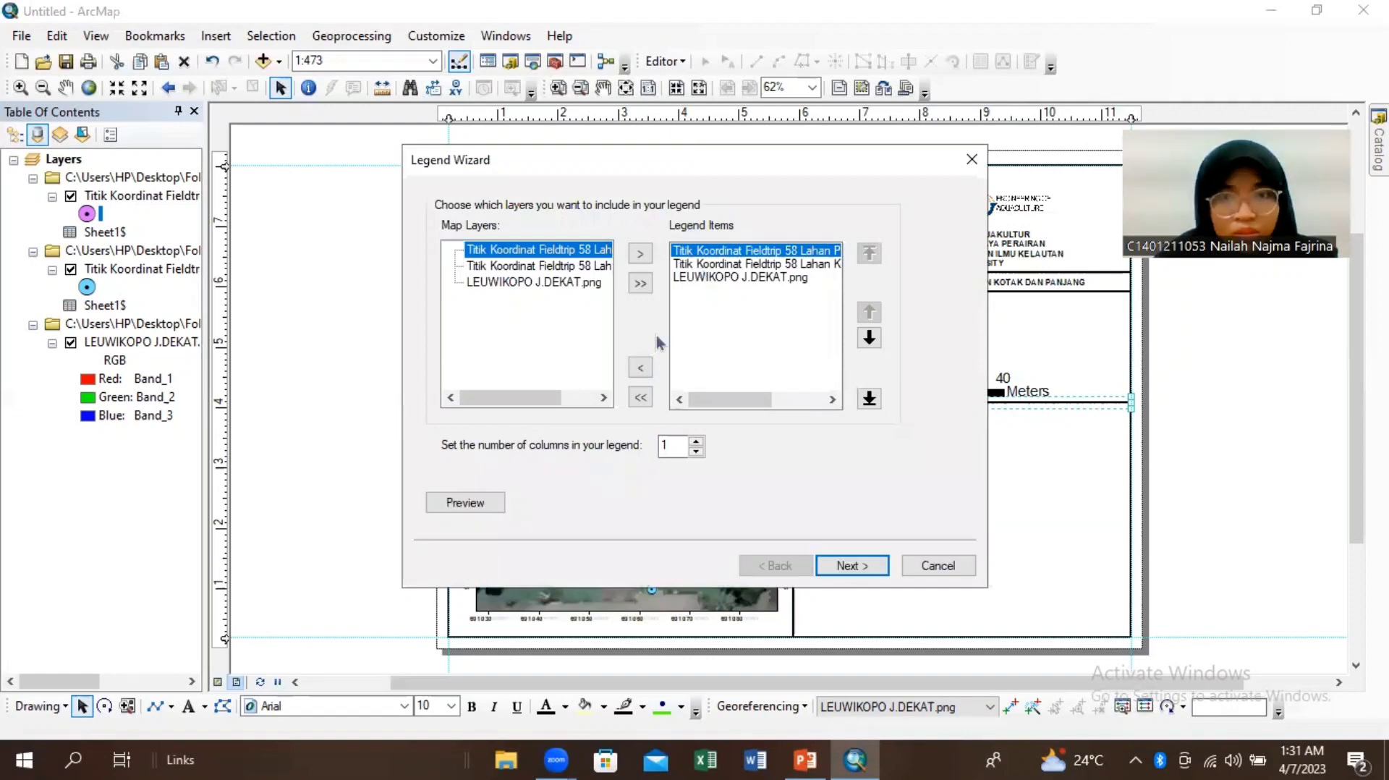
{"action": "left_click", "coordinate": [640, 369]}
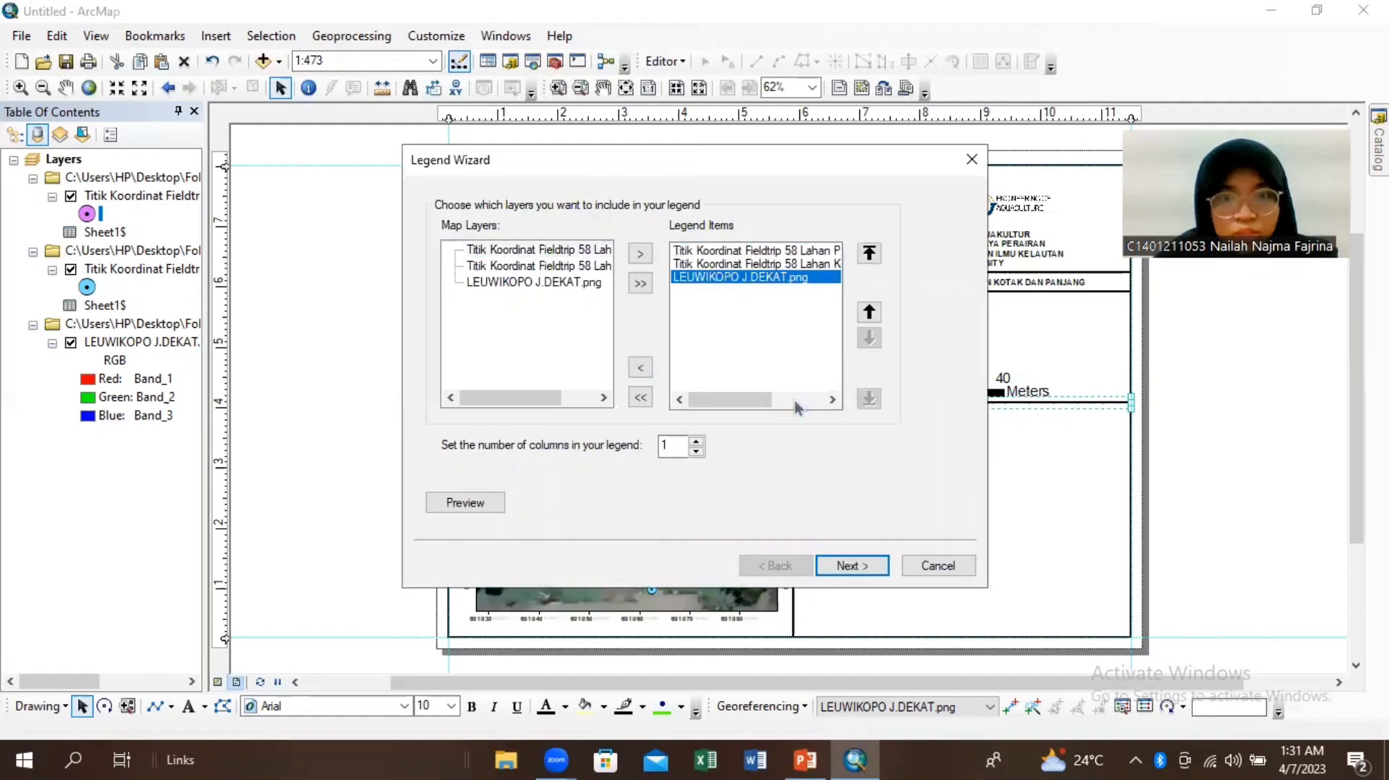
{"action": "left_click", "coordinate": [873, 566]}
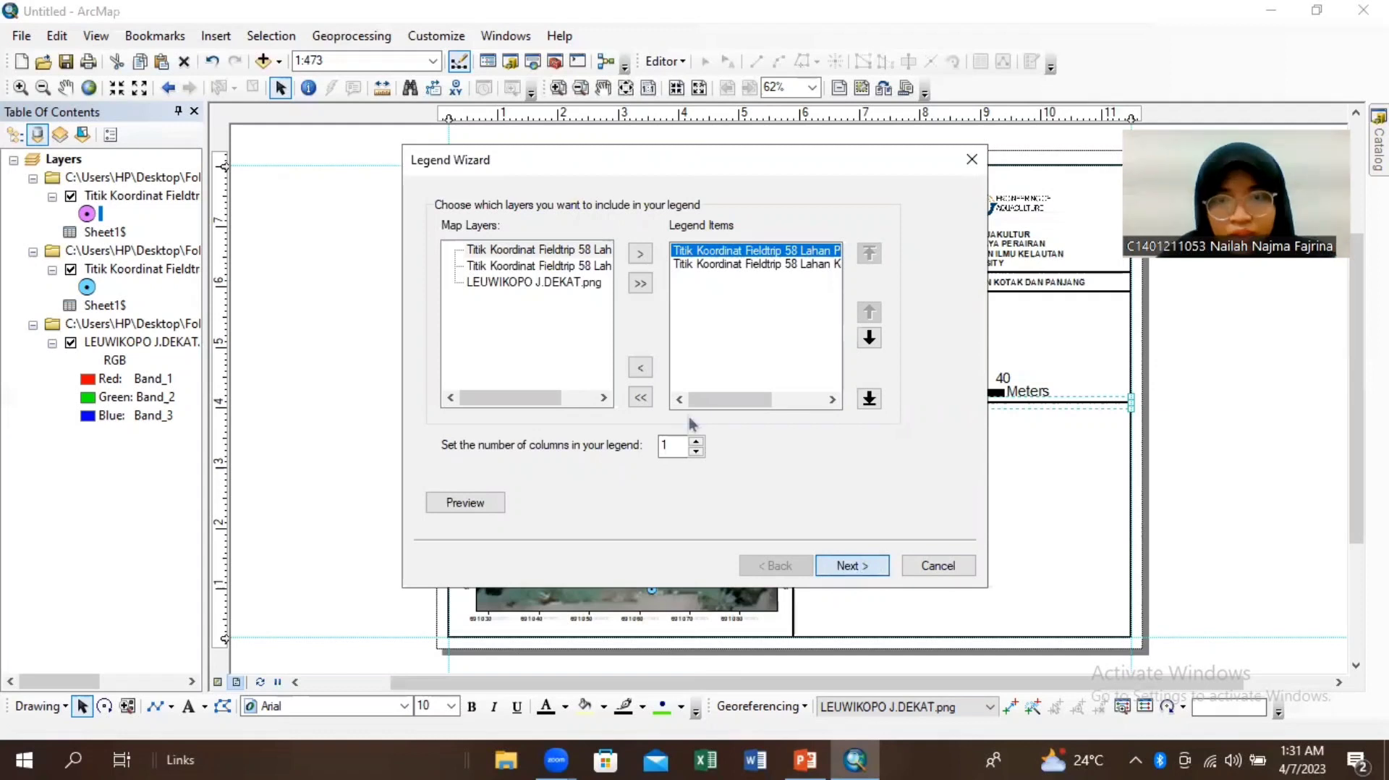
{"action": "left_click", "coordinate": [863, 565]}
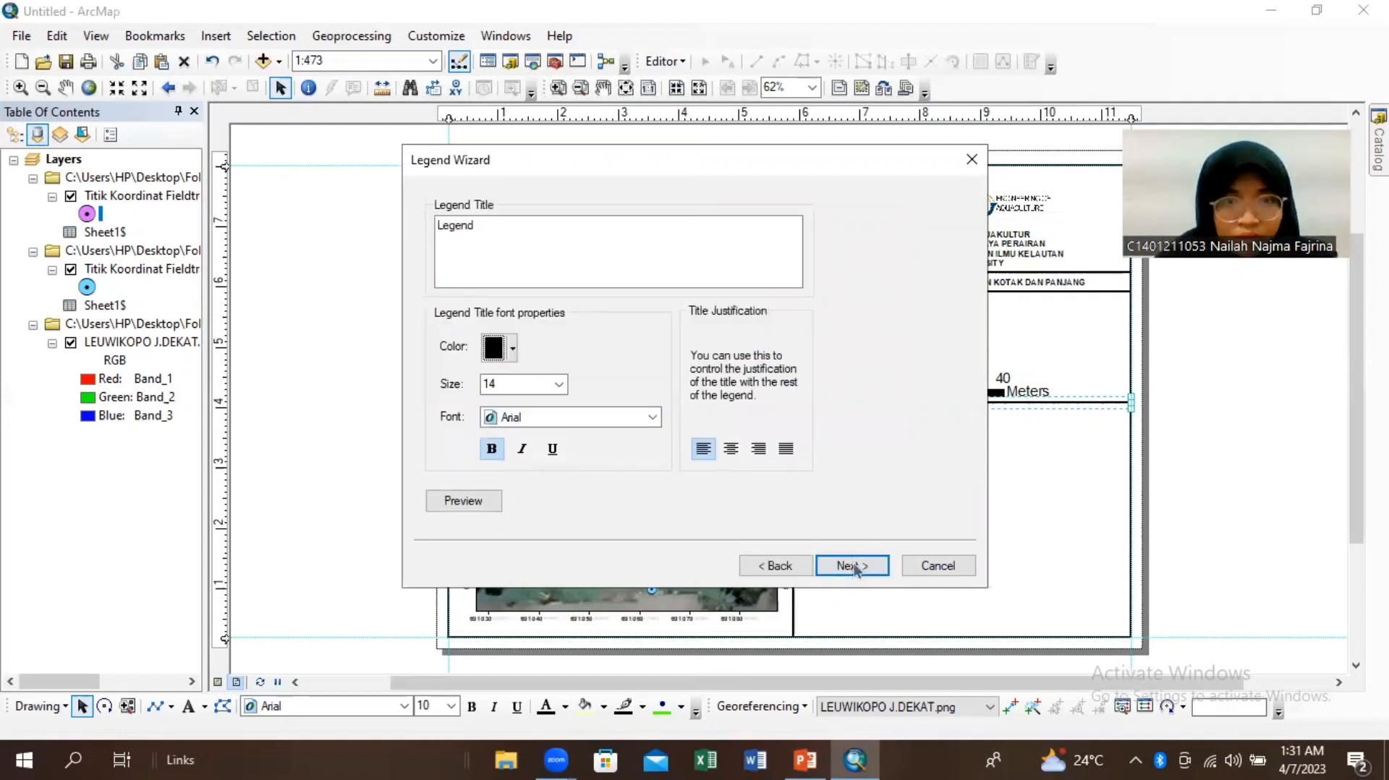
Step: Set the legend title to Legenda
{"action": "left_click", "coordinate": [503, 222]}
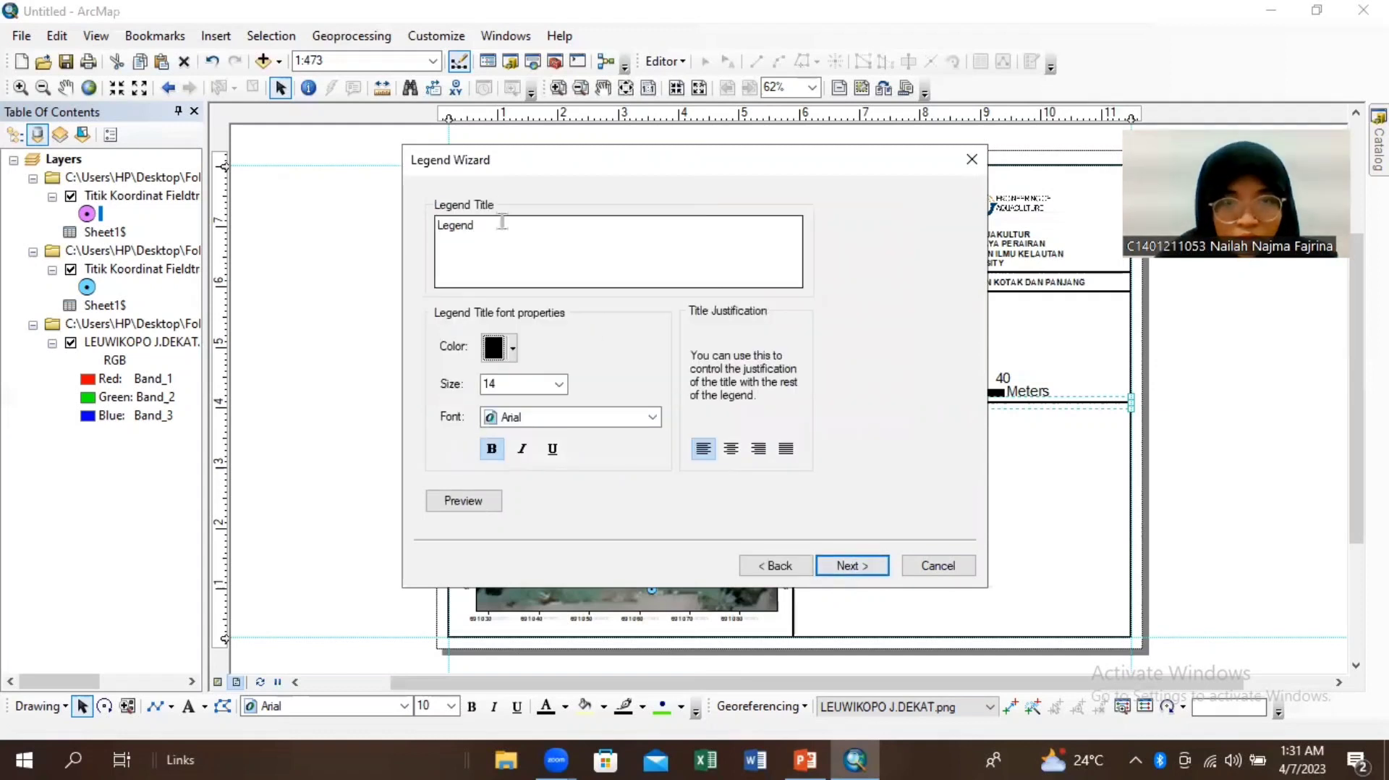
{"action": "type", "text": "A"}
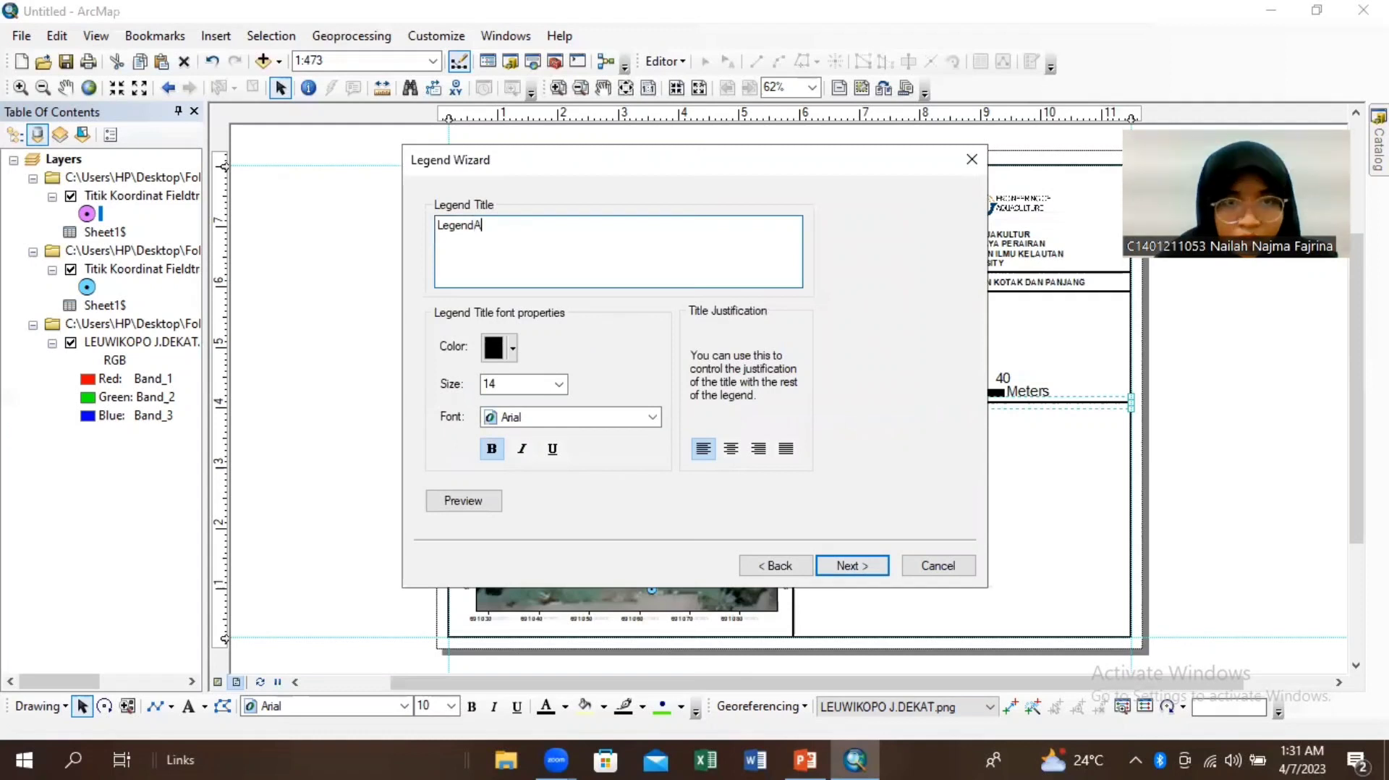
{"action": "key", "text": "BackSpace"}
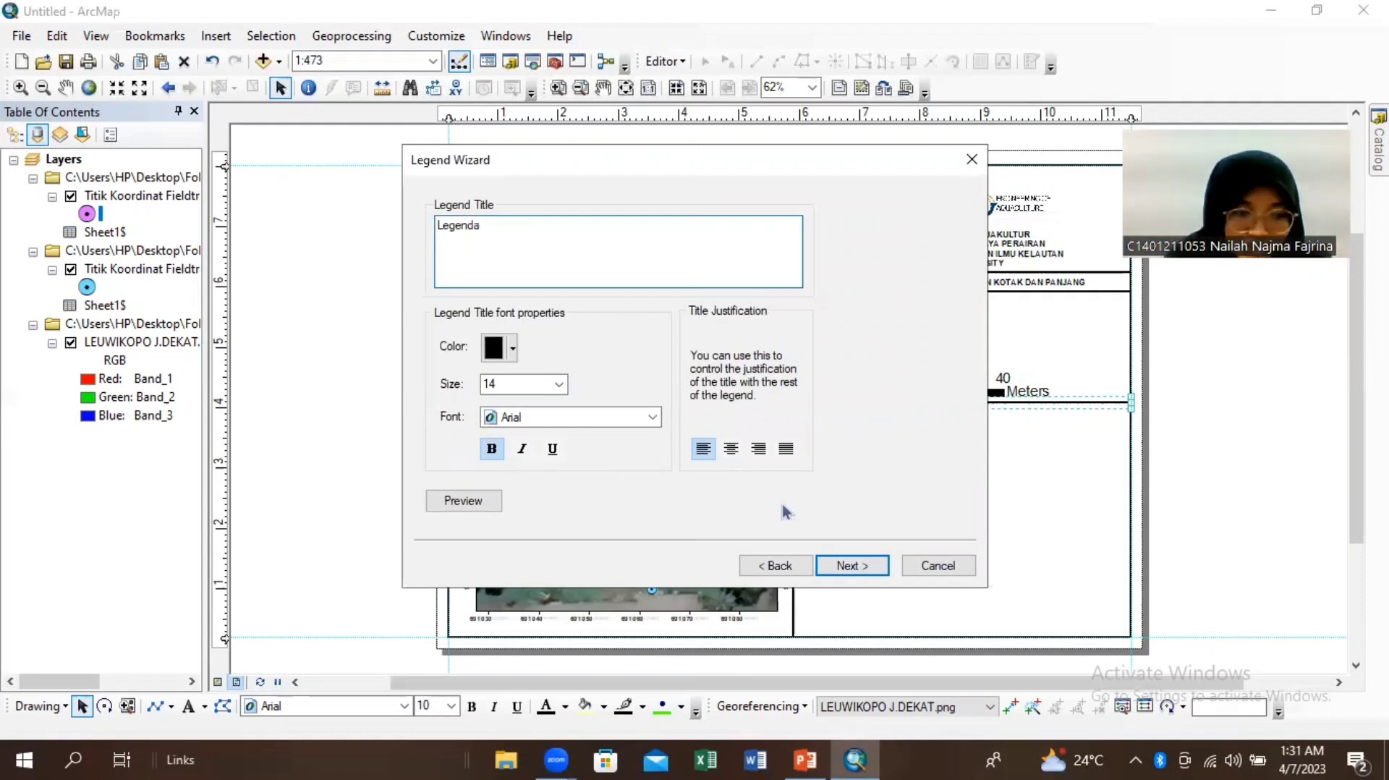
Step: Finish the legend with no border or background and default spacing, and place it directly below the divider under the scale bar
{"action": "left_click", "coordinate": [851, 570]}
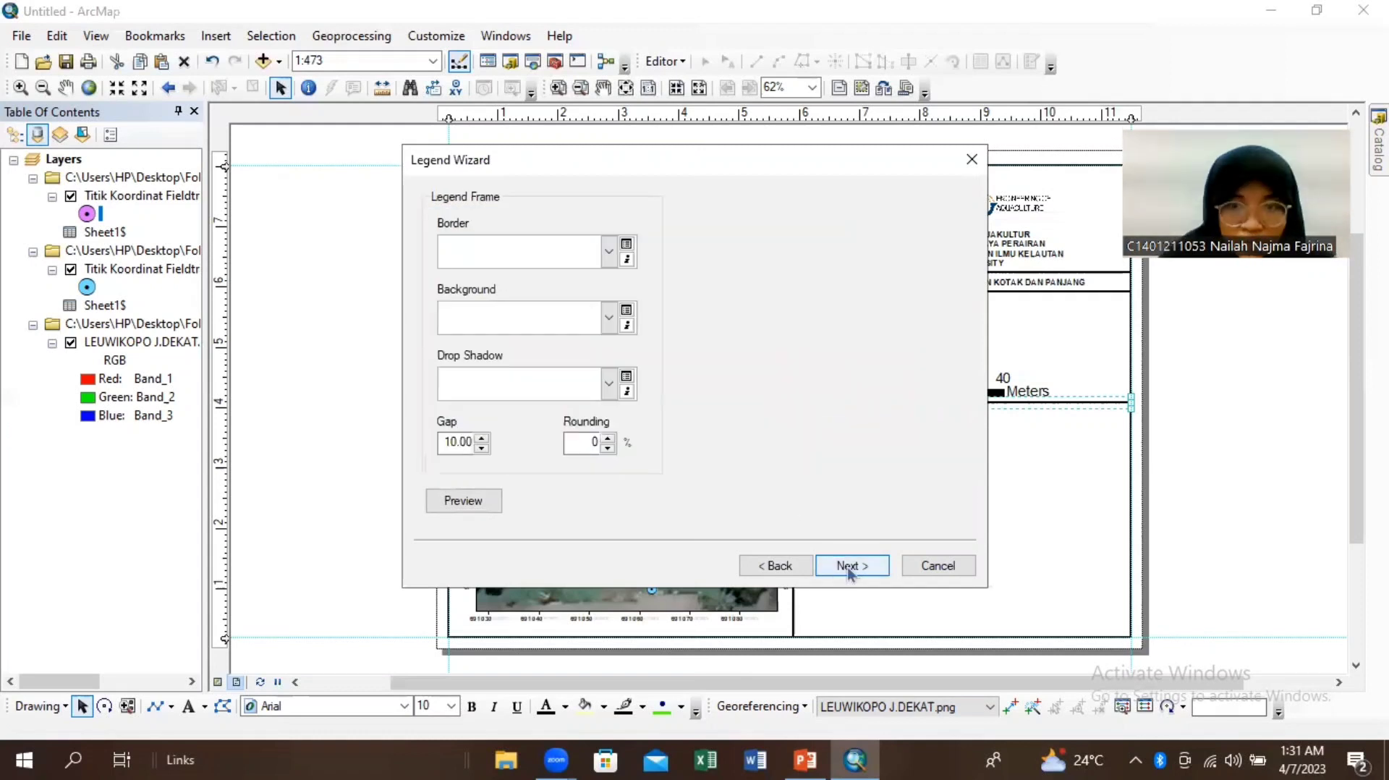
{"action": "left_click", "coordinate": [851, 568]}
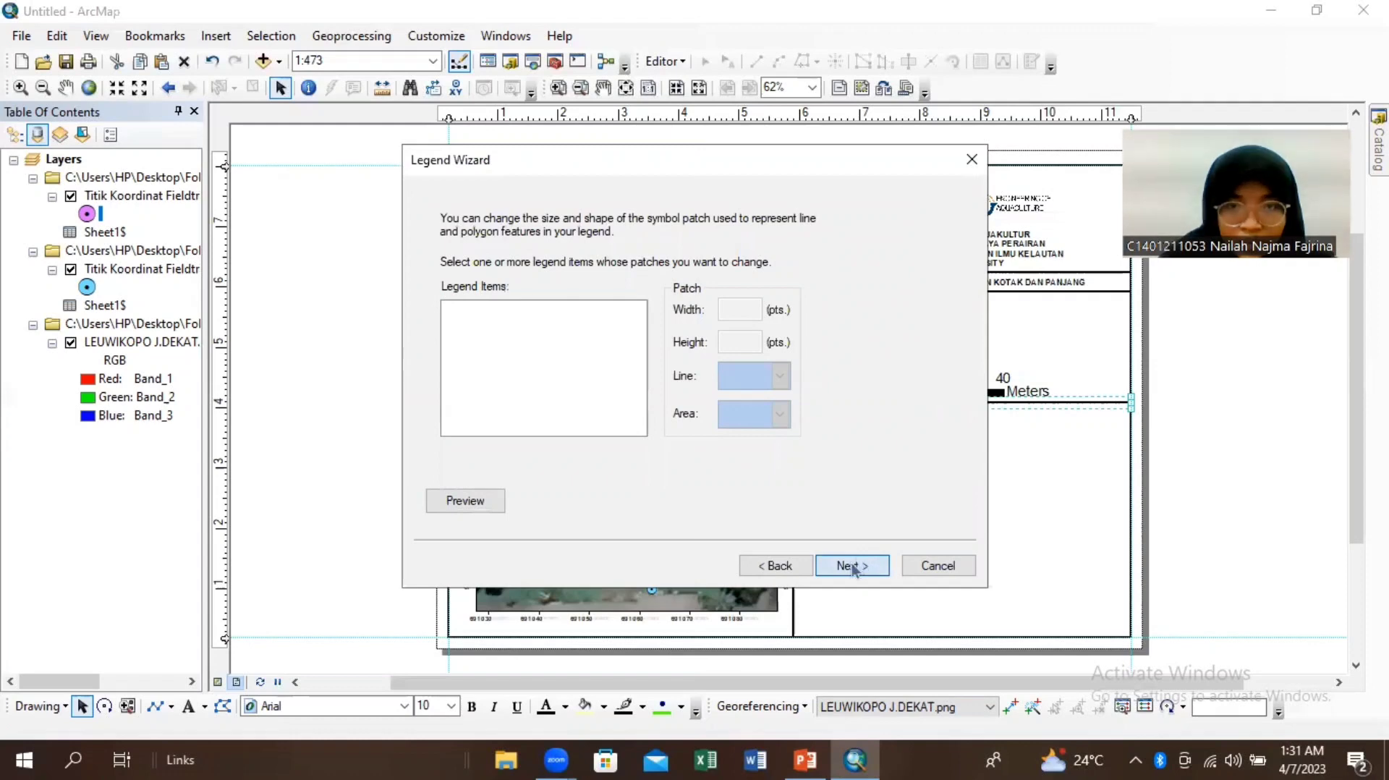
{"action": "left_click", "coordinate": [853, 567]}
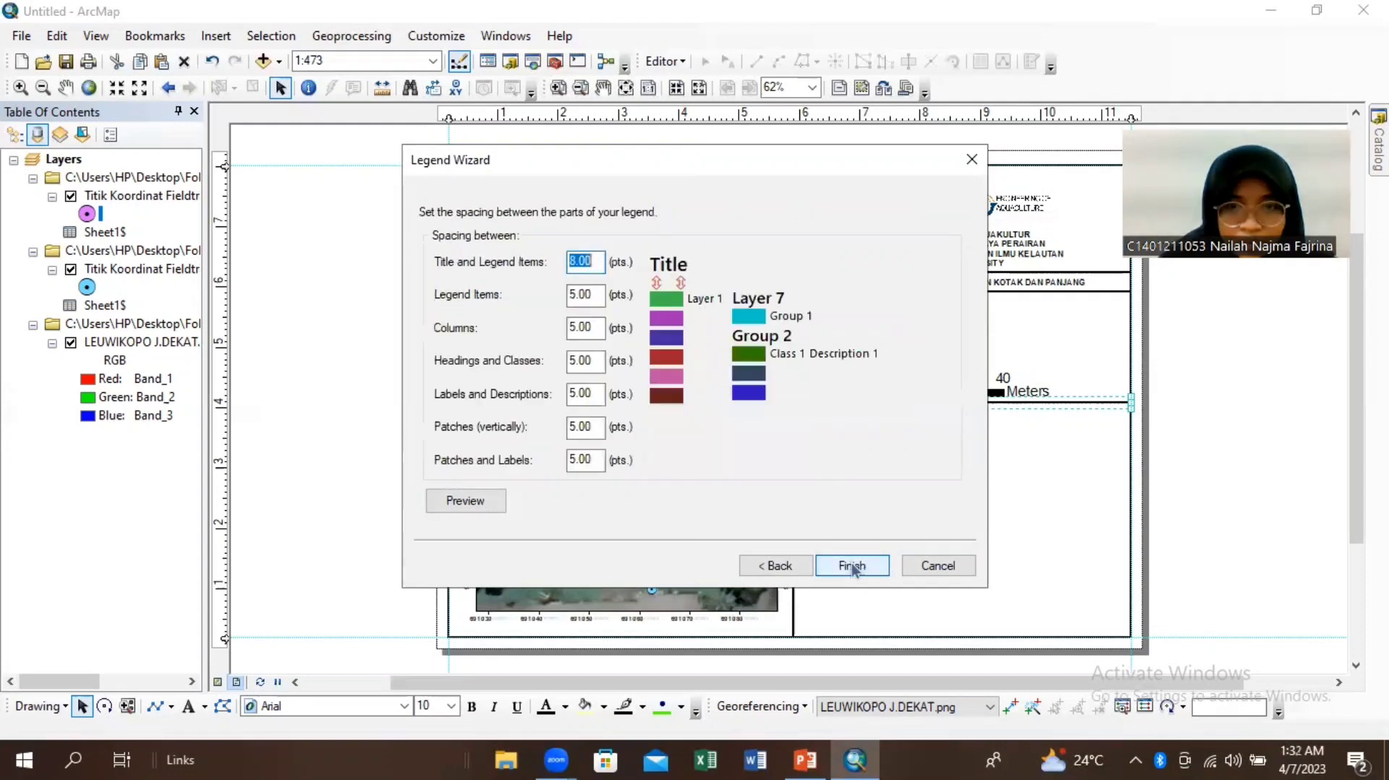
{"action": "left_click", "coordinate": [853, 567]}
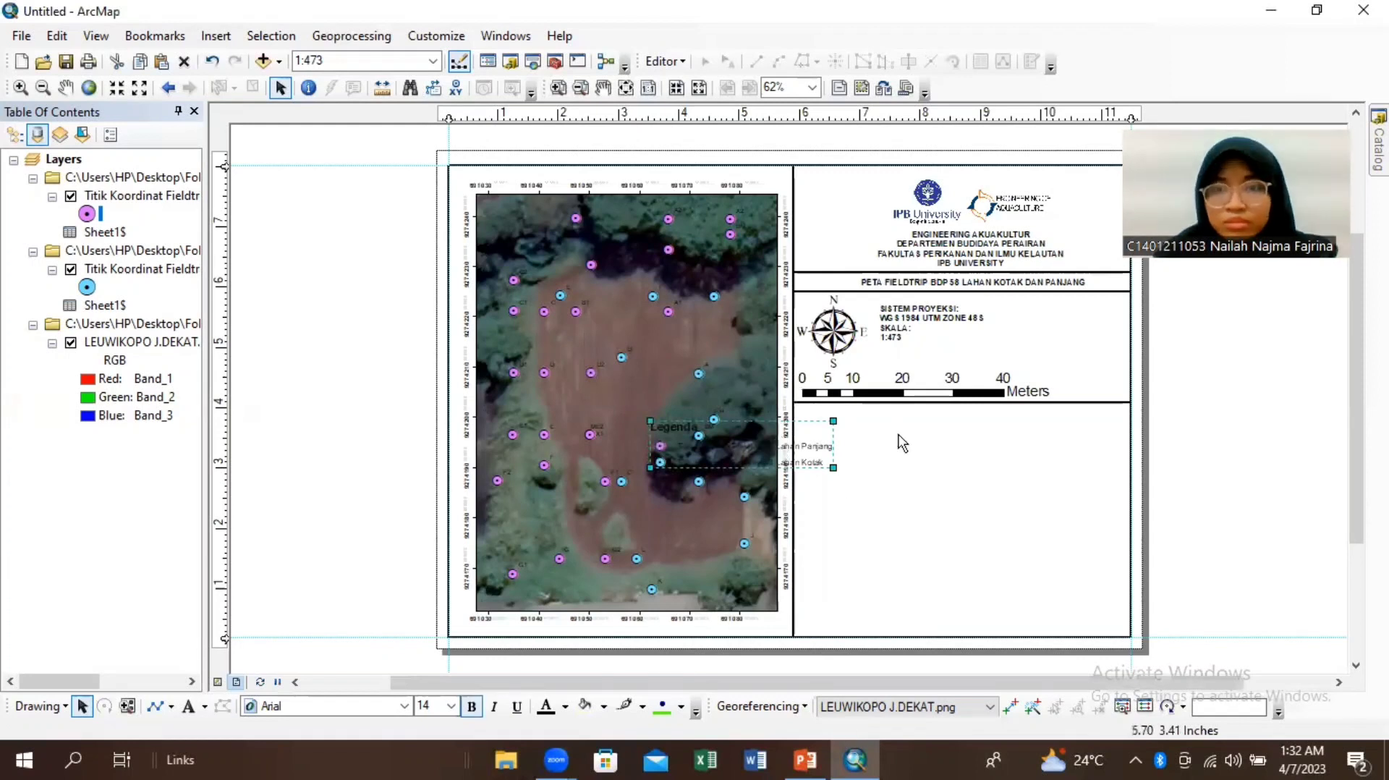
{"action": "left_click_drag", "start_coordinate": [917, 430], "coordinate": [923, 427]}
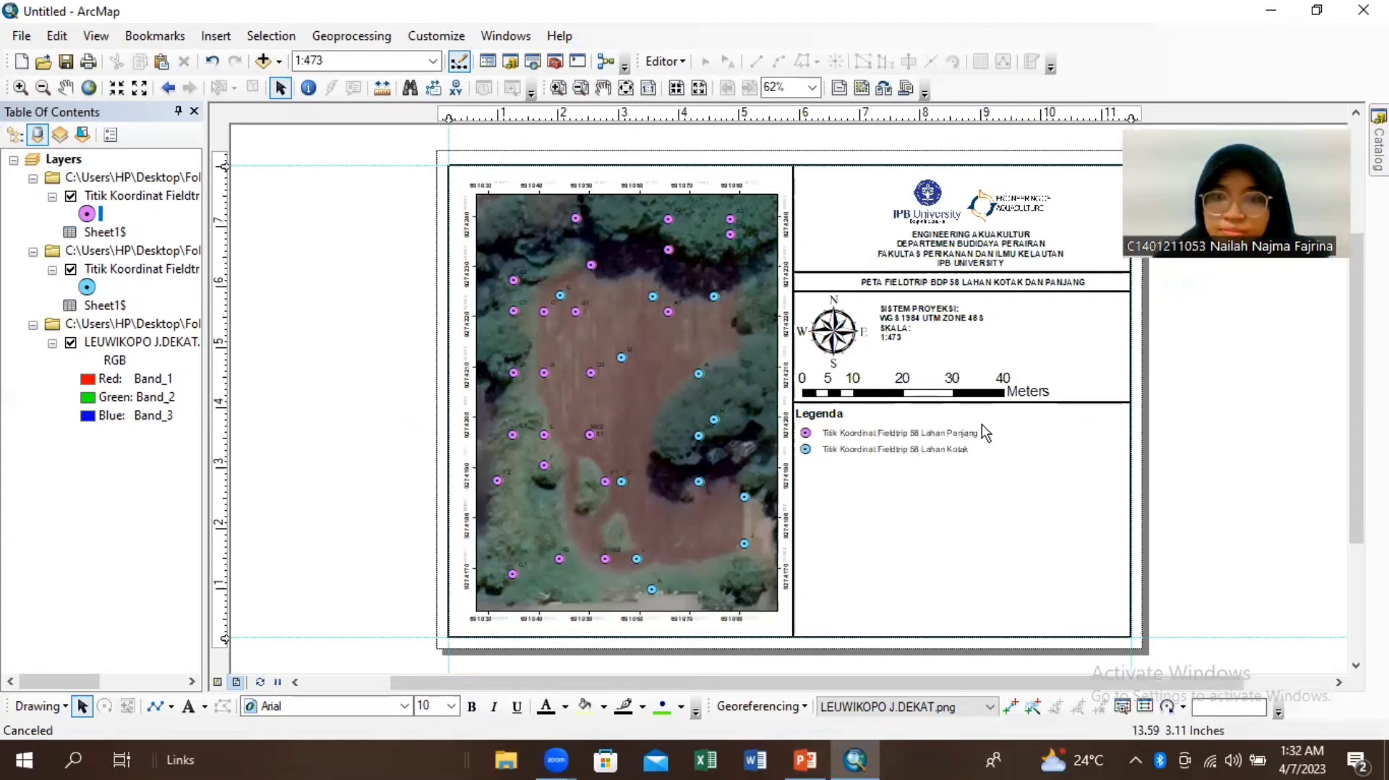
Step: Duplicate the horizontal divider to just below the legend and insert the distant-view Leuwikopo picture beneath it
{"action": "left_click", "coordinate": [1016, 403]}
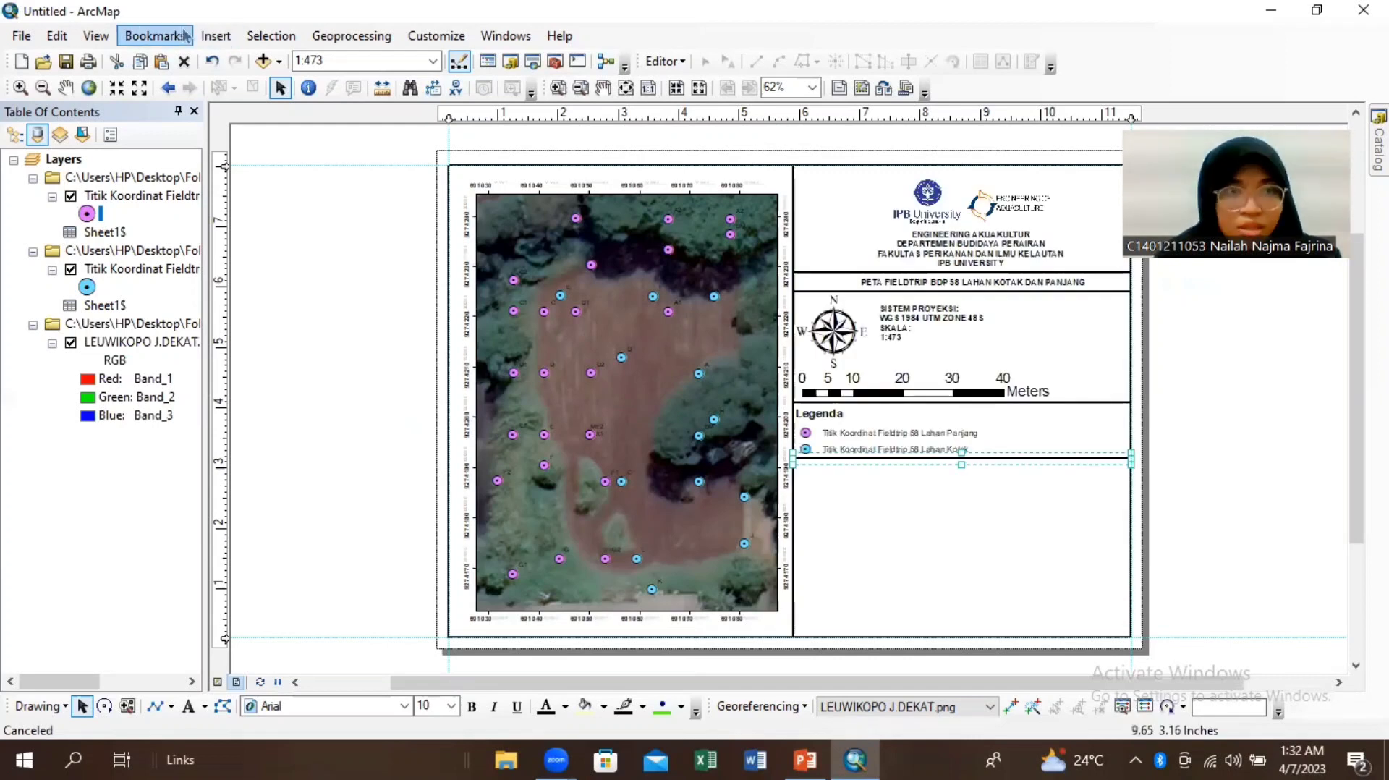
{"action": "left_click", "coordinate": [210, 36]}
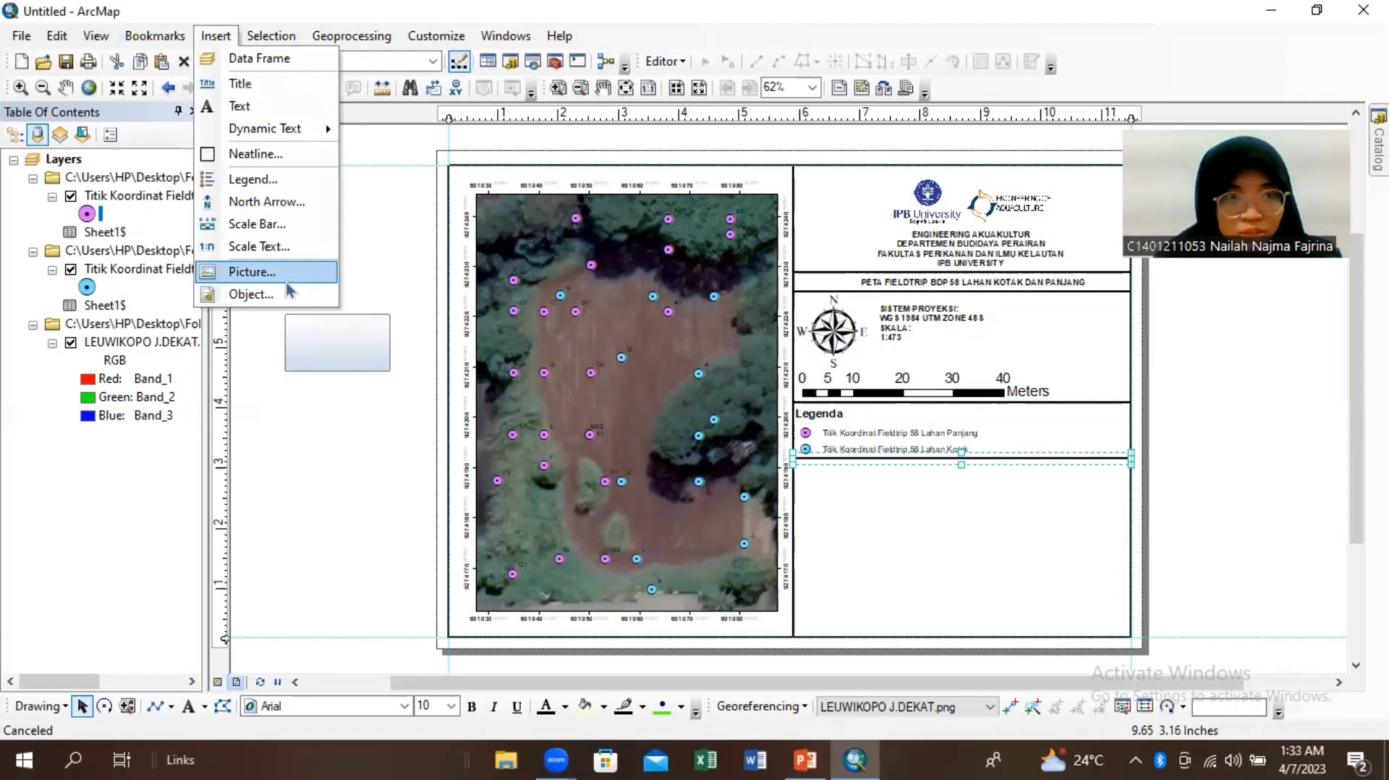
{"action": "left_click", "coordinate": [285, 281]}
{"action": "double_click", "coordinate": [678, 288]}
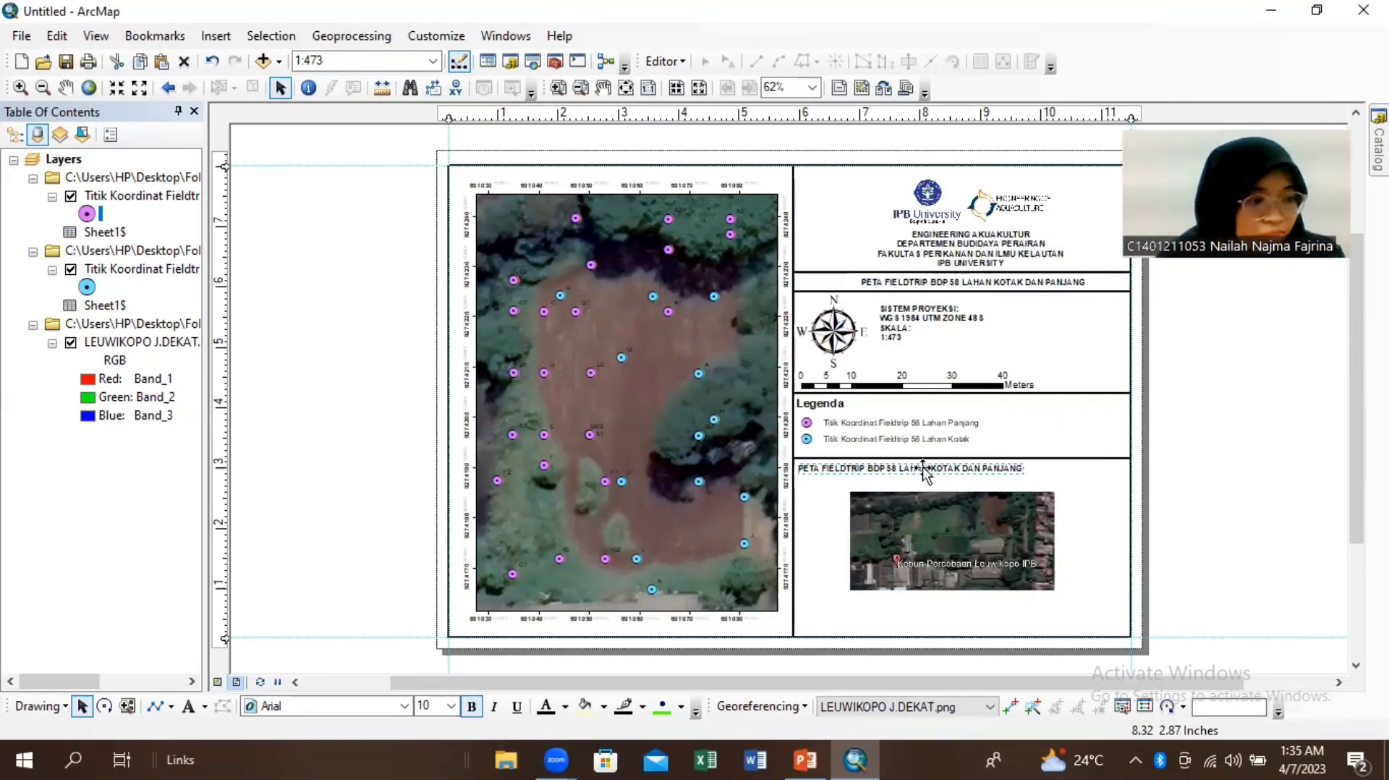
Step: Change the copied title above the overview picture to PETA INDEKS and shift the lower divider to just below the SUMBER text
{"action": "left_click", "coordinate": [839, 482]}
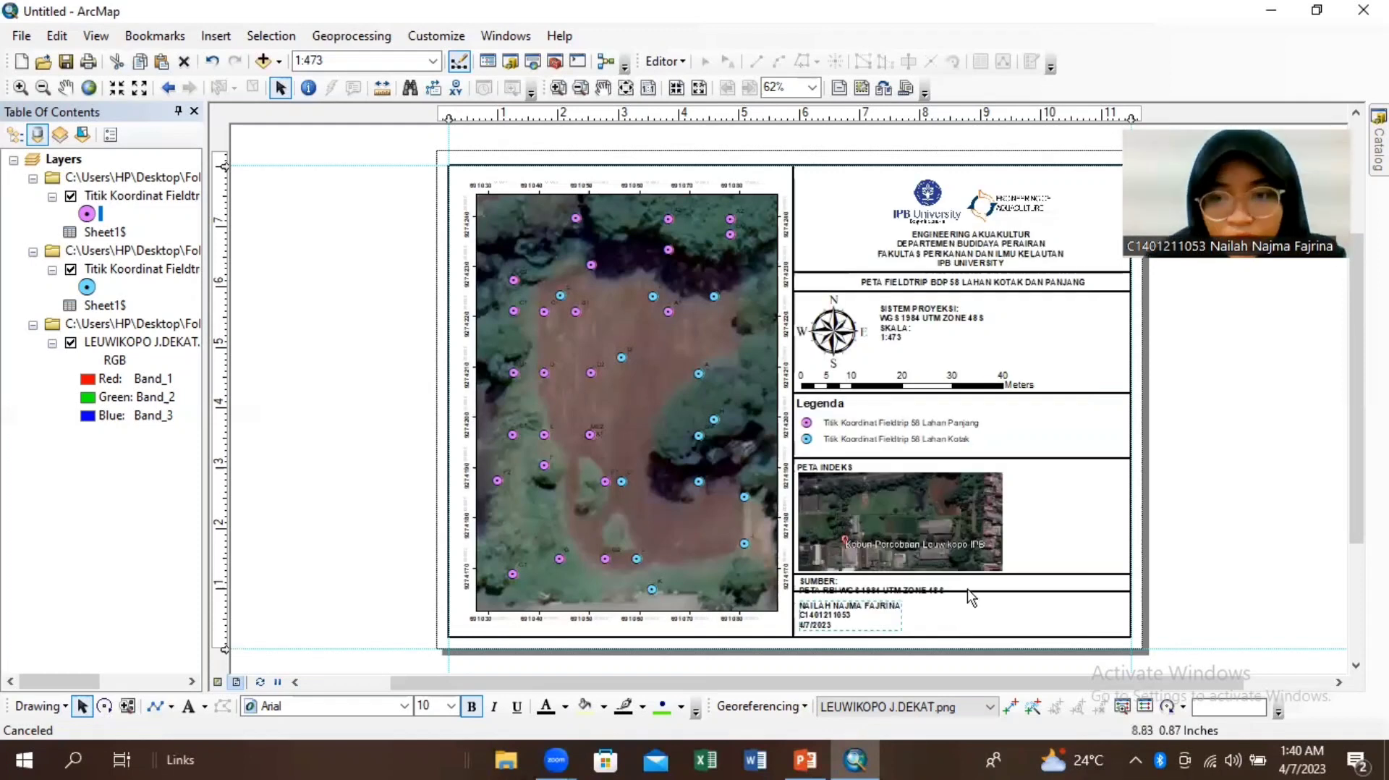
{"action": "left_click", "coordinate": [966, 589]}
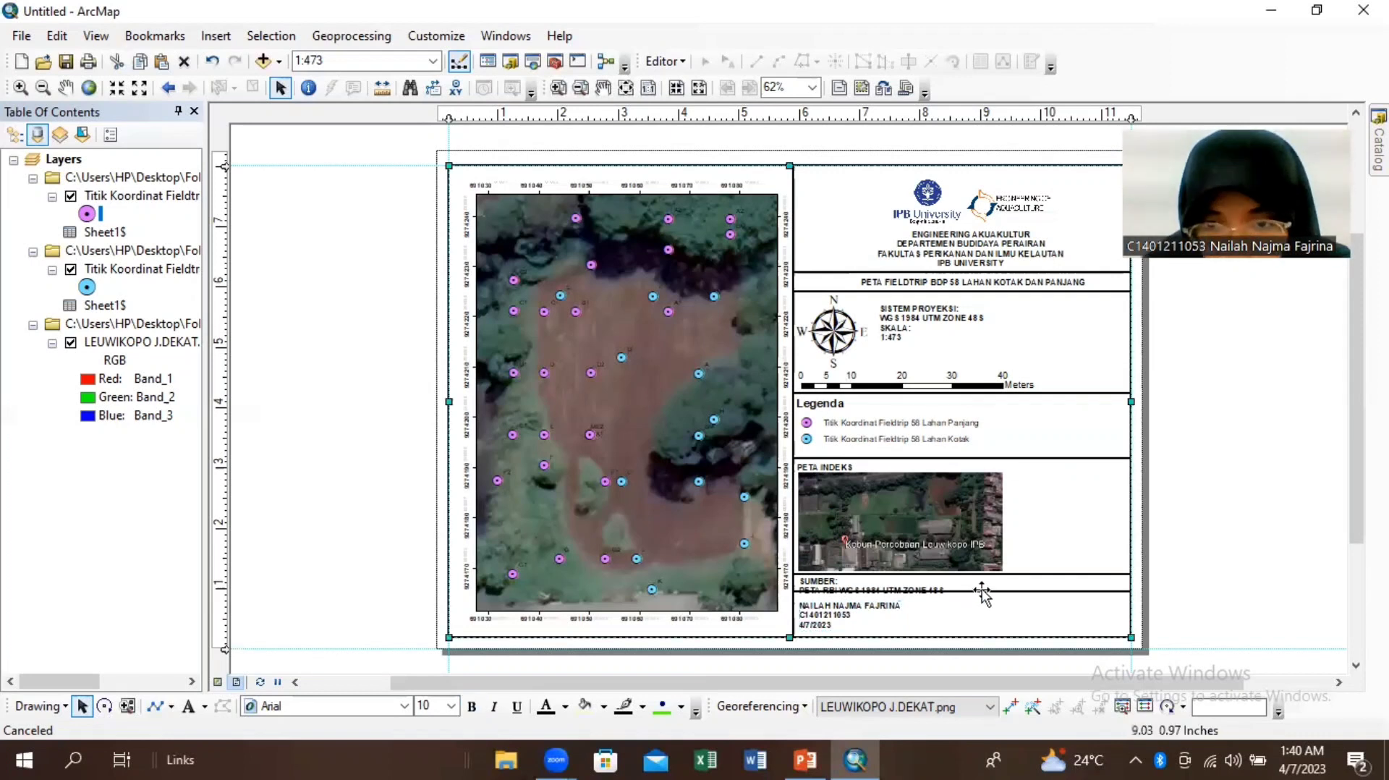
{"action": "left_click", "coordinate": [983, 592]}
{"action": "left_click_drag", "start_coordinate": [981, 596], "coordinate": [981, 597]}
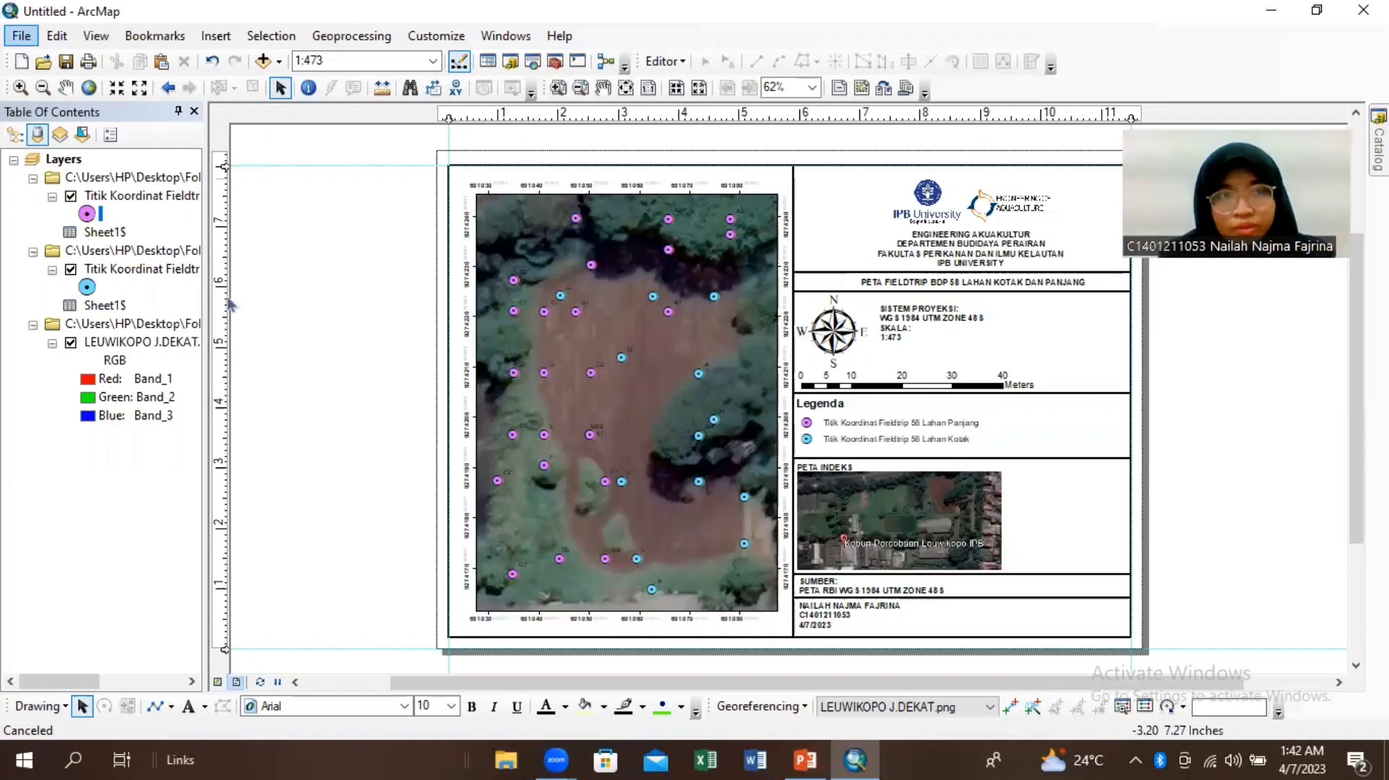
Step: Export the layout to TAKE VID KE-2 as a 100 dpi PNG named with the group, student's ID, full name and class, and open the exported image
{"action": "left_click", "coordinate": [22, 36]}
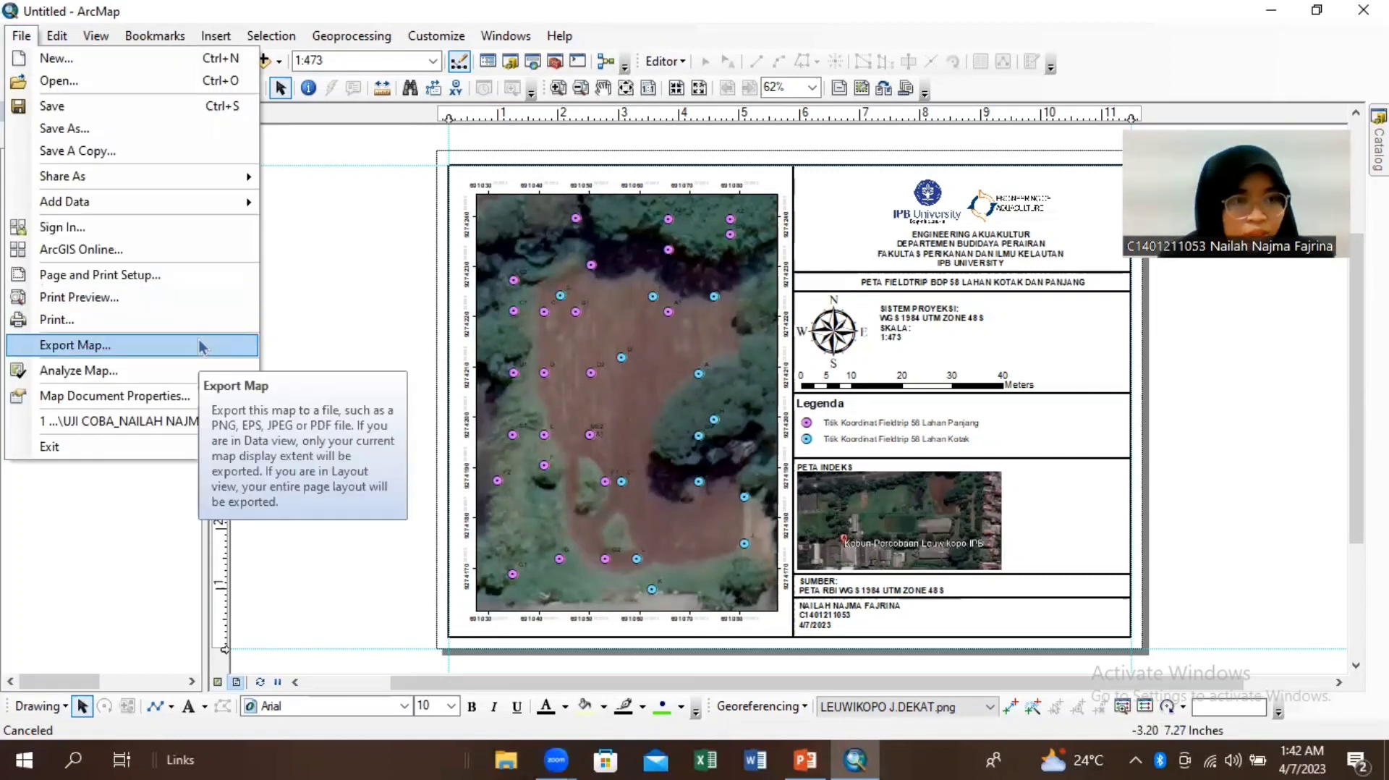
{"action": "left_click", "coordinate": [201, 346]}
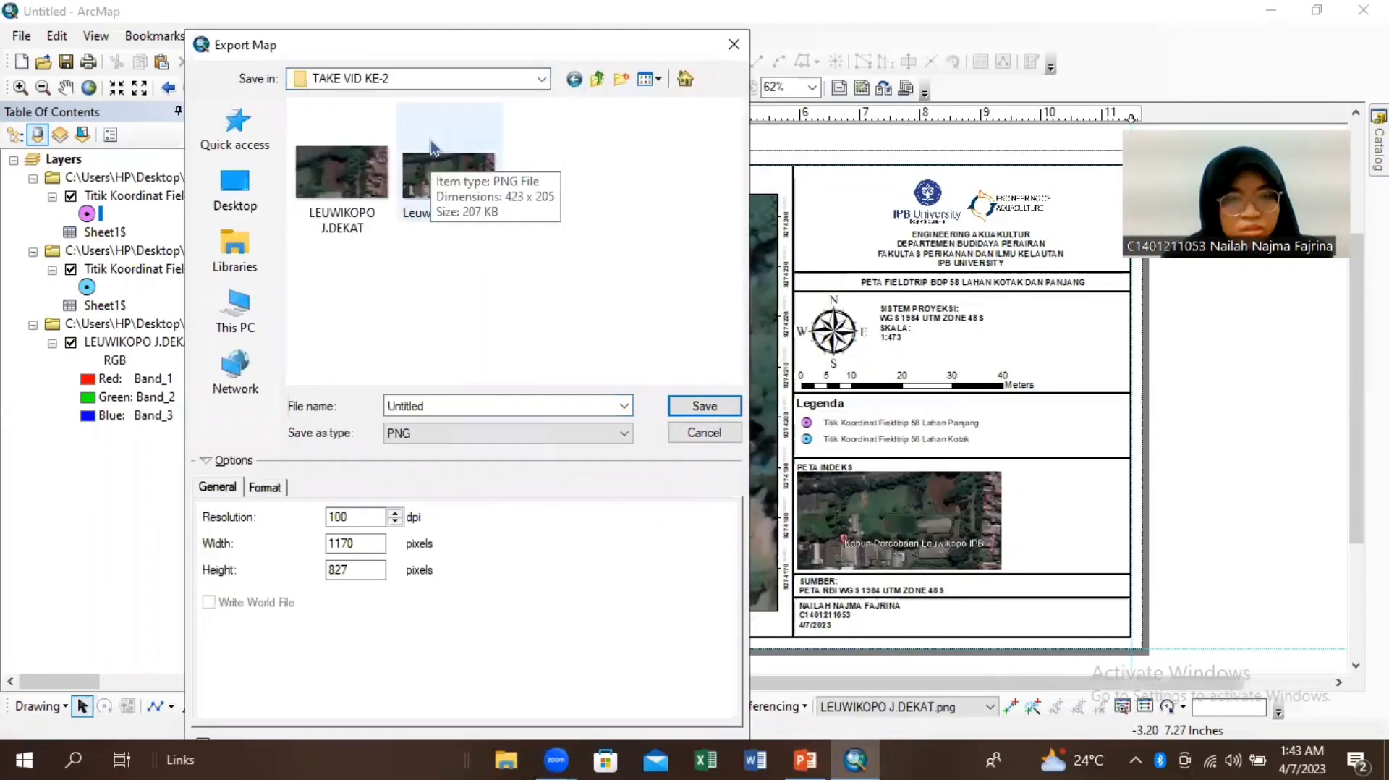
{"action": "key", "text": "ctrl+v"}
{"action": "key", "text": "Home"}
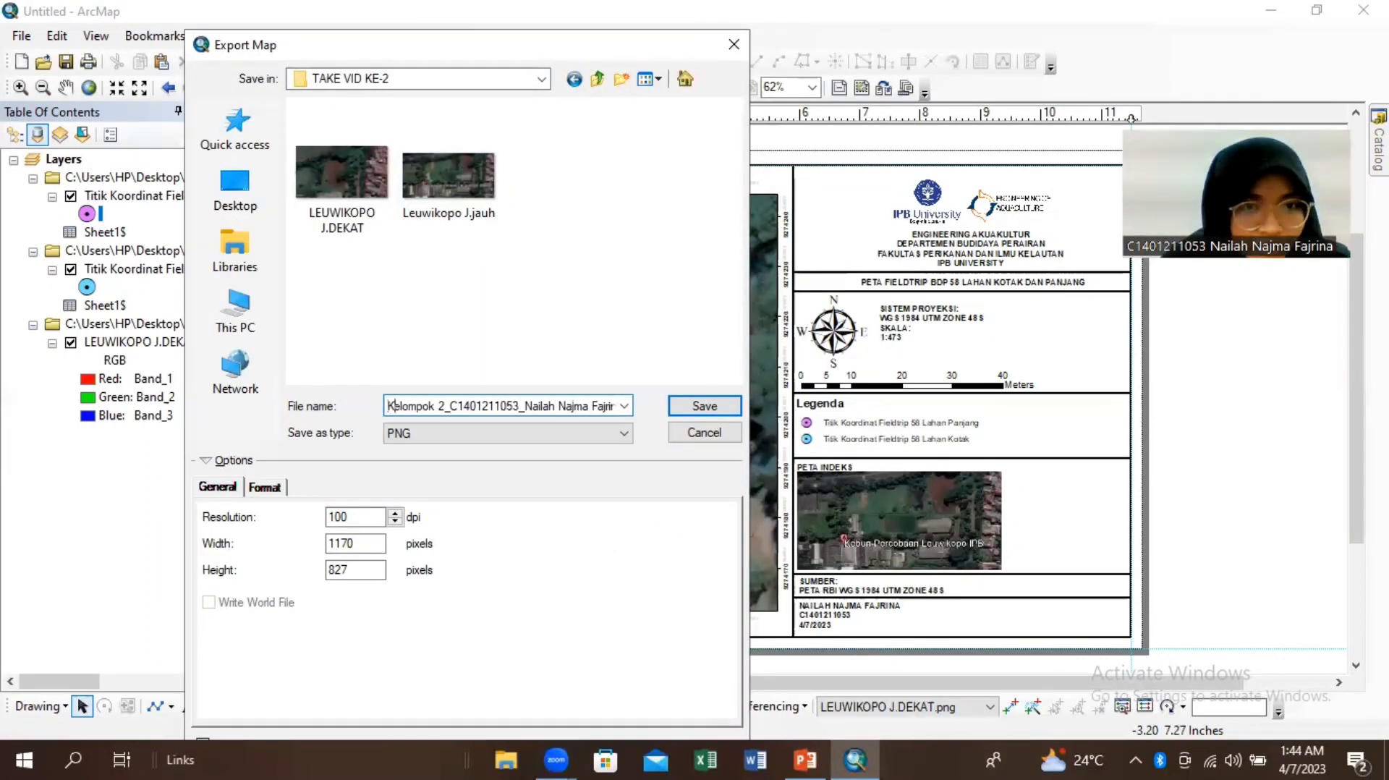
{"action": "key", "text": "ctrl+Right"}
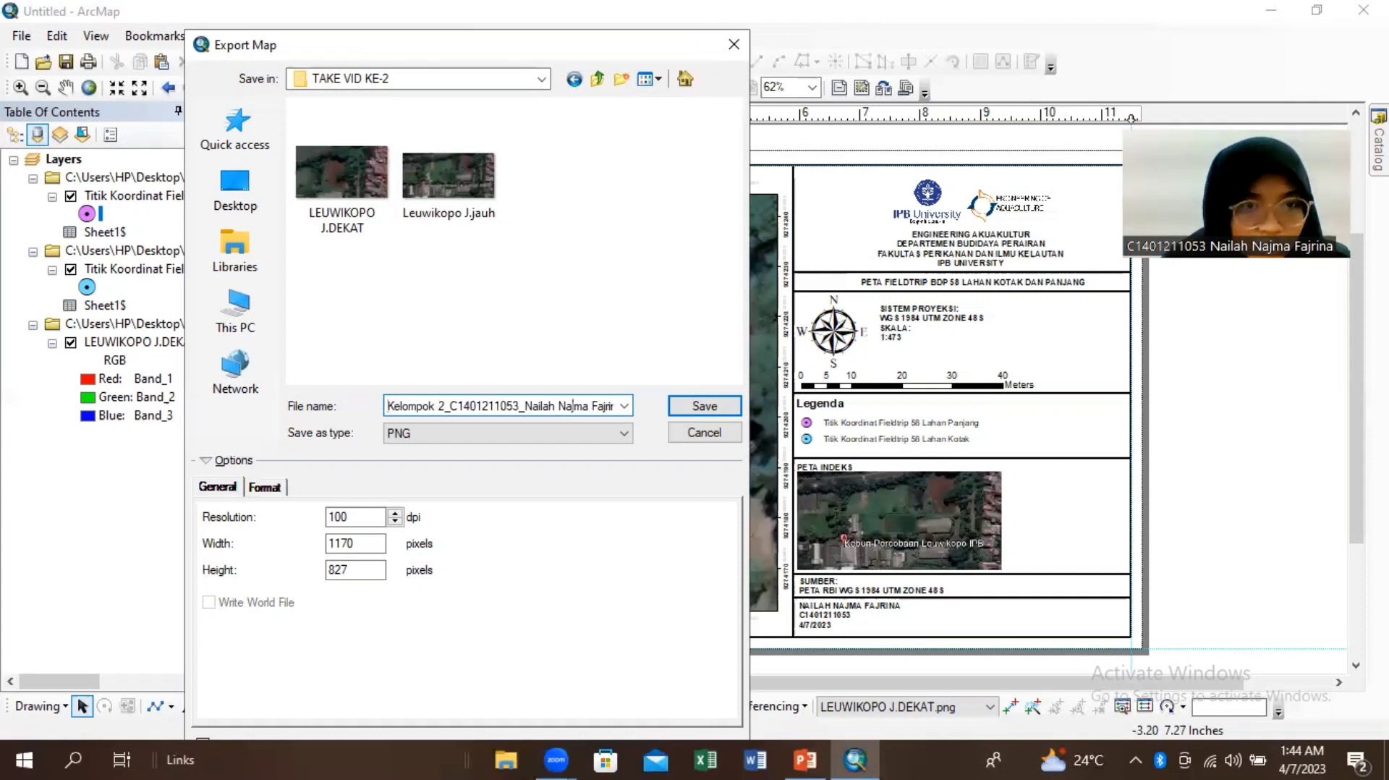
{"action": "key", "text": "End"}
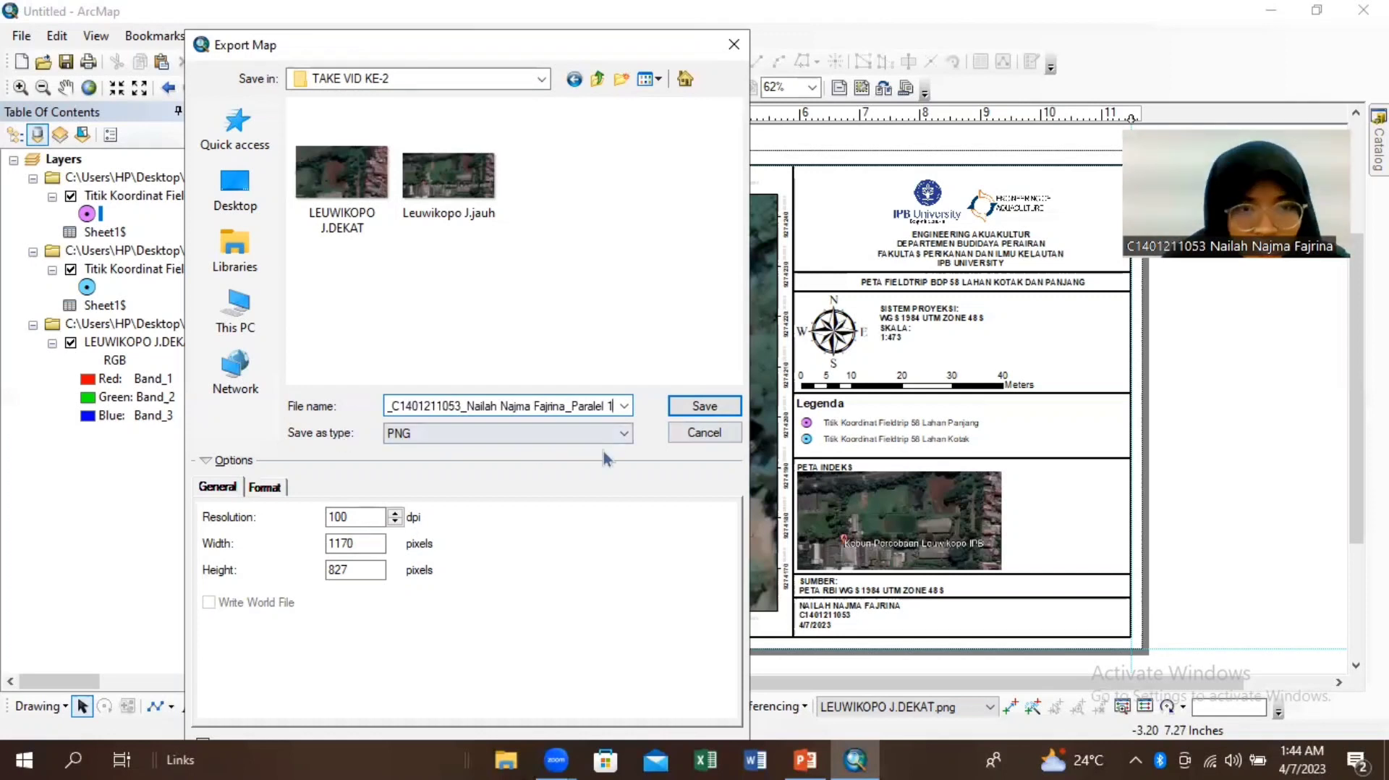
{"action": "left_click", "coordinate": [693, 407]}
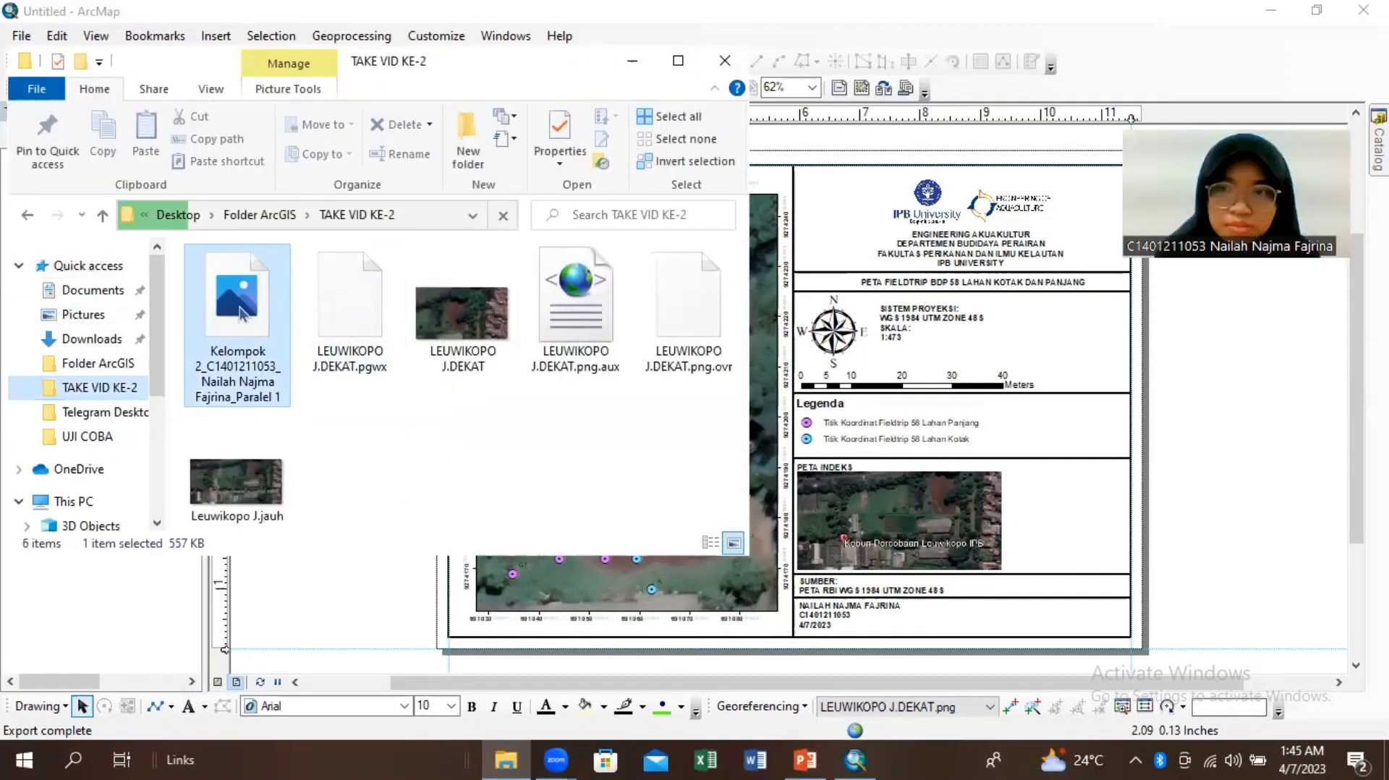
{"action": "double_click", "coordinate": [239, 313]}
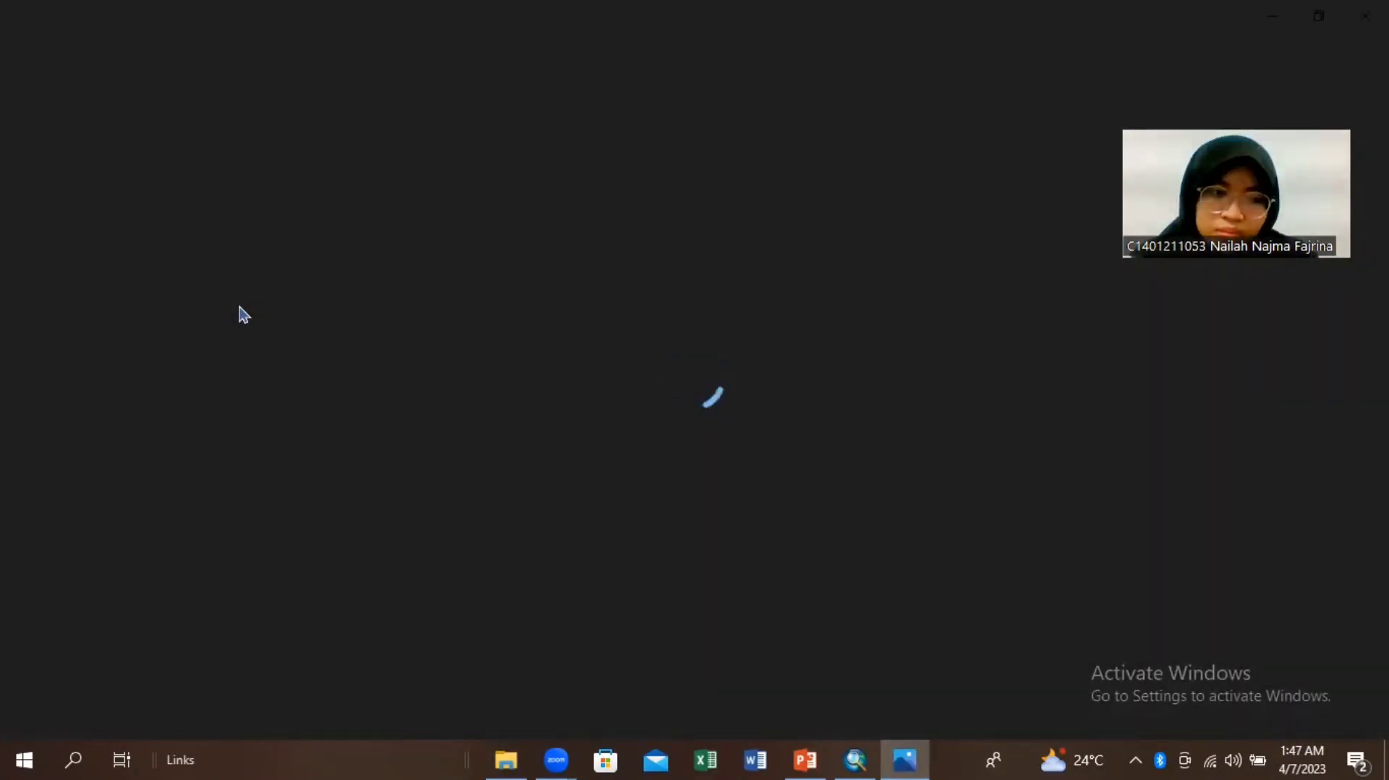